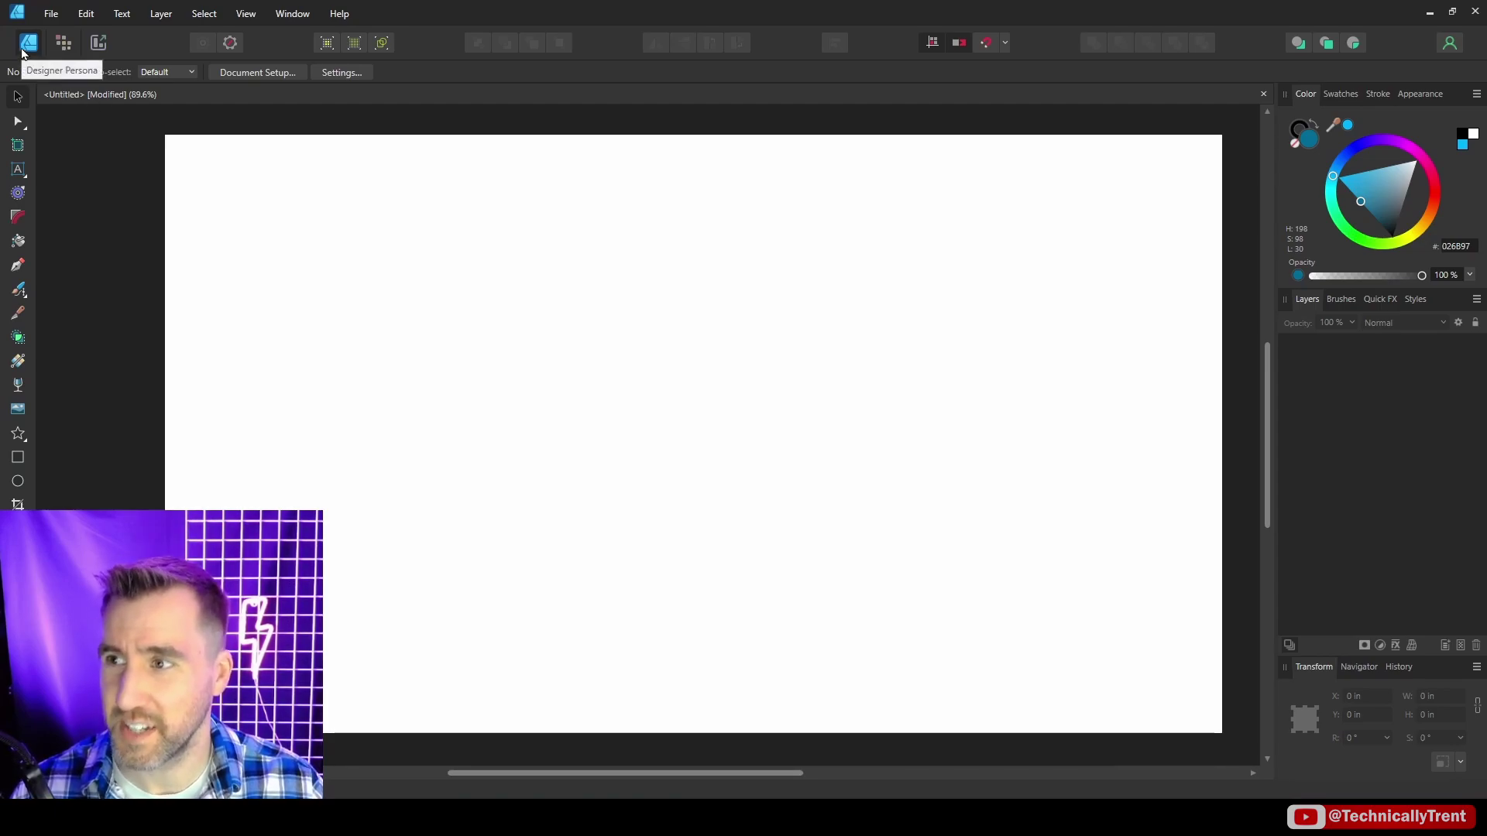
- Draw a light-blue circle about 5.3 in wide on the canvas, slightly right of centre
click(17, 482)
drag(637, 253, 1056, 588)
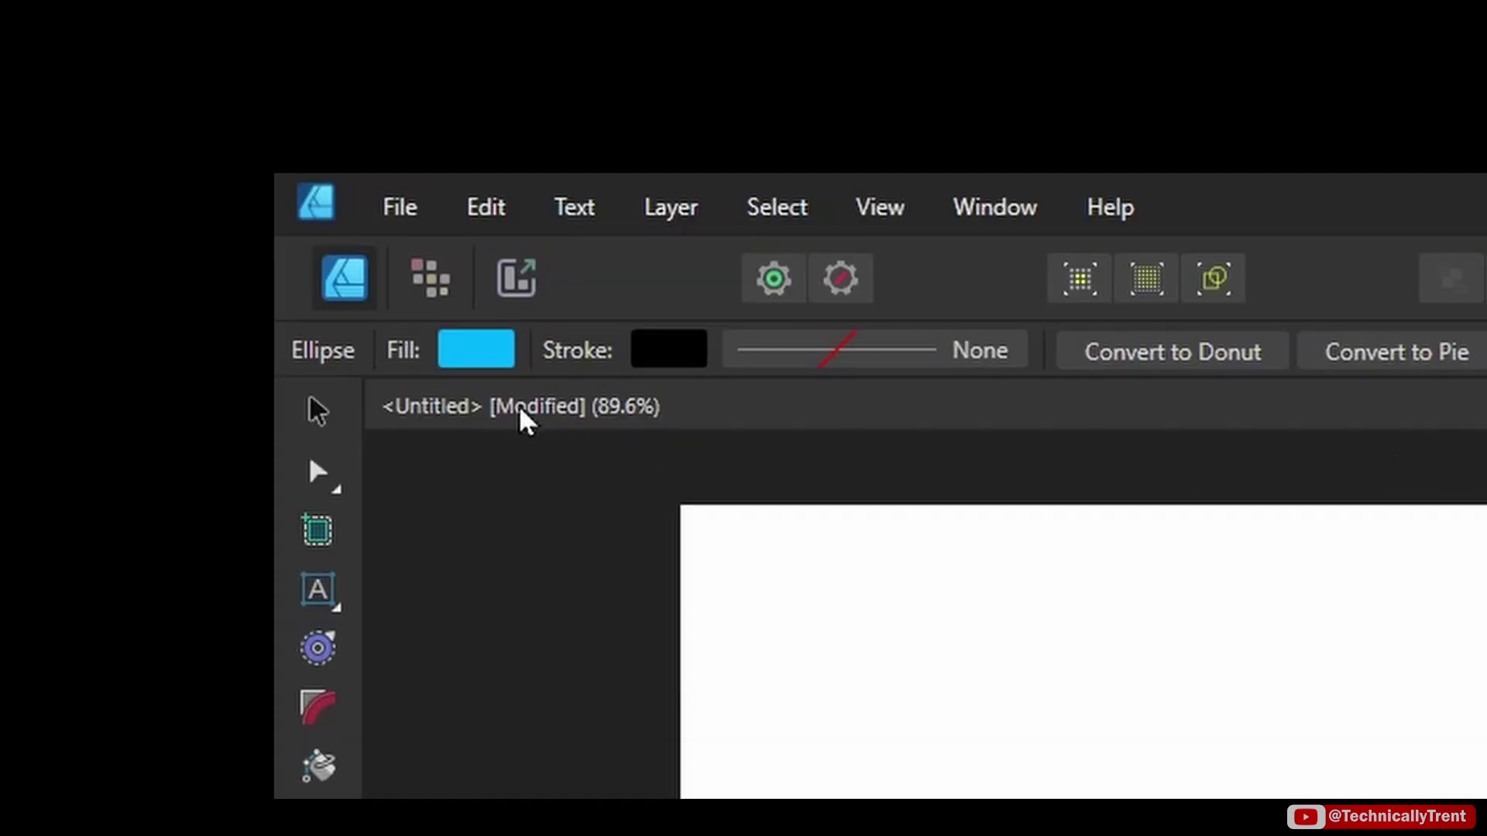
- In the Pixel Persona, paint soft shadows along the circle's lower-right edge with a round soft brush, using 0A81B2 and a darker blue
click(431, 279)
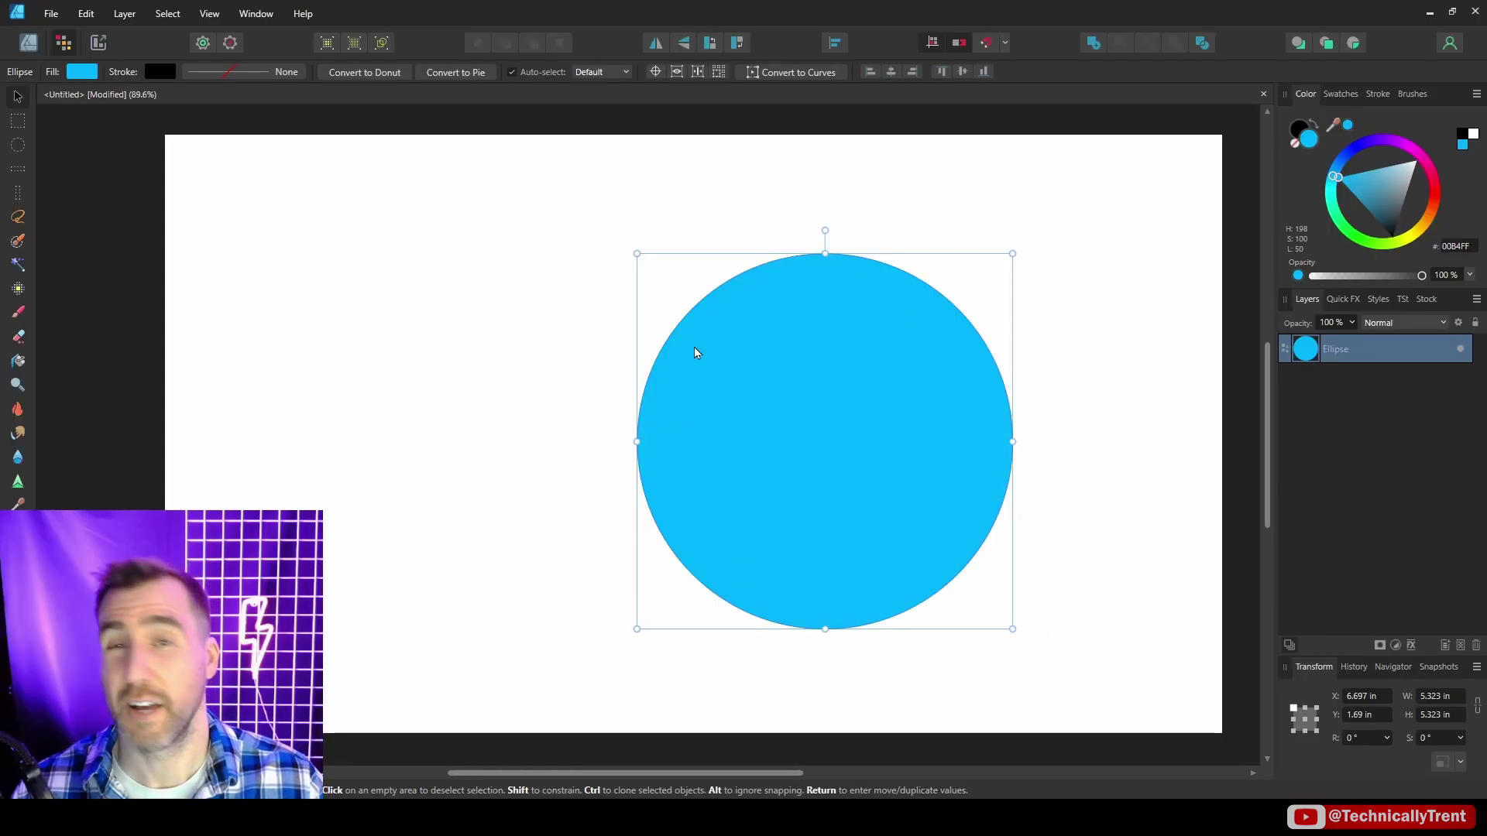
click(19, 314)
click(1411, 95)
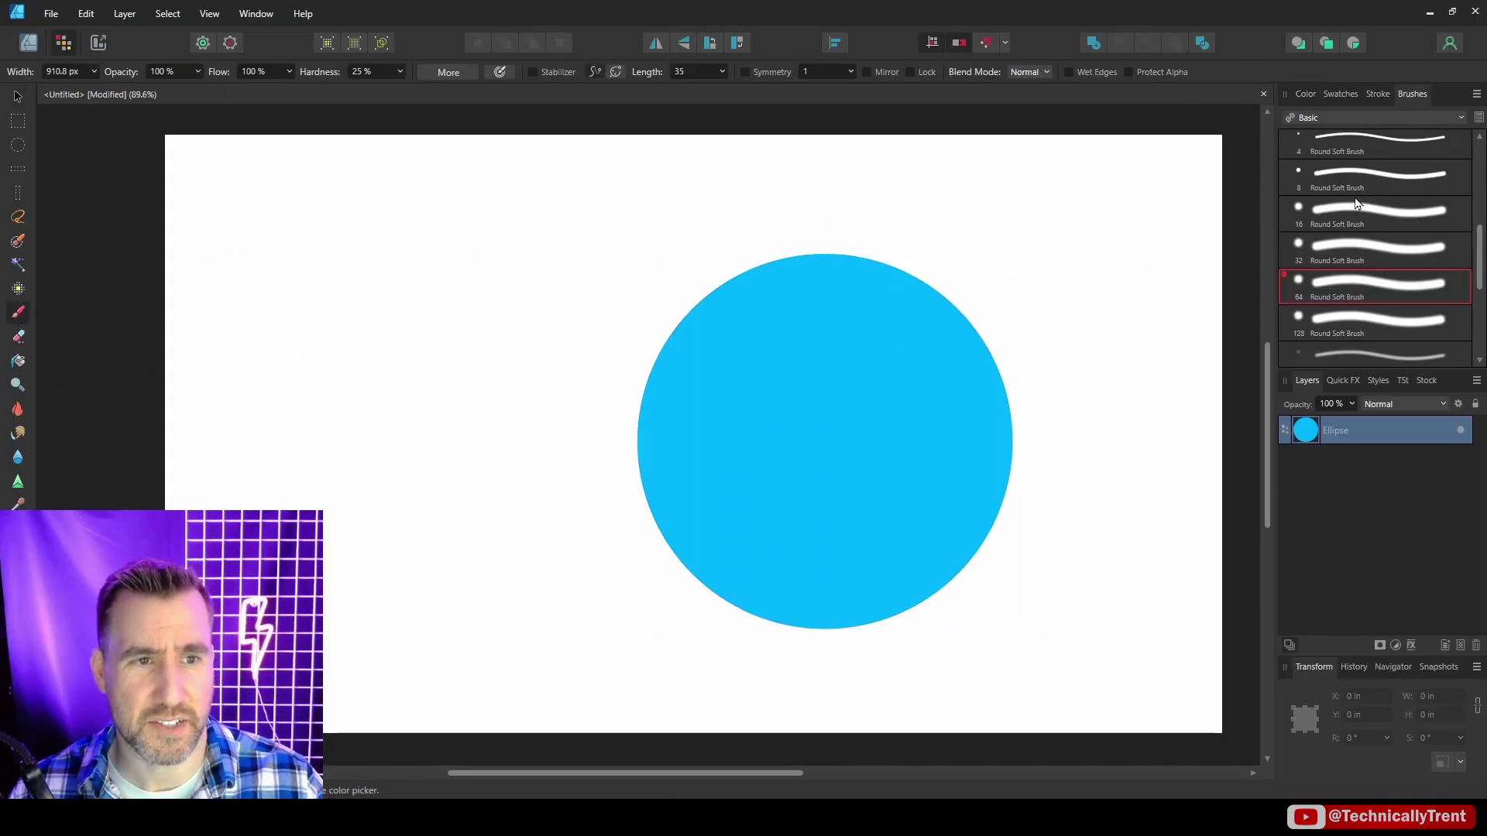
click(1312, 94)
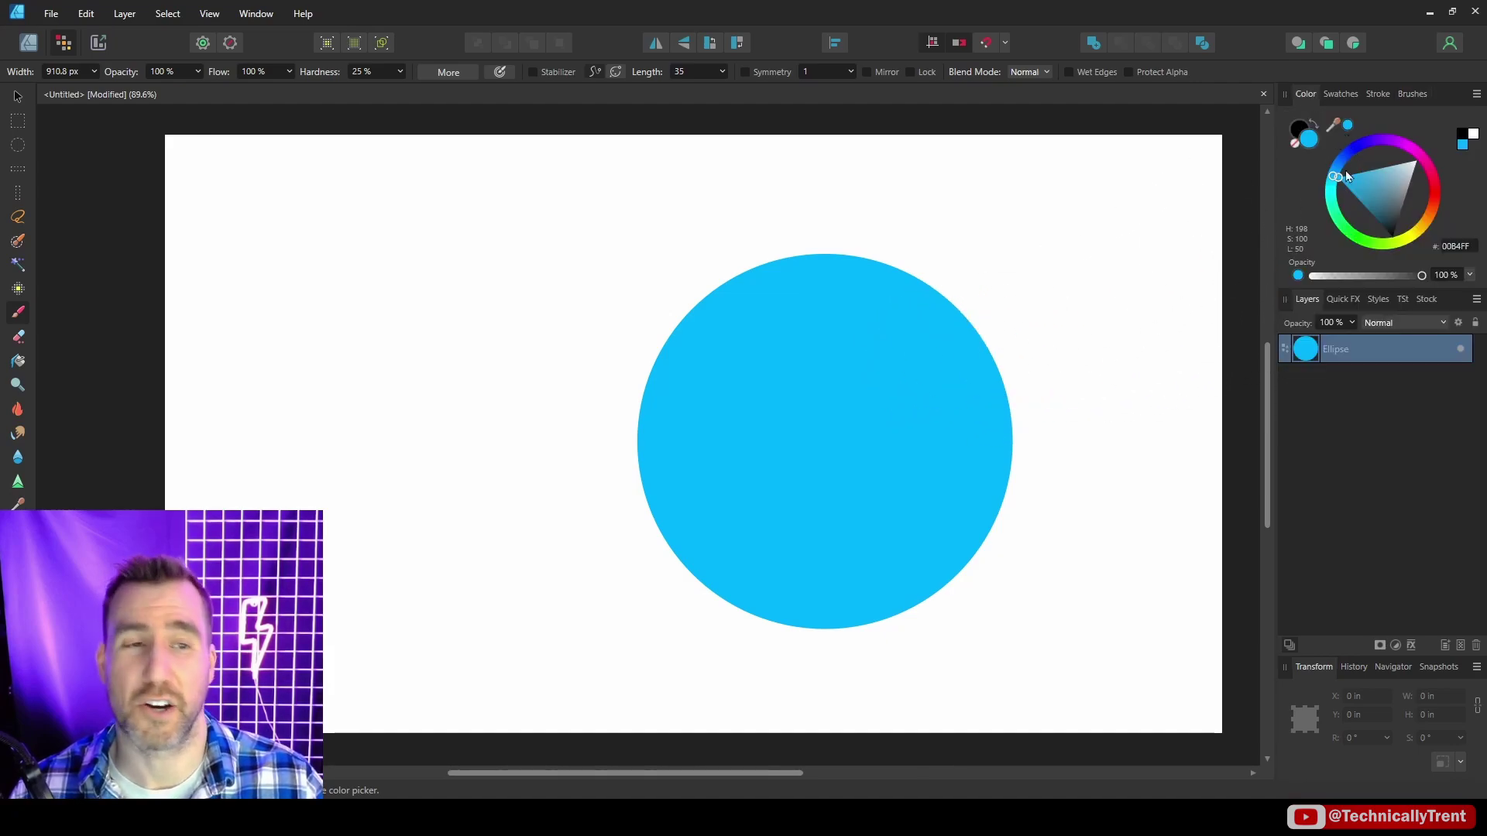
drag(1345, 181, 1358, 194)
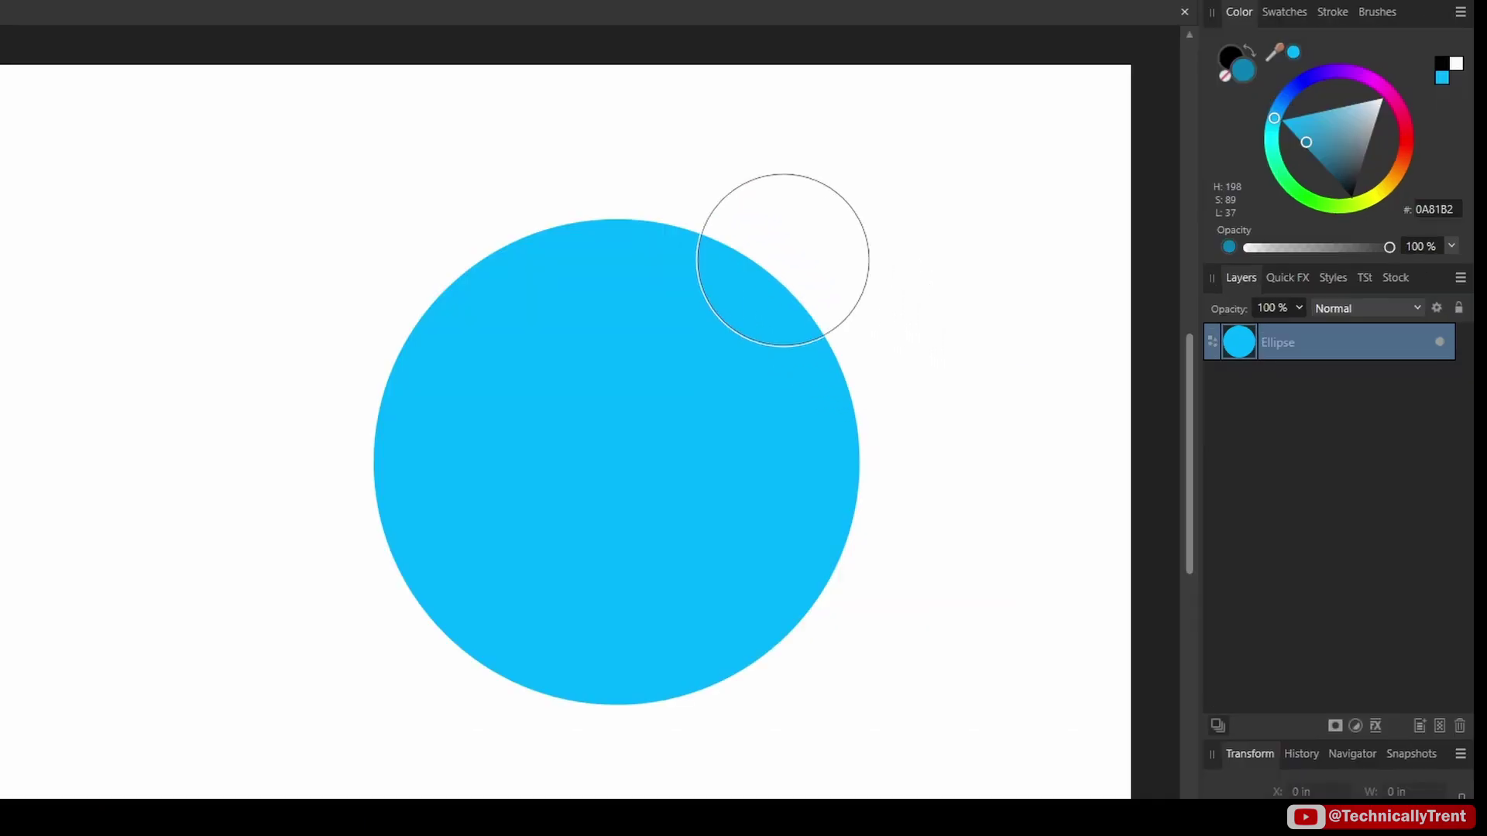
mouse_move(833, 315)
mouse_down()
mouse_move(838, 411)
mouse_move(789, 551)
mouse_move(682, 667)
mouse_move(526, 770)
mouse_up()
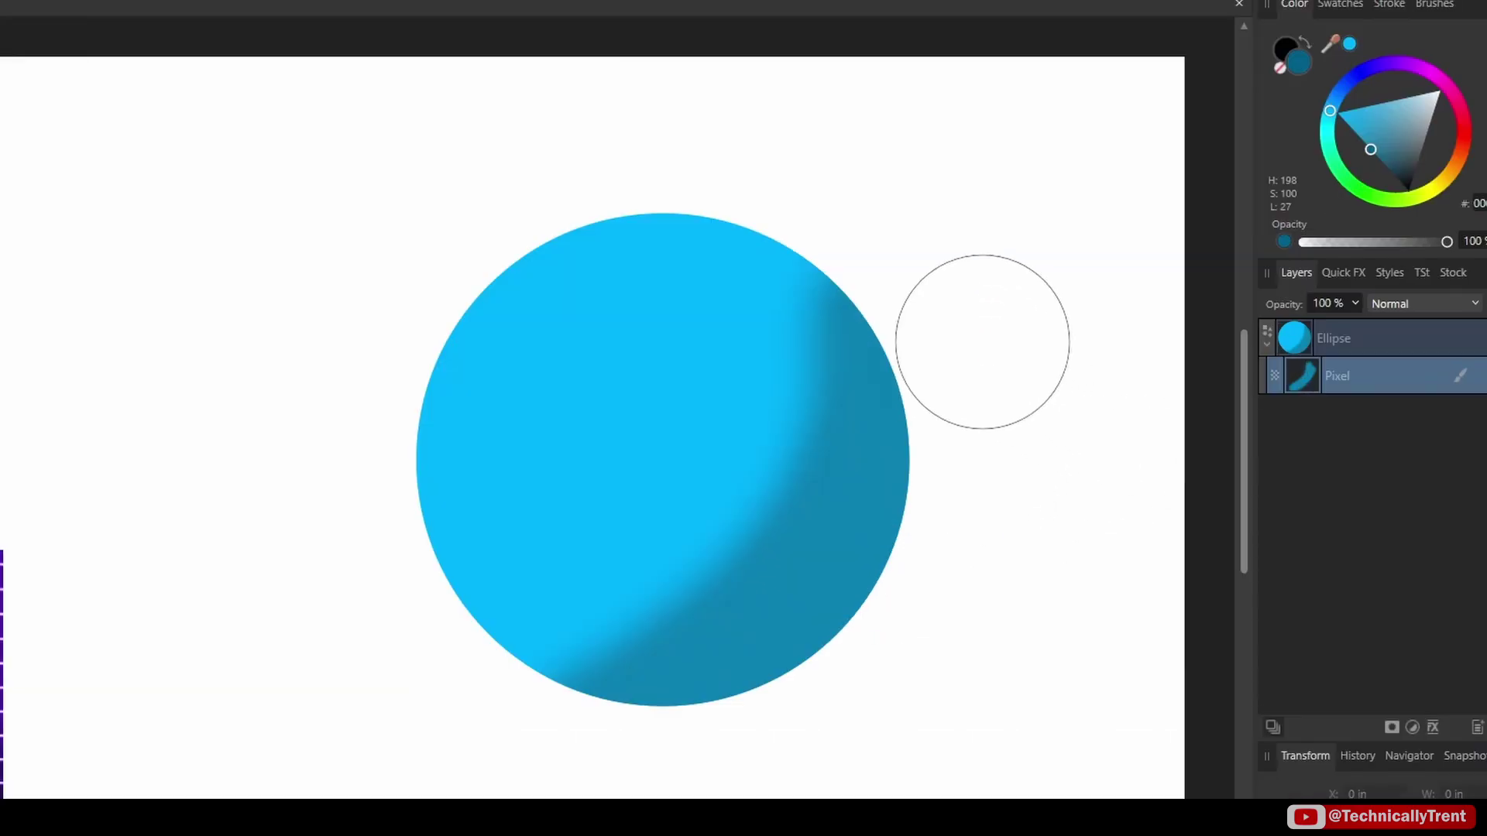
mouse_move(1038, 436)
mouse_down()
mouse_move(911, 617)
mouse_move(803, 667)
mouse_up()
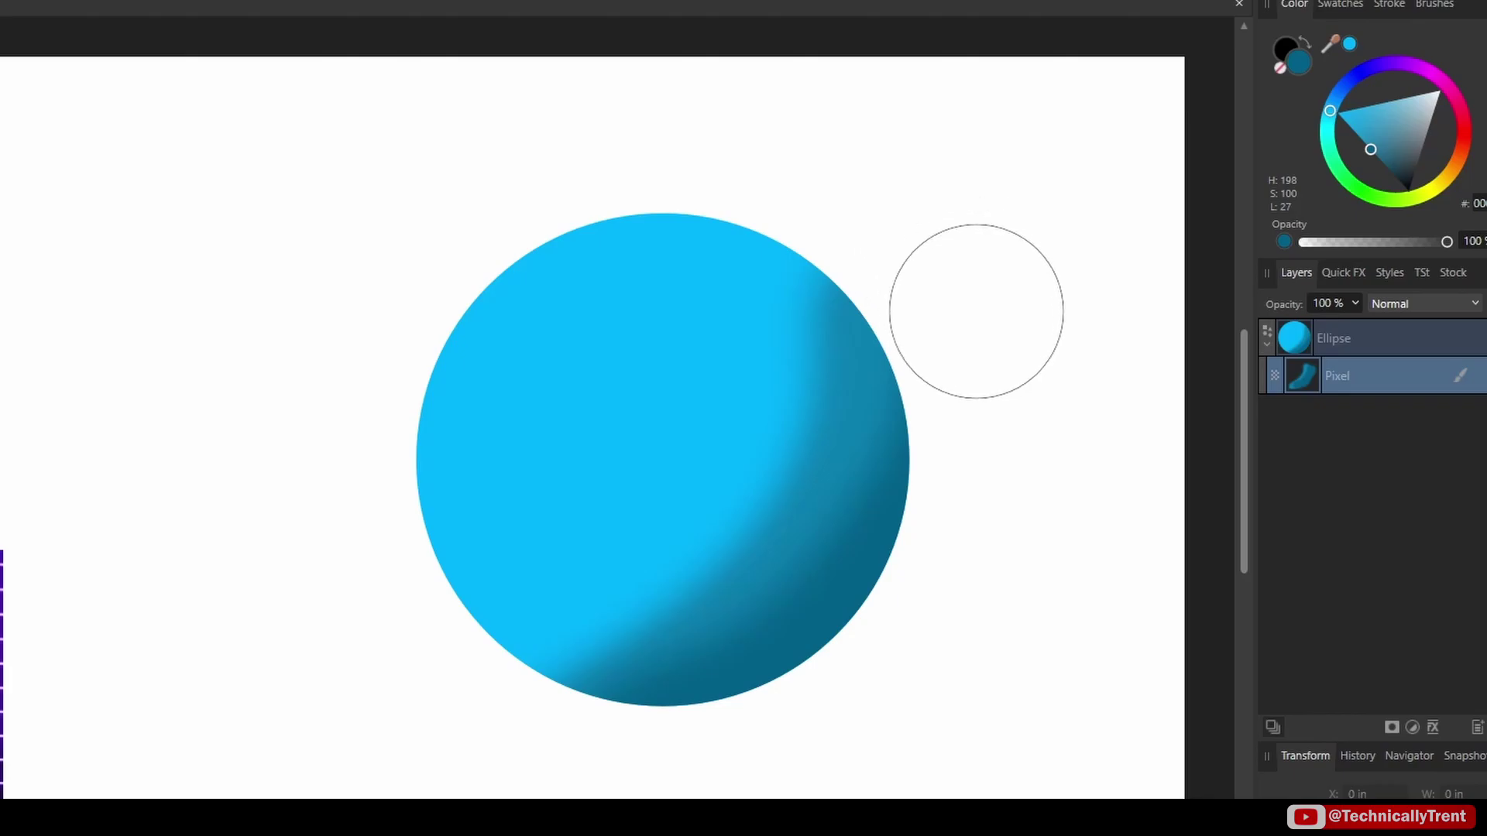
- Paint a soft light-blue 57CEFF highlight along the upper-left edge of the blue circle
click(1333, 338)
click(1373, 130)
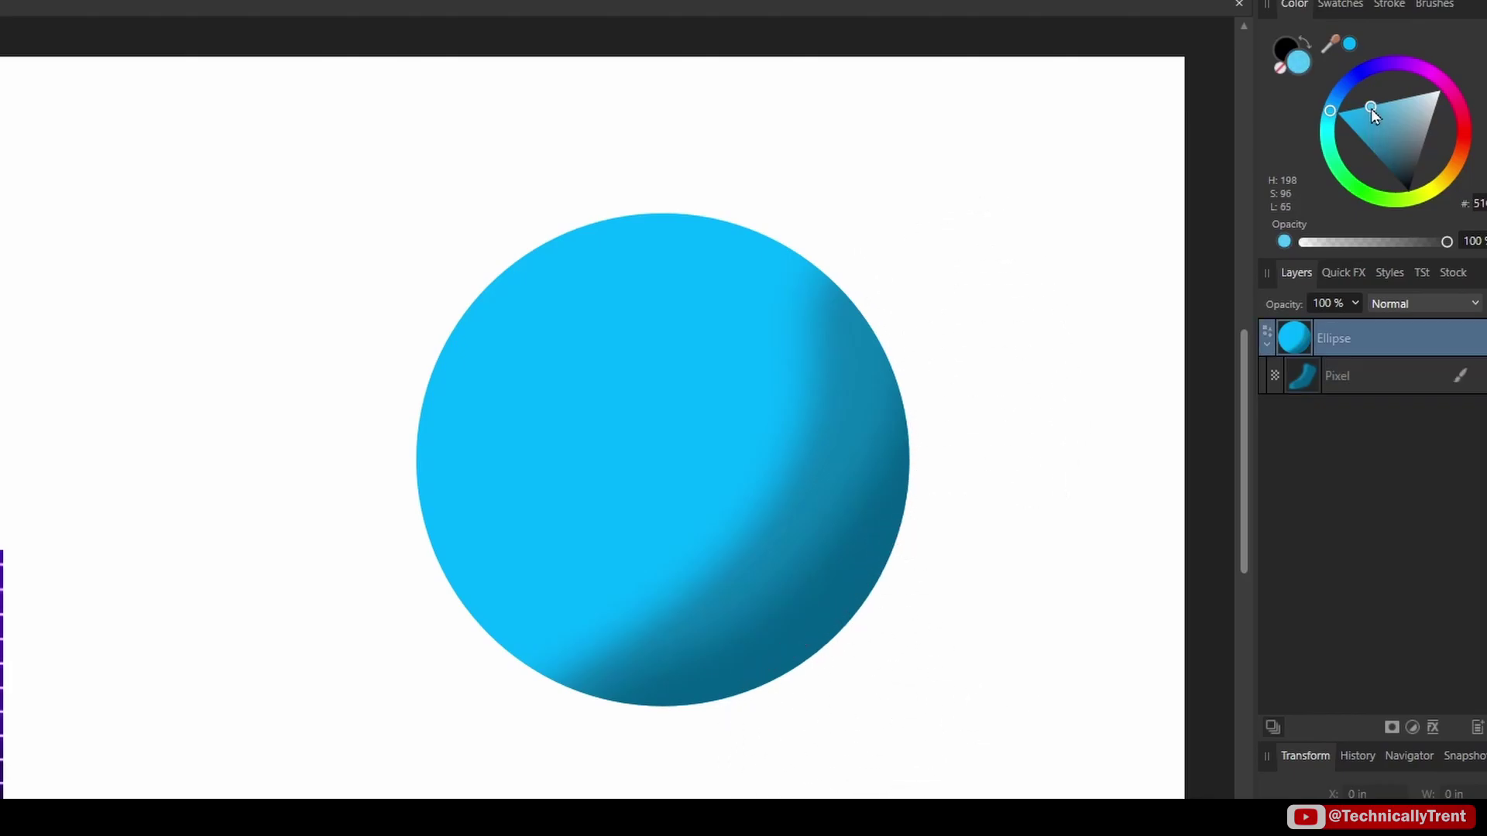
drag(1371, 108, 1373, 104)
mouse_move(504, 183)
mouse_down()
mouse_move(384, 378)
mouse_move(479, 190)
mouse_up()
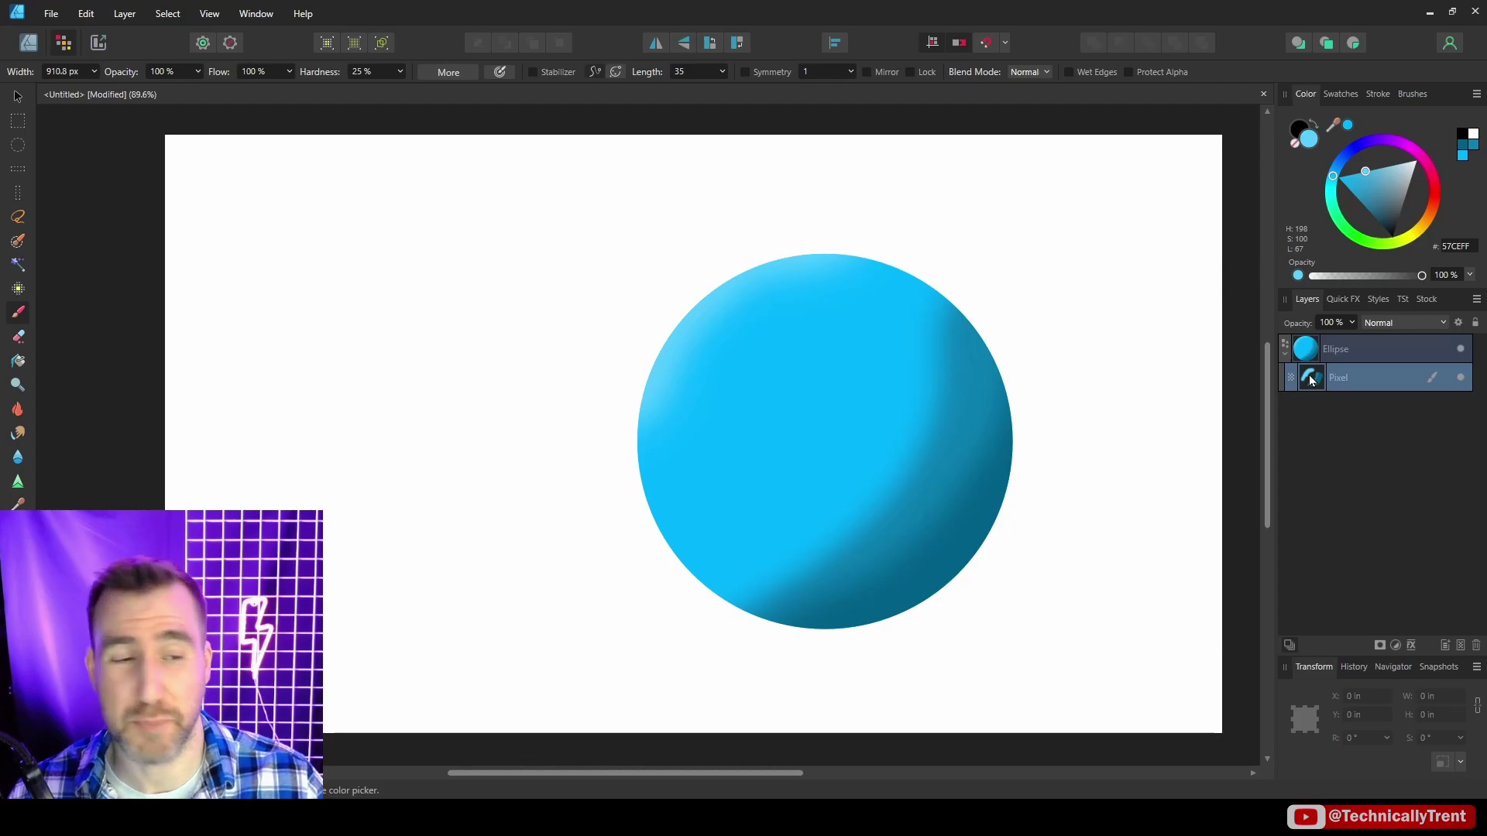
- Move the painted pixel layer out of the ellipse to expose the full brush strokes, and nest it back inside
mouse_move(1298, 371)
mouse_down()
mouse_move(1310, 319)
mouse_move(1298, 348)
mouse_up()
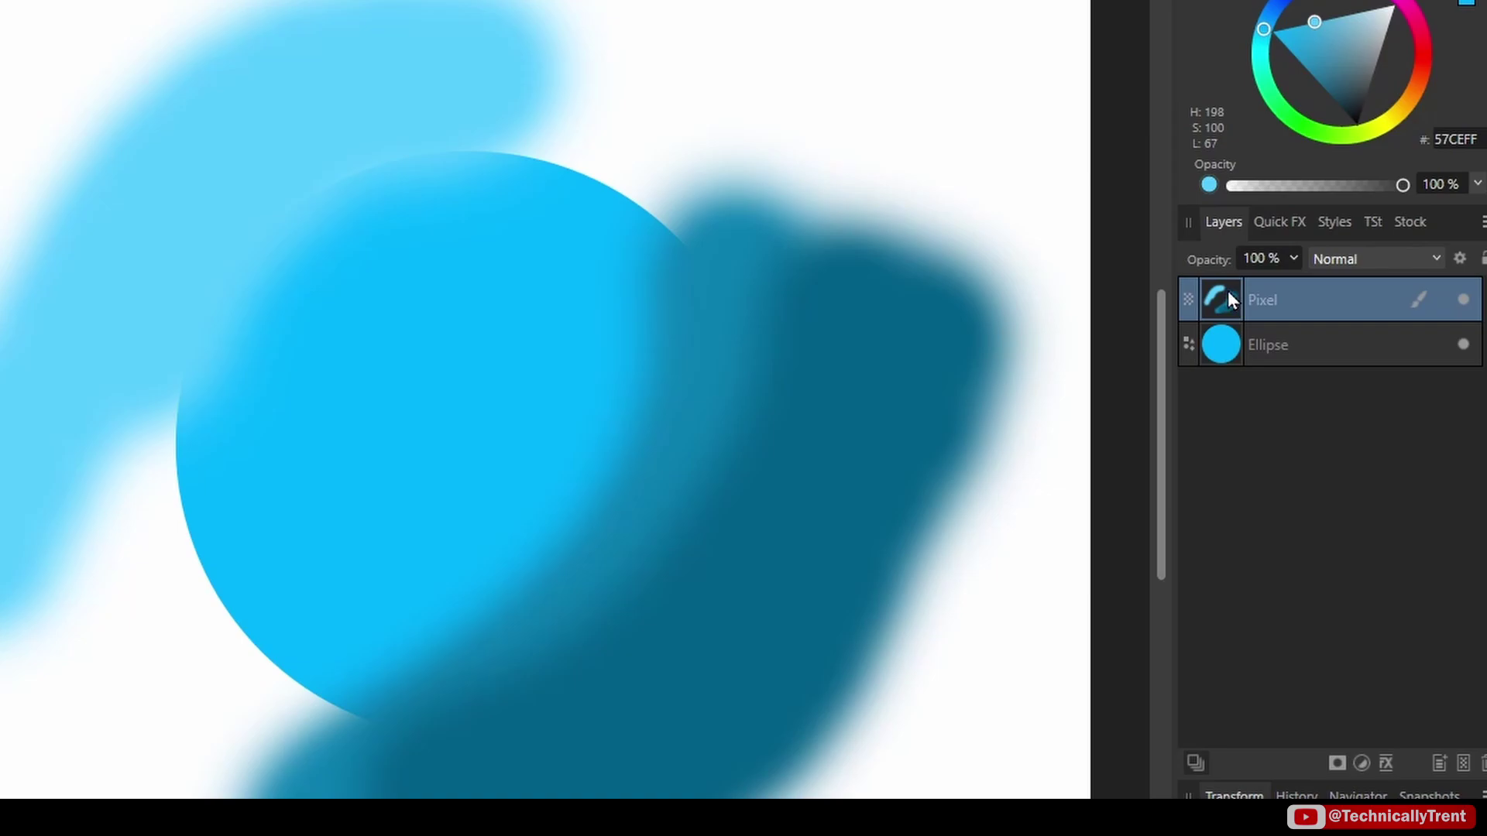
drag(1310, 342, 1337, 360)
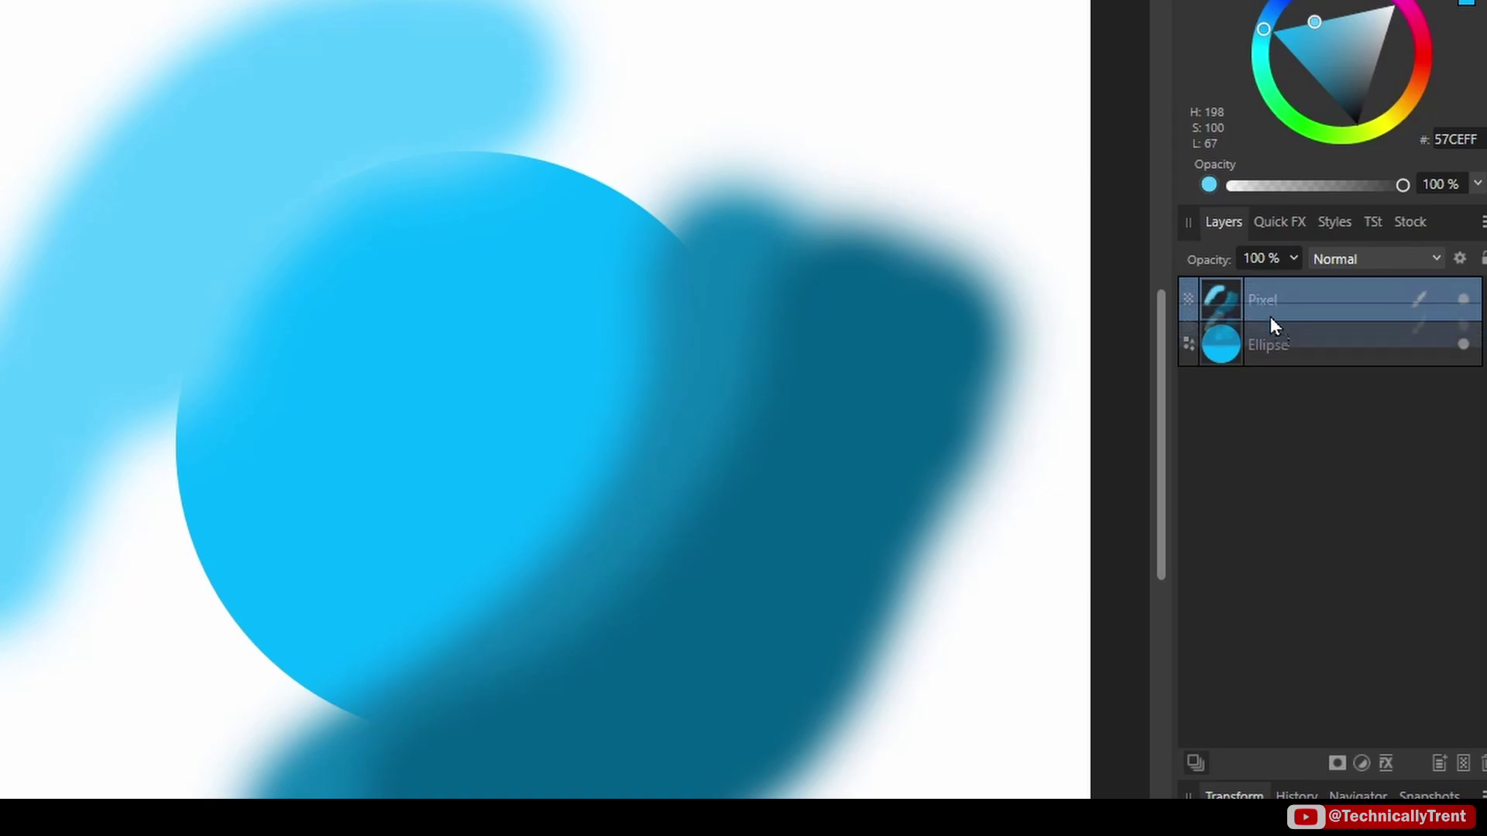
drag(1270, 318, 1279, 342)
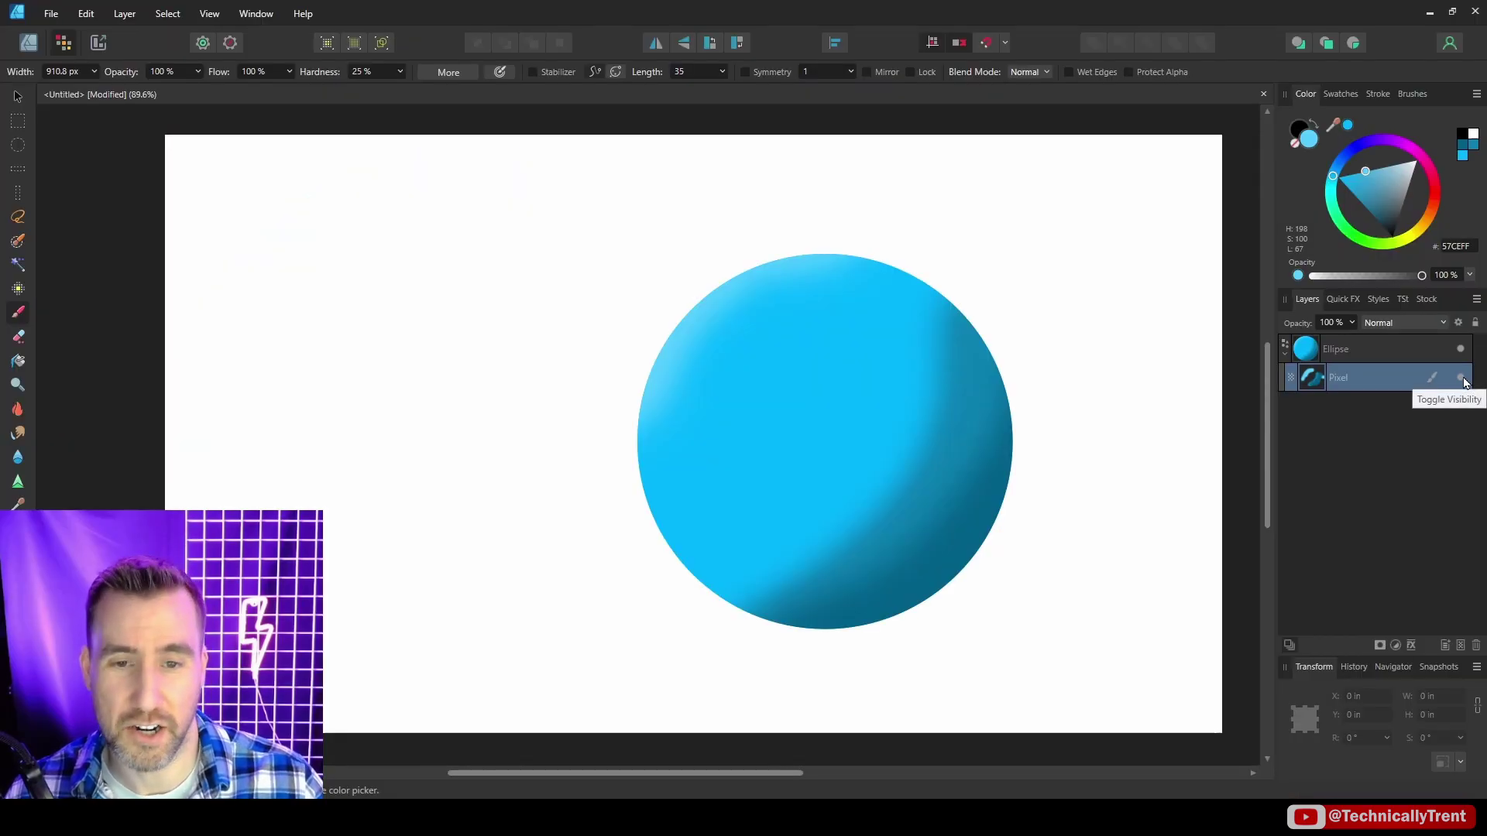
- Toggle the nested pixel layer's visibility to compare the circle with and without its shading
click(1463, 345)
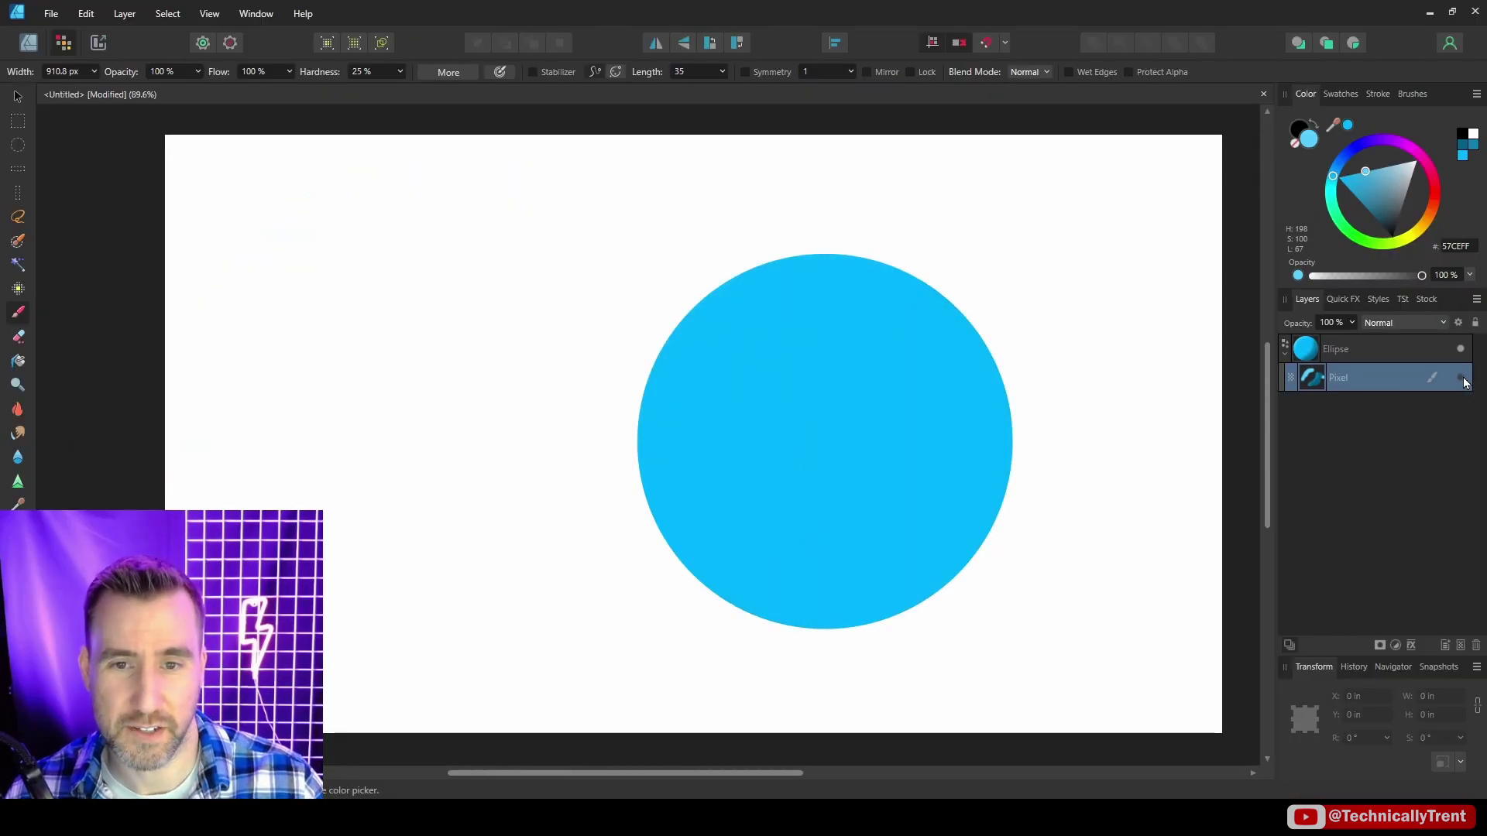
click(1463, 380)
click(1462, 379)
click(1462, 379)
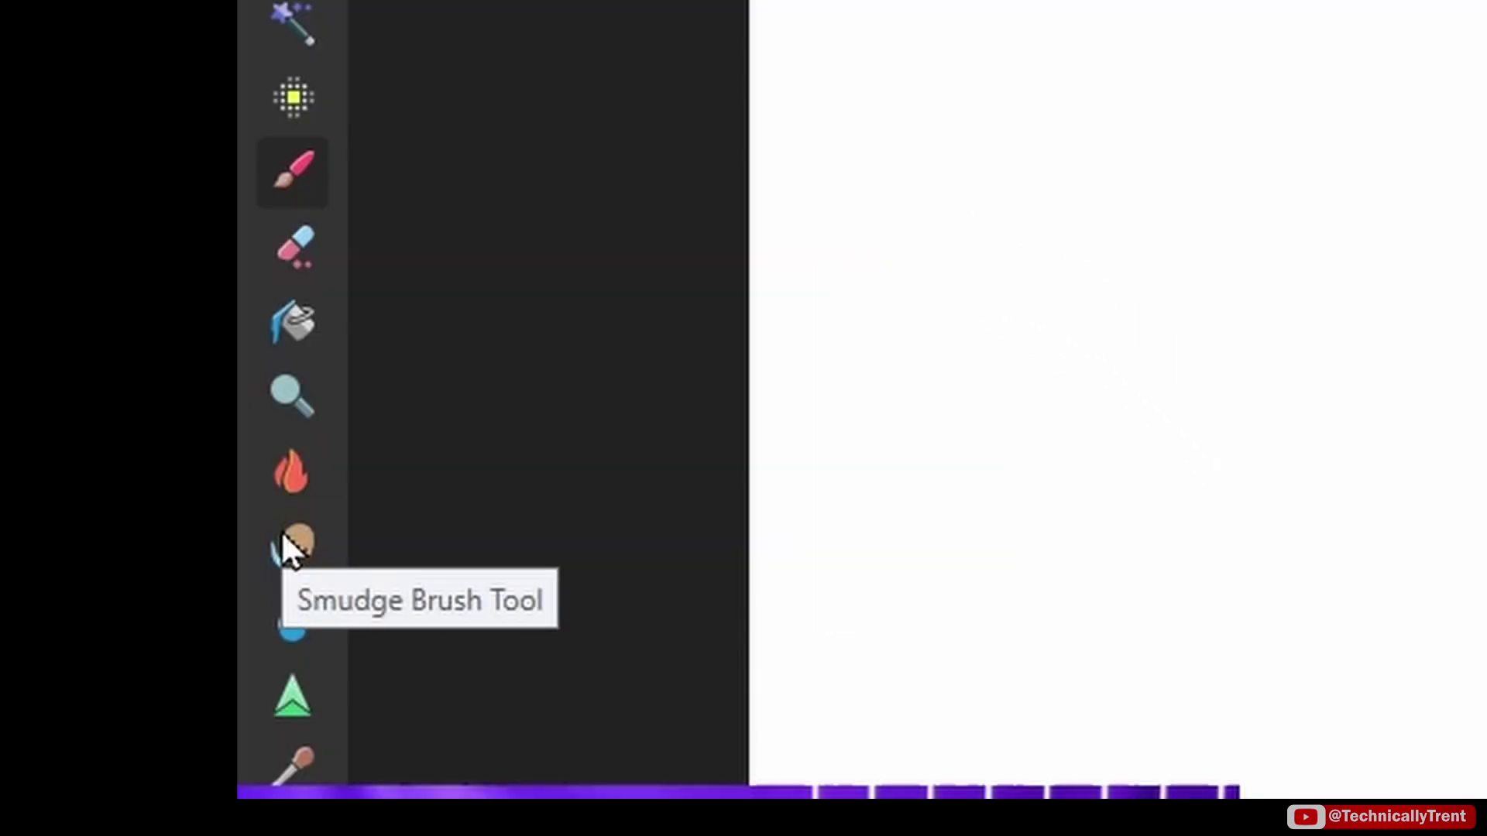
- Blend the blue circle's shadow and upper-left highlight edges with the Smudge Brush
click(17, 429)
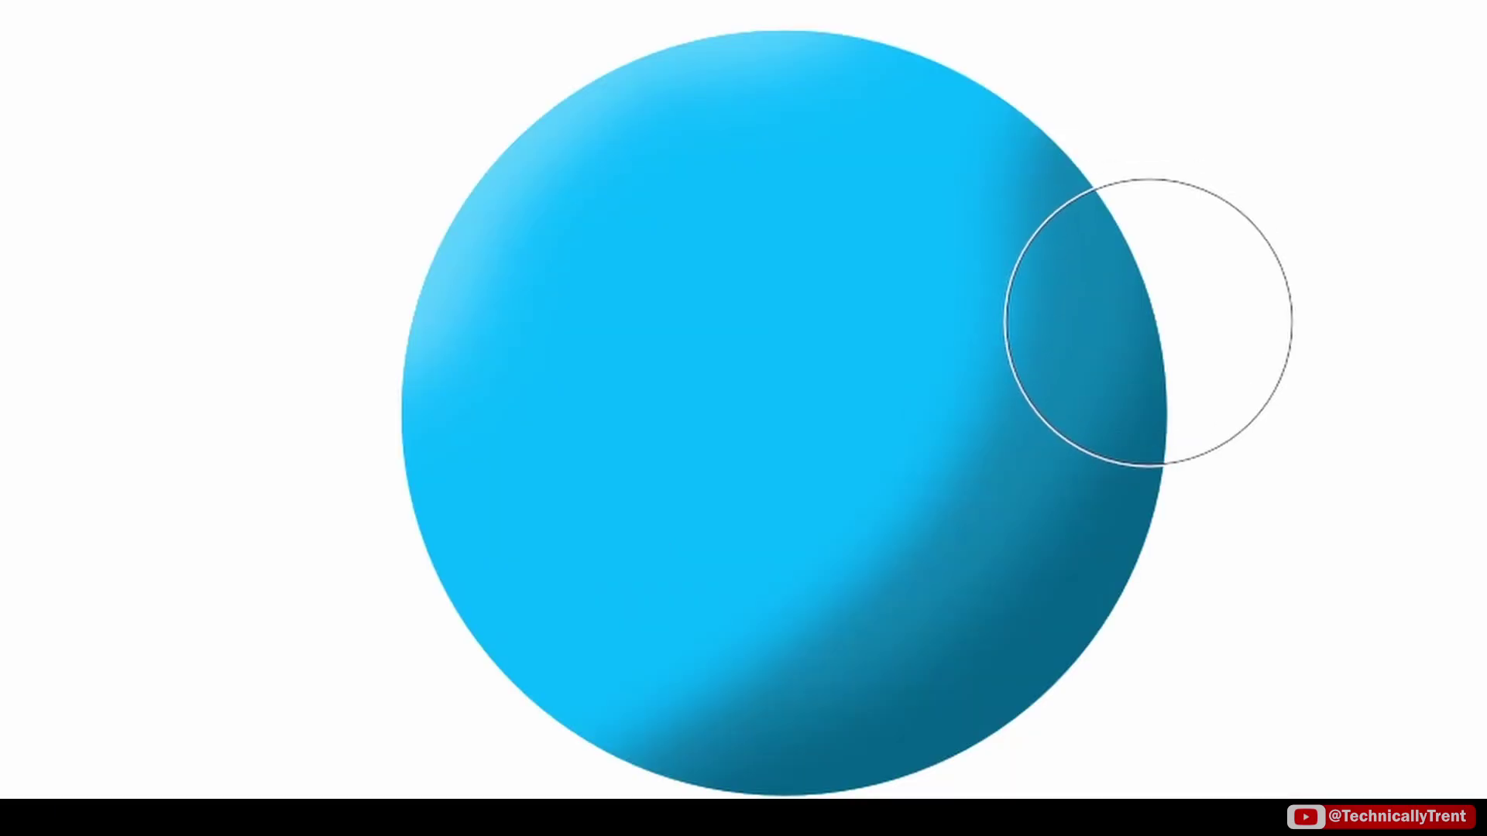
mouse_move(1148, 323)
mouse_down()
mouse_move(1110, 394)
mouse_move(1120, 411)
mouse_move(1057, 206)
mouse_move(1030, 573)
mouse_move(1033, 523)
mouse_up()
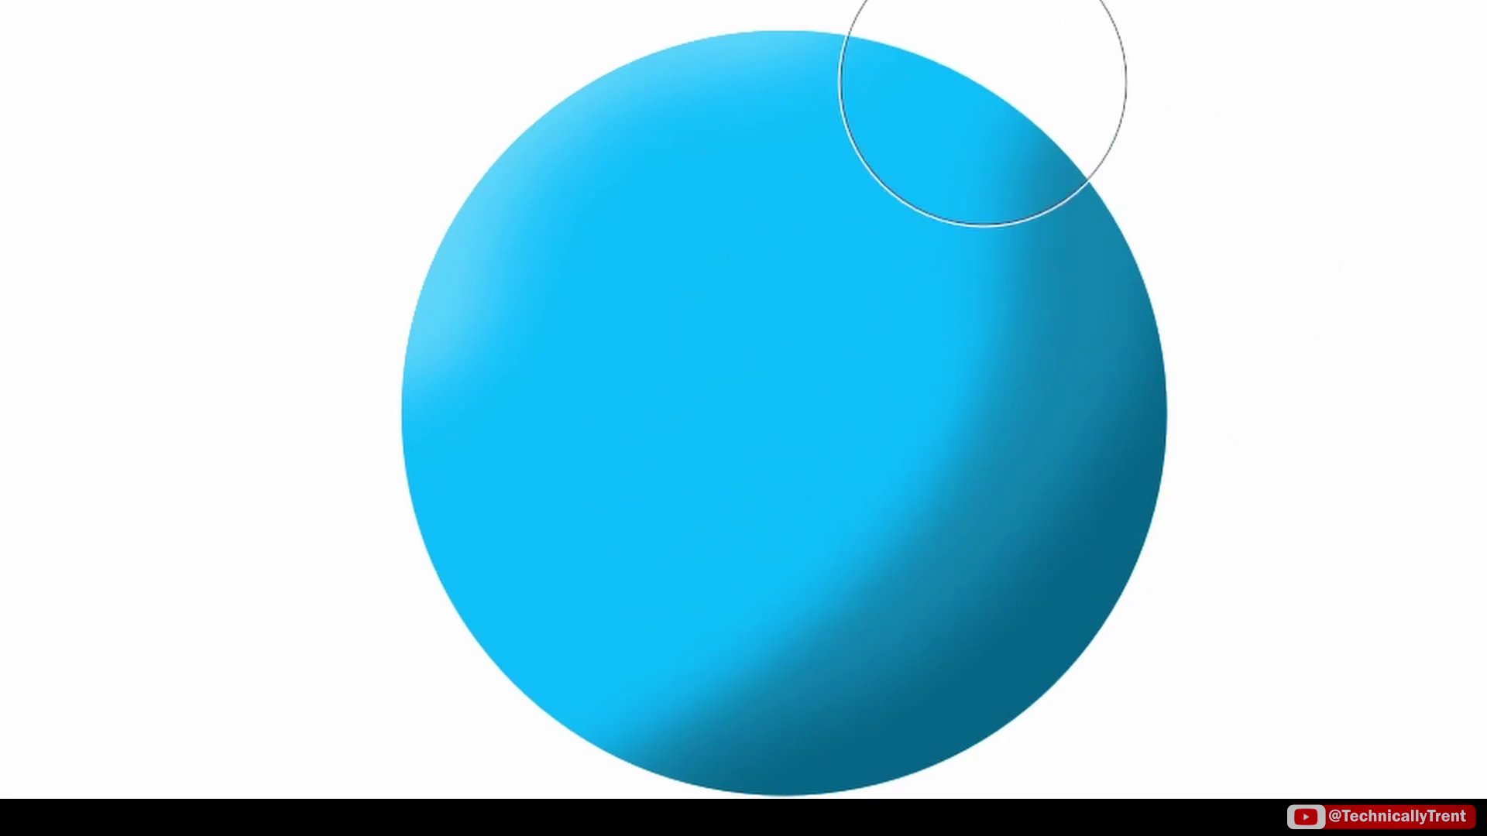
mouse_move(612, 221)
mouse_down()
mouse_move(538, 291)
mouse_move(653, 191)
mouse_move(641, 212)
mouse_move(590, 261)
mouse_move(700, 134)
mouse_move(535, 301)
mouse_move(556, 268)
mouse_move(555, 288)
mouse_move(676, 189)
mouse_up()
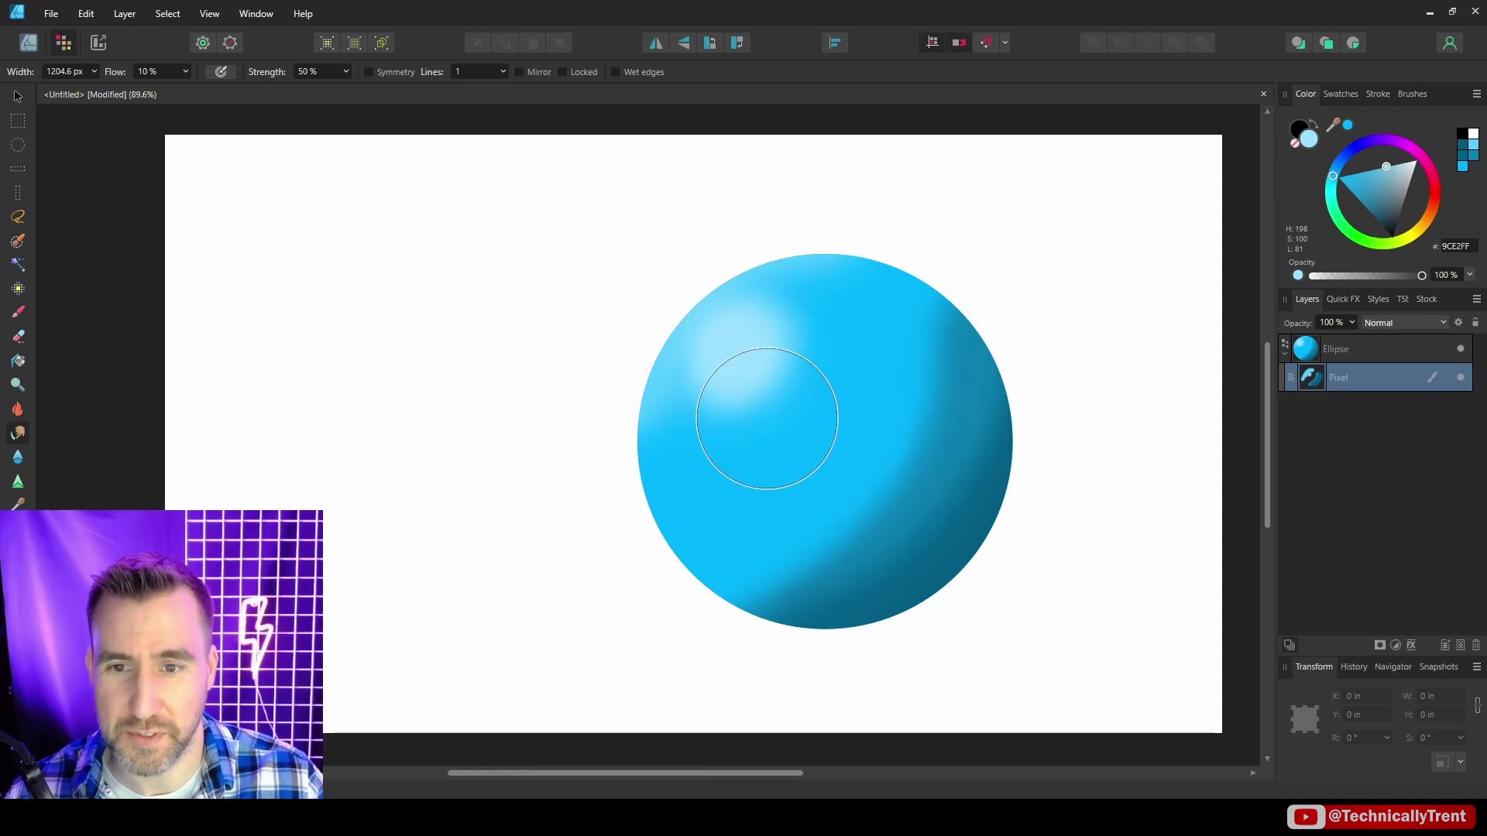
- Paint a small white FFFFFF specular spot inside the blue circle's pale highlight, soften it with the Smudge Brush, and compare the layer's visibility
key(b)
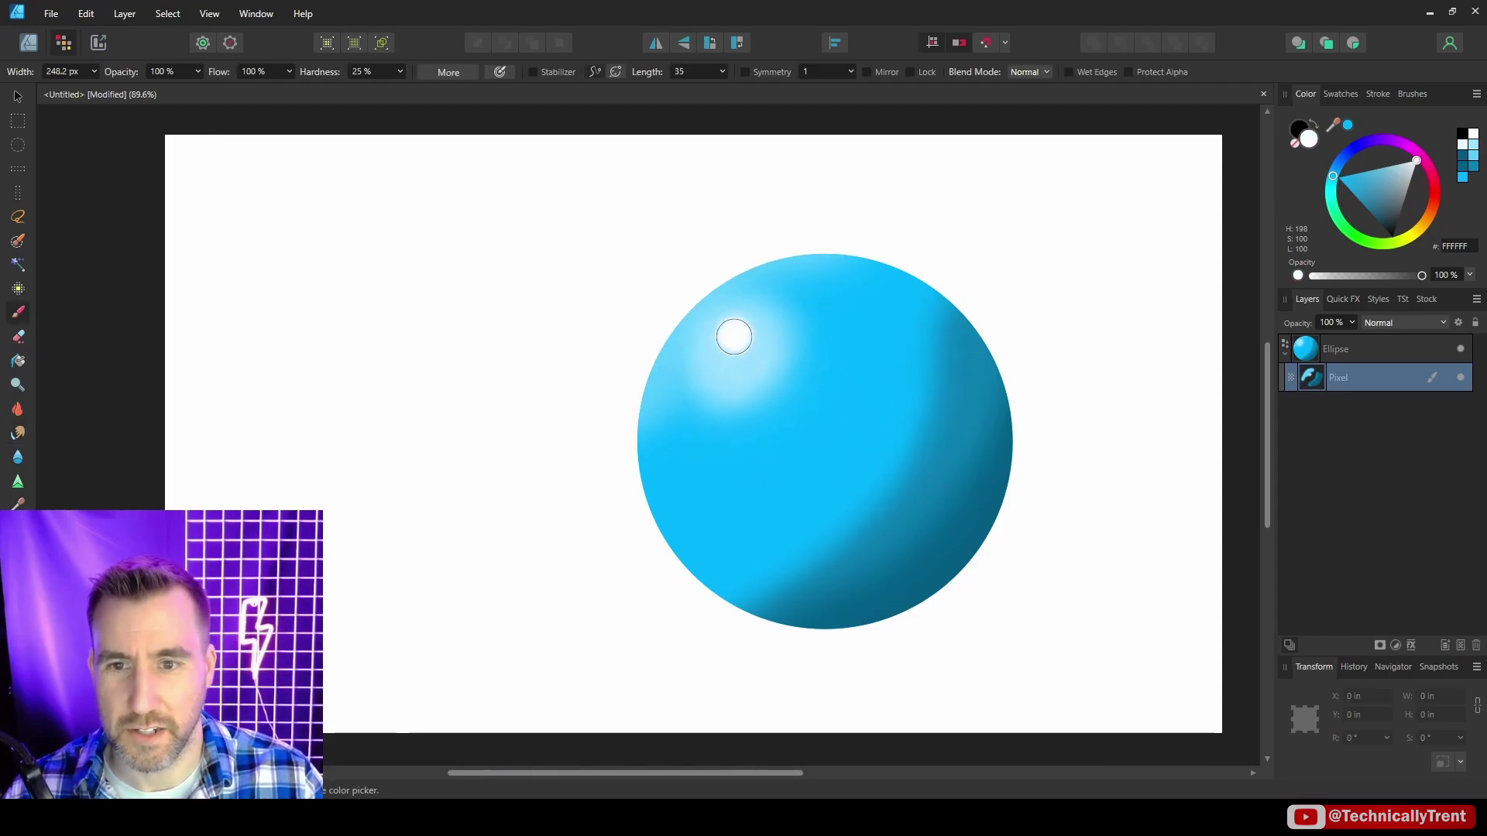
click(19, 432)
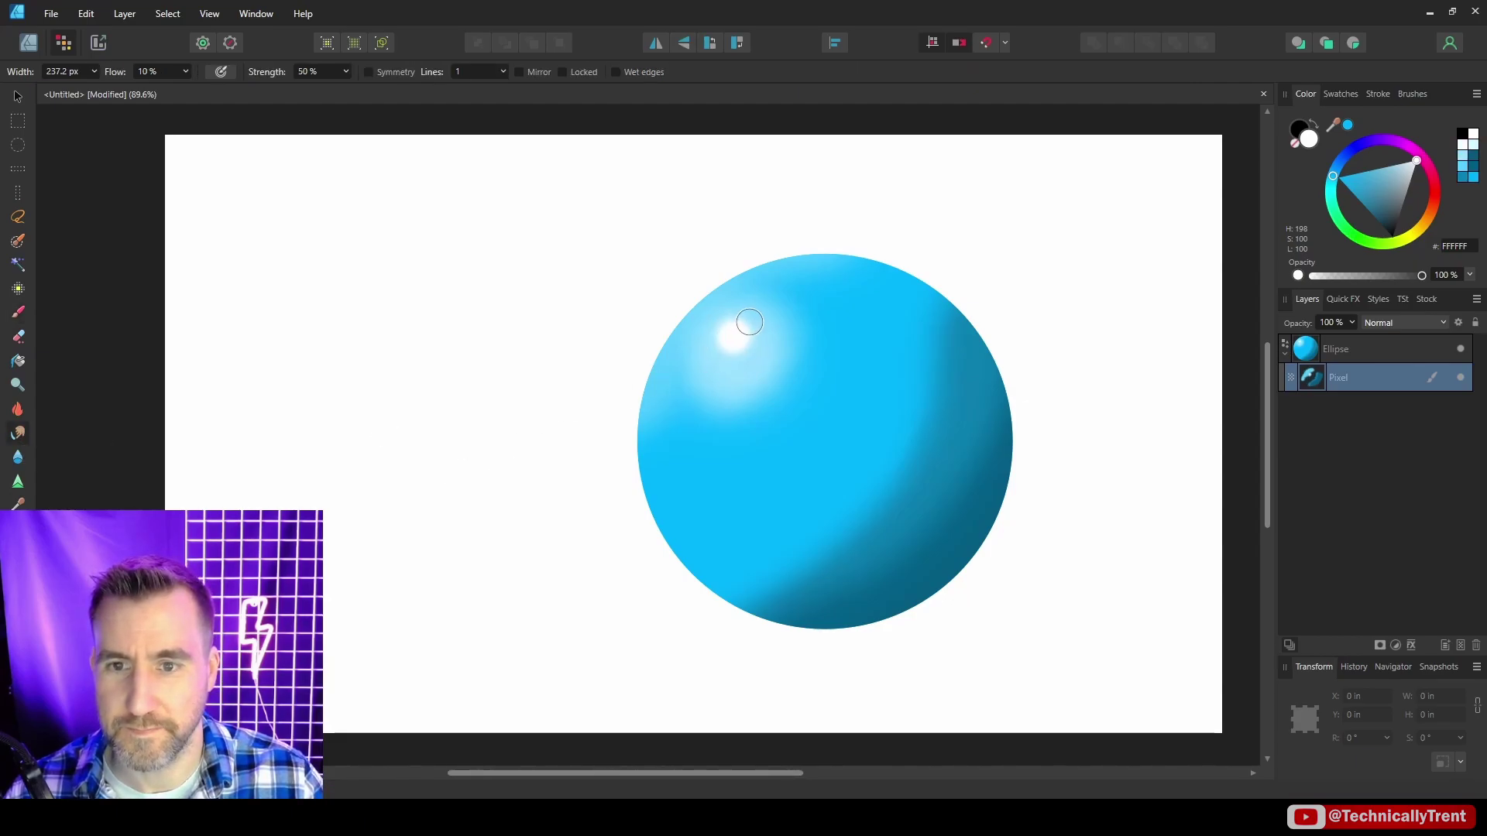
click(1461, 379)
click(1460, 380)
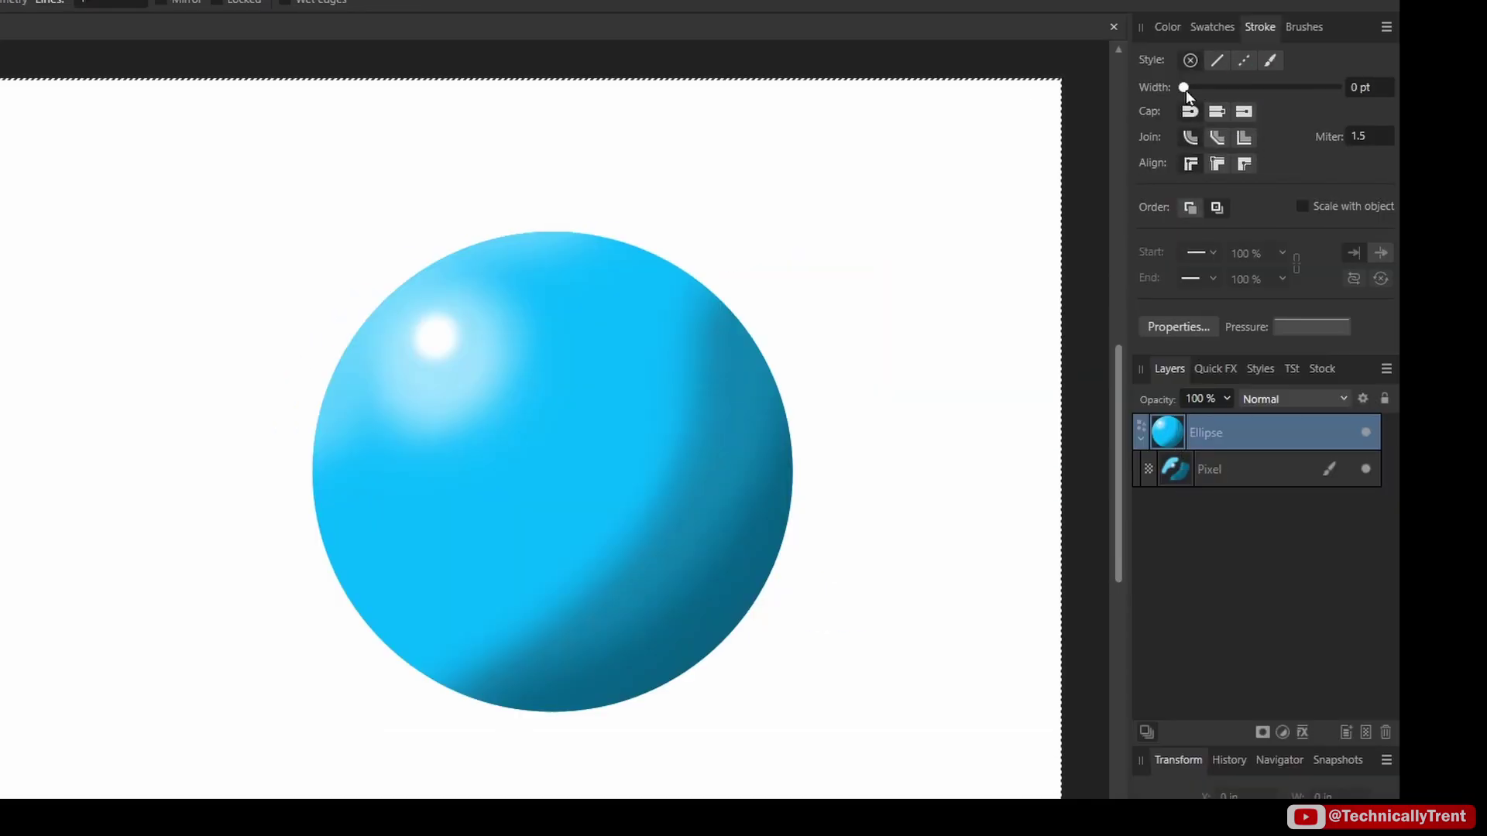
- Try giving the blue ellipse a 7.4 pt black stroke and stretching it into a wide, flat oval
drag(1185, 95, 1241, 93)
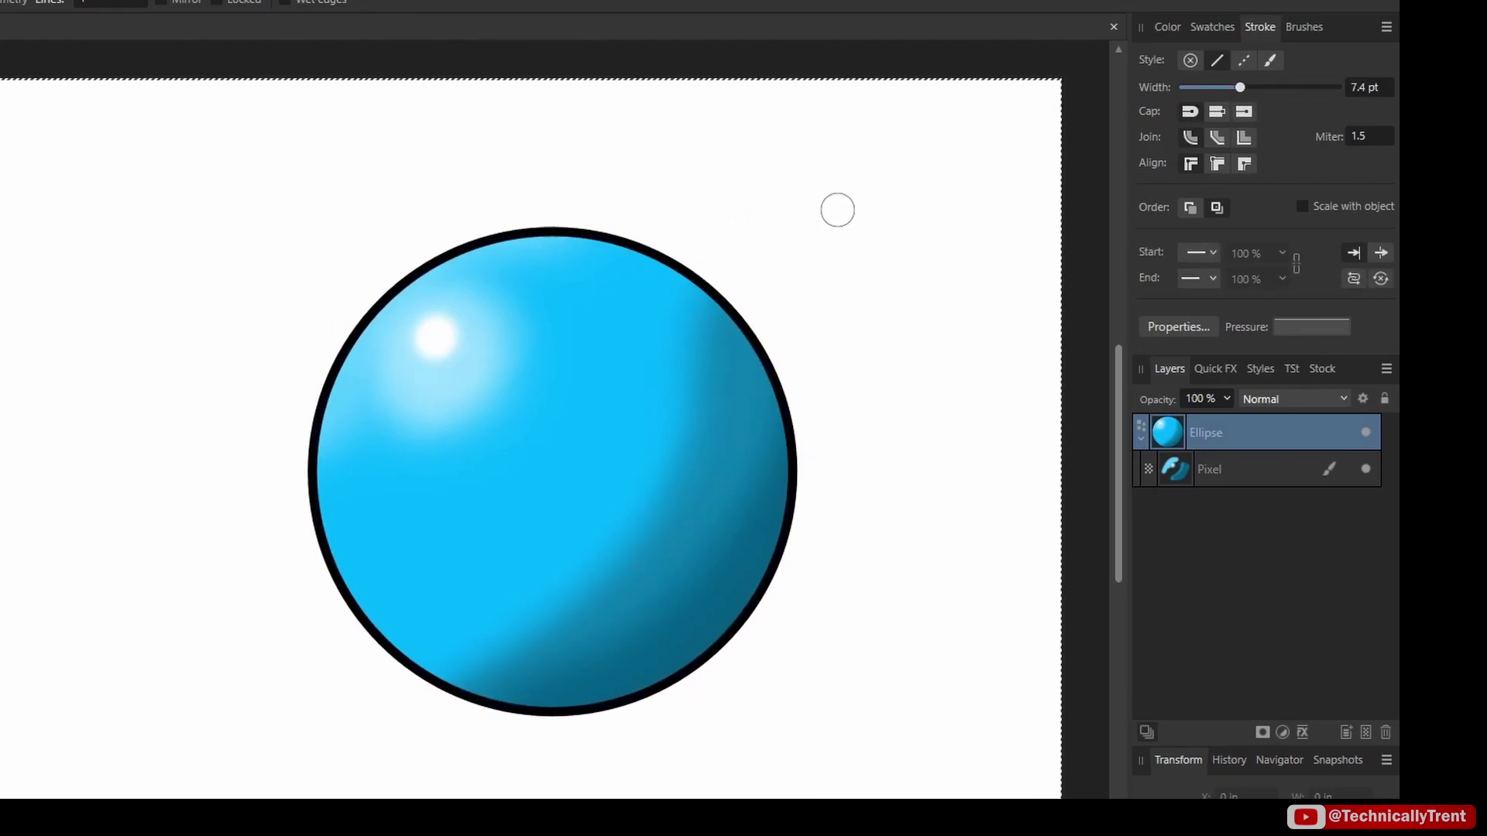
drag(797, 229, 954, 469)
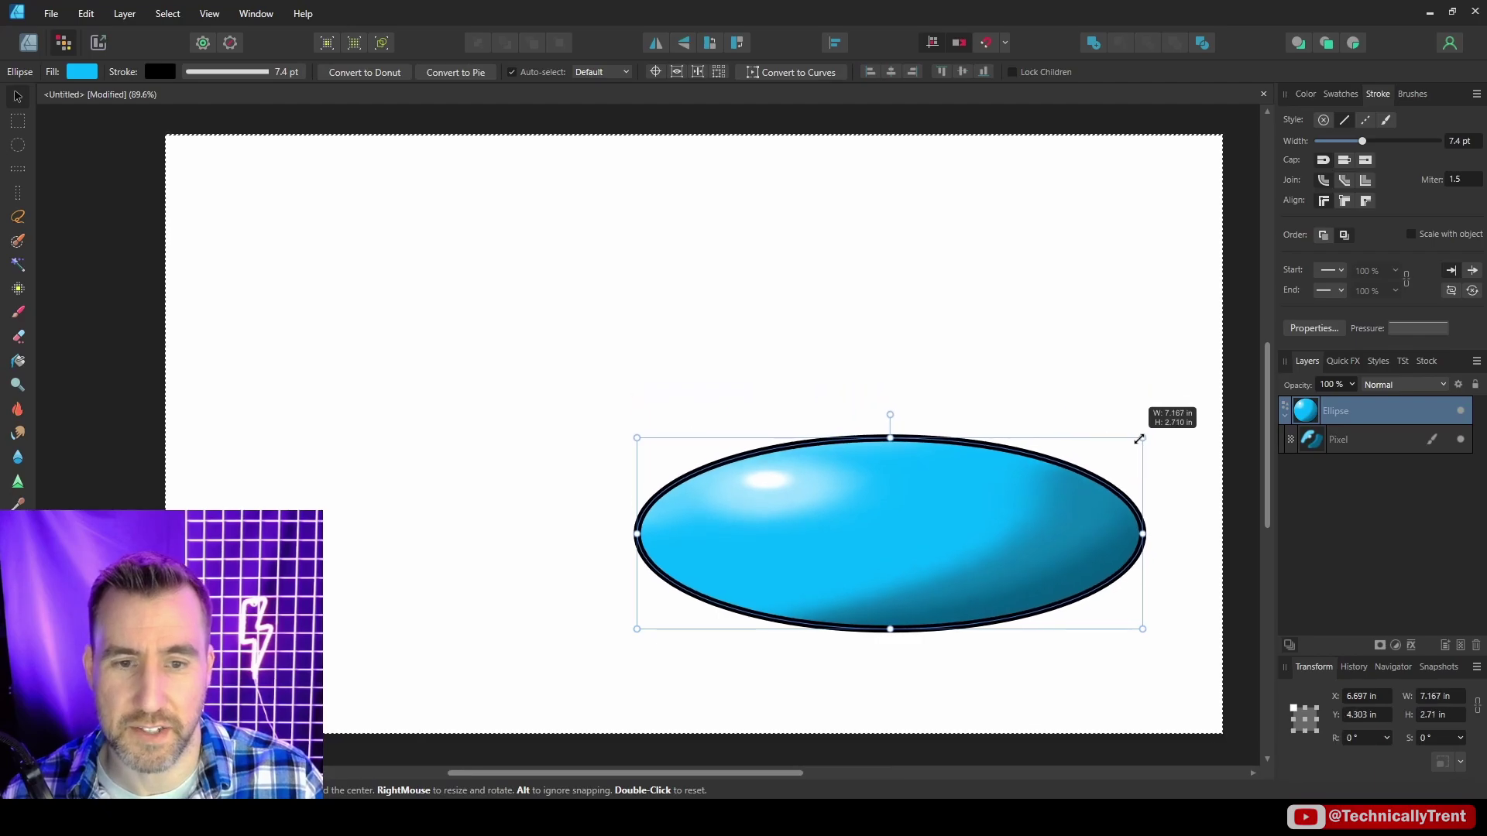
mouse_move(1139, 439)
mouse_down()
mouse_move(904, 243)
mouse_move(824, 241)
mouse_move(1006, 268)
mouse_move(1154, 439)
mouse_up()
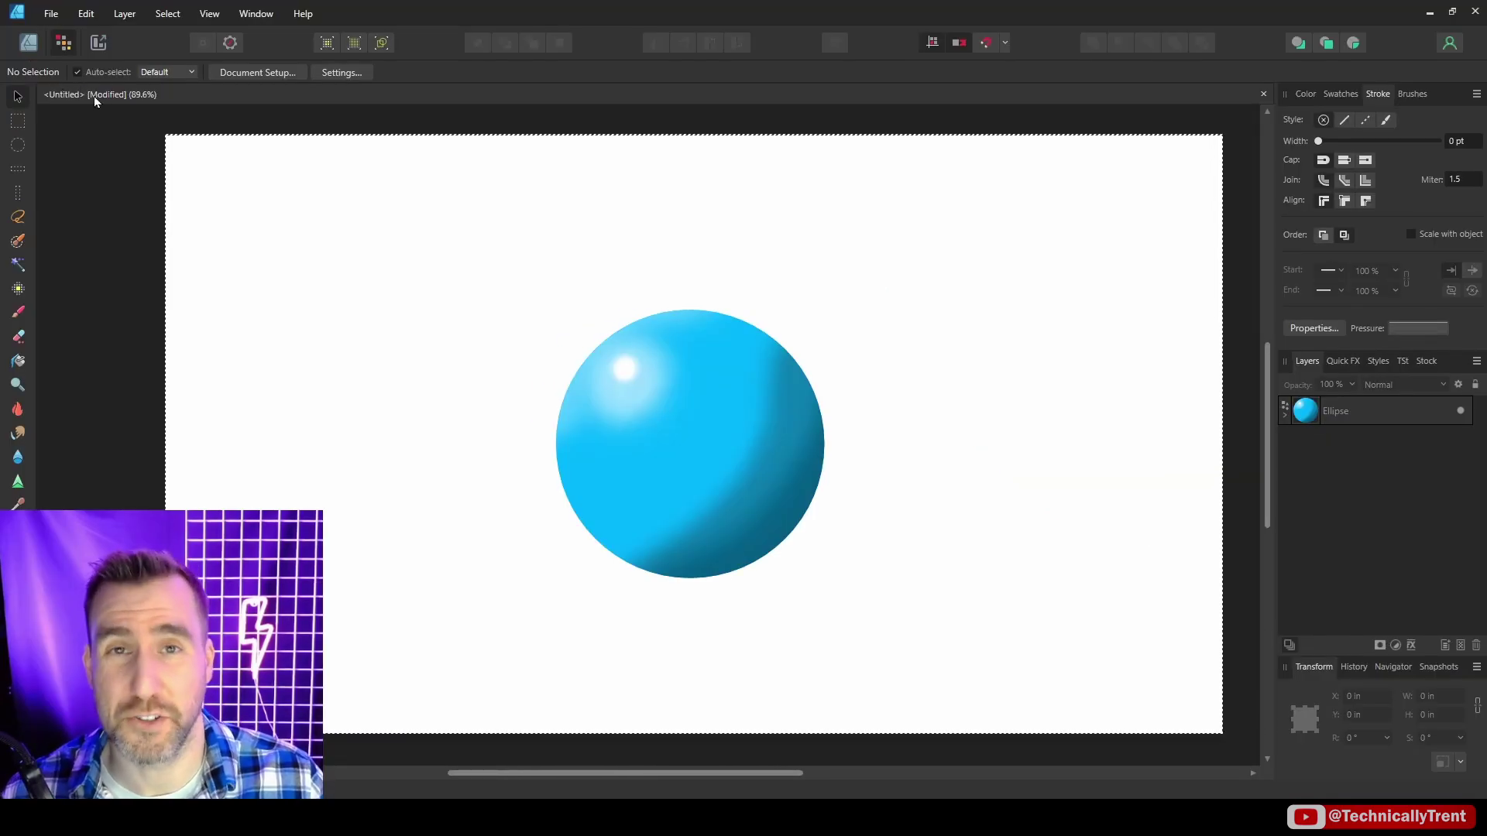
- In the Designer Persona, draw a second circle about 4 in wide overlapping the blue sphere's upper right and fill it magenta FF00B6
click(31, 43)
click(17, 481)
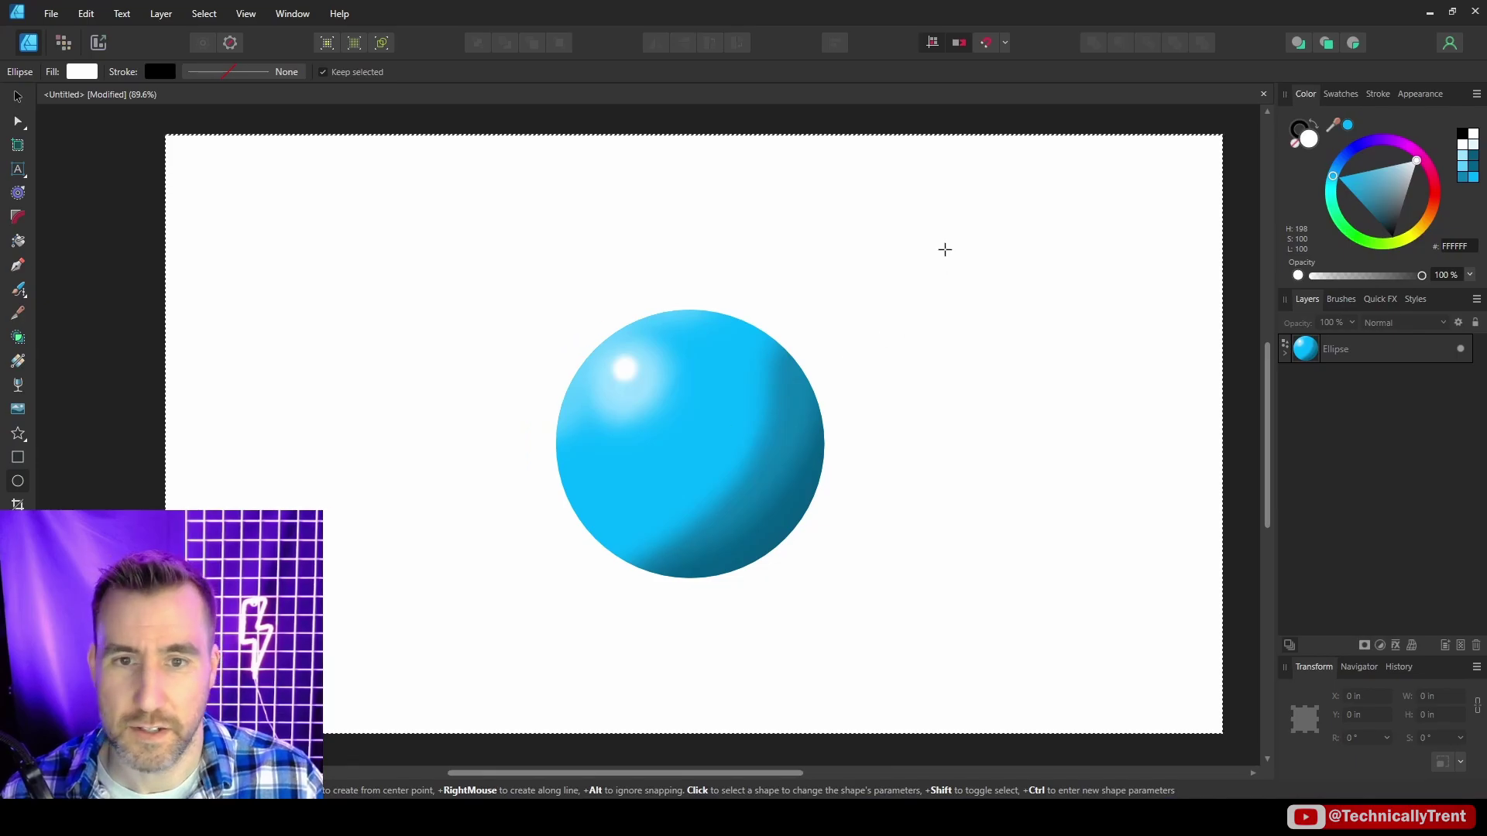
mouse_move(976, 238)
mouse_down()
mouse_move(689, 494)
mouse_move(688, 525)
mouse_up()
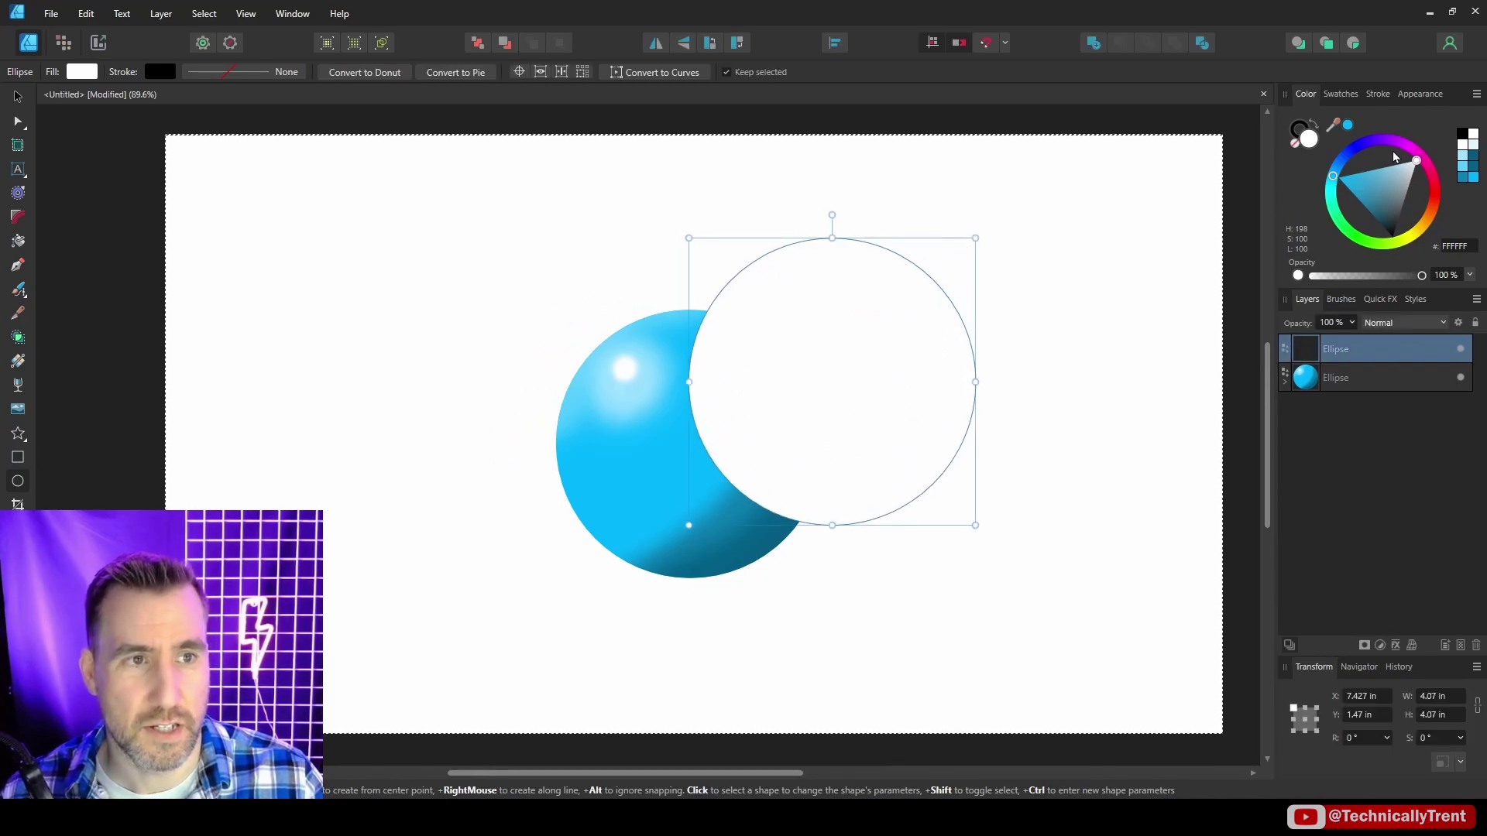
drag(1394, 158, 1428, 158)
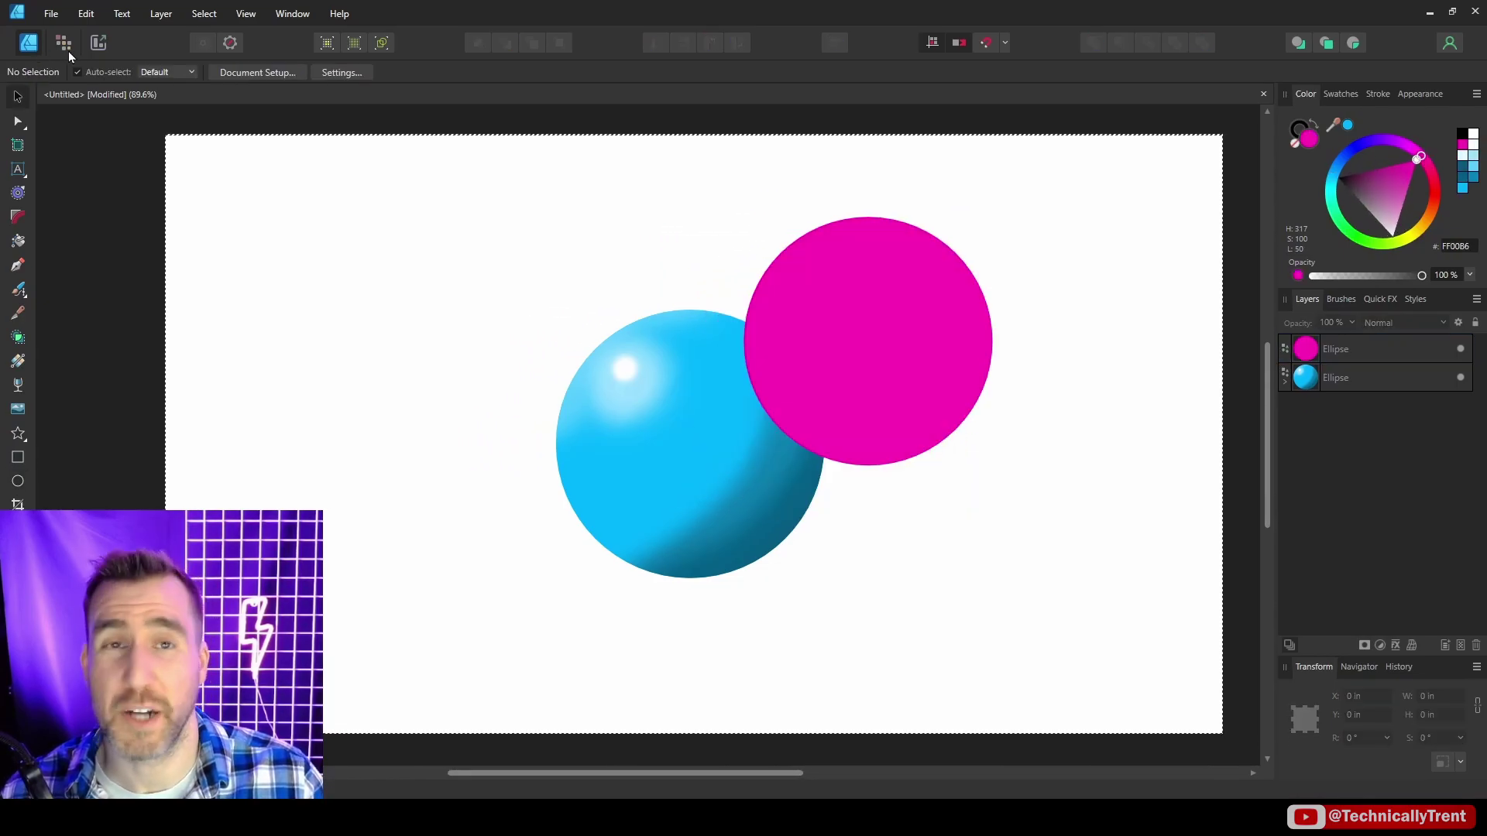
- In the Pixel Persona, paint soft shadows along the magenta circle's lower-right edge with an enlarged brush, using BA168B and the darker 950168
click(64, 45)
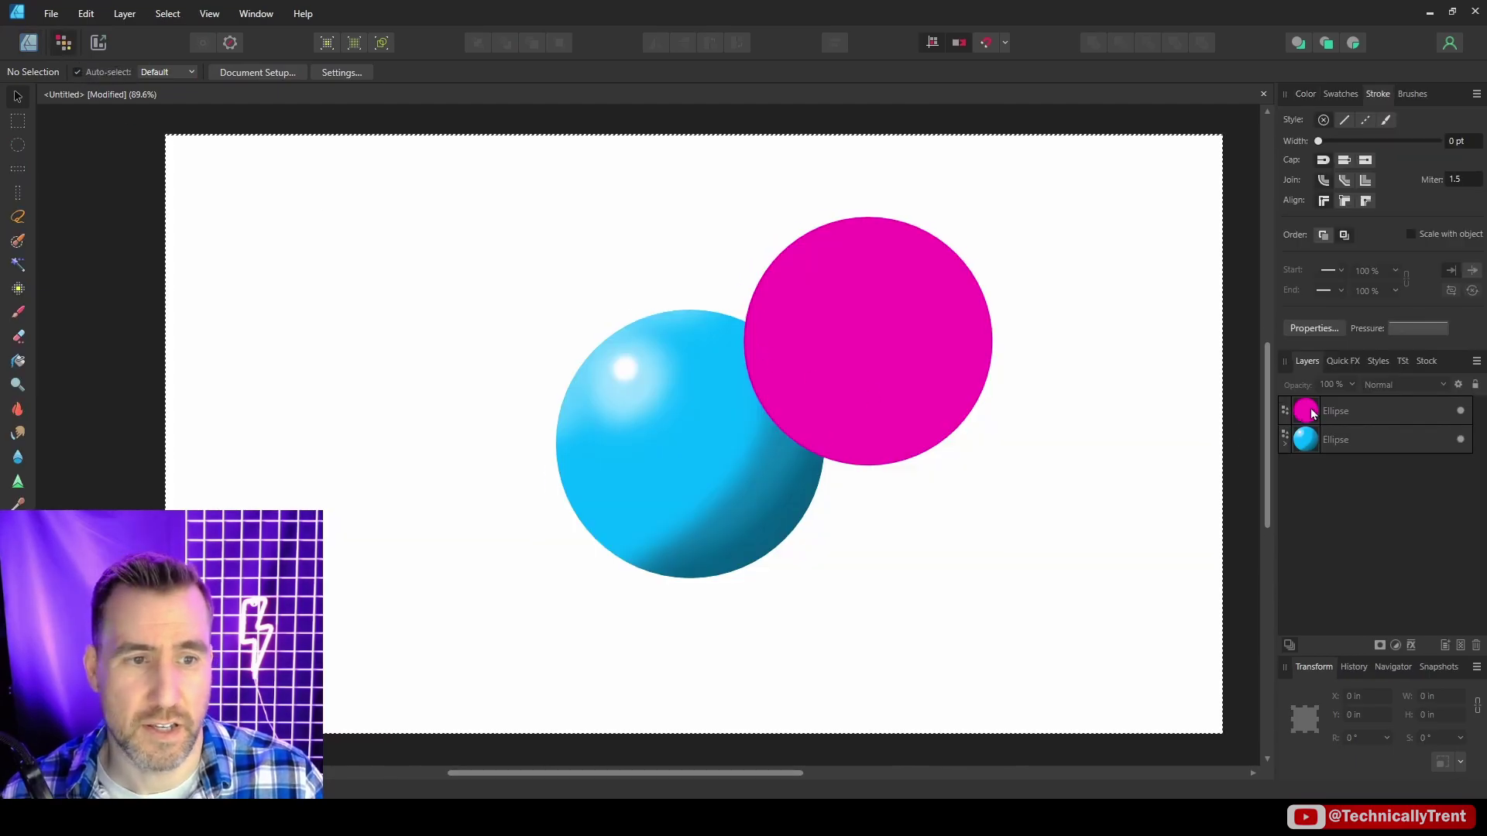
click(1352, 413)
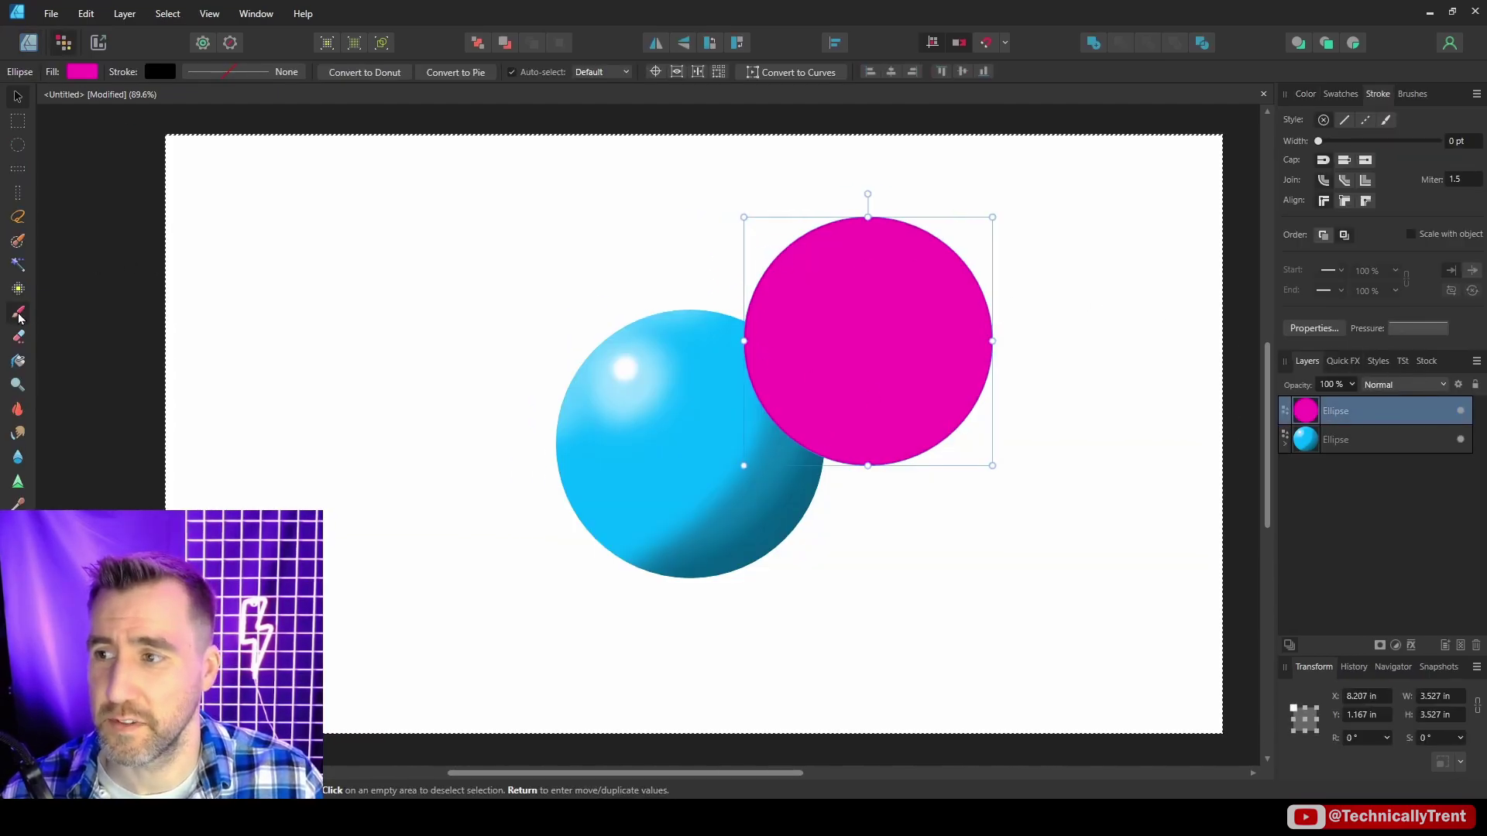
key(b)
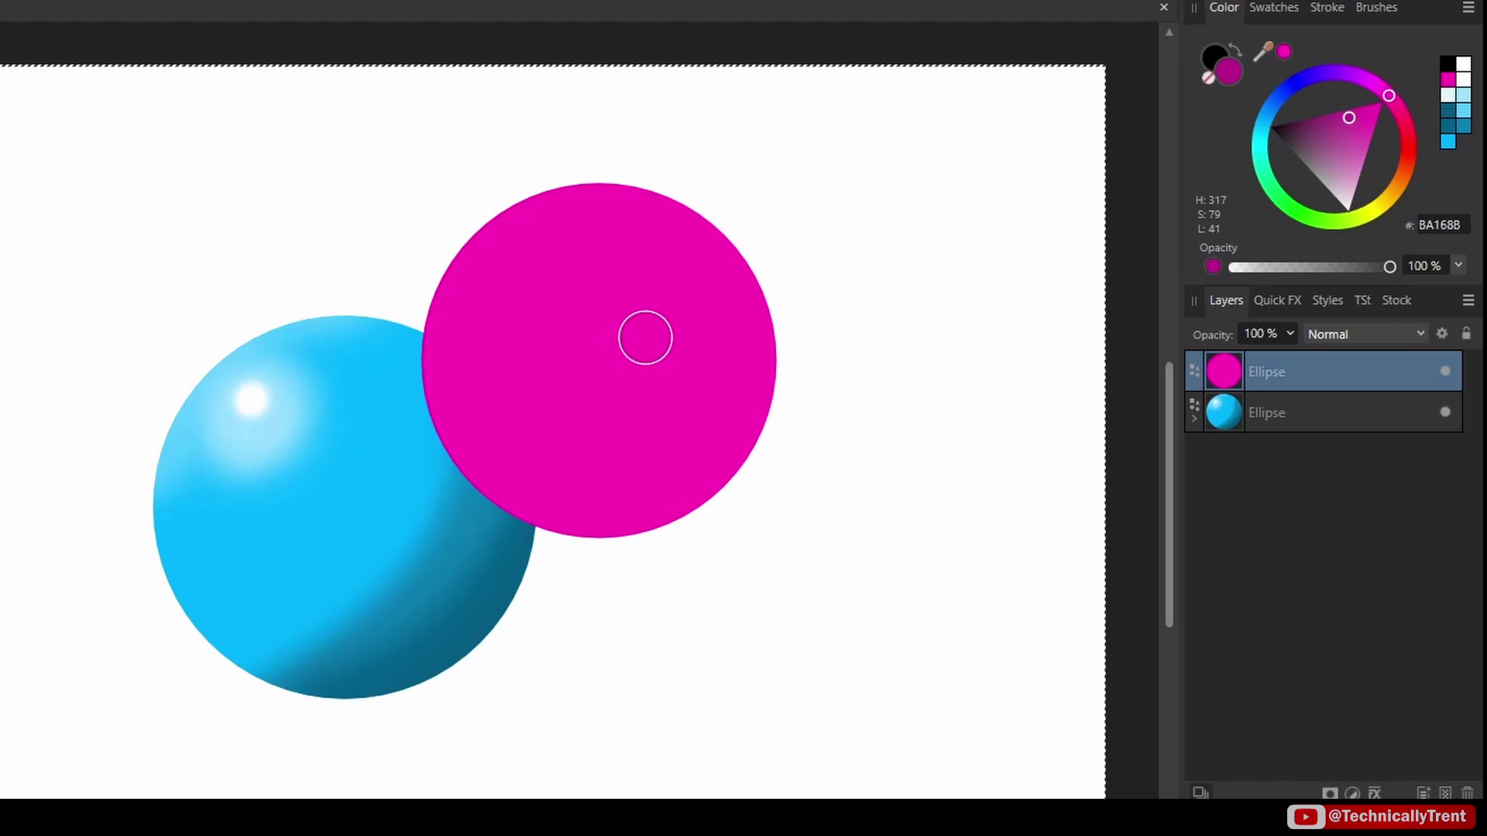
key(bracketright)
key(bracketright)
key(bracketright)
key(bracketright)
key(bracketright)
key(bracketright)
key(bracketright)
key(bracketright)
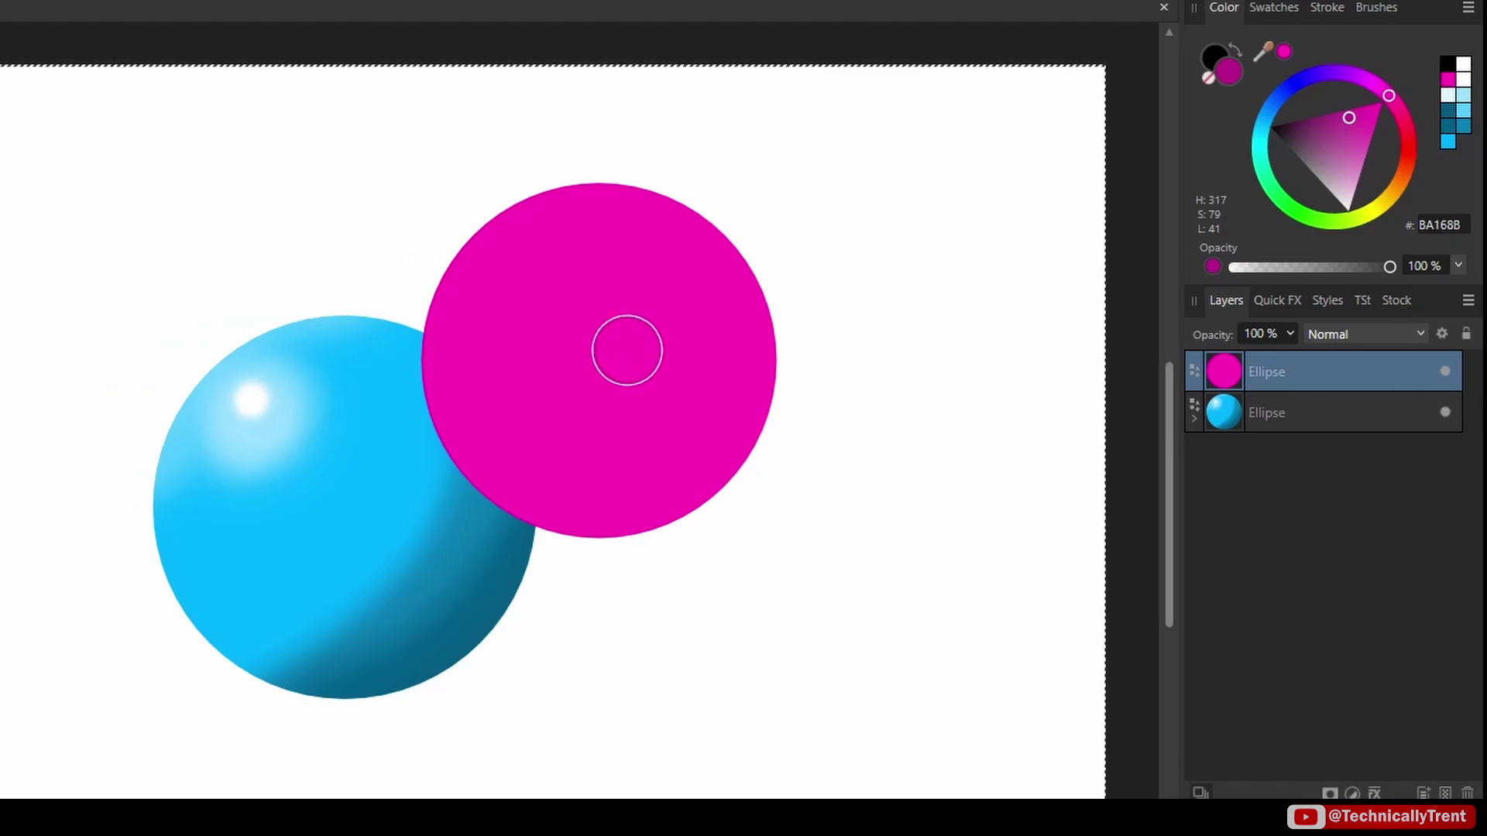
mouse_move(804, 232)
mouse_down()
mouse_move(787, 313)
mouse_move(703, 469)
mouse_move(545, 574)
mouse_up()
drag(875, 340, 528, 584)
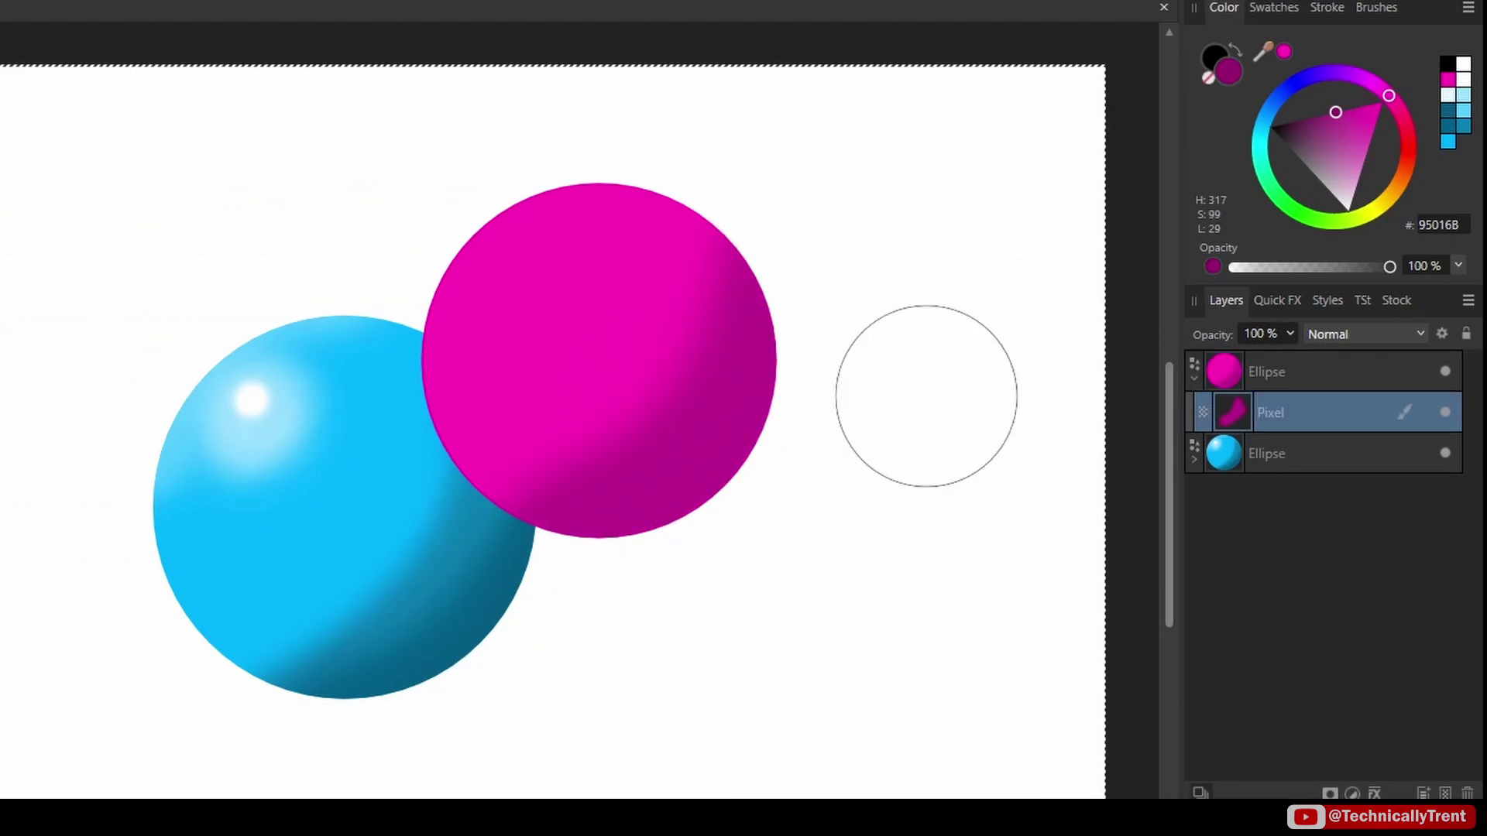
mouse_move(926, 395)
mouse_down()
mouse_move(543, 638)
mouse_move(931, 375)
mouse_up()
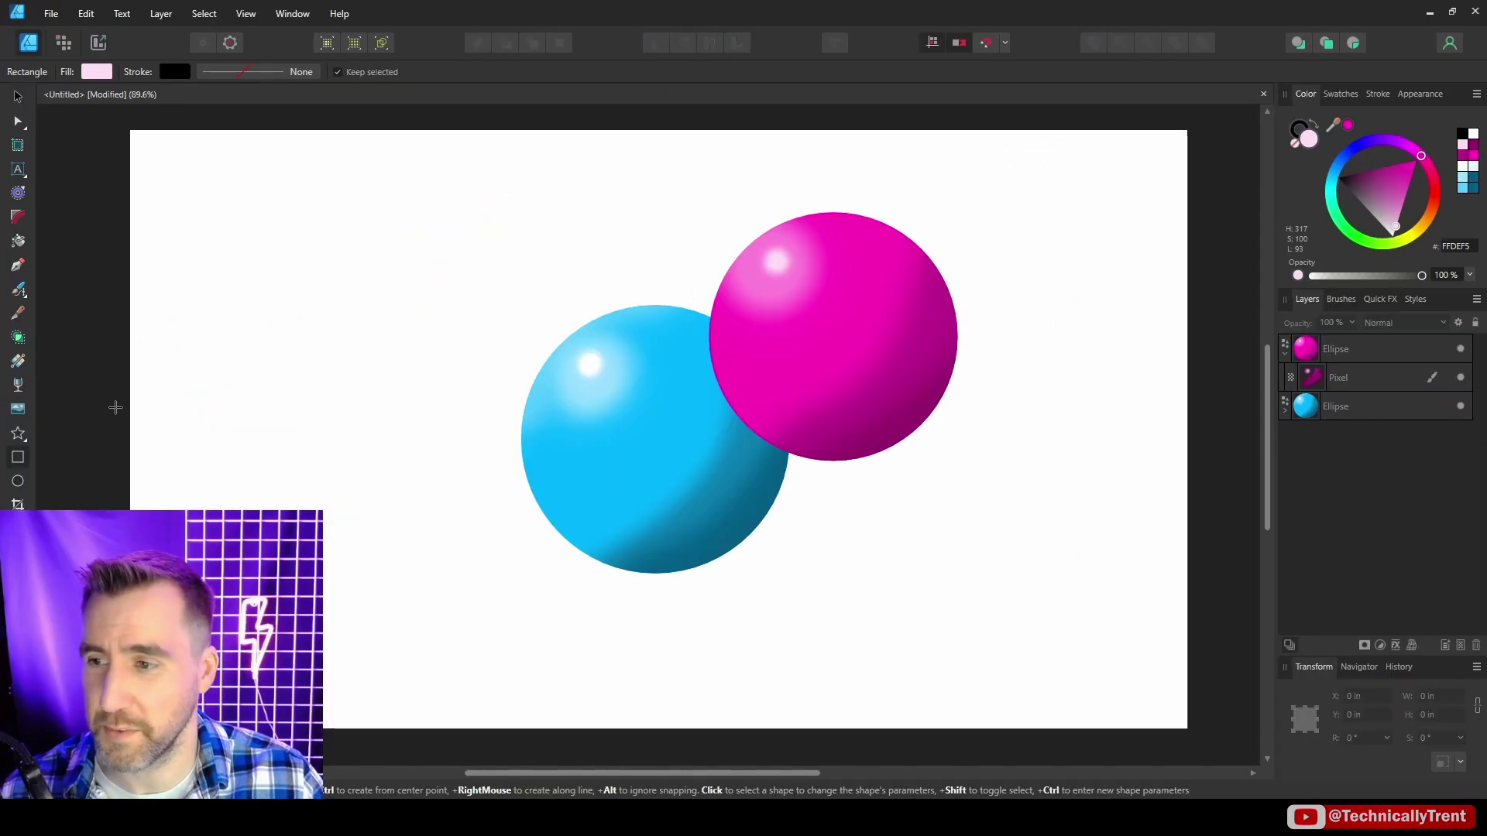
- Draw a green rectangle about 15.8 by 4.9 in across the lower canvas and place it behind both spheres
drag(103, 396, 1187, 729)
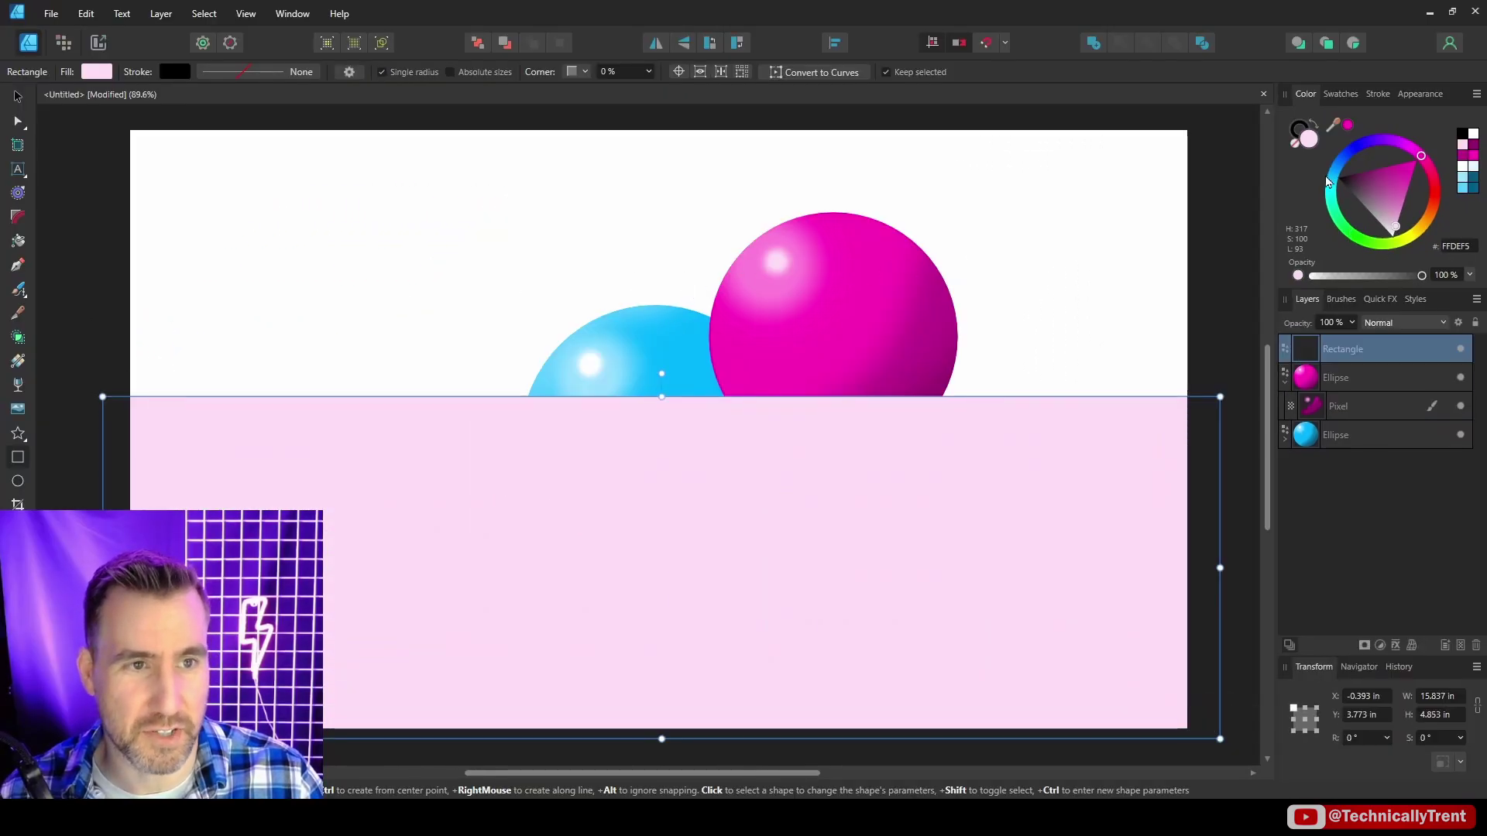
click(1342, 227)
click(1361, 209)
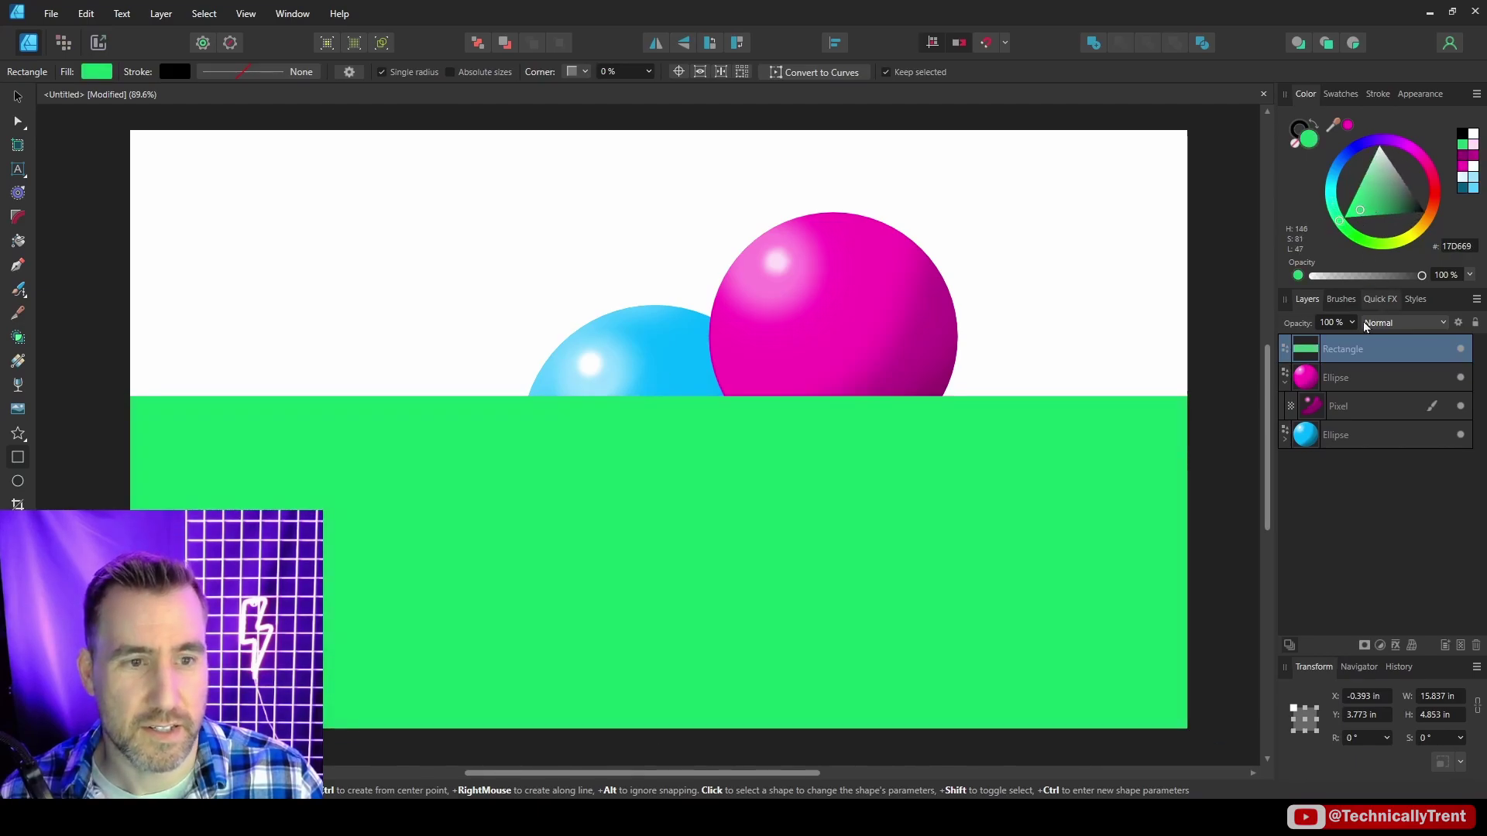
drag(1306, 350, 1295, 453)
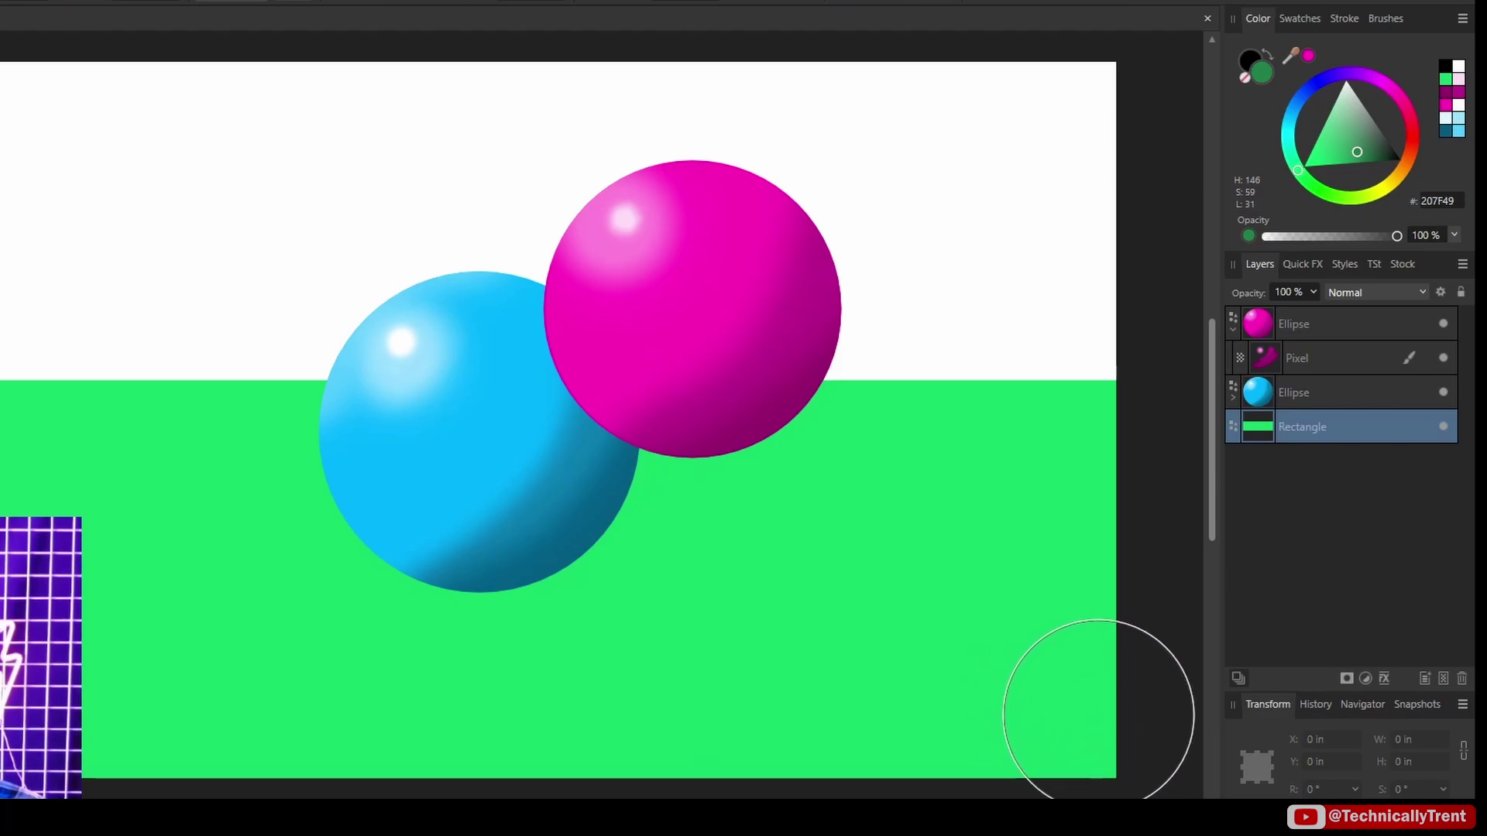
- Paint soft dark green 207F49 shadows across the lower part of the green rectangle and beneath the blue sphere
mouse_move(1095, 707)
mouse_down()
mouse_move(172, 747)
mouse_move(1161, 684)
mouse_move(93, 728)
mouse_up()
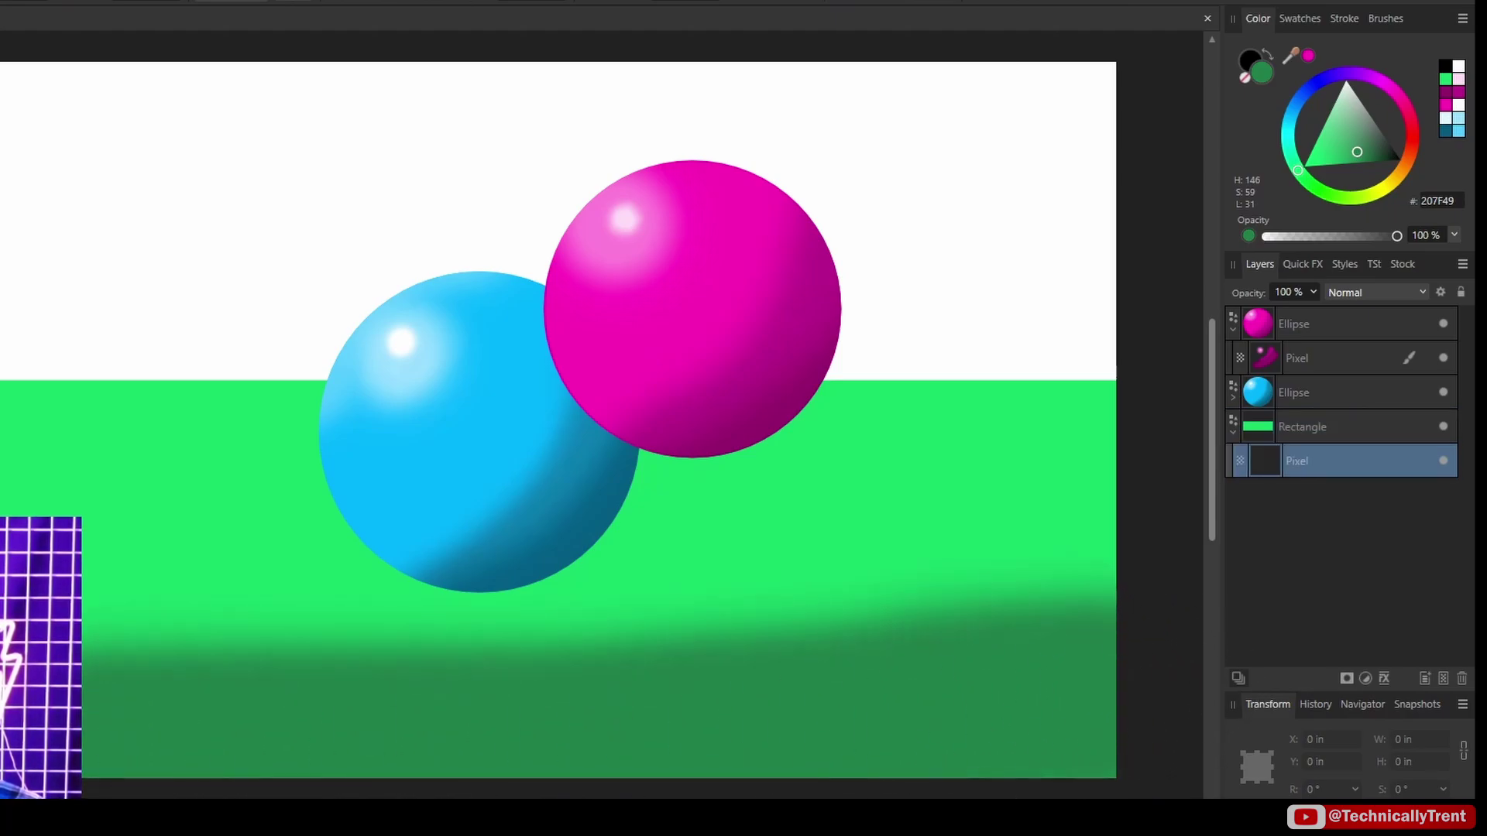
drag(391, 581, 446, 581)
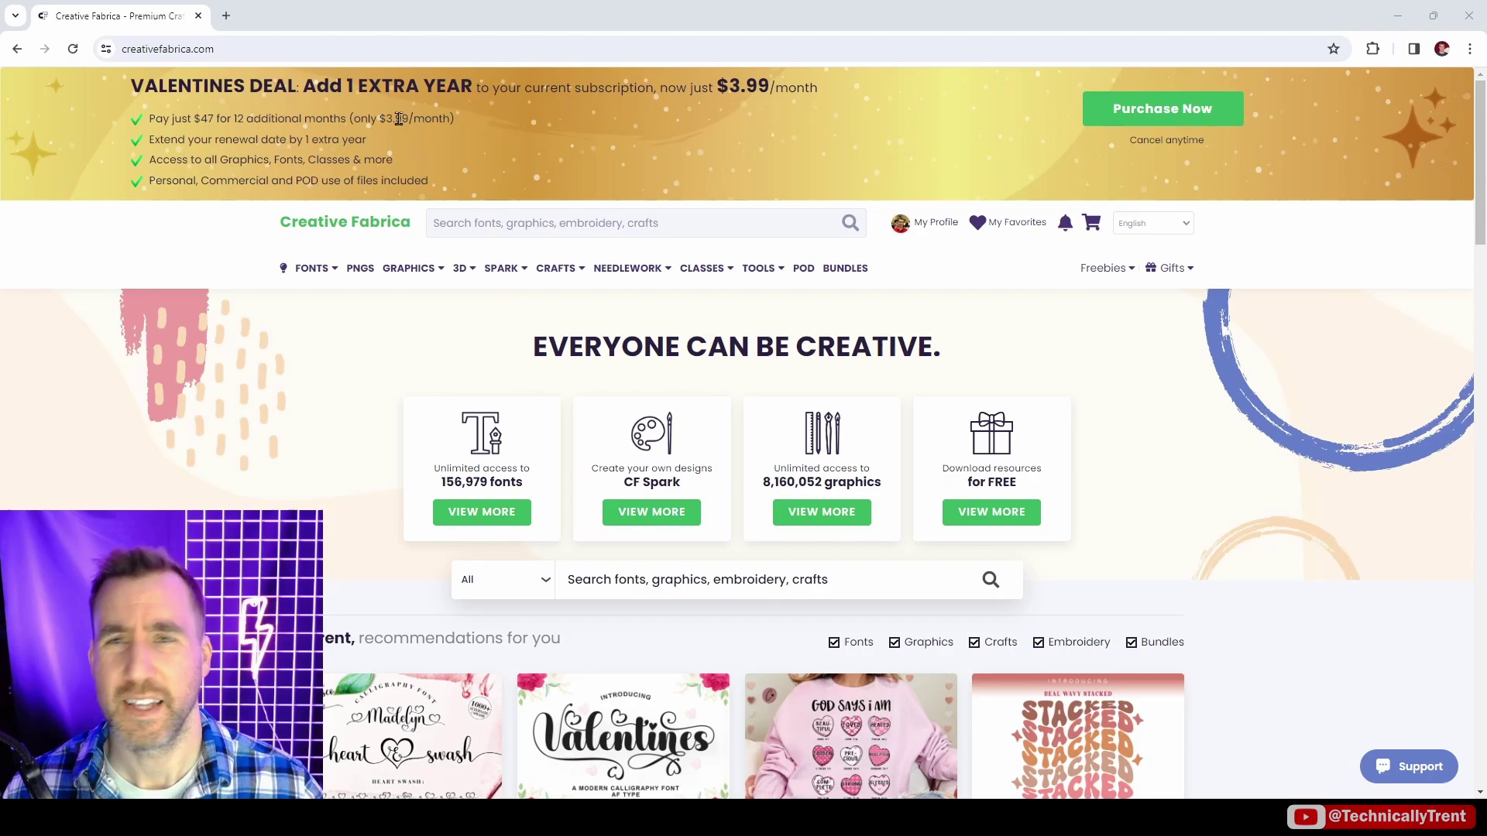
- Switch to the Creative Fabrica site in the browser and search it for "coloring book"
mouse_move(440, 294)
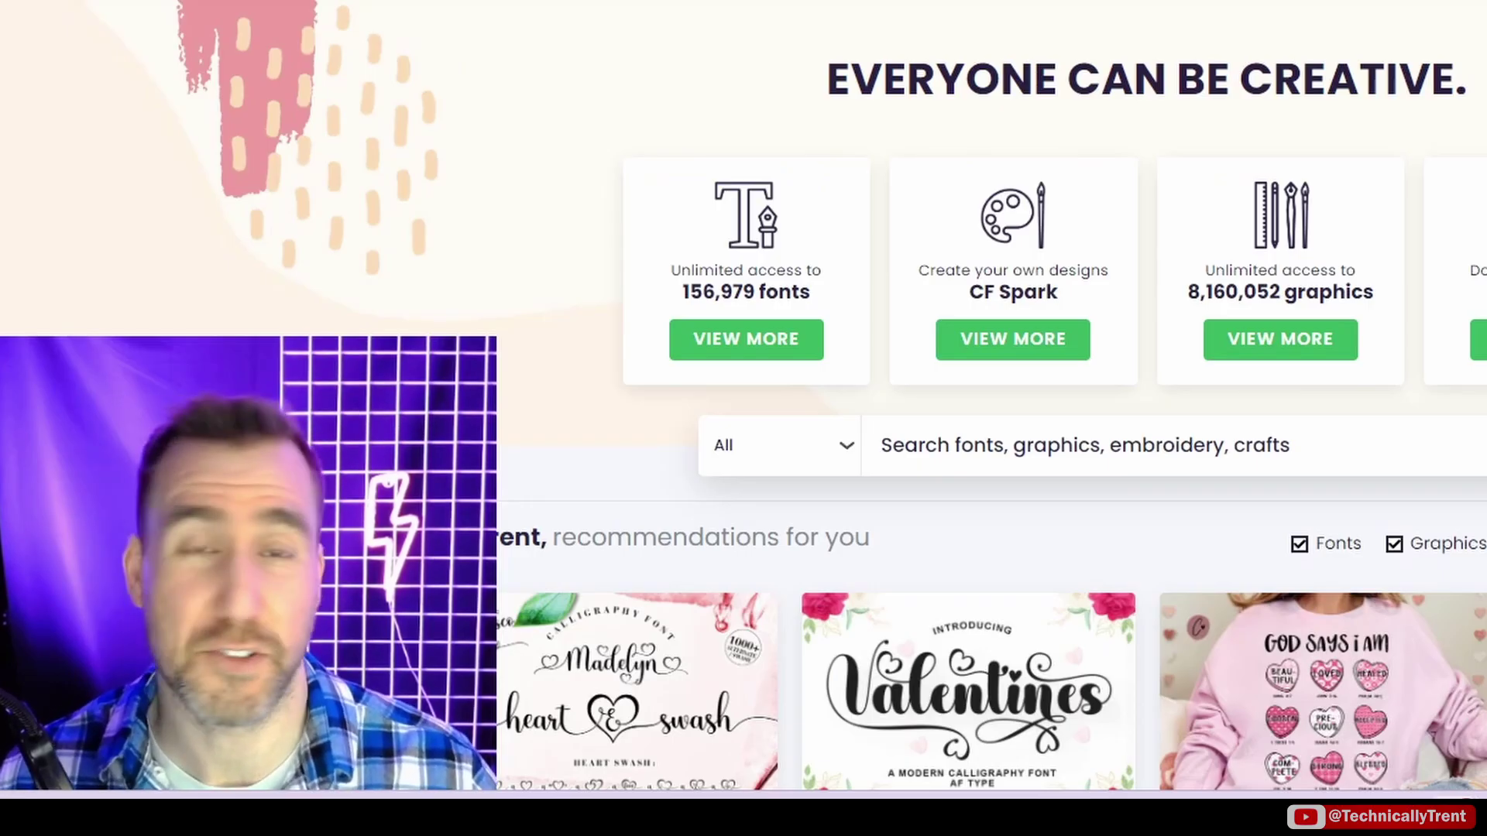
mouse_move(464, 268)
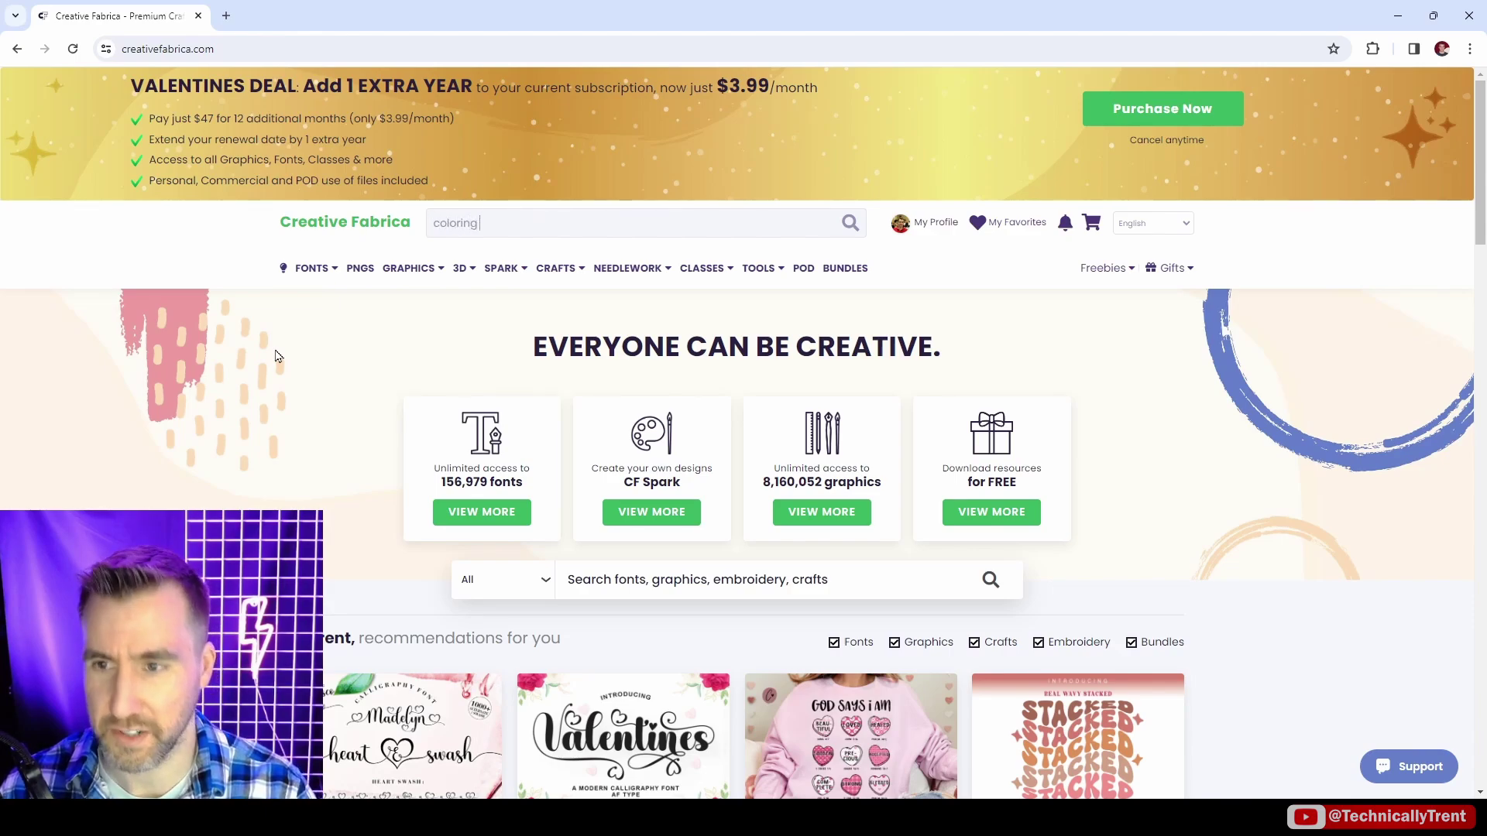
key(Return)
- Find the 150 Baby Wild Animals Coloring Pages product among the results and download it
scroll(279, 356, down, 5)
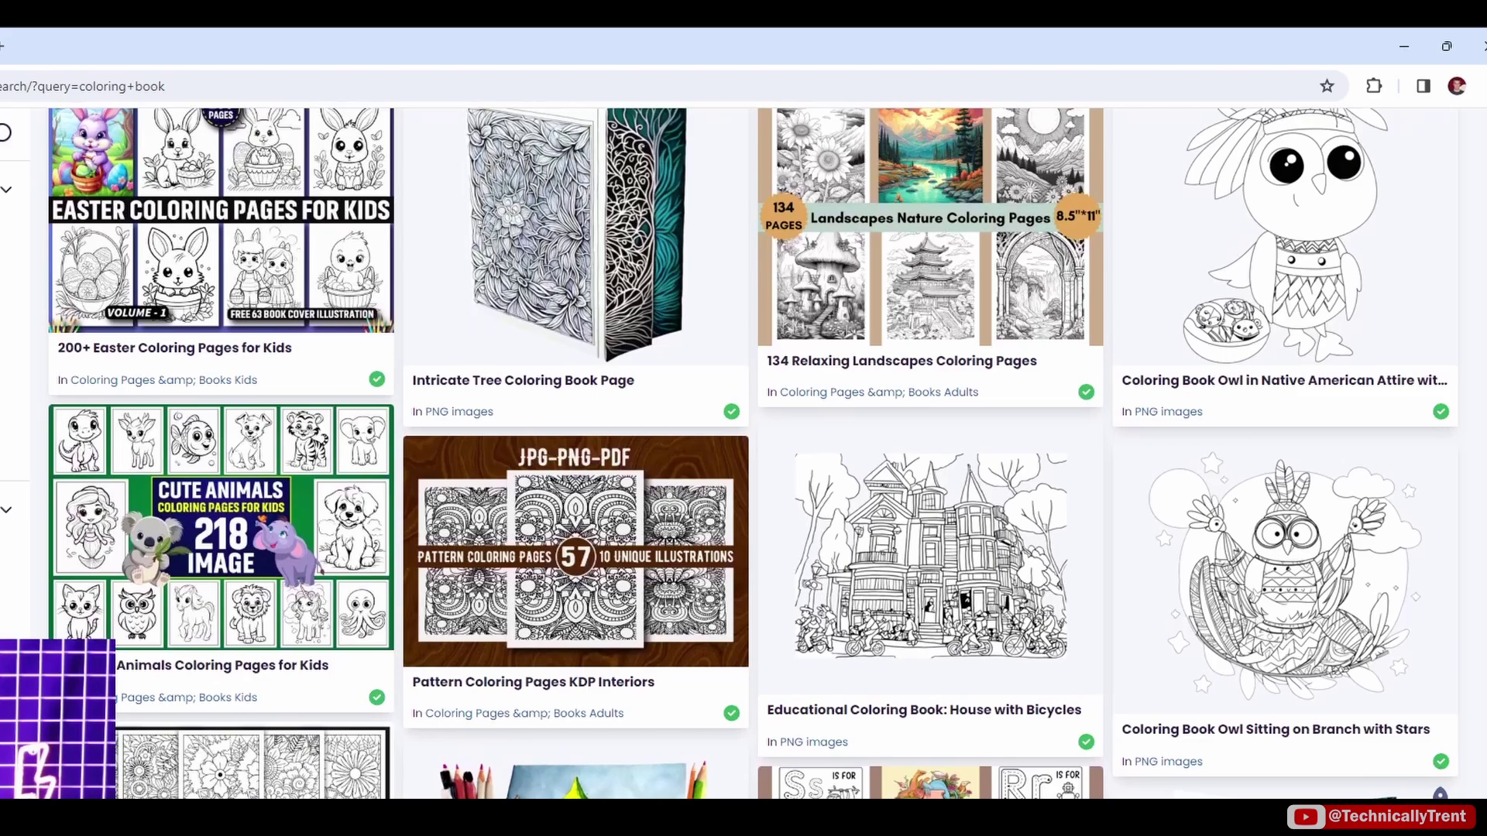
scroll(743, 453, down, 10)
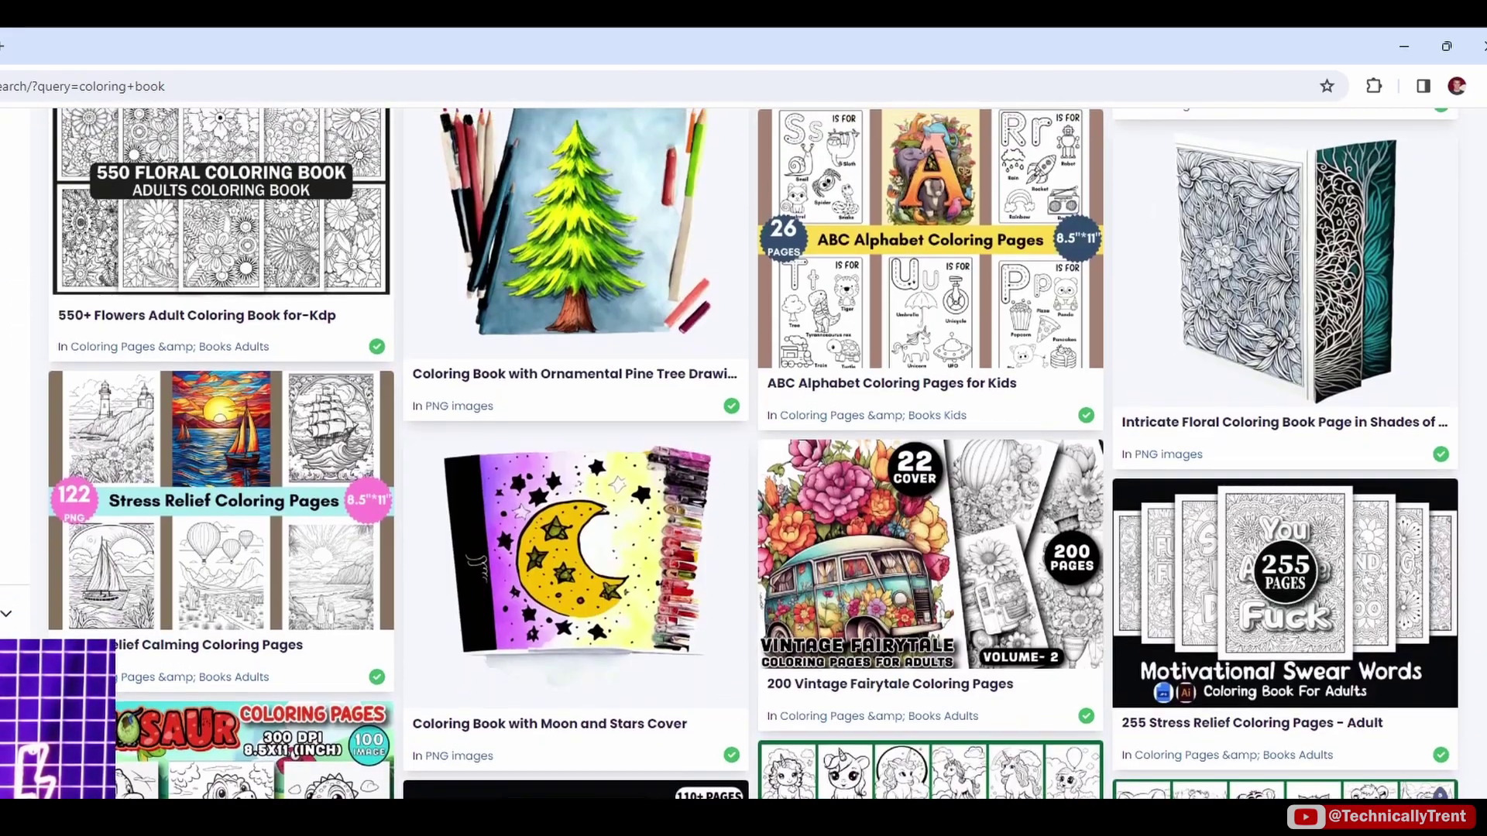
scroll(1281, 414, down, 4)
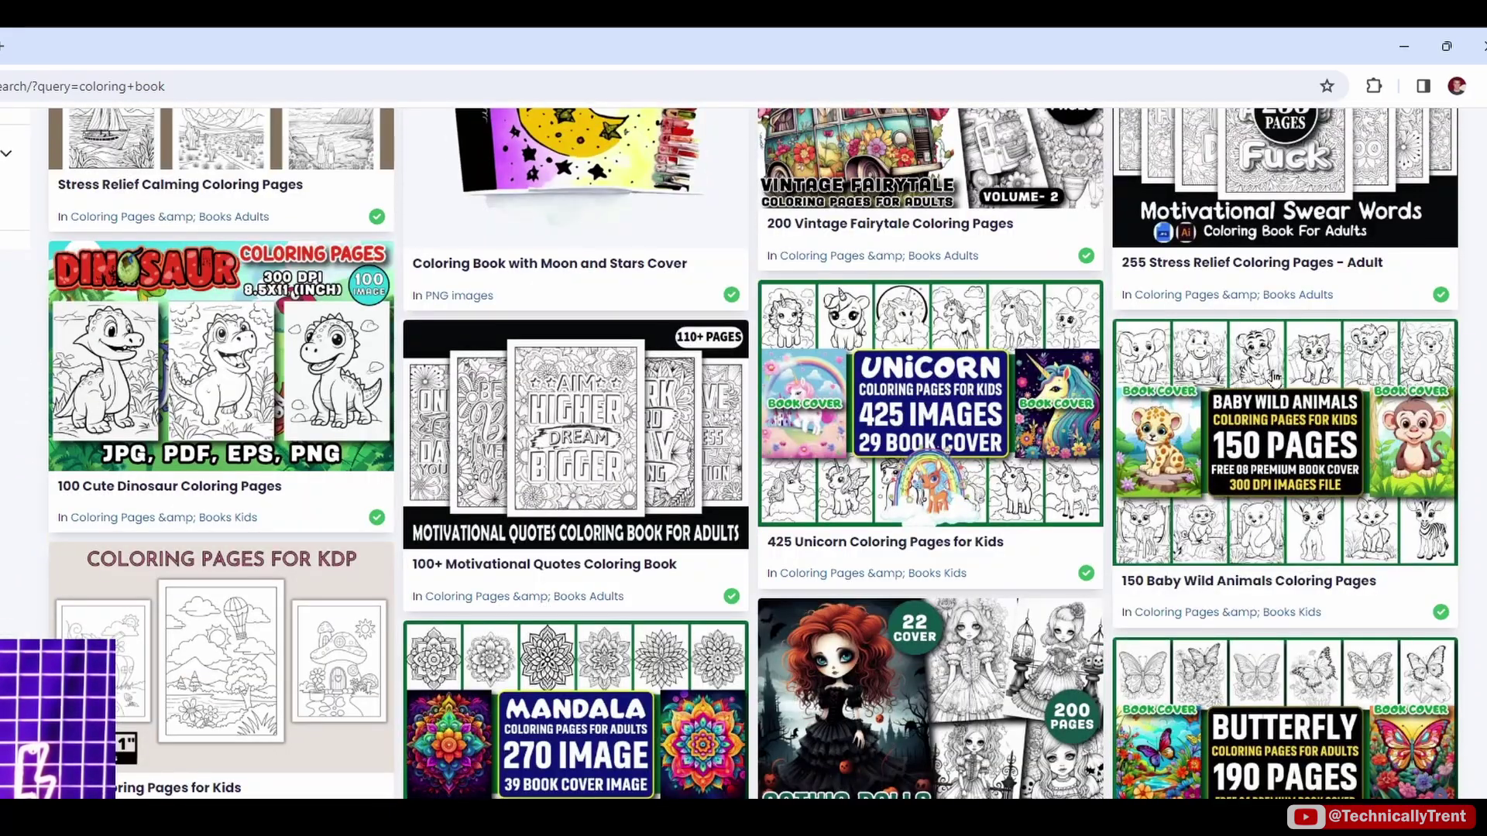
click(1273, 377)
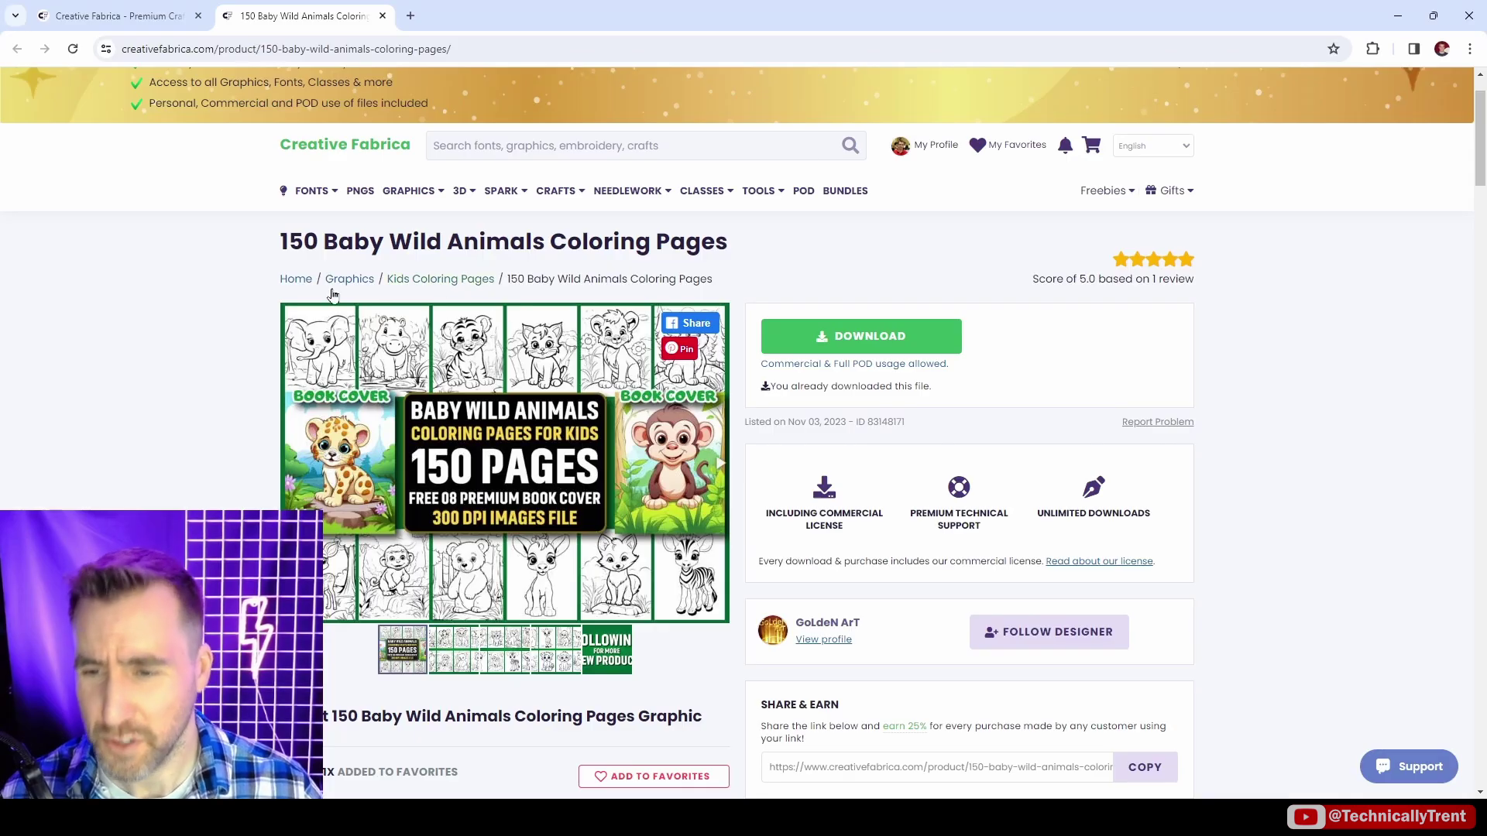
click(867, 346)
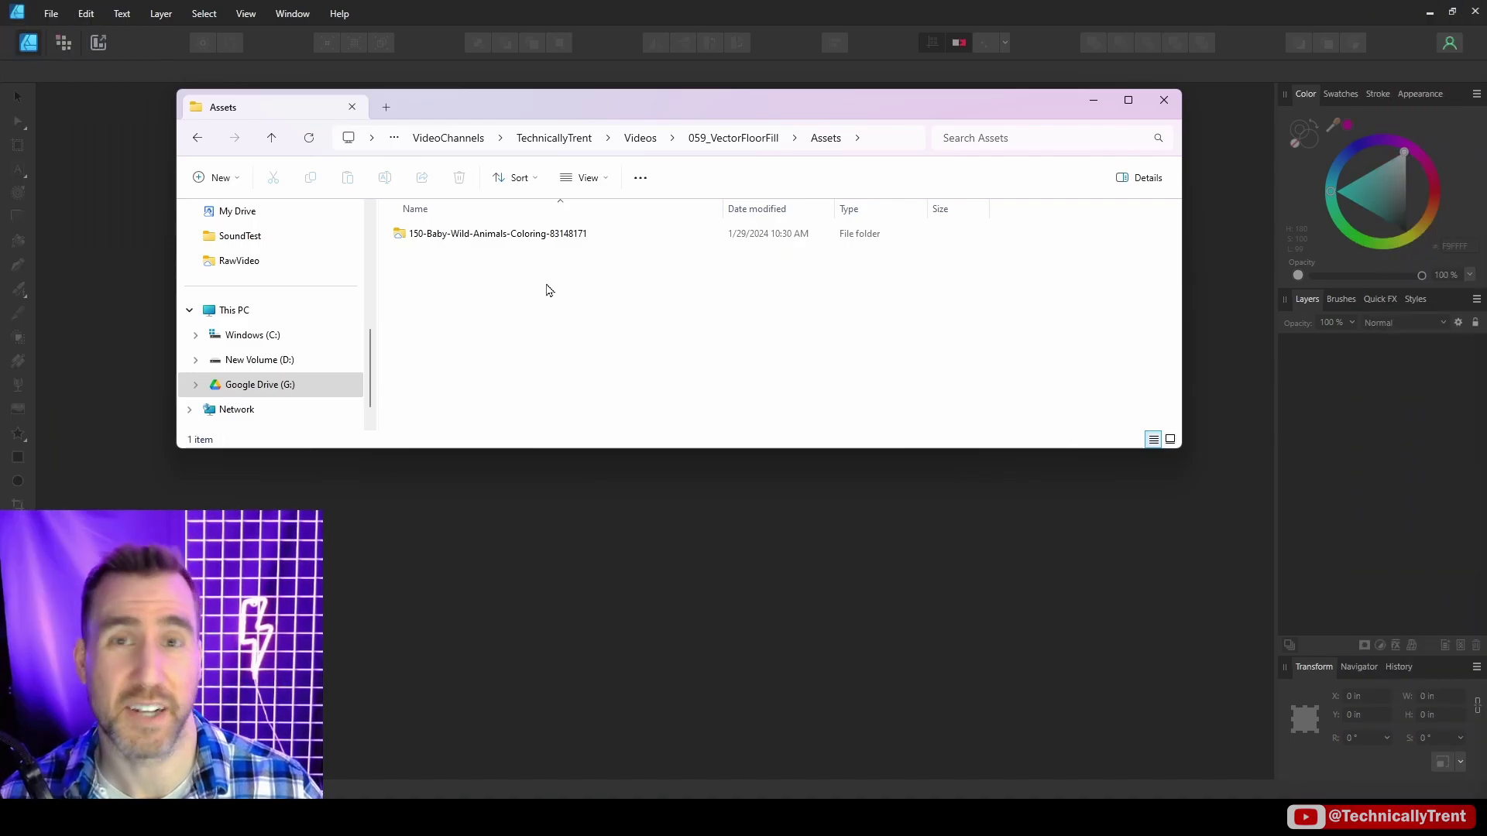
- Open 150 Baby Wild Animals Coloring Pages For Kids-142.png from the downloaded pack's png folder in Affinity Photo 2
double_click(492, 245)
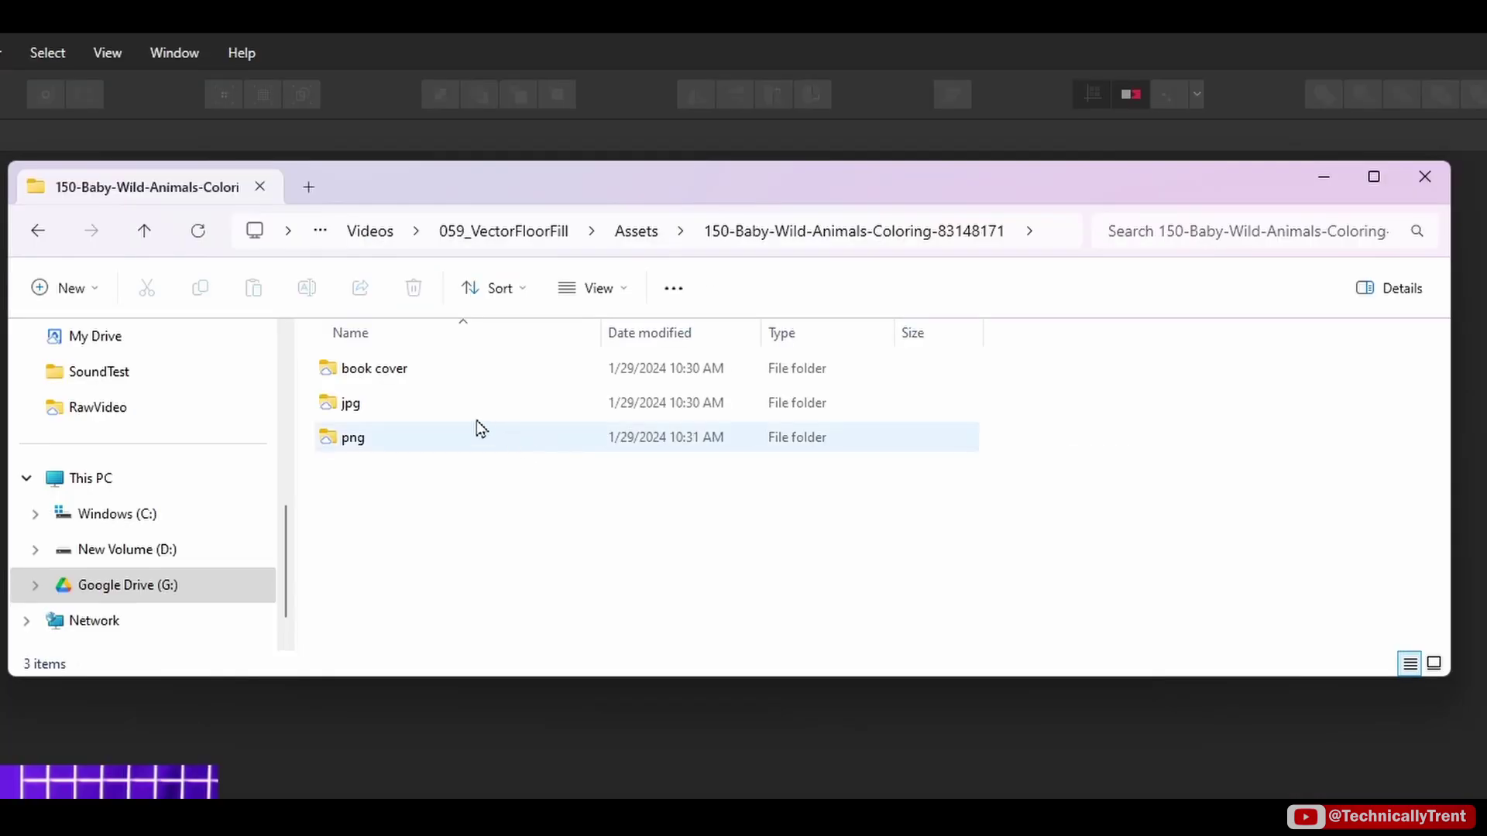
double_click(435, 404)
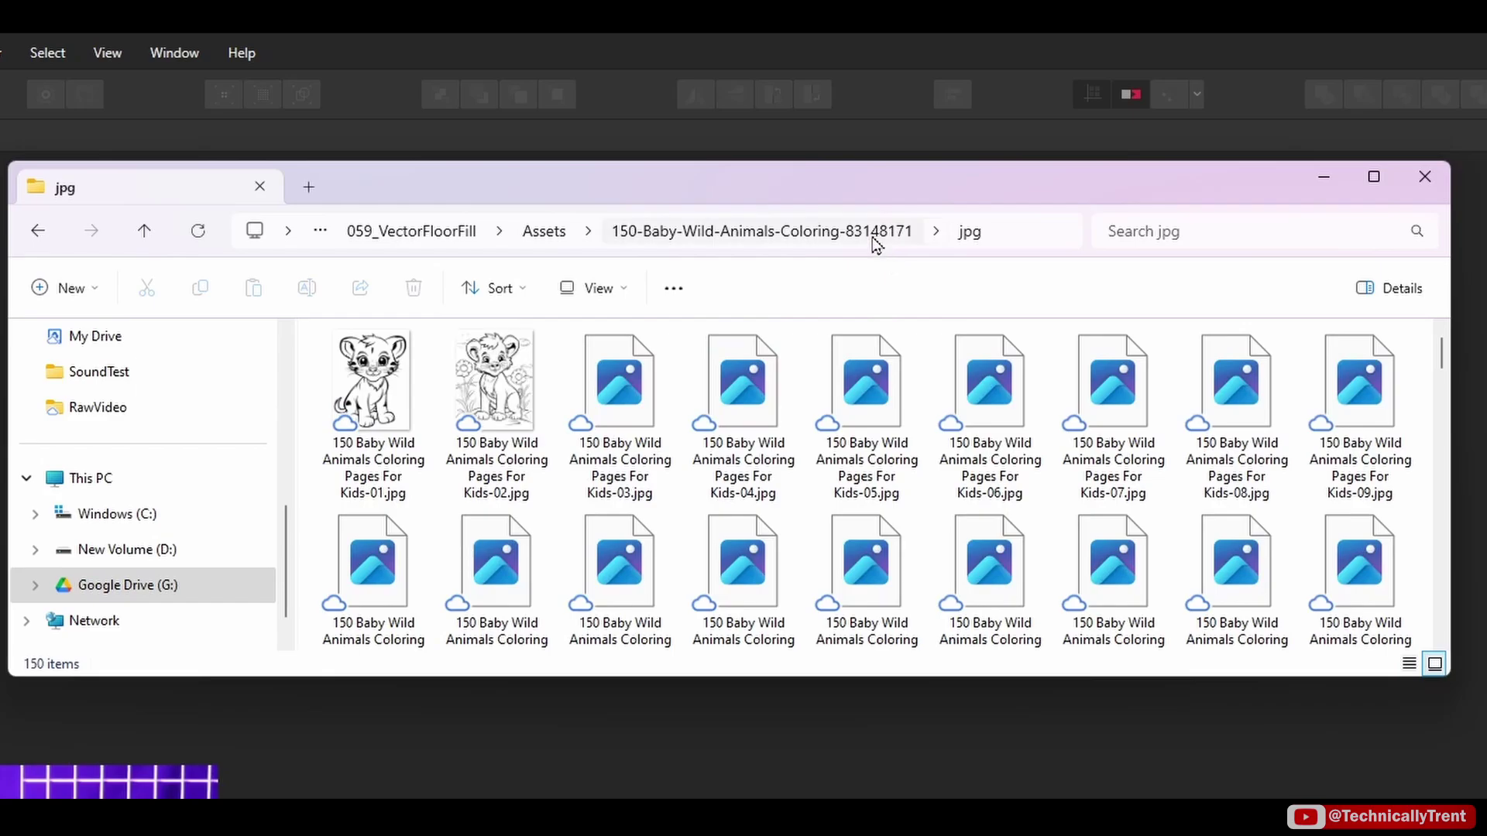
click(875, 245)
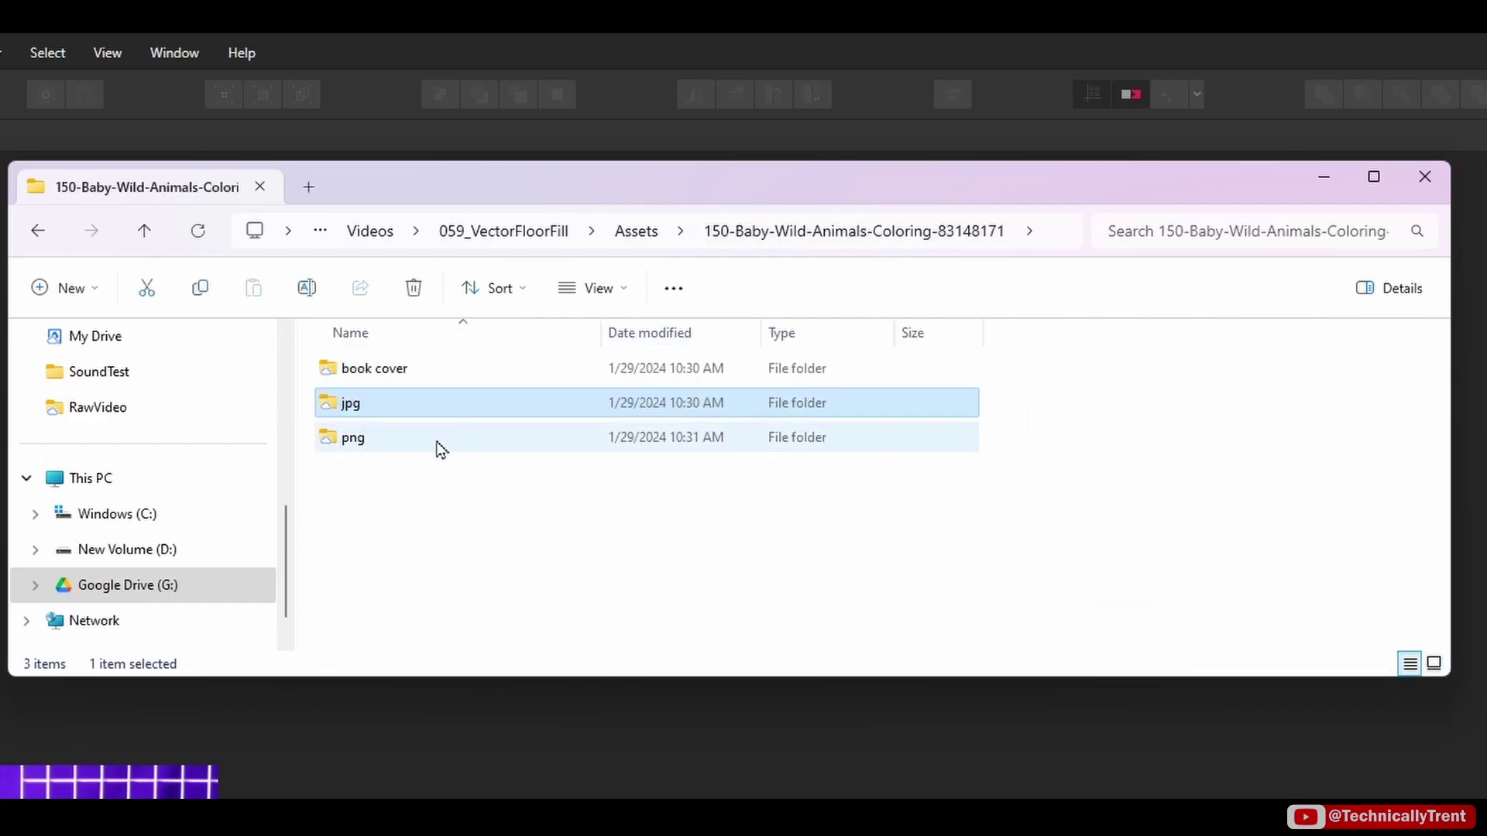
double_click(434, 437)
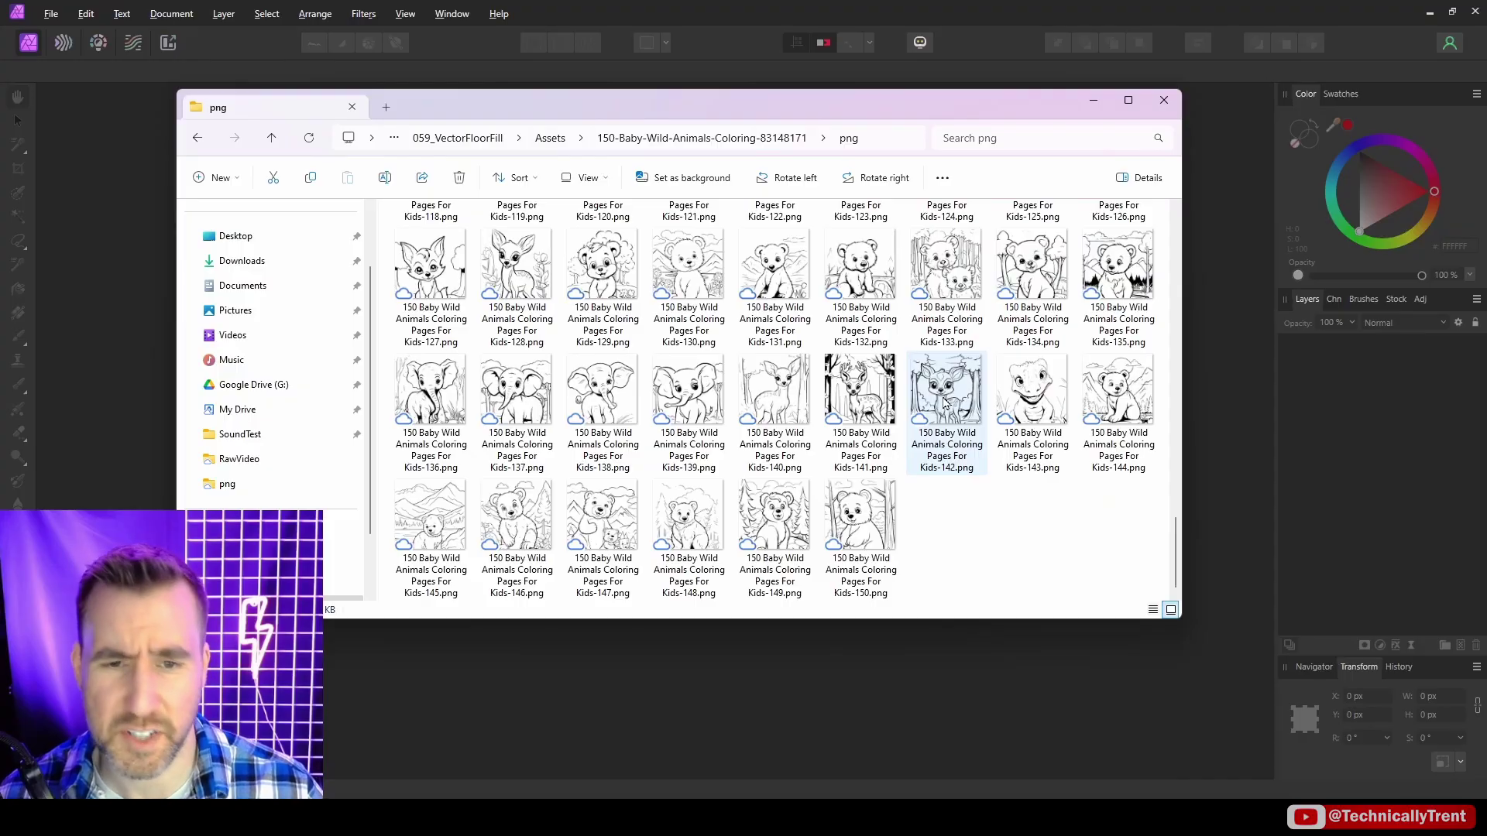
right_click(944, 400)
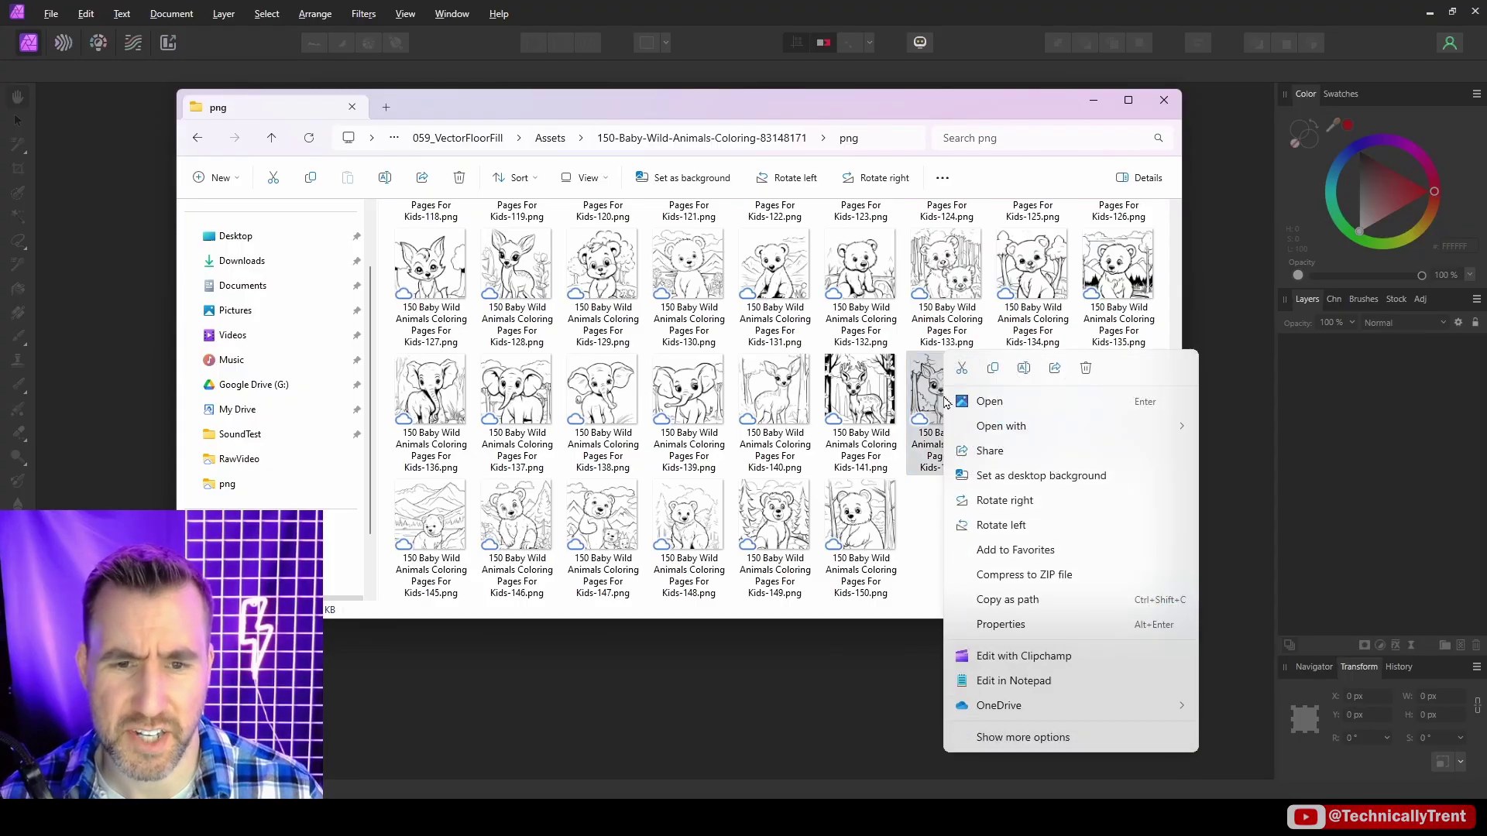
mouse_move(1007, 427)
click(1263, 453)
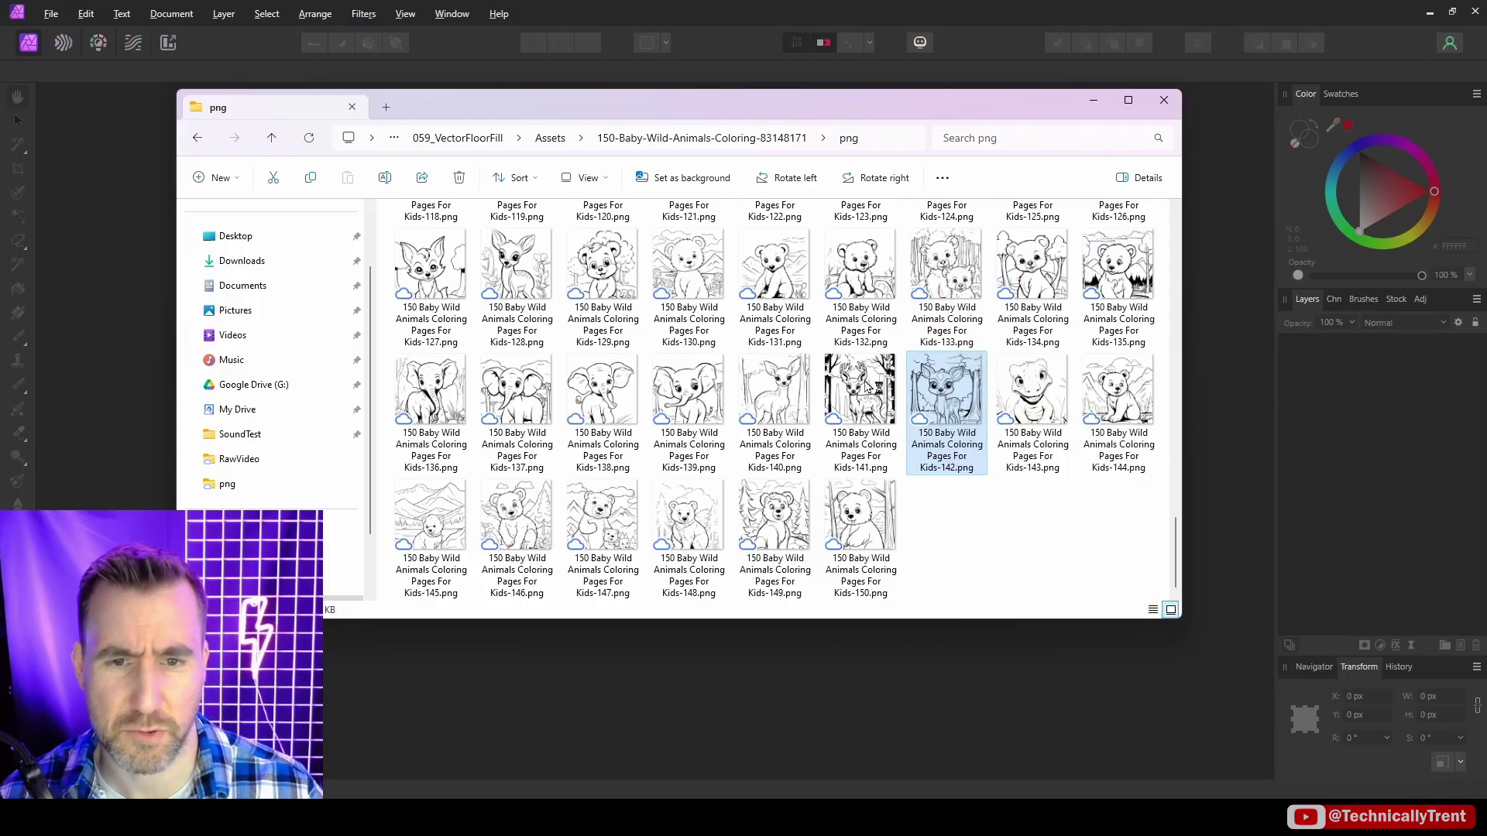
- Examine the edges of the deer's black outlines at pixel level, around the head and ear
scroll(701, 370, up, 4)
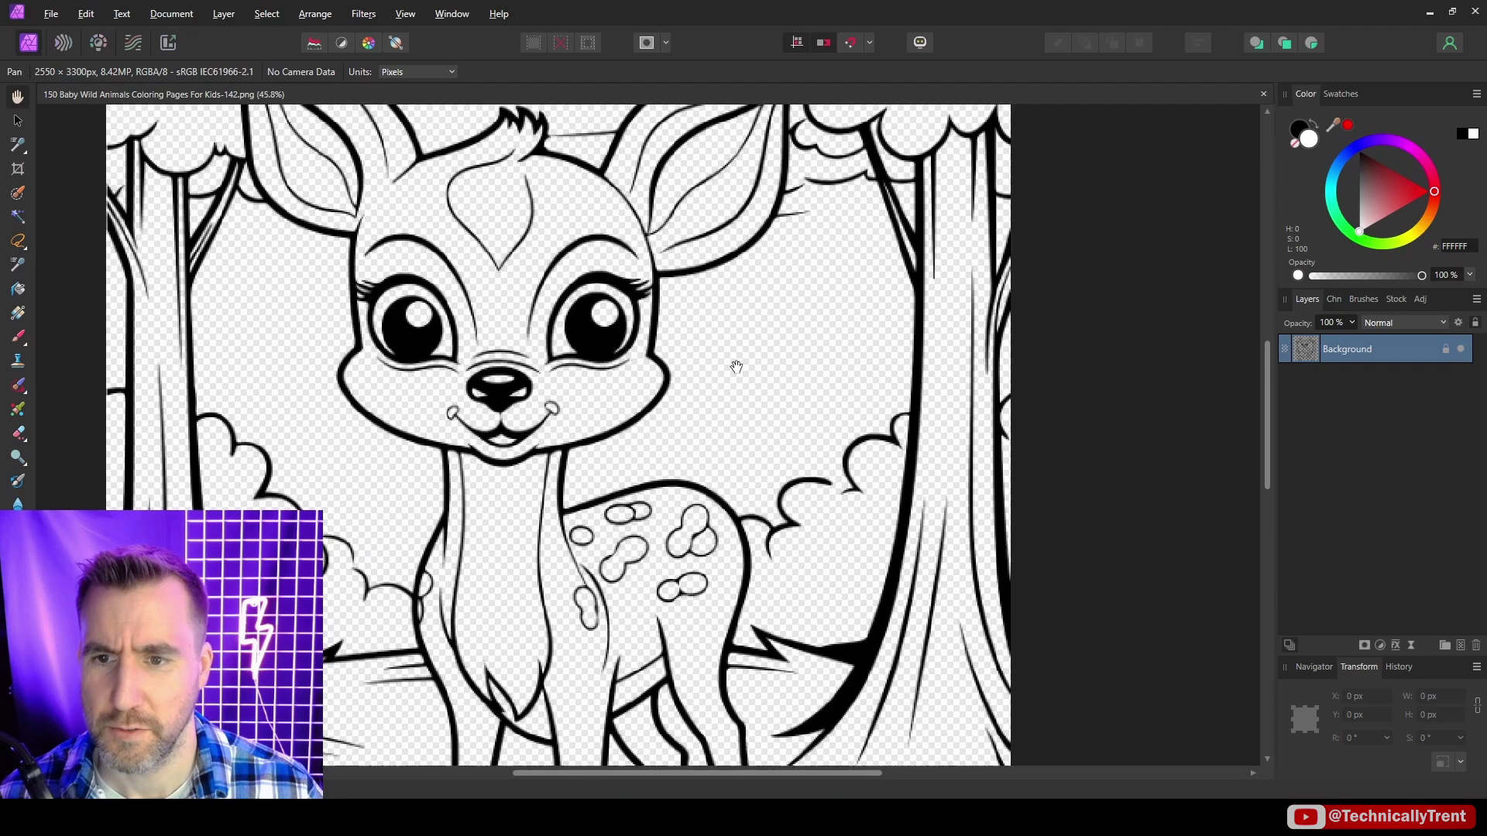
scroll(614, 349, down, 6)
scroll(596, 309, up, 12)
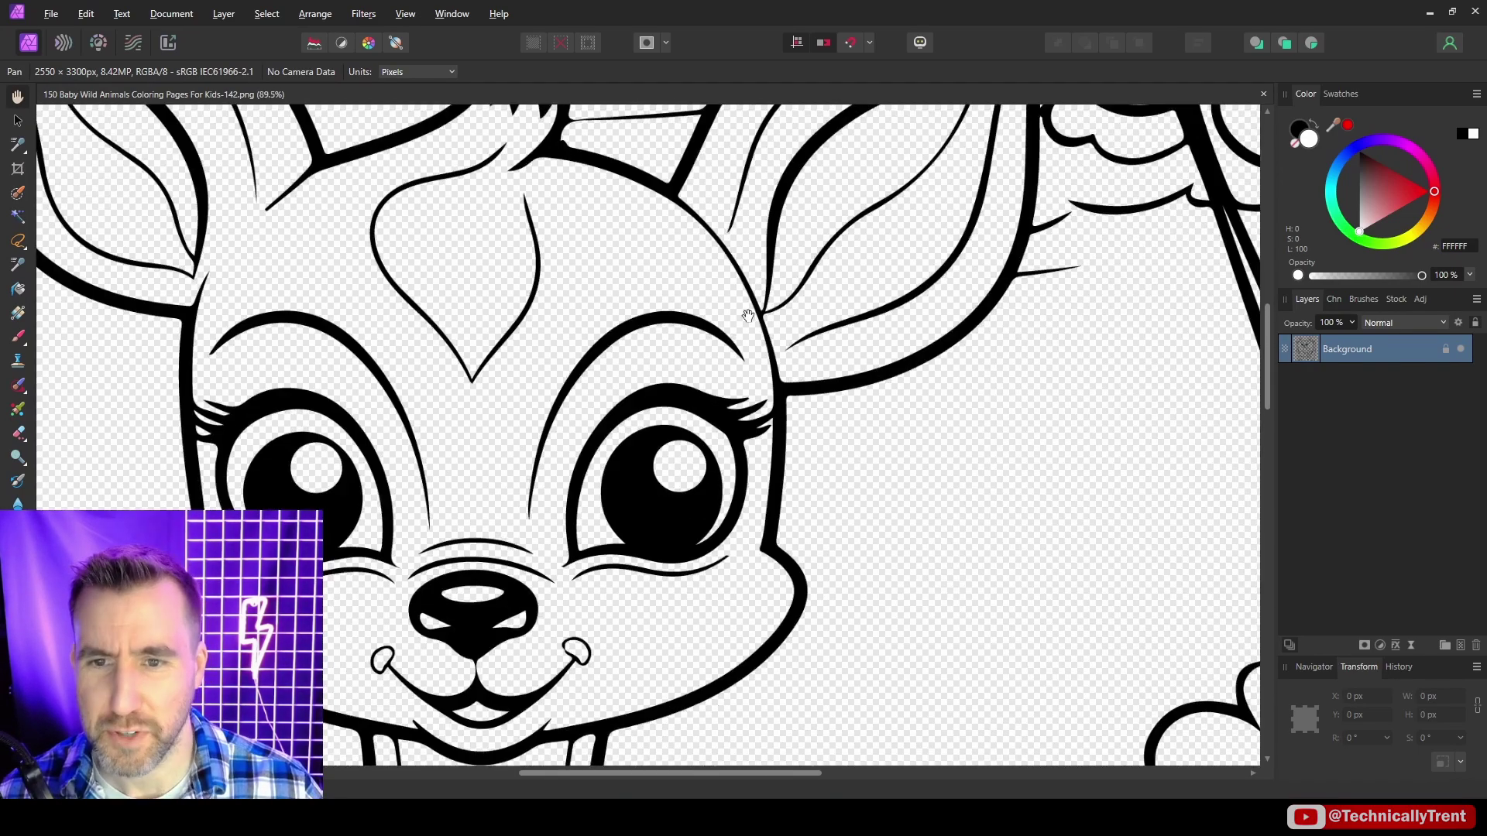
scroll(738, 302, up, 2)
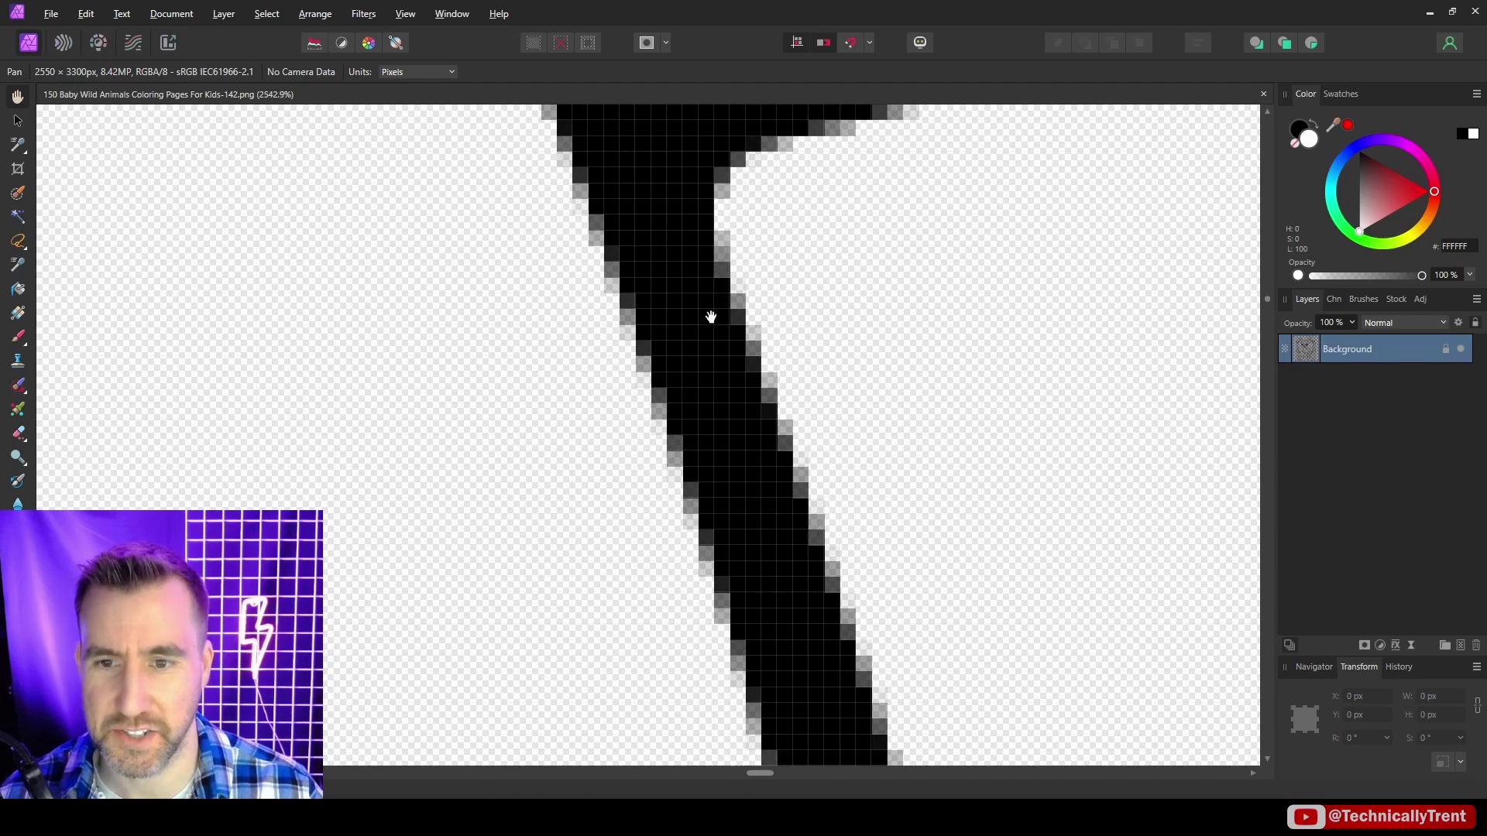
scroll(711, 316, up, 1)
scroll(704, 302, down, 4)
scroll(837, 391, down, 10)
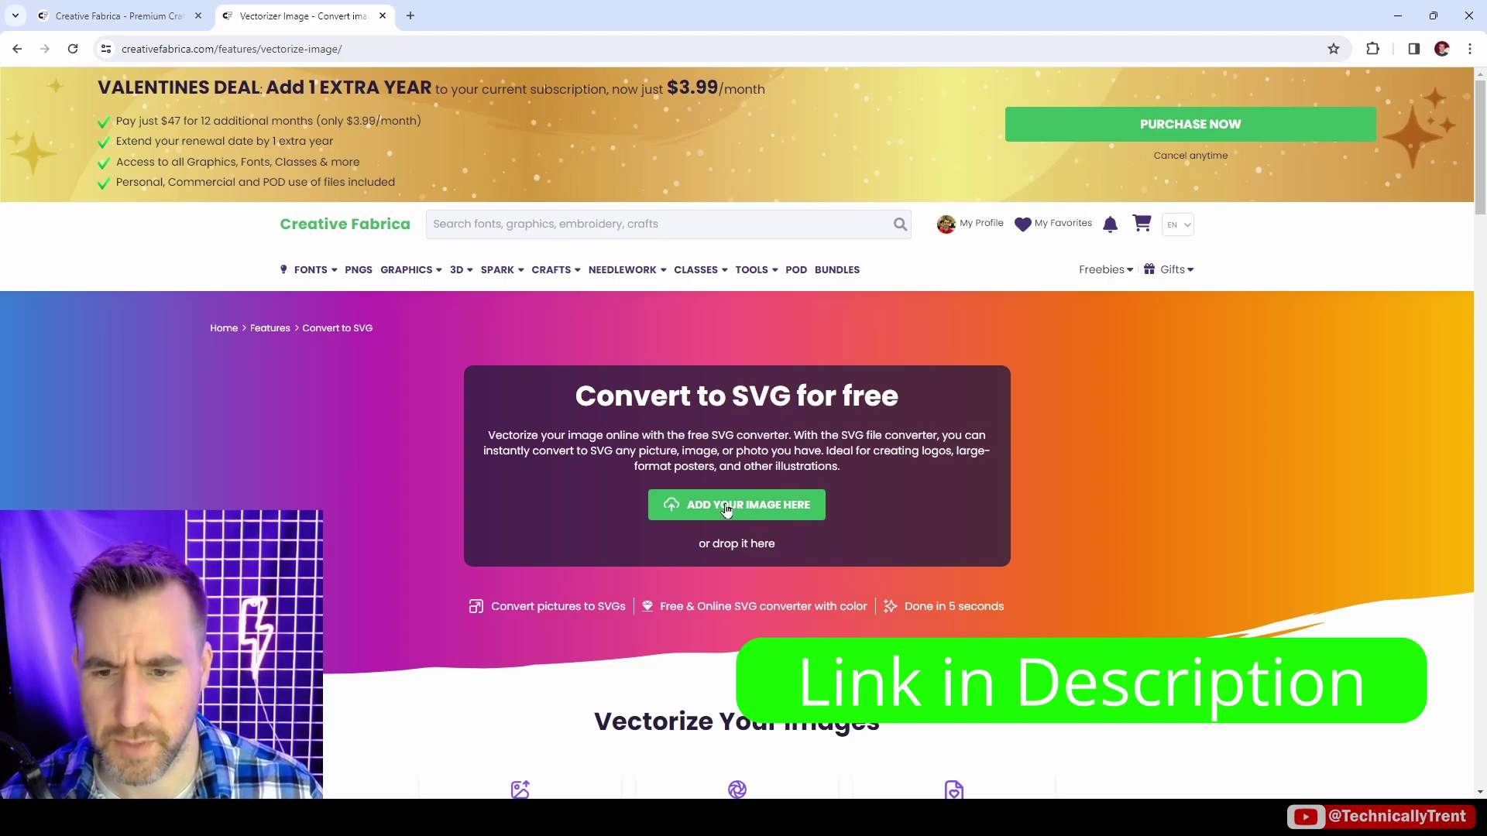
- Convert 150 Baby Wild Animals Coloring Pages For Kids-142.png with Creative Fabrica's SVG converter and download the result as Deer.svg
click(726, 509)
double_click(299, 173)
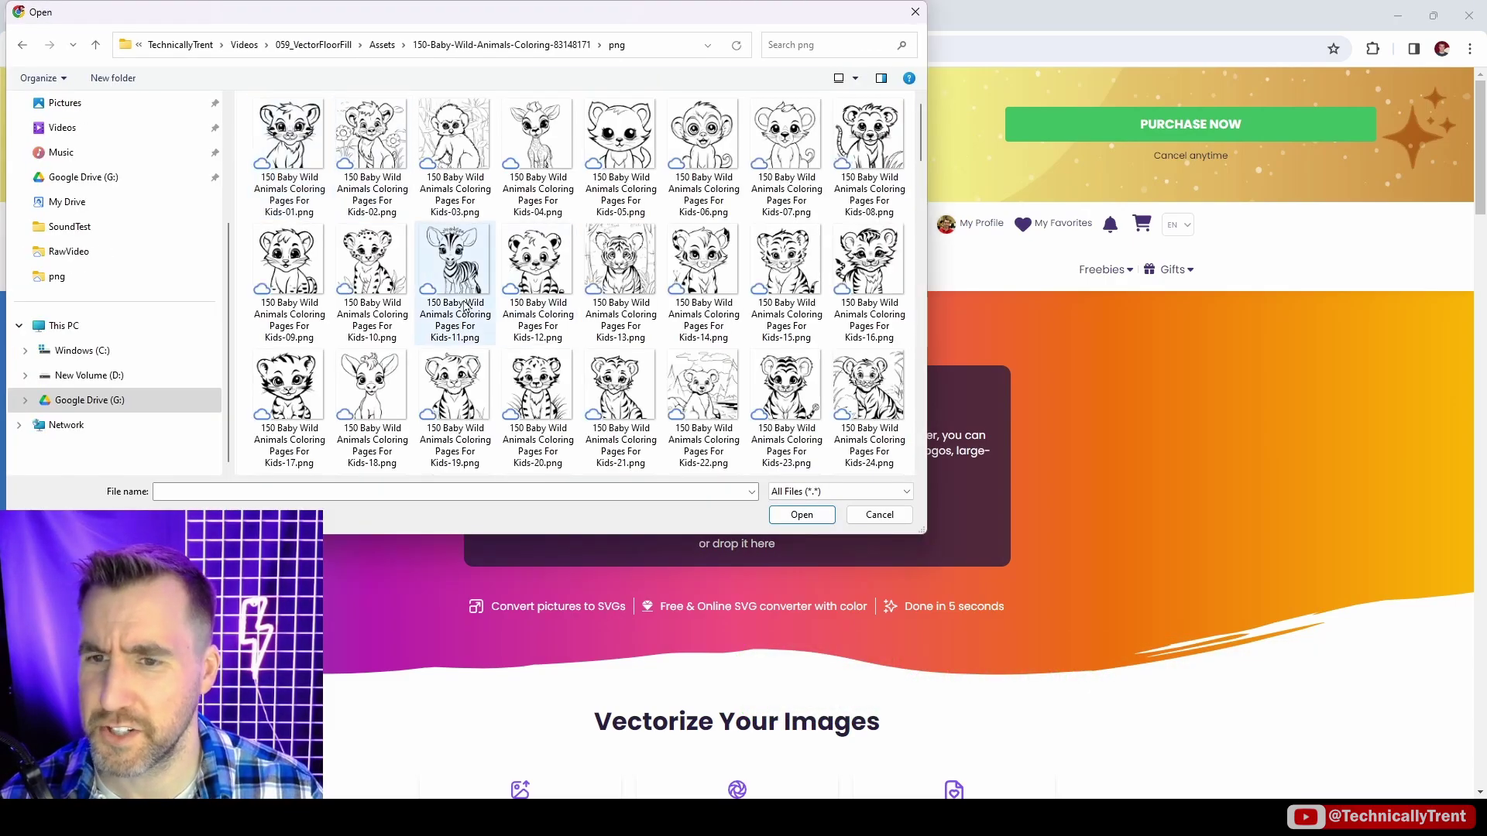
scroll(464, 306, down, 15)
click(705, 271)
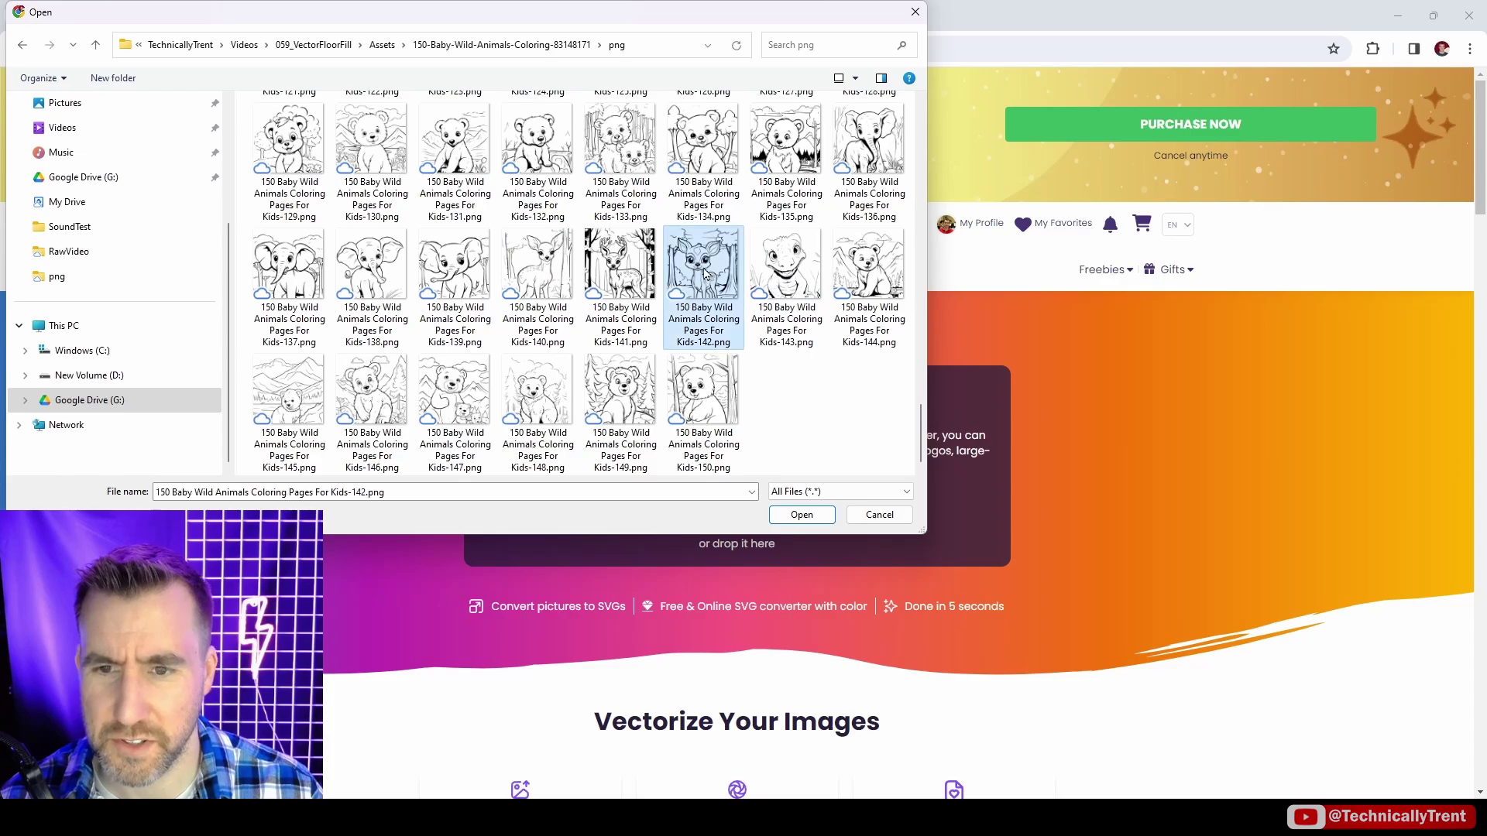
click(802, 514)
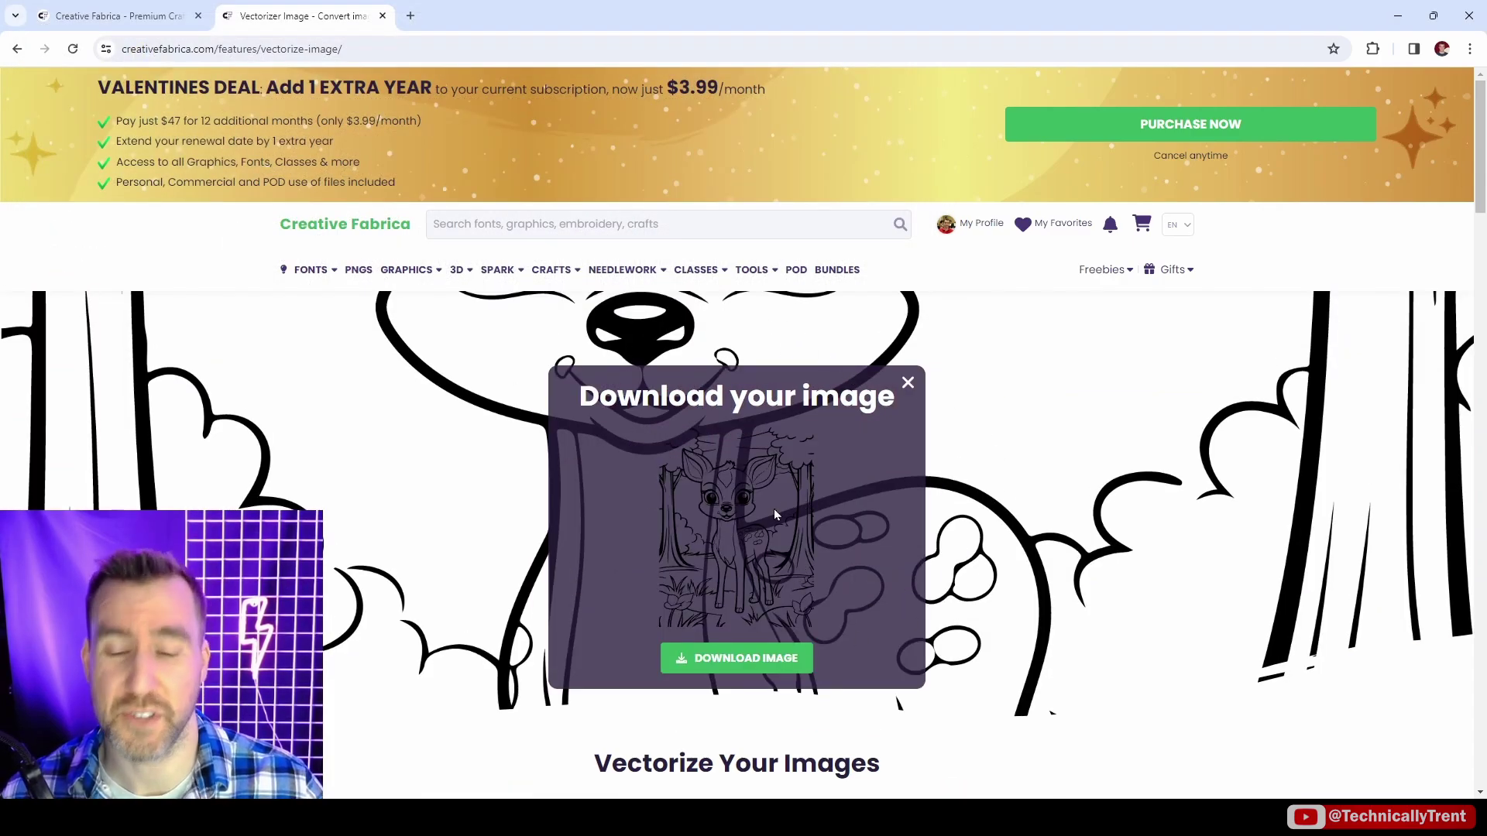
click(744, 658)
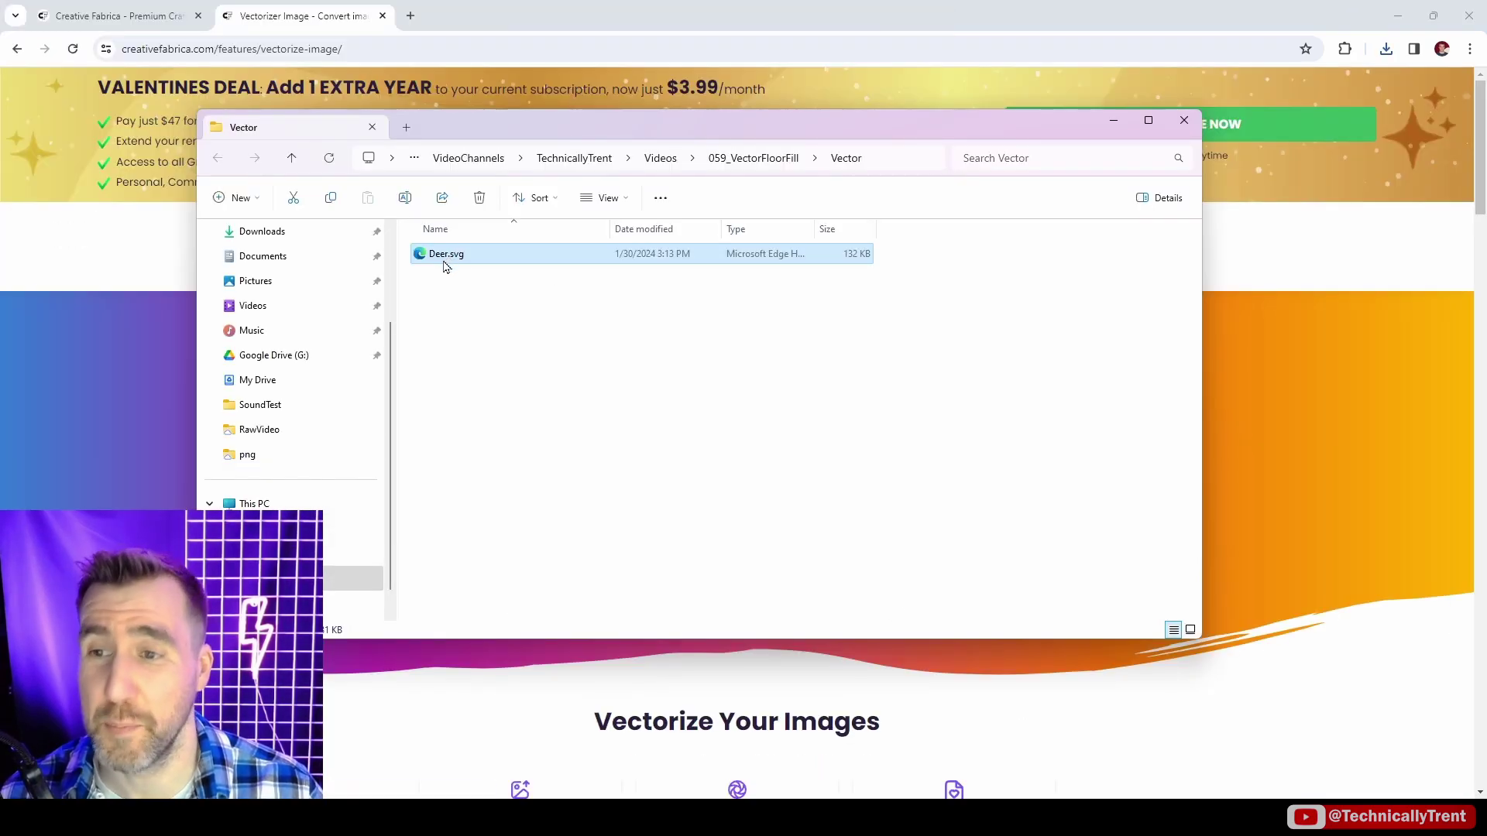
- Open Deer.svg from the Vector folder in Affinity Designer 2
right_click(446, 261)
mouse_move(496, 333)
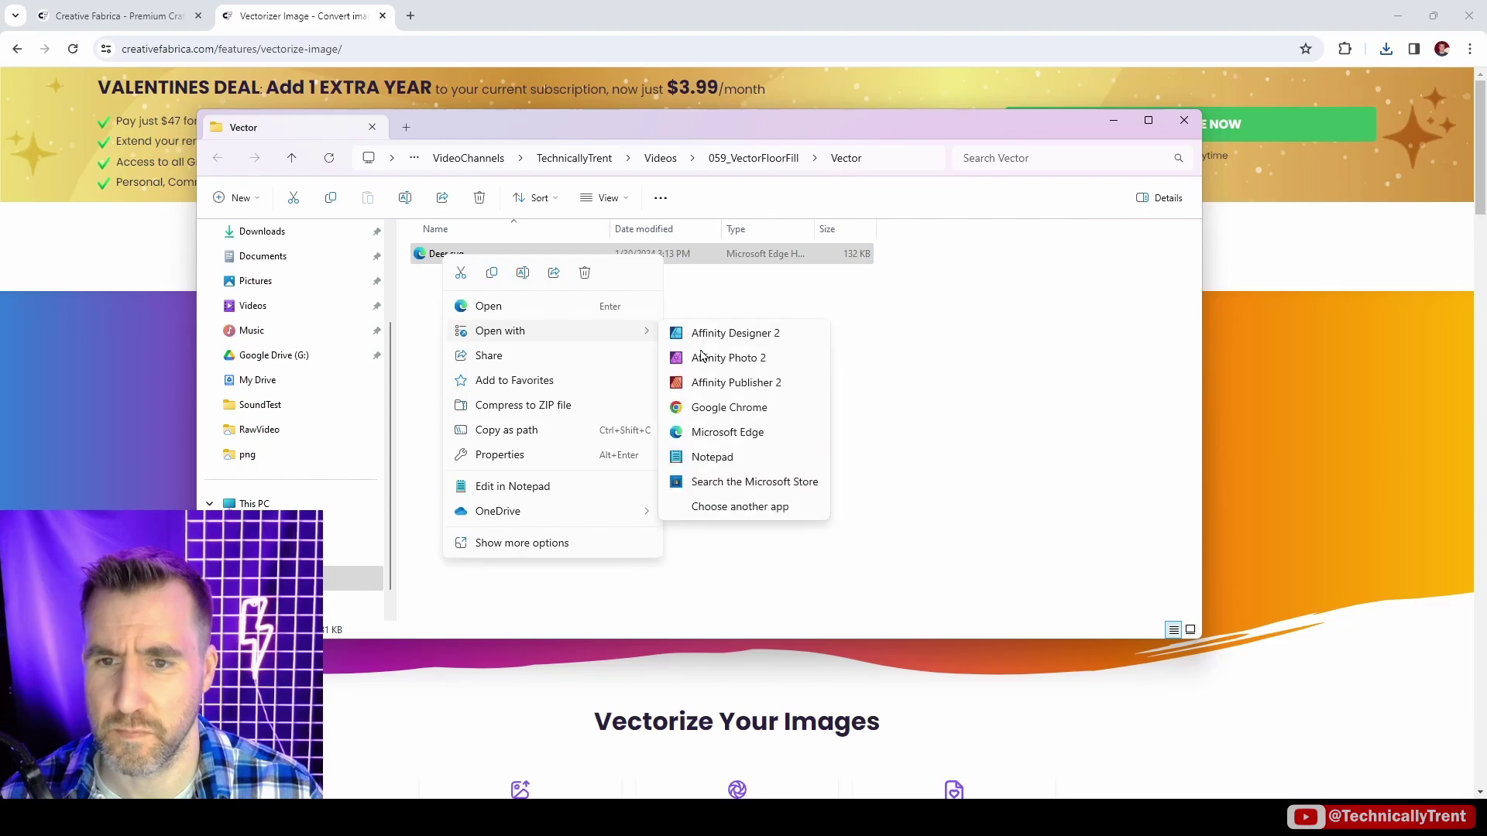
click(736, 335)
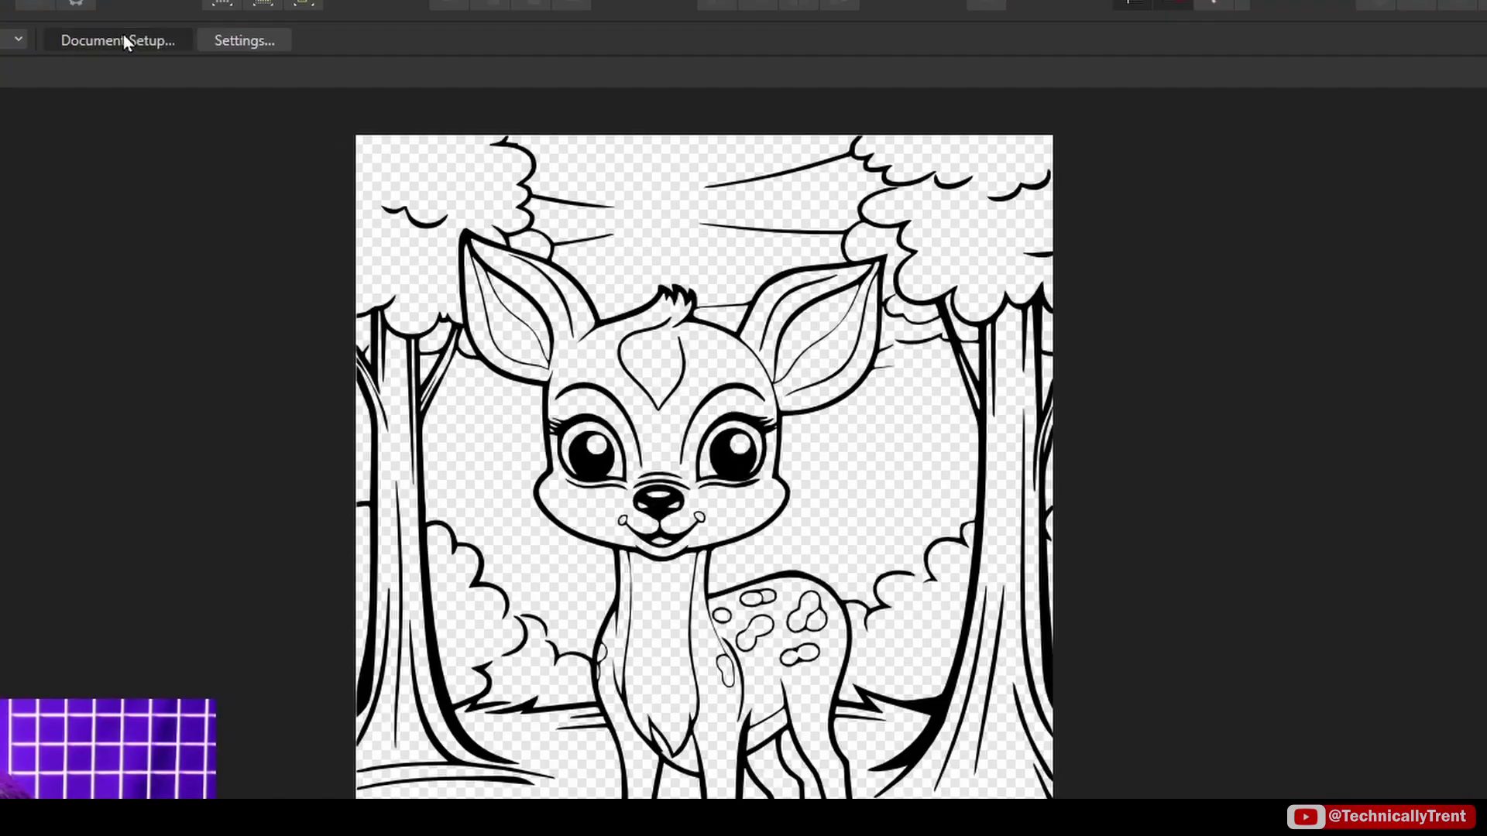
- Turn off the document's transparent background, keeping the RGB/8 format and sRGB IEC61966-2.1 profile
click(124, 40)
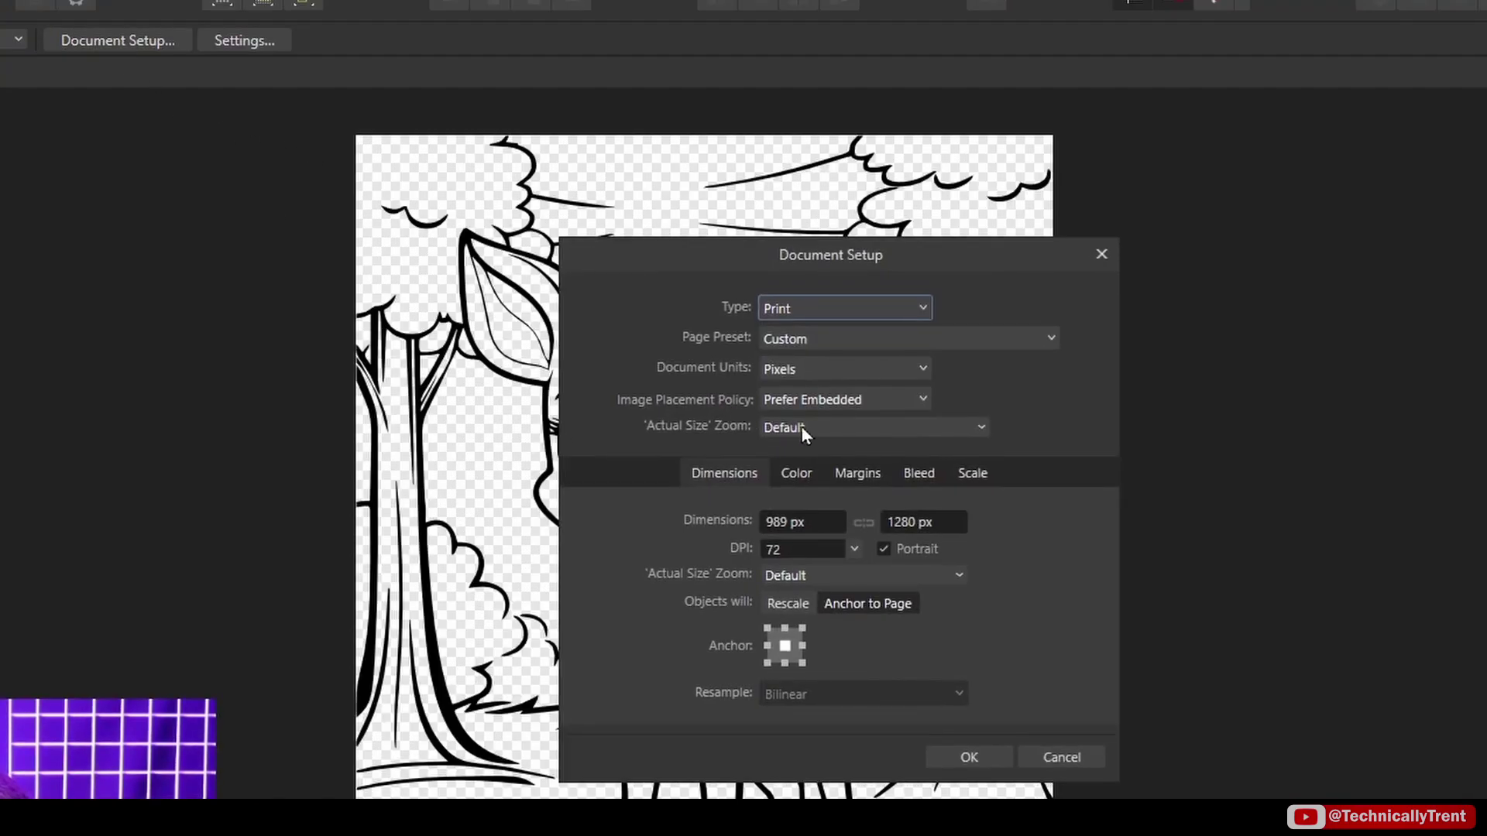
click(799, 471)
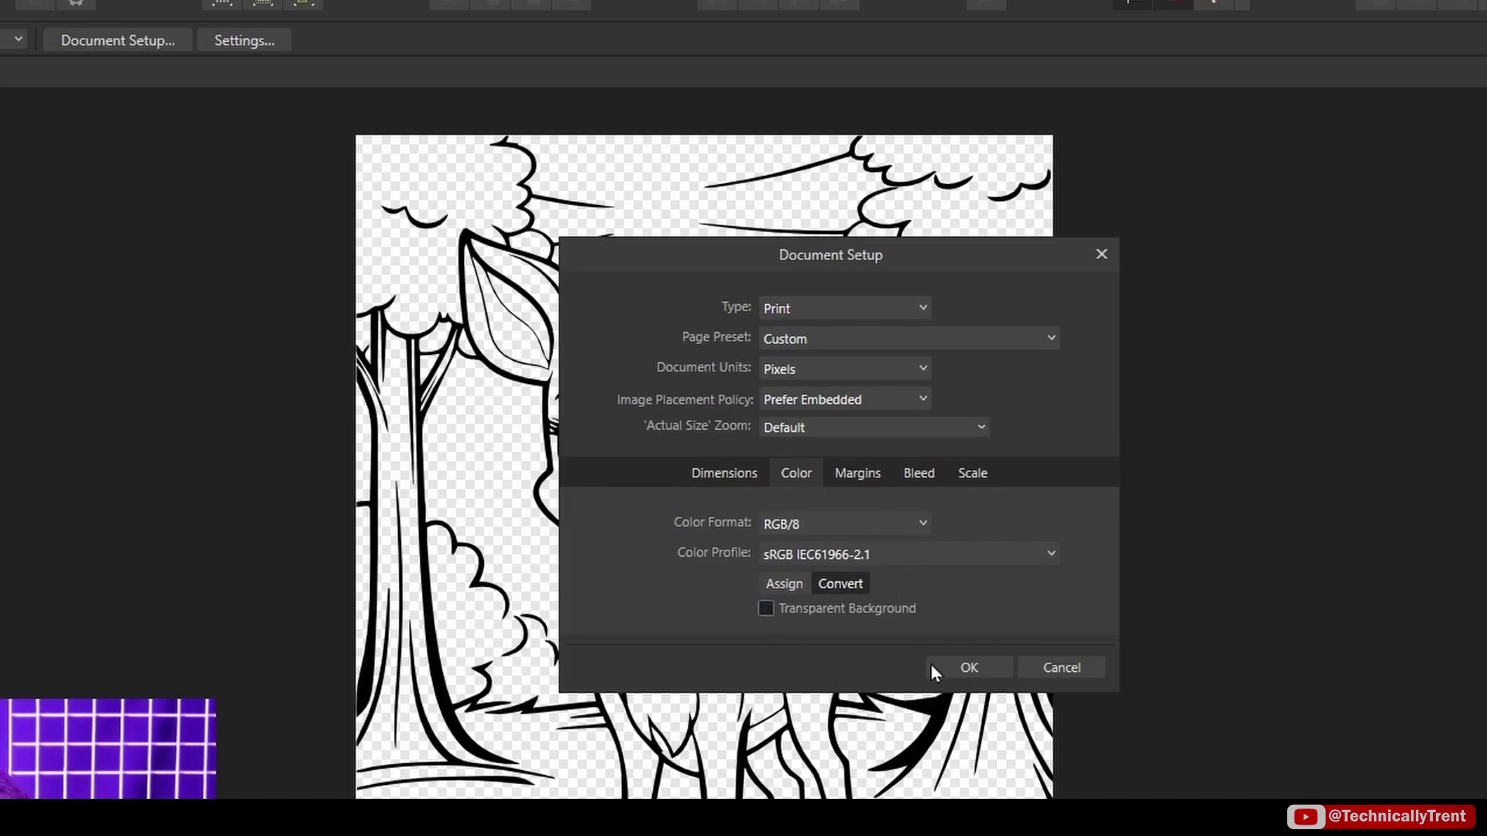
click(978, 666)
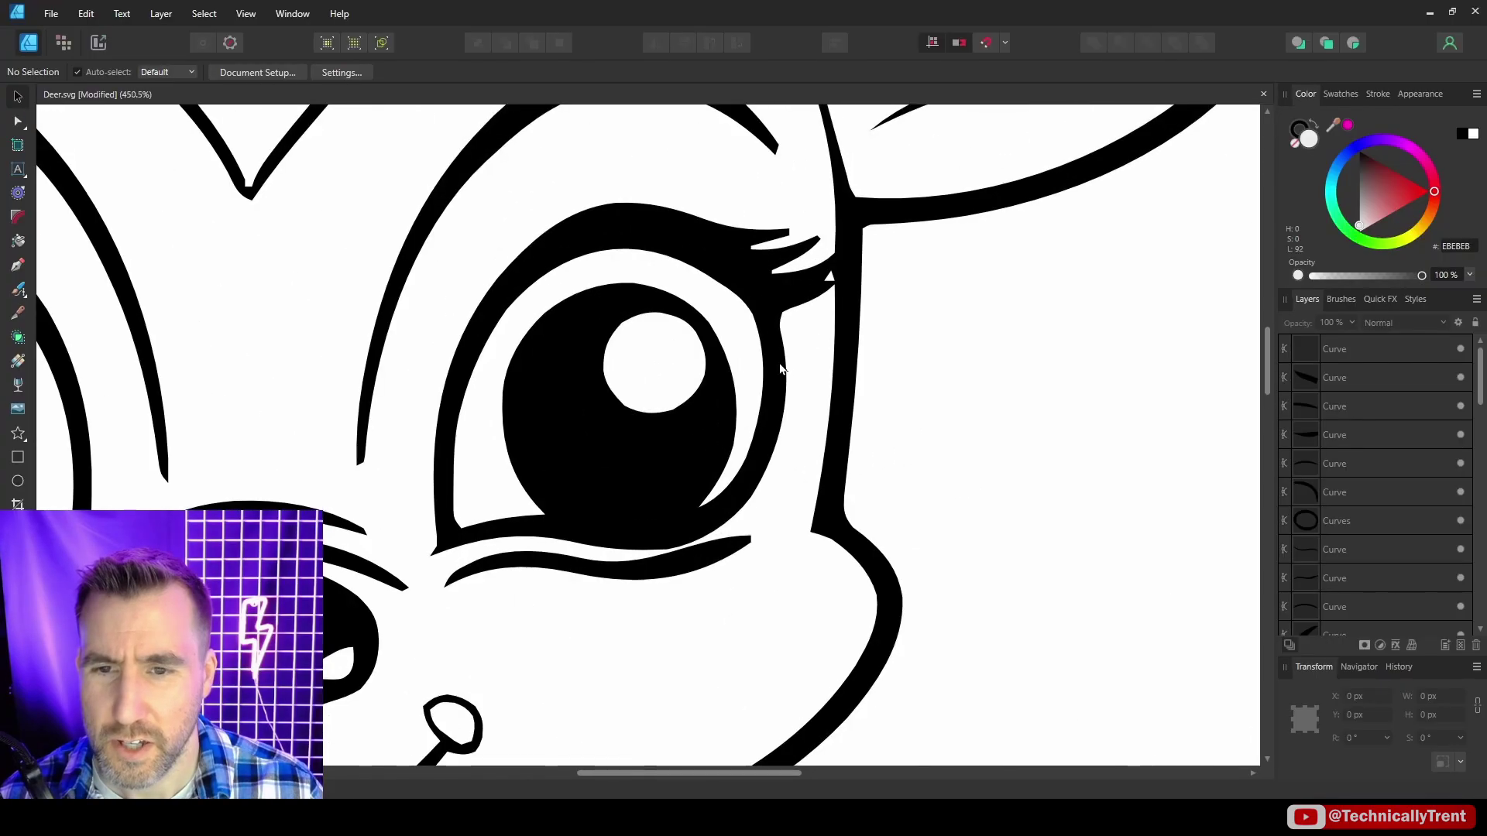
- Examine the vectorized outlines up close around the deer's eye, body spots, ear and the nearby tree foliage
scroll(806, 361, up, 5)
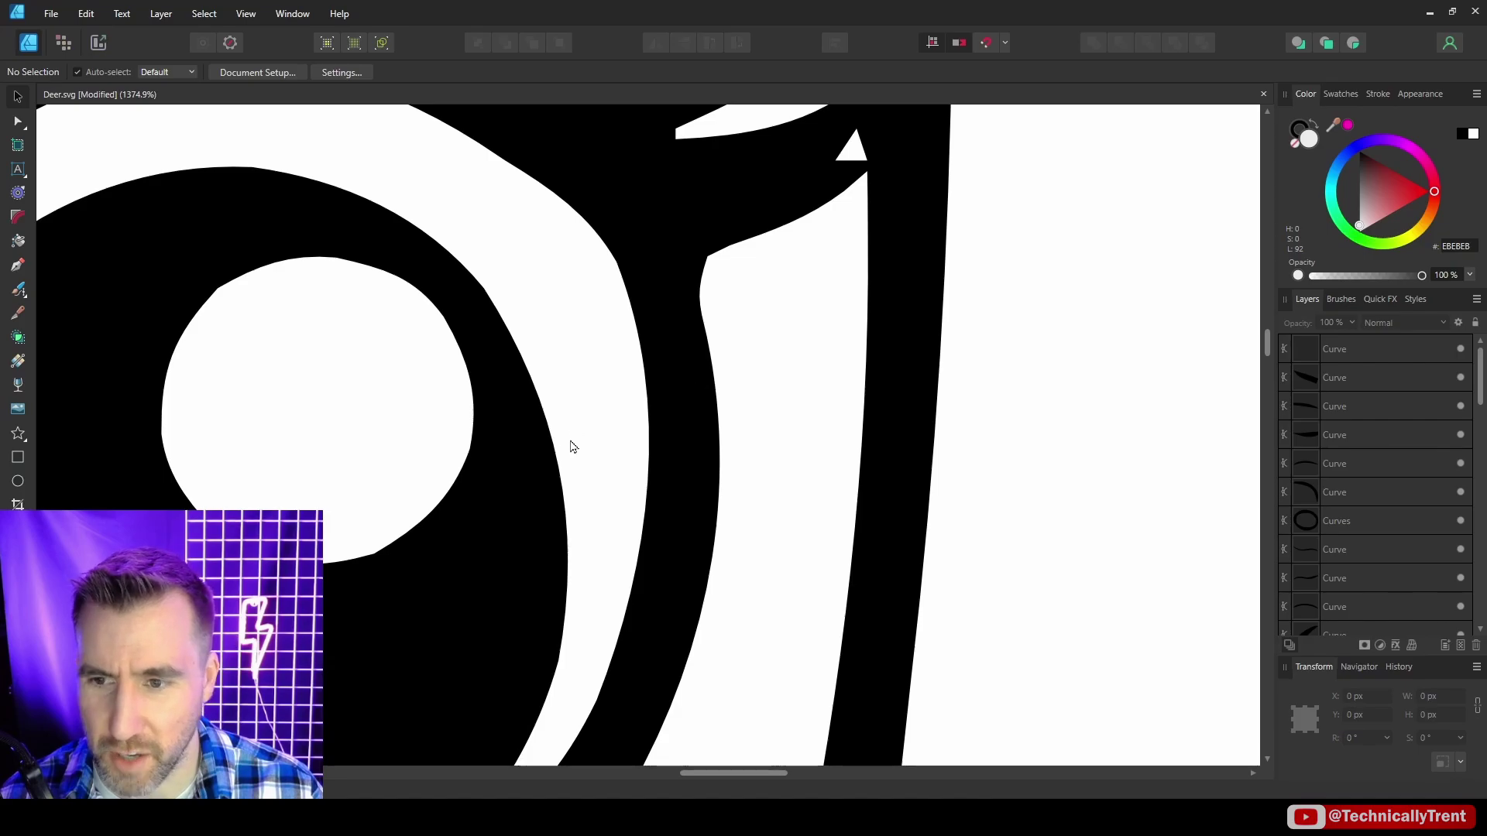
scroll(562, 412, down, 13)
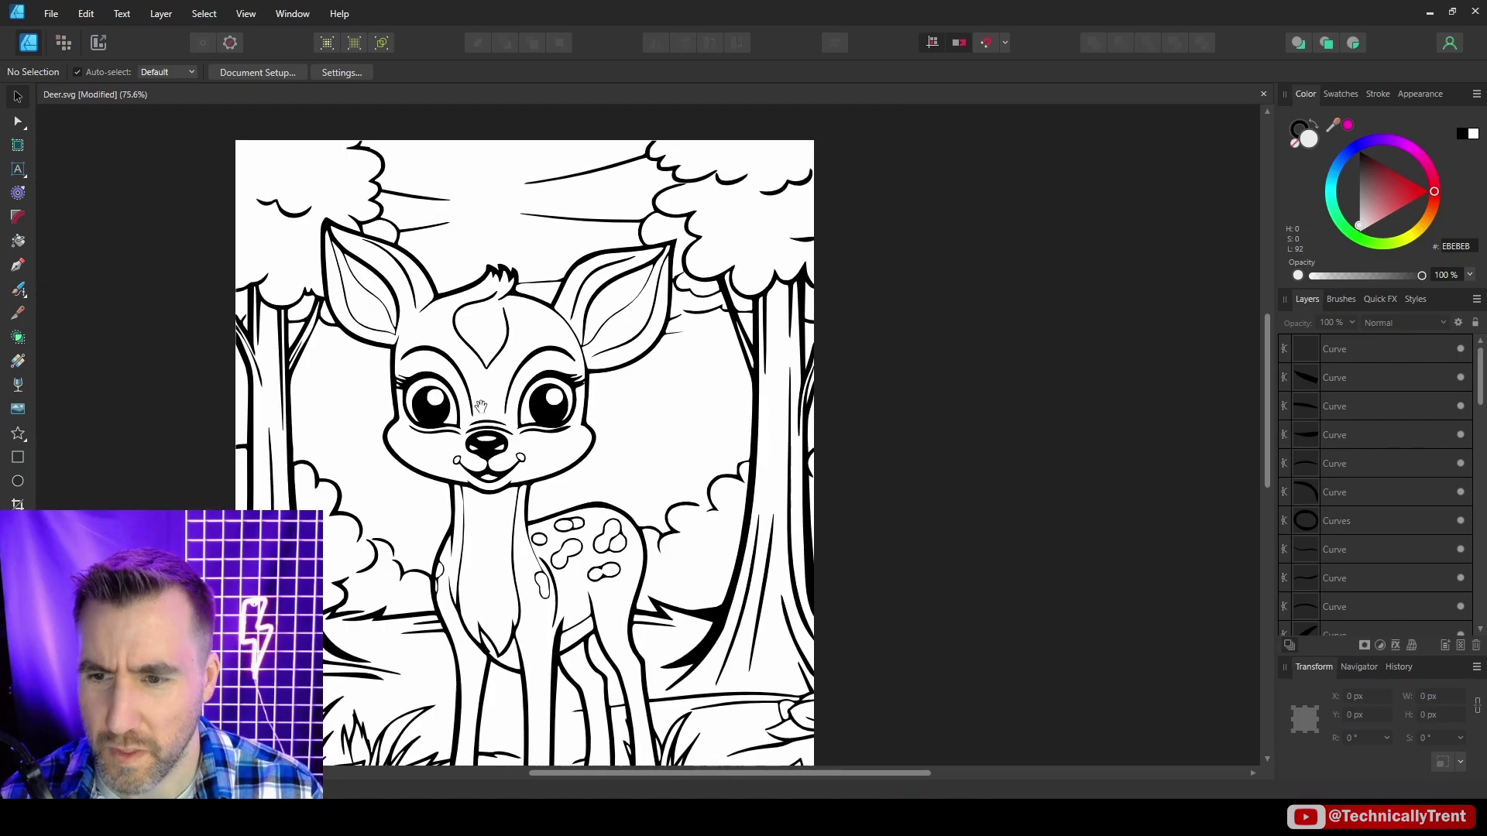
drag(555, 575, 739, 453)
scroll(739, 453, up, 15)
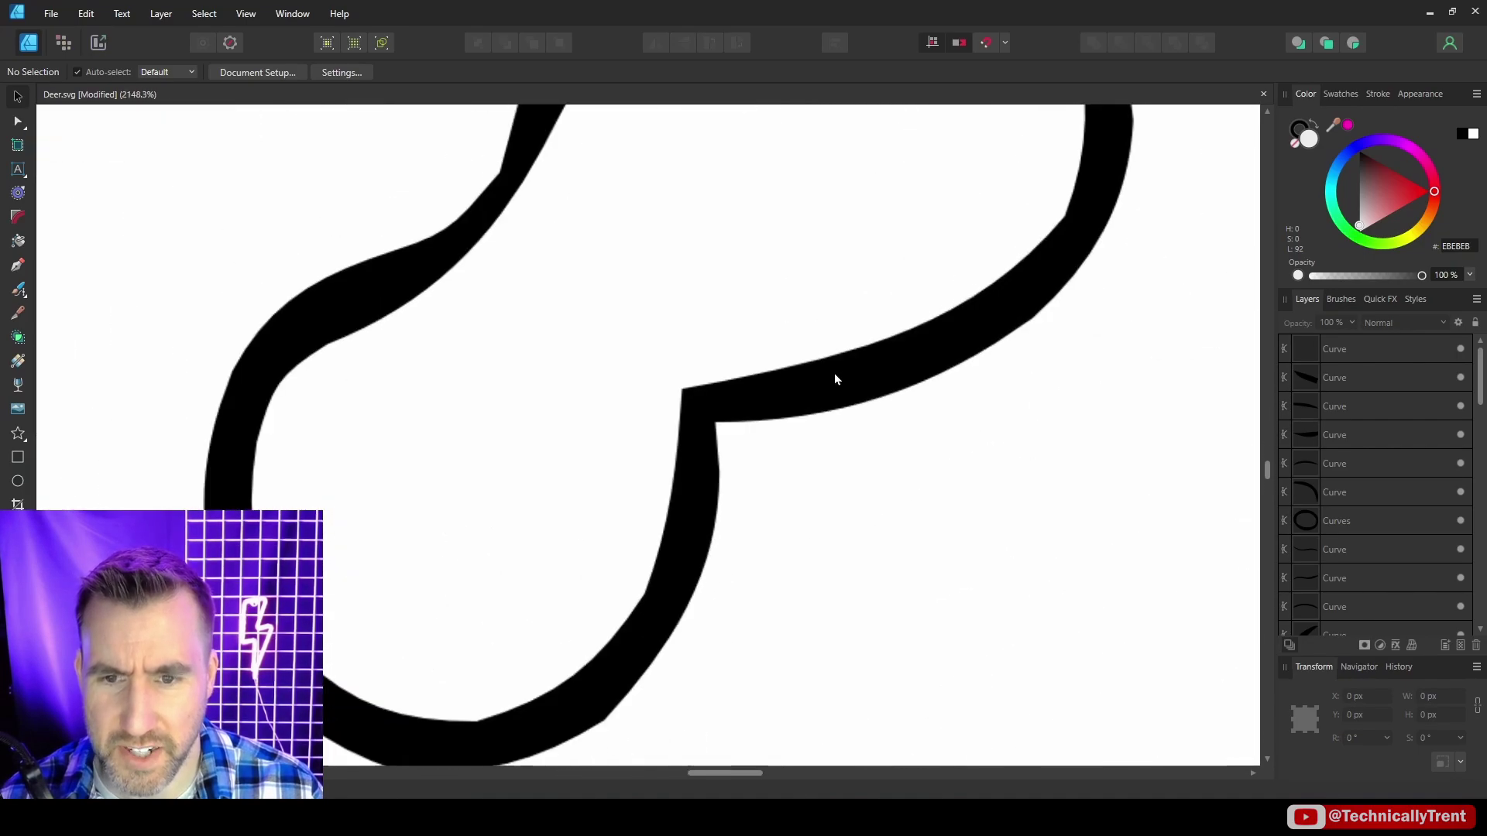
scroll(880, 342, down, 12)
scroll(842, 327, up, 8)
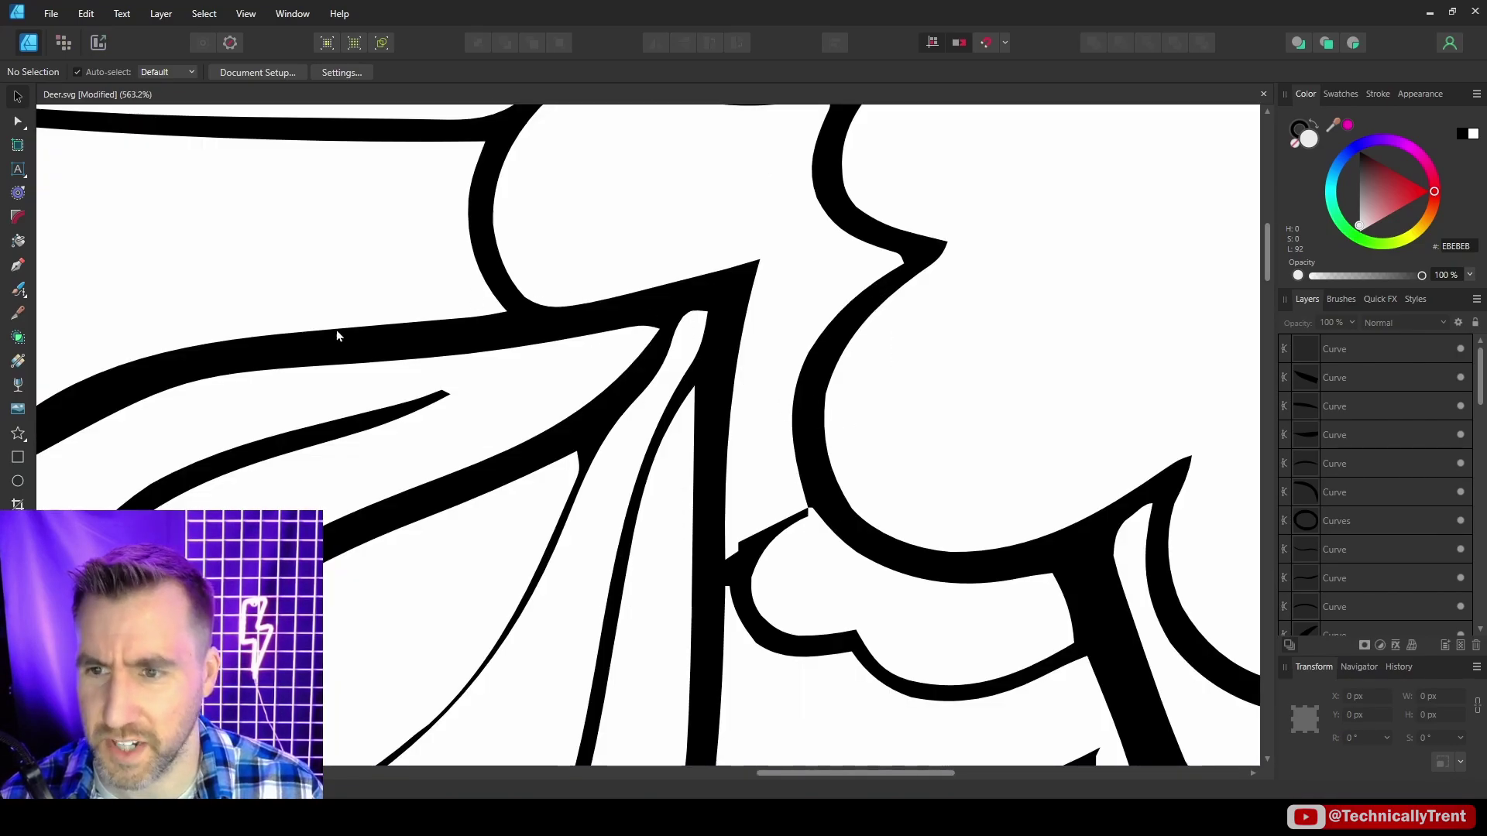
scroll(436, 408, down, 8)
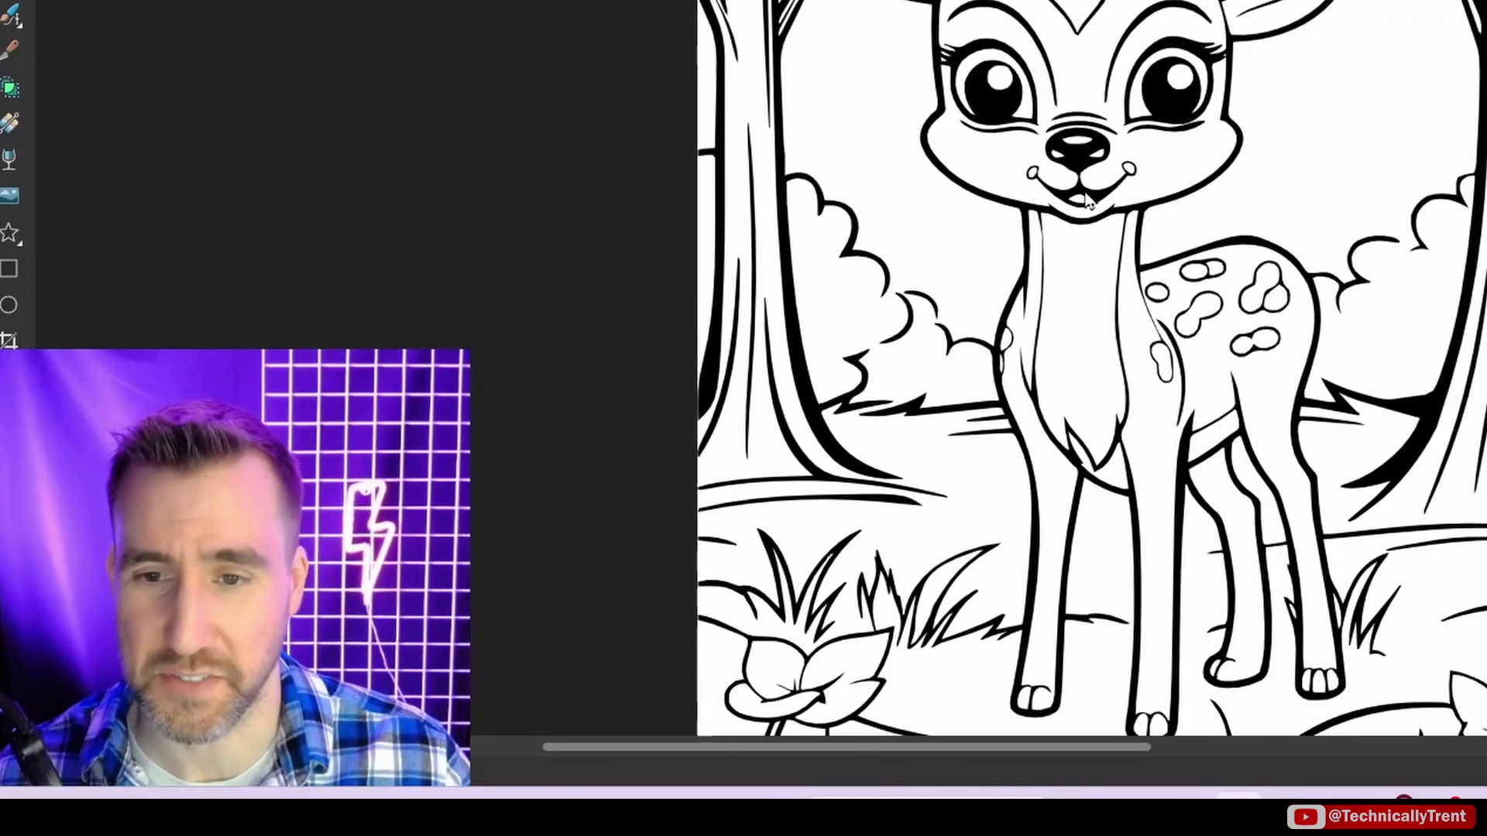
- Delete the nodes forming the small loop at the right corner of the deer's mouth so the smile line ends in a point
scroll(1123, 151, up, 6)
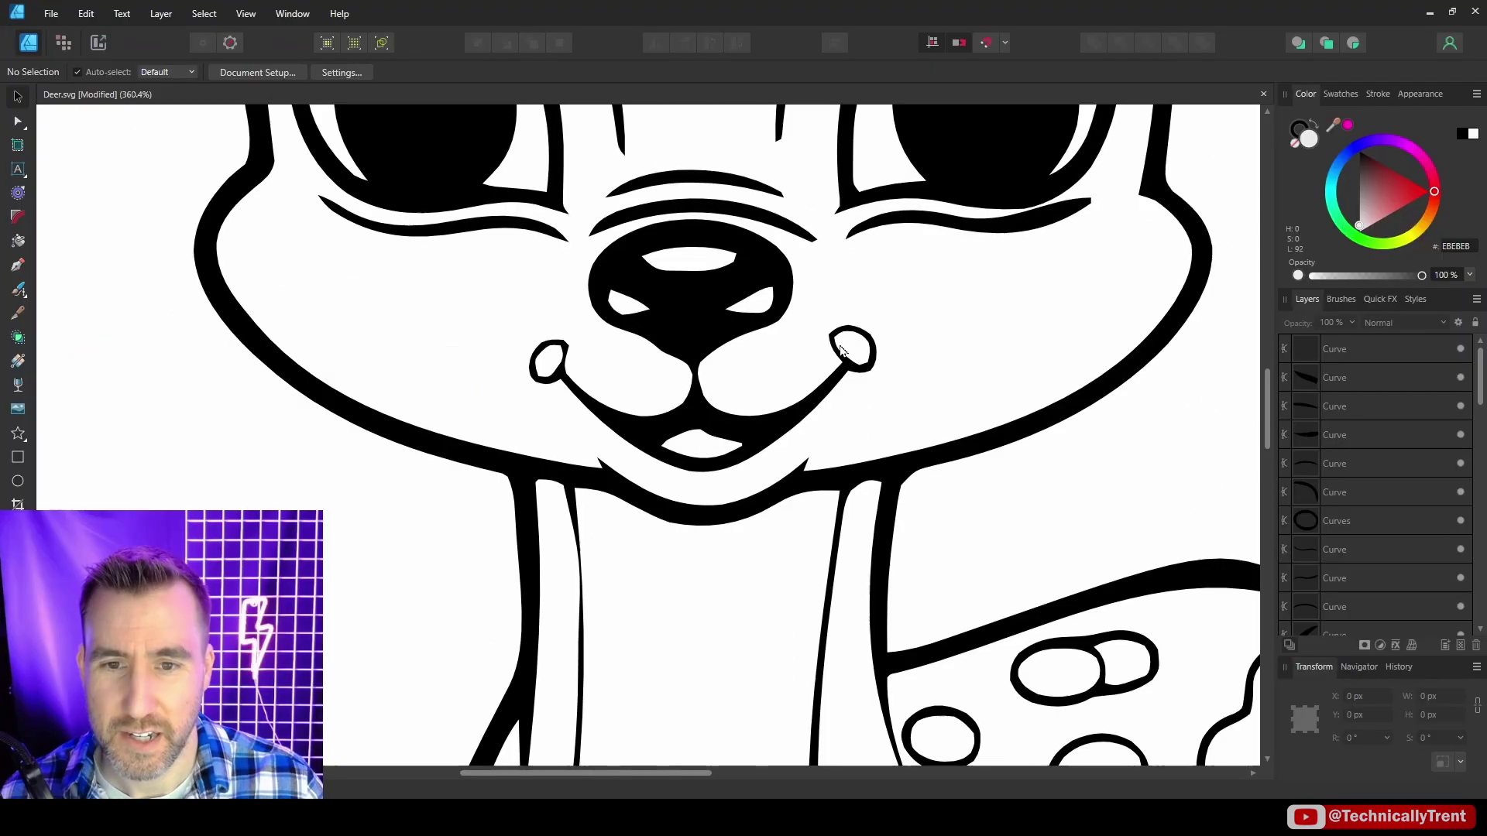
click(841, 350)
scroll(841, 350, up, 4)
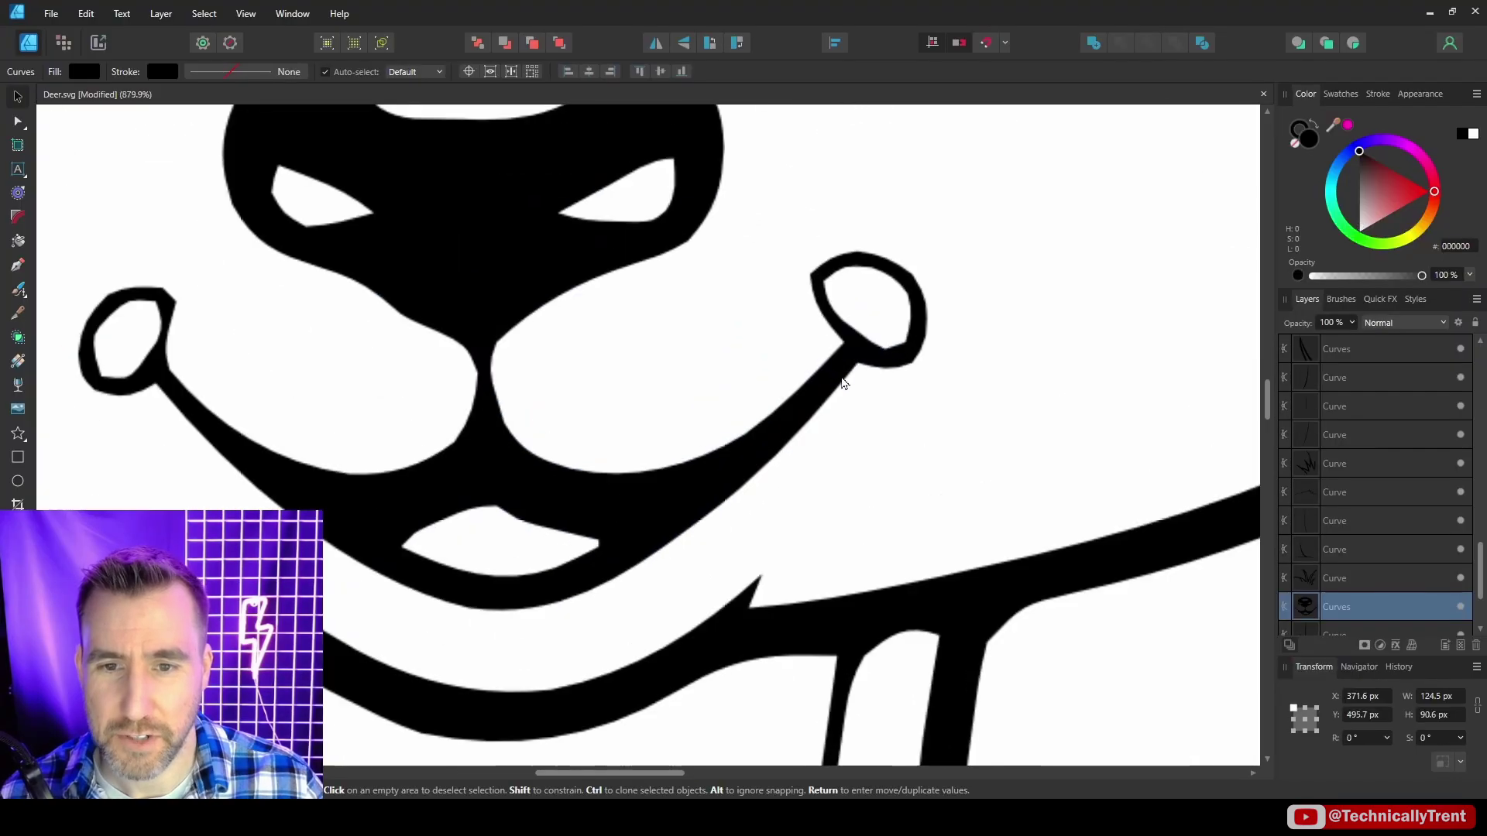
key(a)
drag(779, 202, 986, 377)
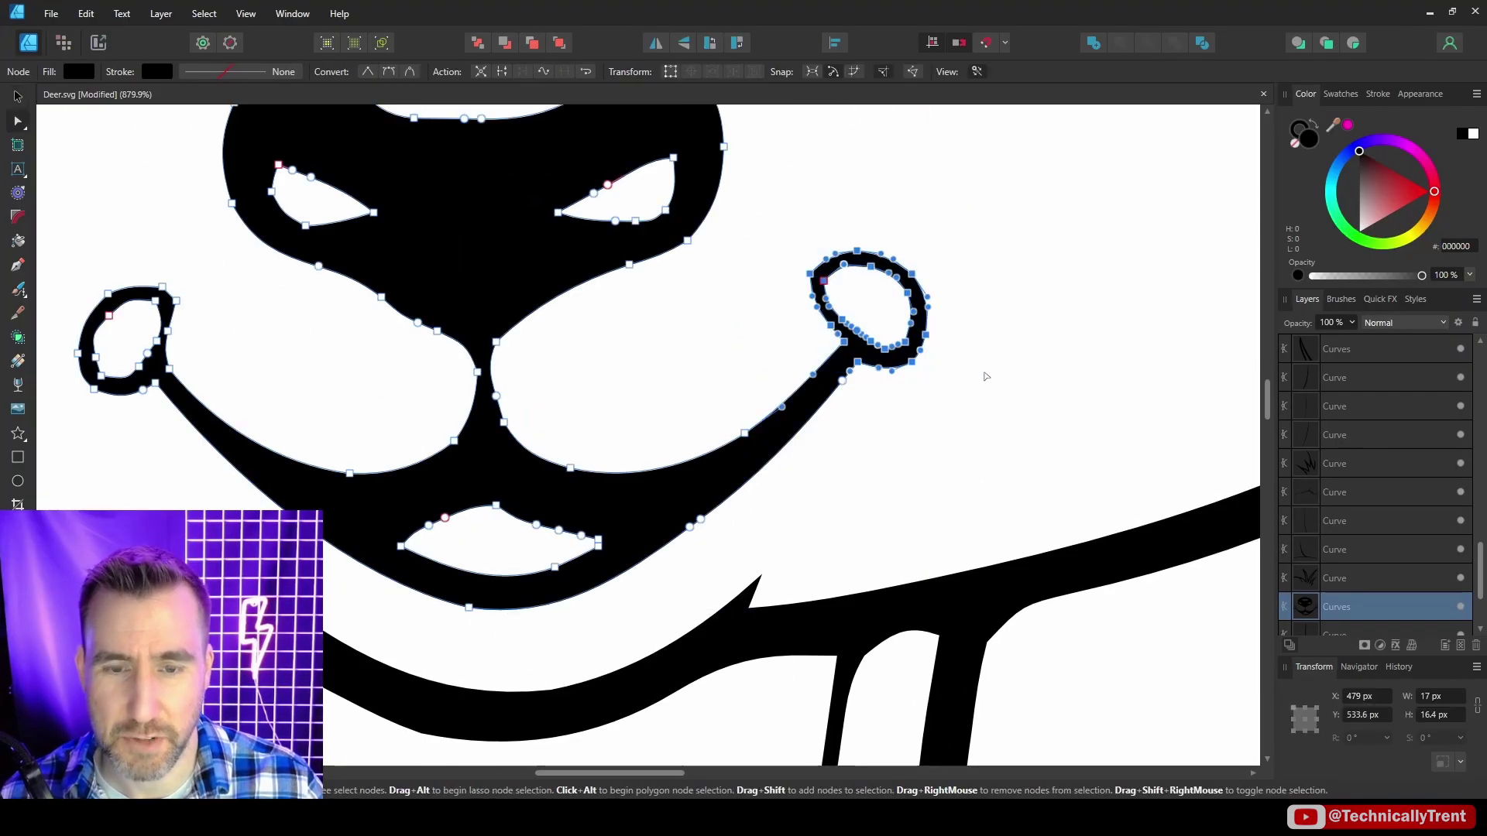
key(Delete)
click(721, 330)
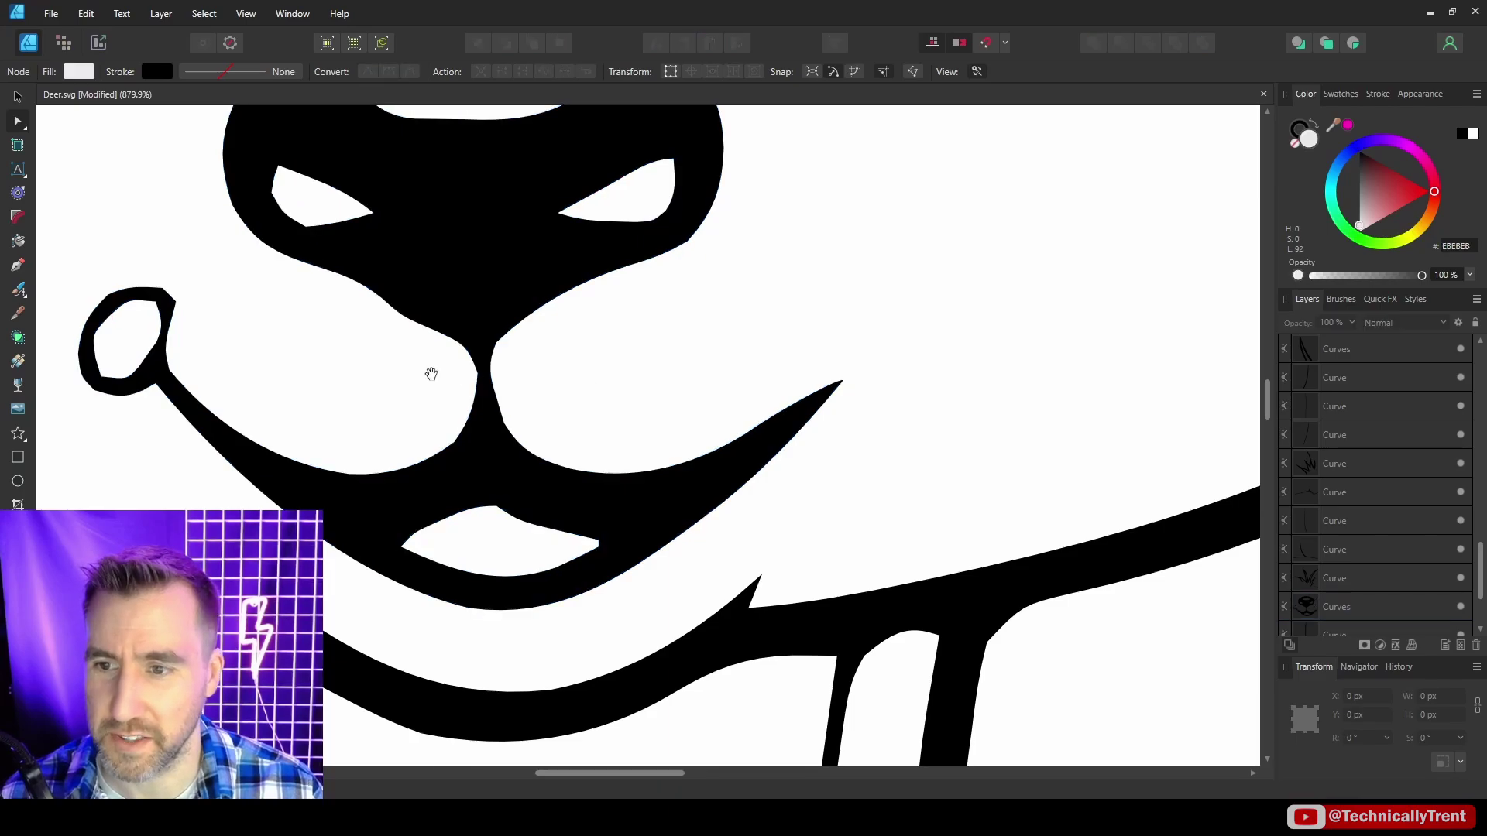
- Delete the nodes forming the small loop at the left corner of the deer's mouth
drag(431, 373, 823, 427)
click(498, 358)
click(459, 294)
drag(438, 282, 598, 353)
drag(453, 307, 611, 414)
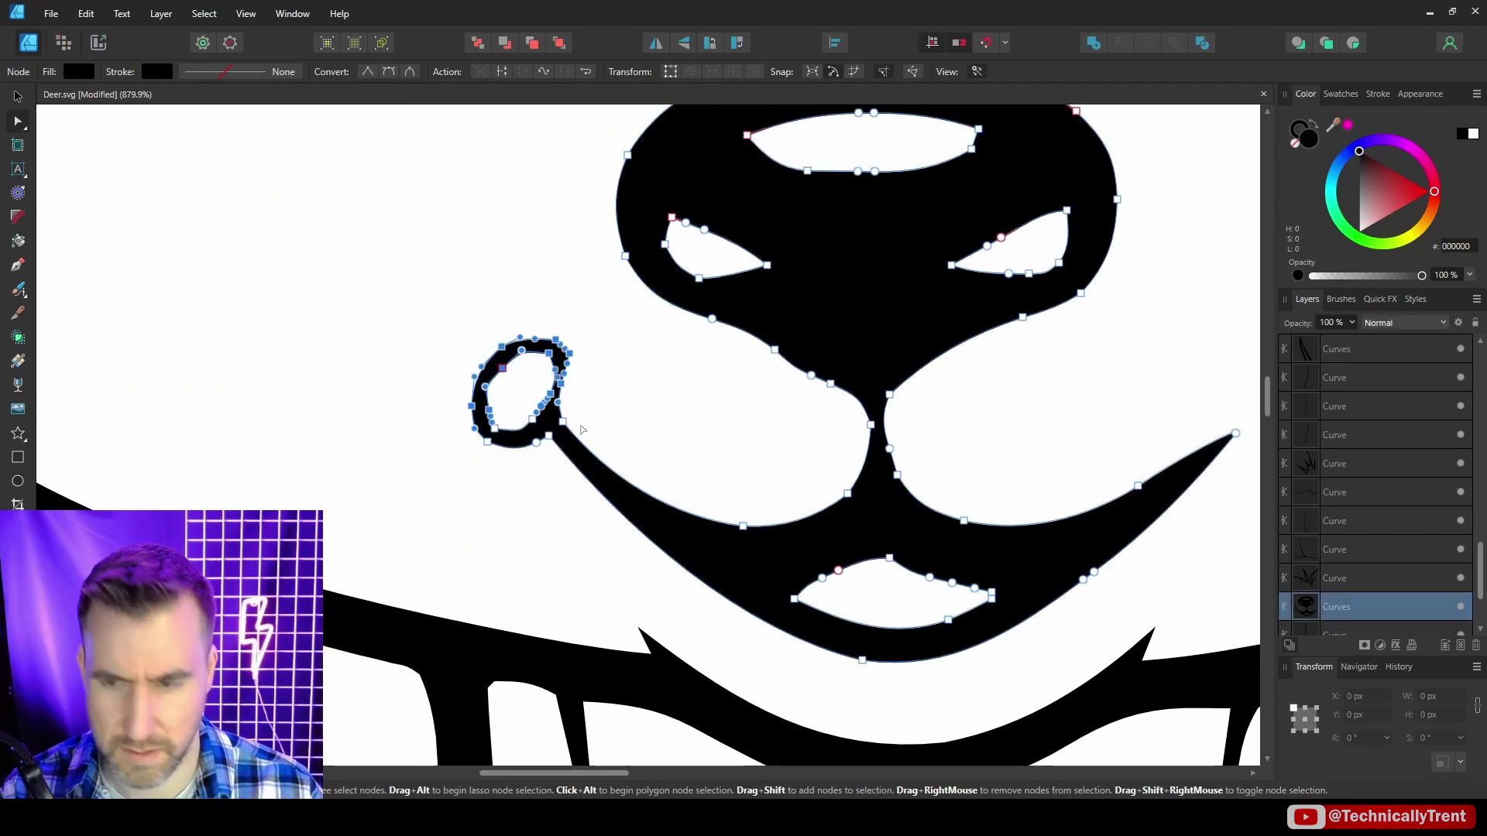
key(Delete)
drag(446, 349, 549, 473)
key(Delete)
click(527, 471)
scroll(773, 378, down, 4)
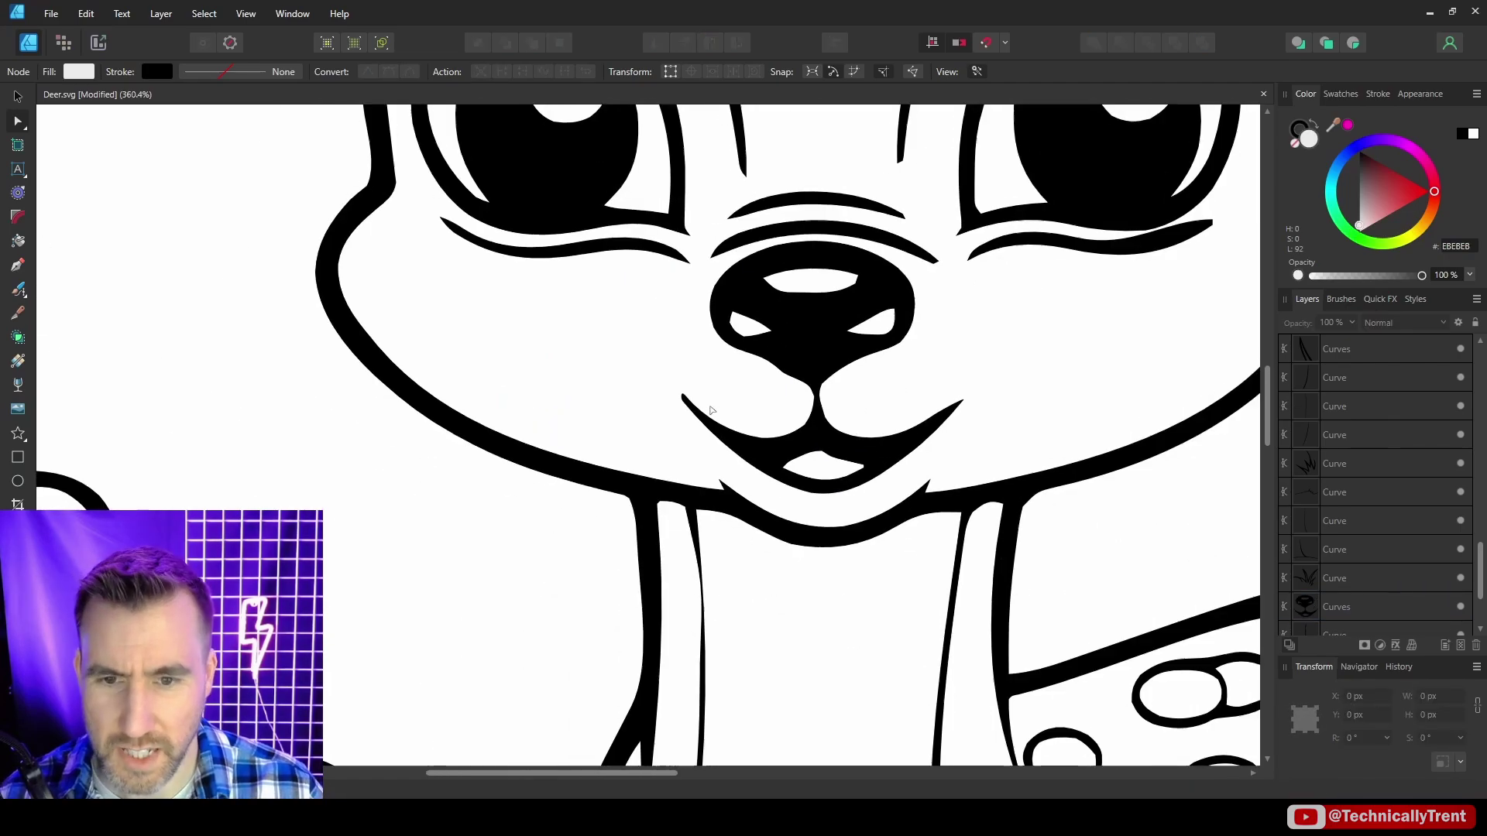
- Save the edited document under the new name Deer_v01
scroll(715, 407, down, 6)
drag(814, 296, 750, 402)
scroll(815, 214, down, 2)
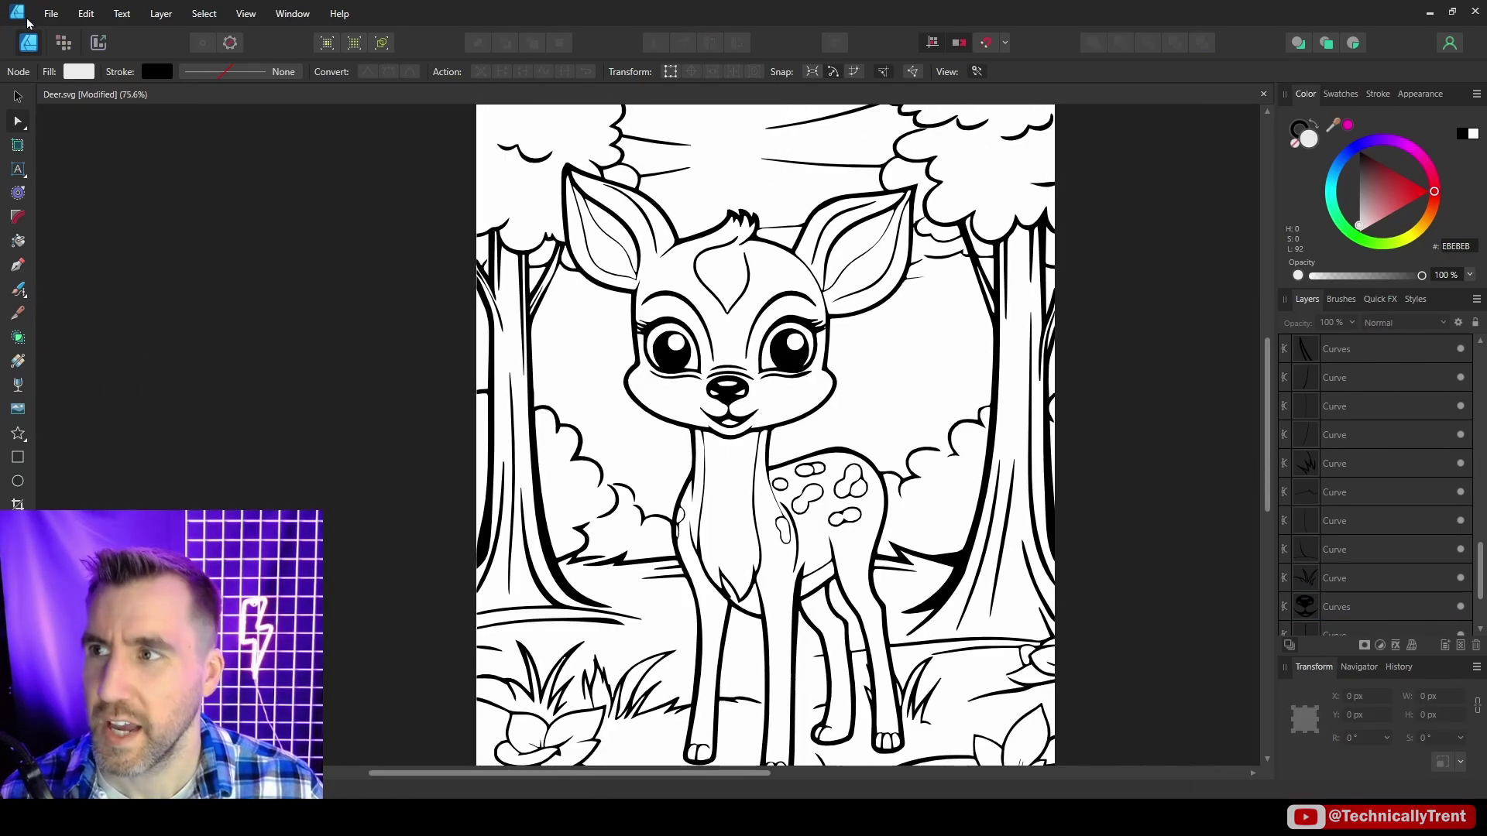
click(50, 13)
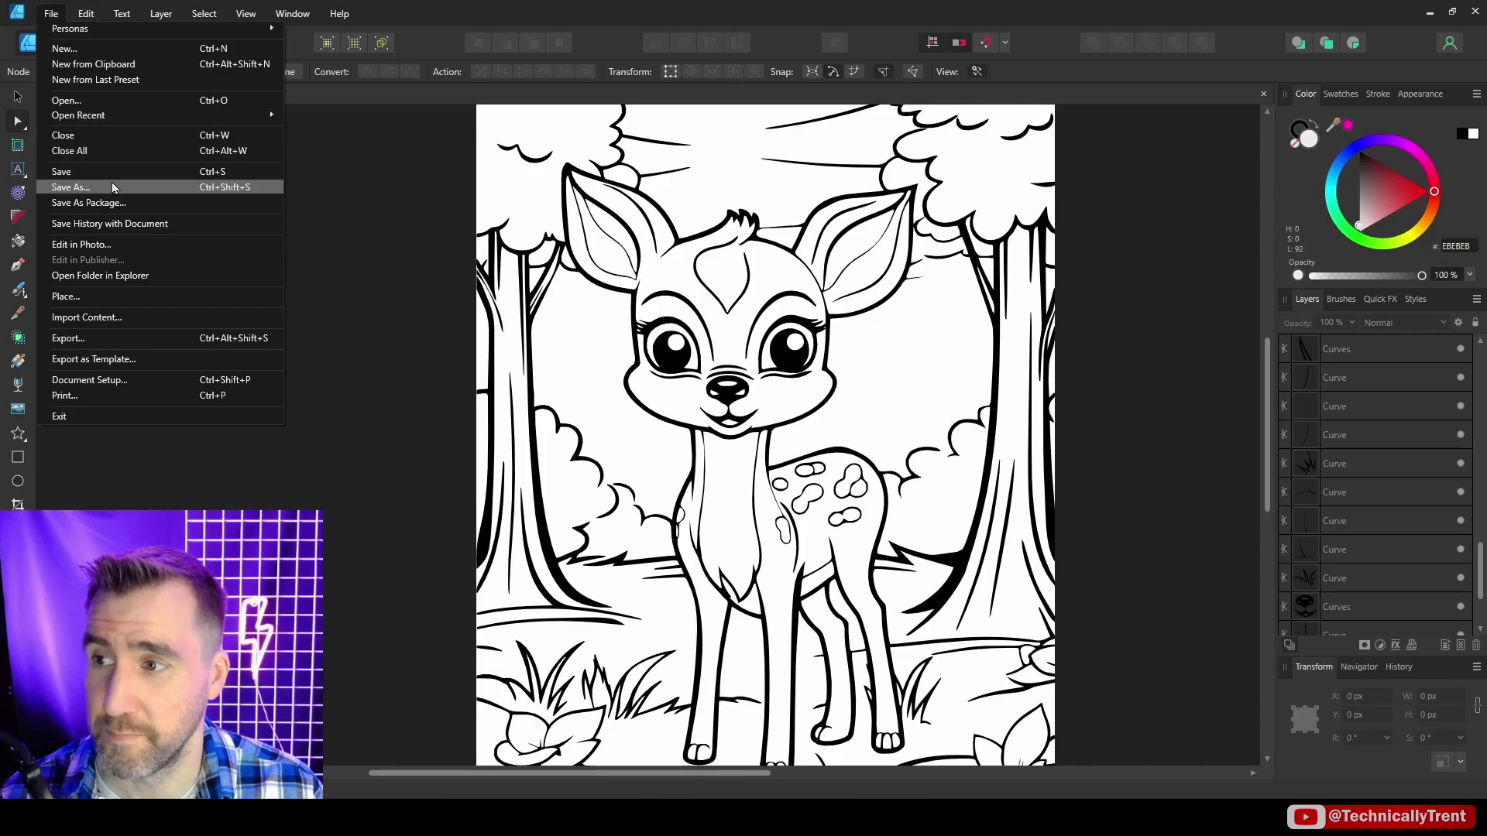
click(111, 183)
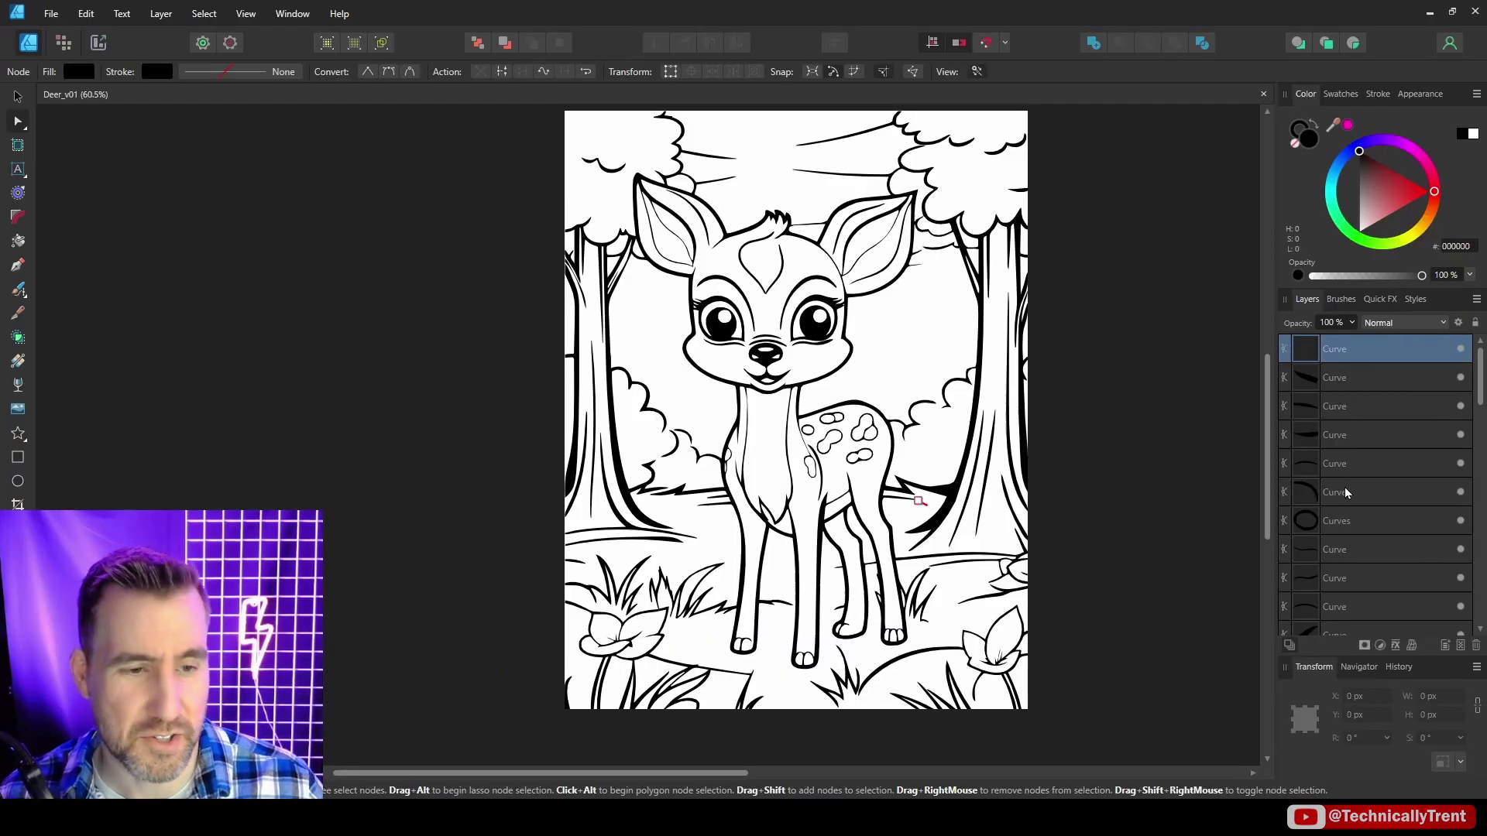
- Group all the curve layers and name the group Deer Linework
scroll(1345, 493, down, 12)
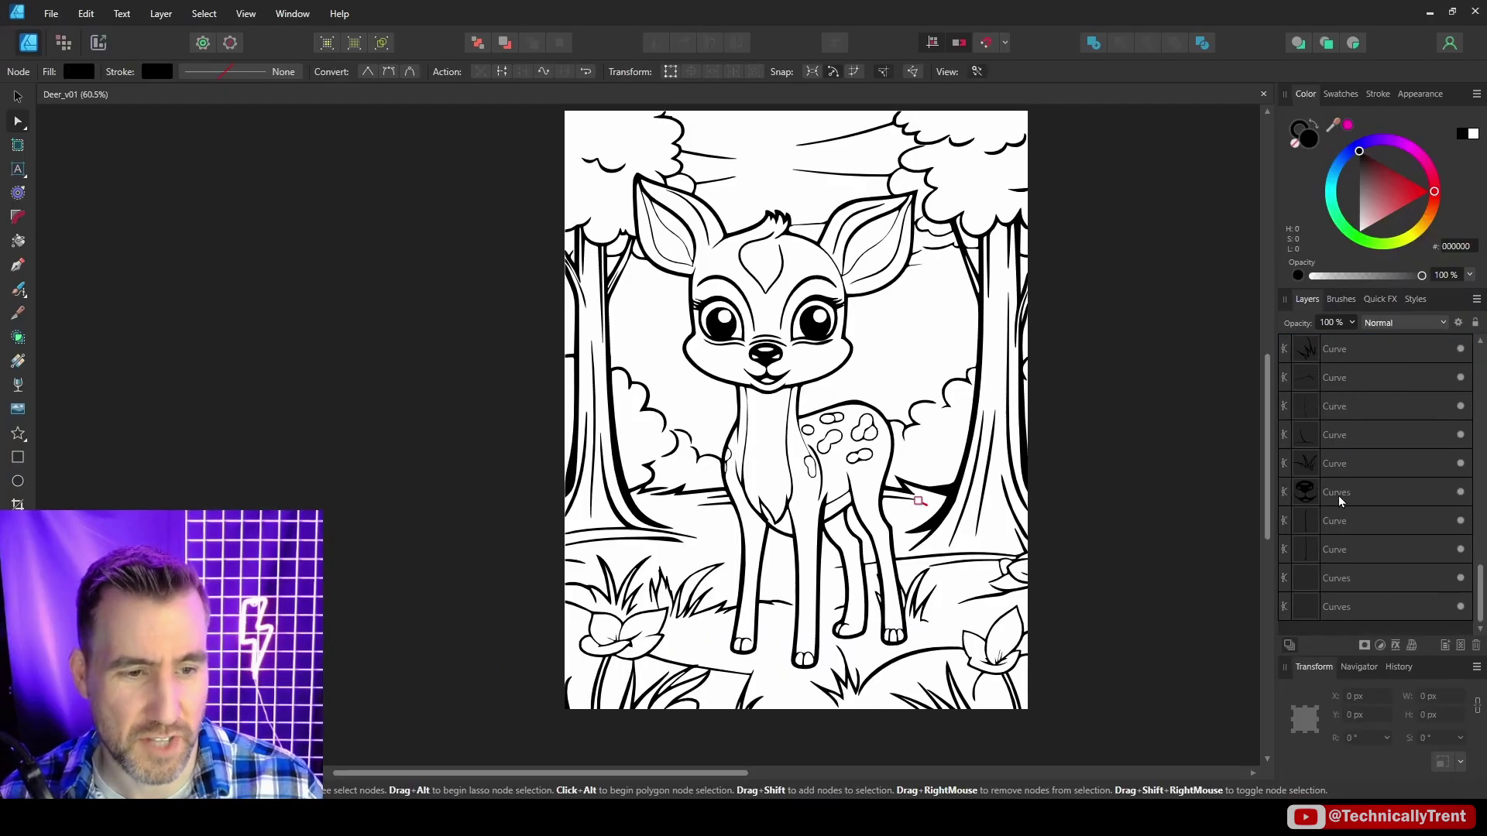
shift+click(1338, 598)
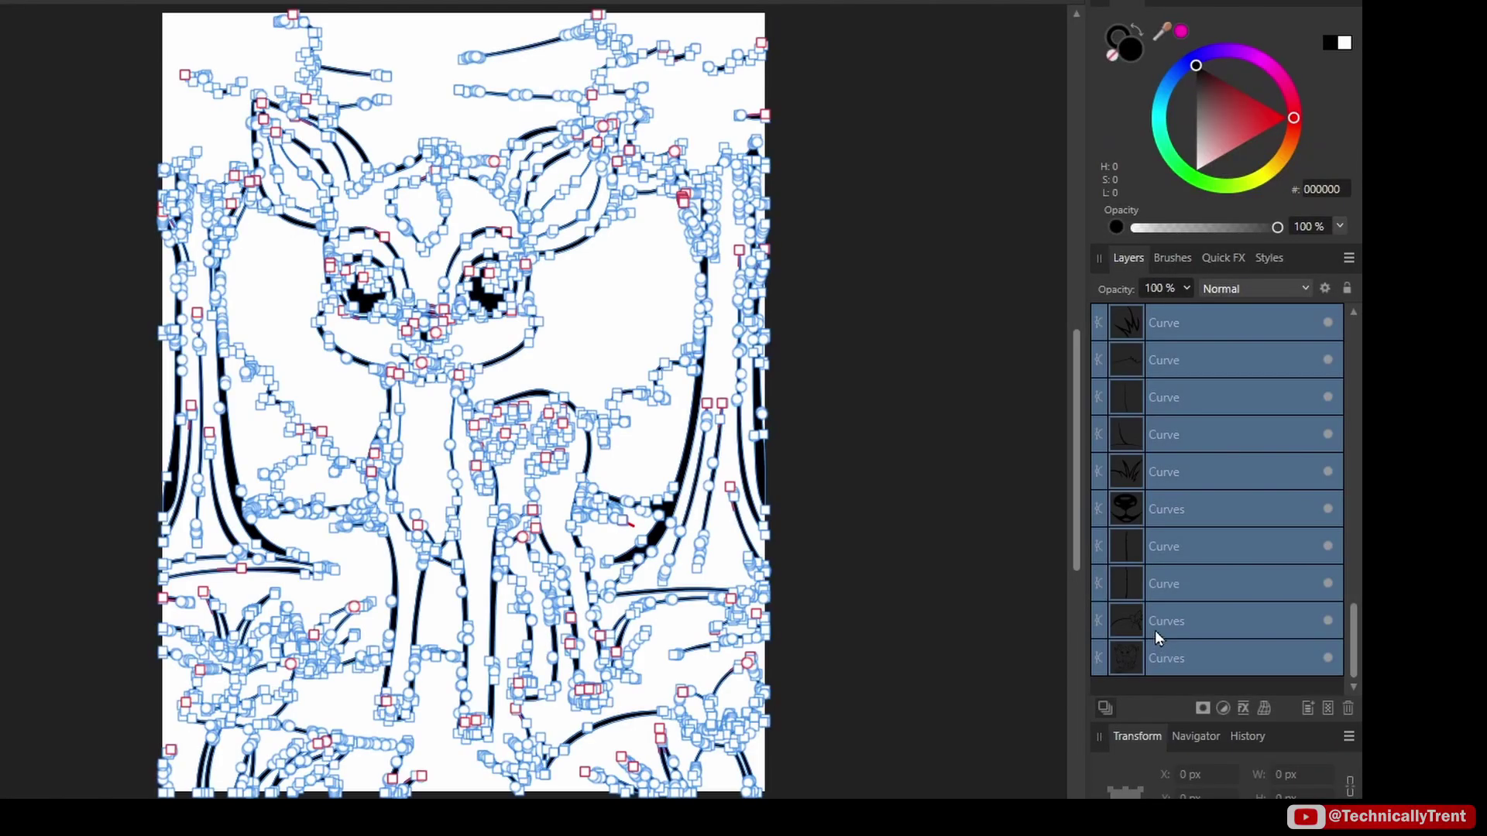
key(ctrl+g)
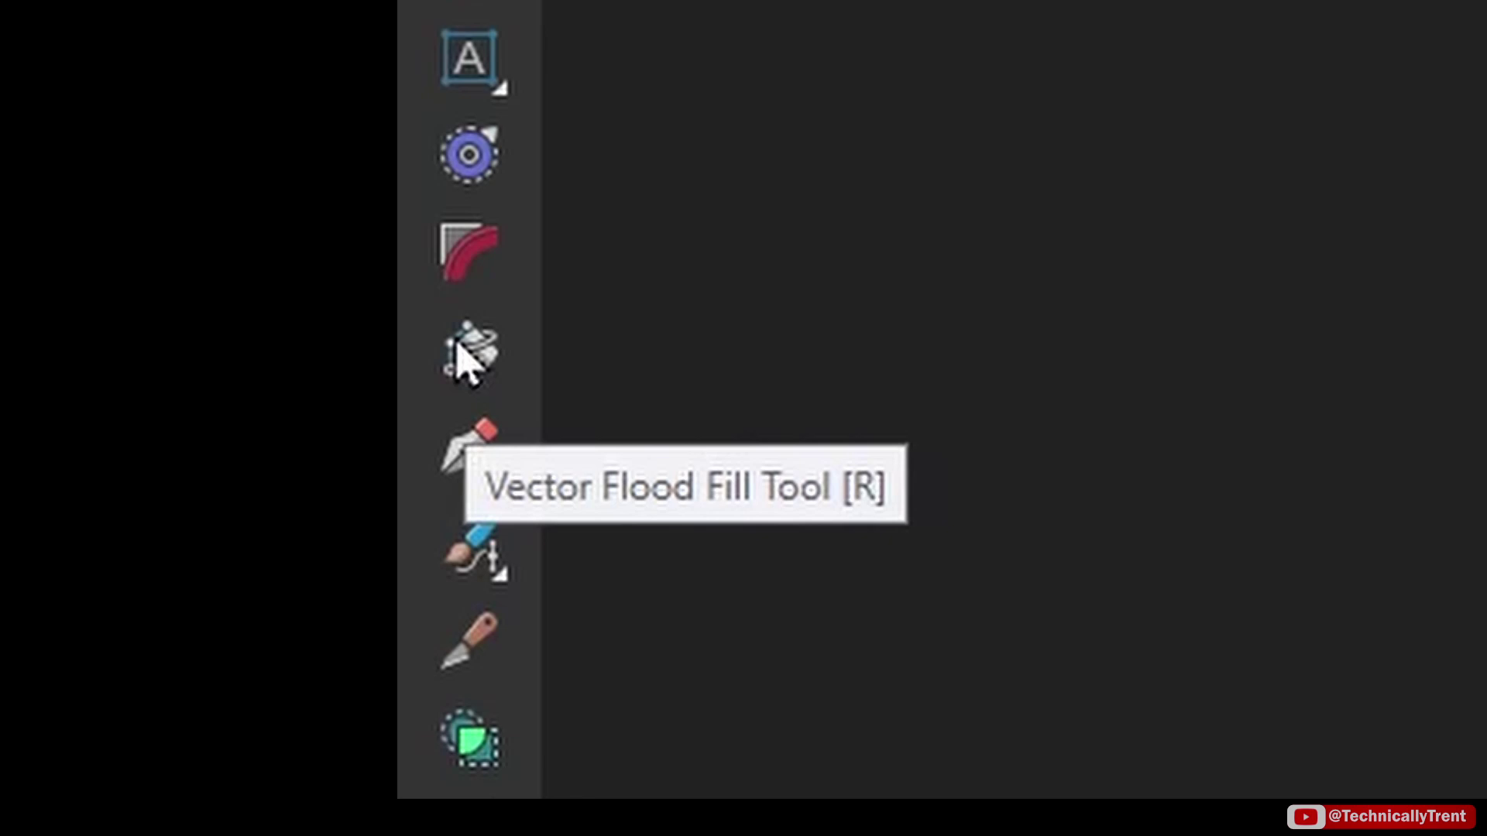
- Fill the deer's face with orange-brown CF4800 using the Vector Flood Fill Tool
click(17, 243)
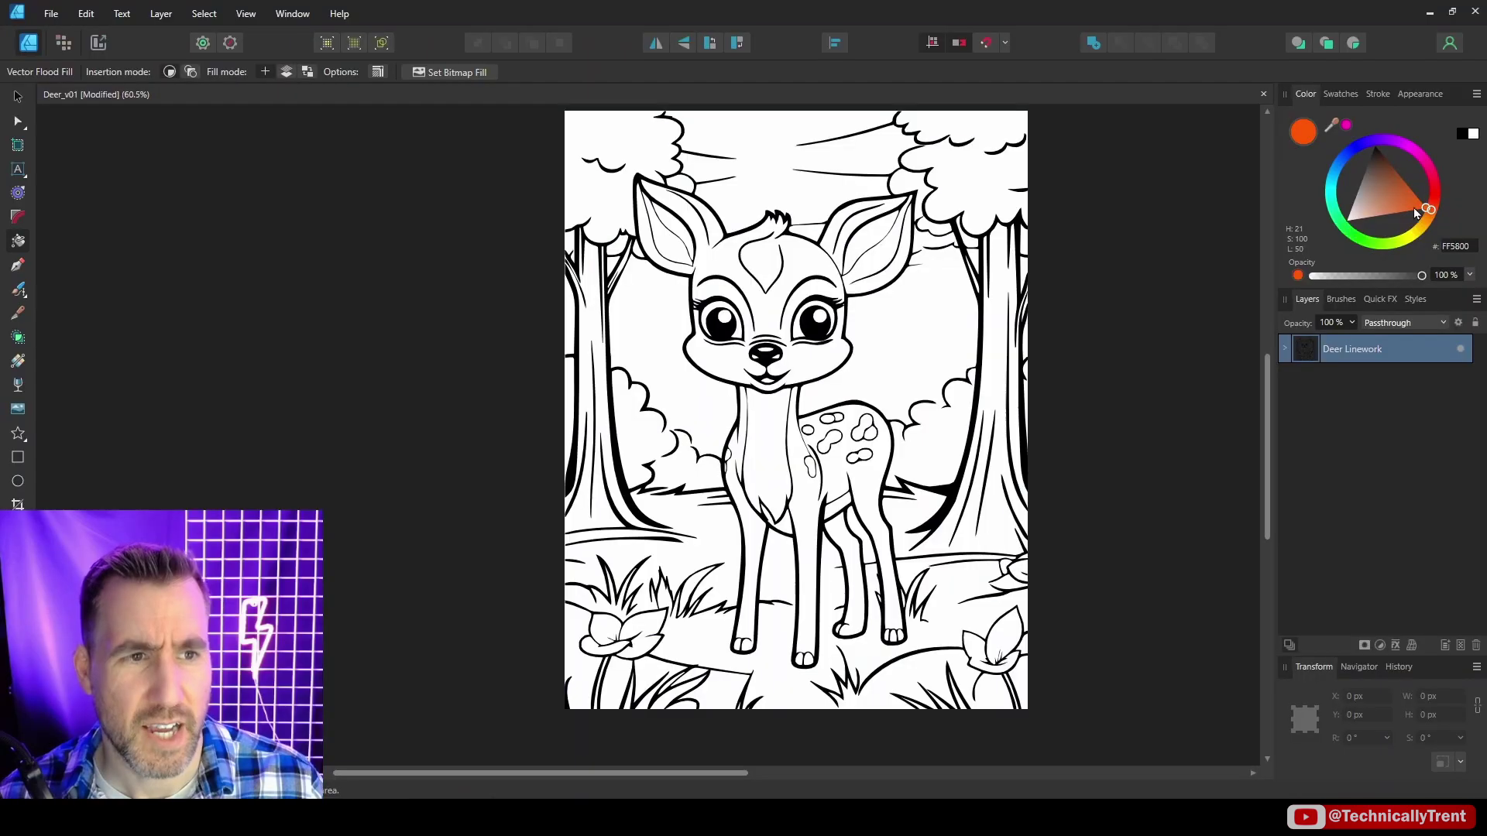
scroll(934, 347, up, 3)
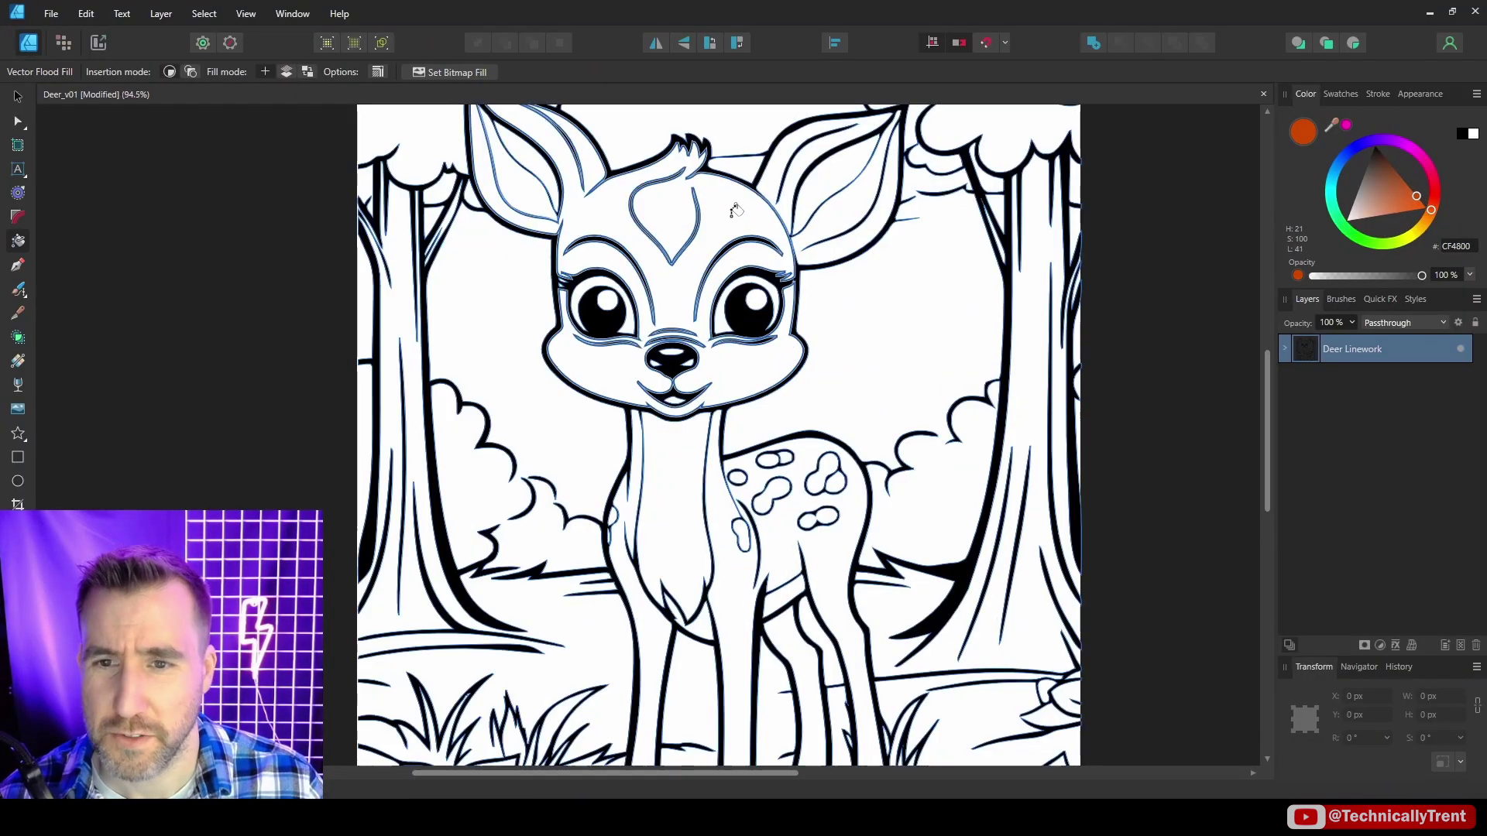
click(732, 214)
scroll(865, 255, down, 4)
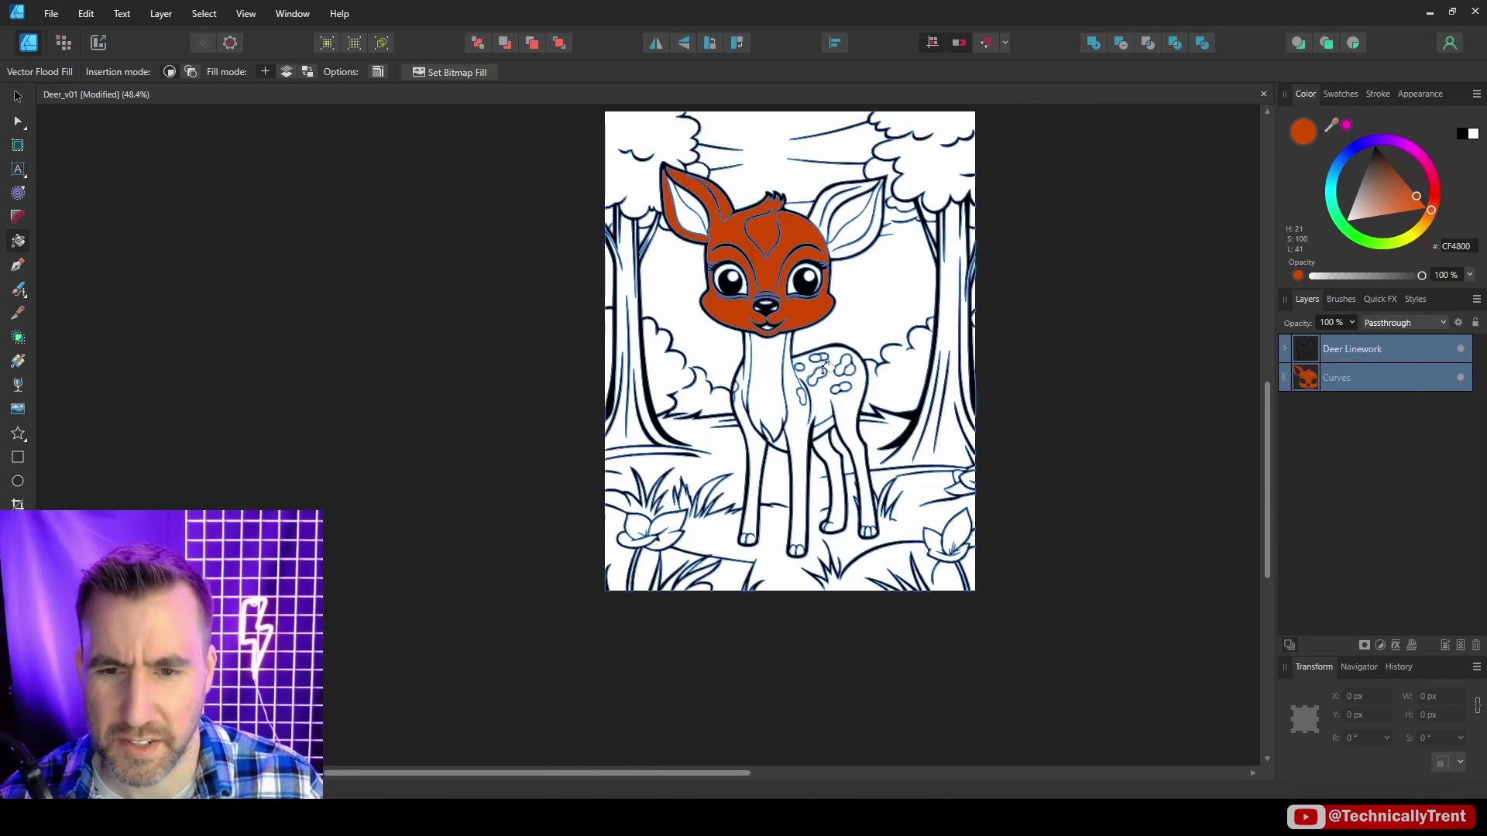
- Flood-fill the deer's body, legs, neck edge, belly areas and the right ear's upper outer section with CF4800
click(844, 398)
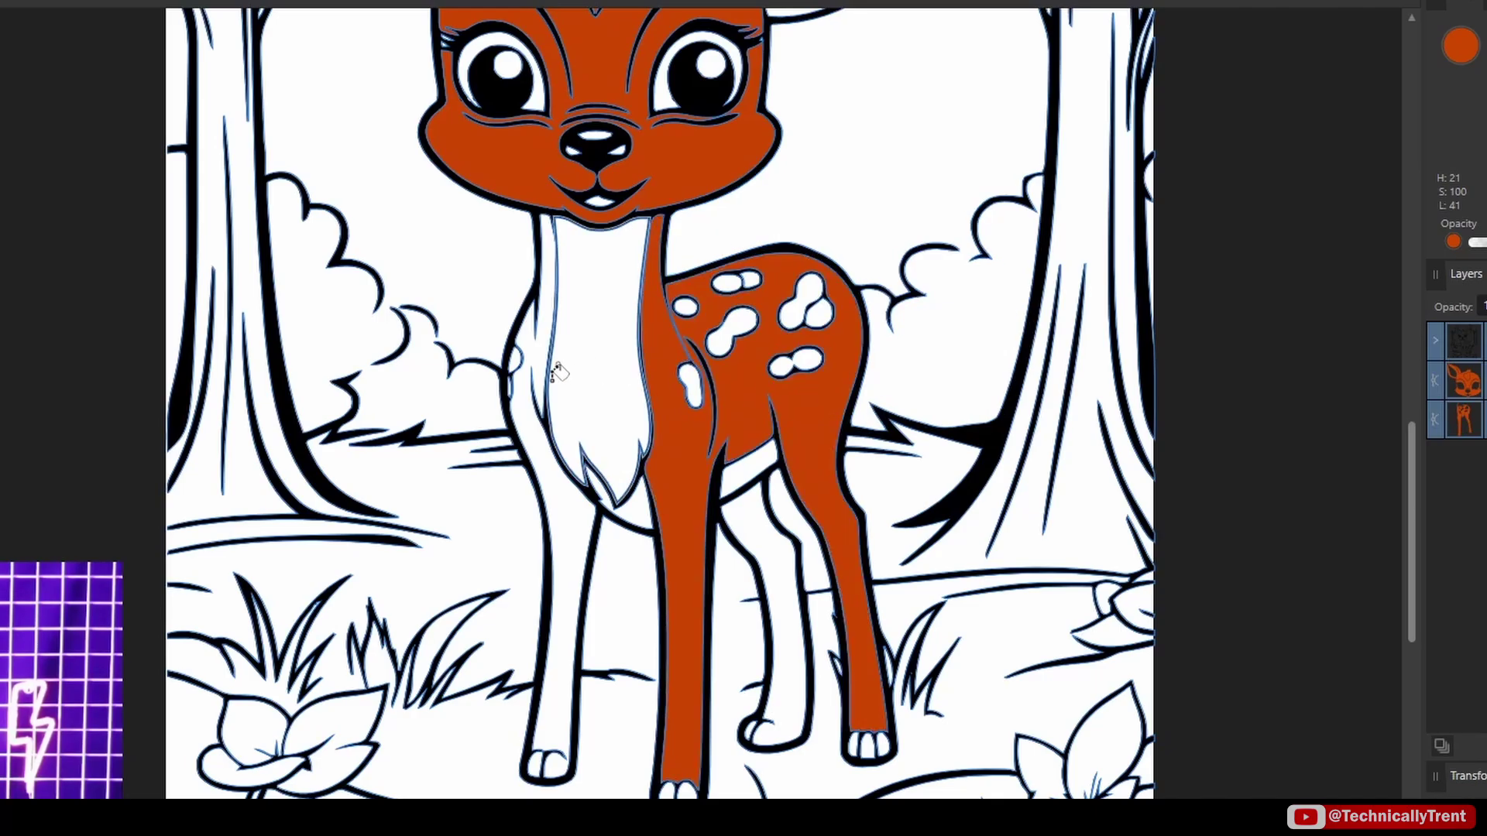
click(543, 356)
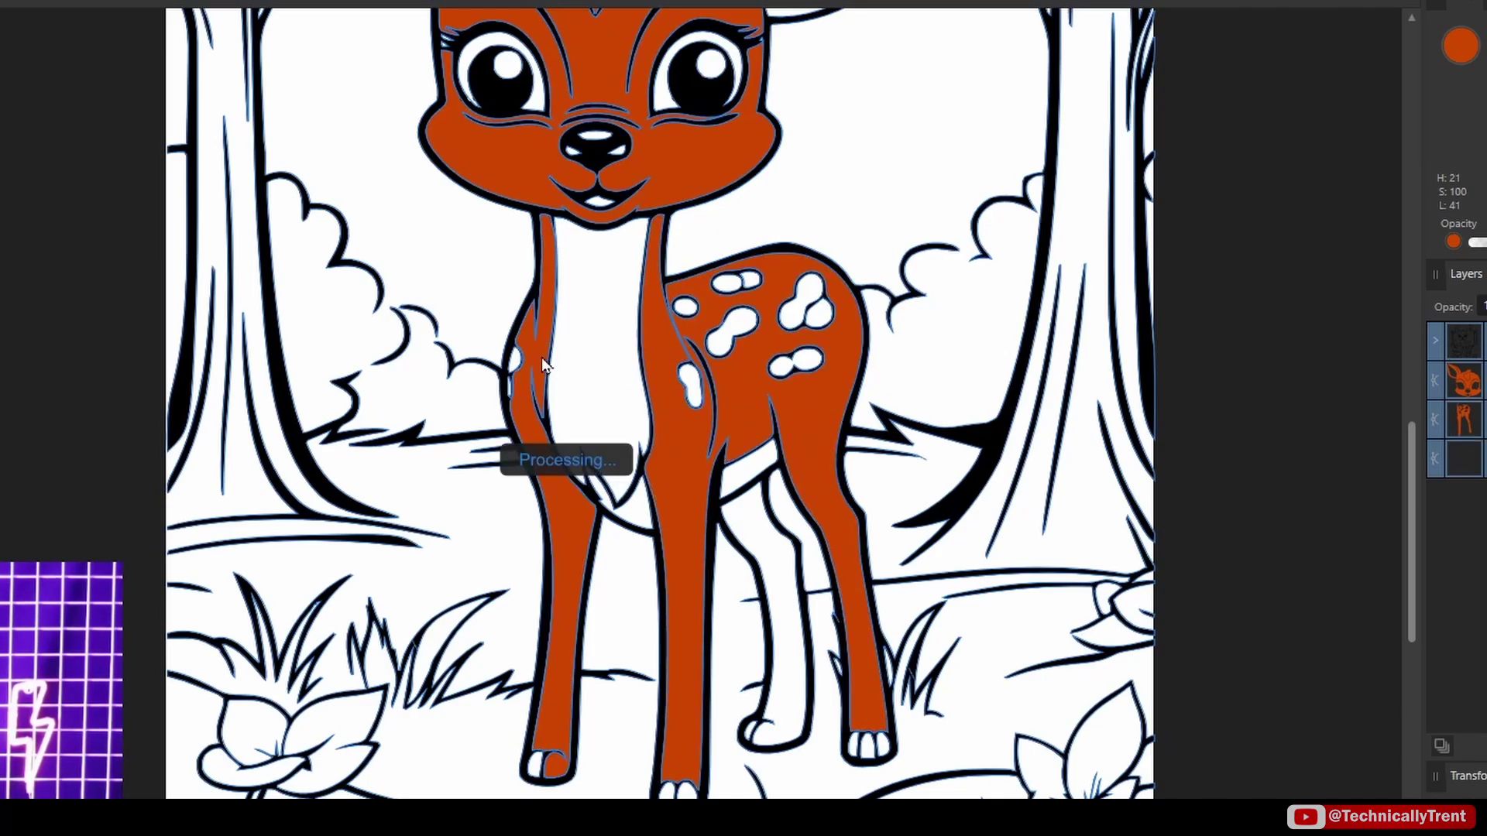
click(755, 508)
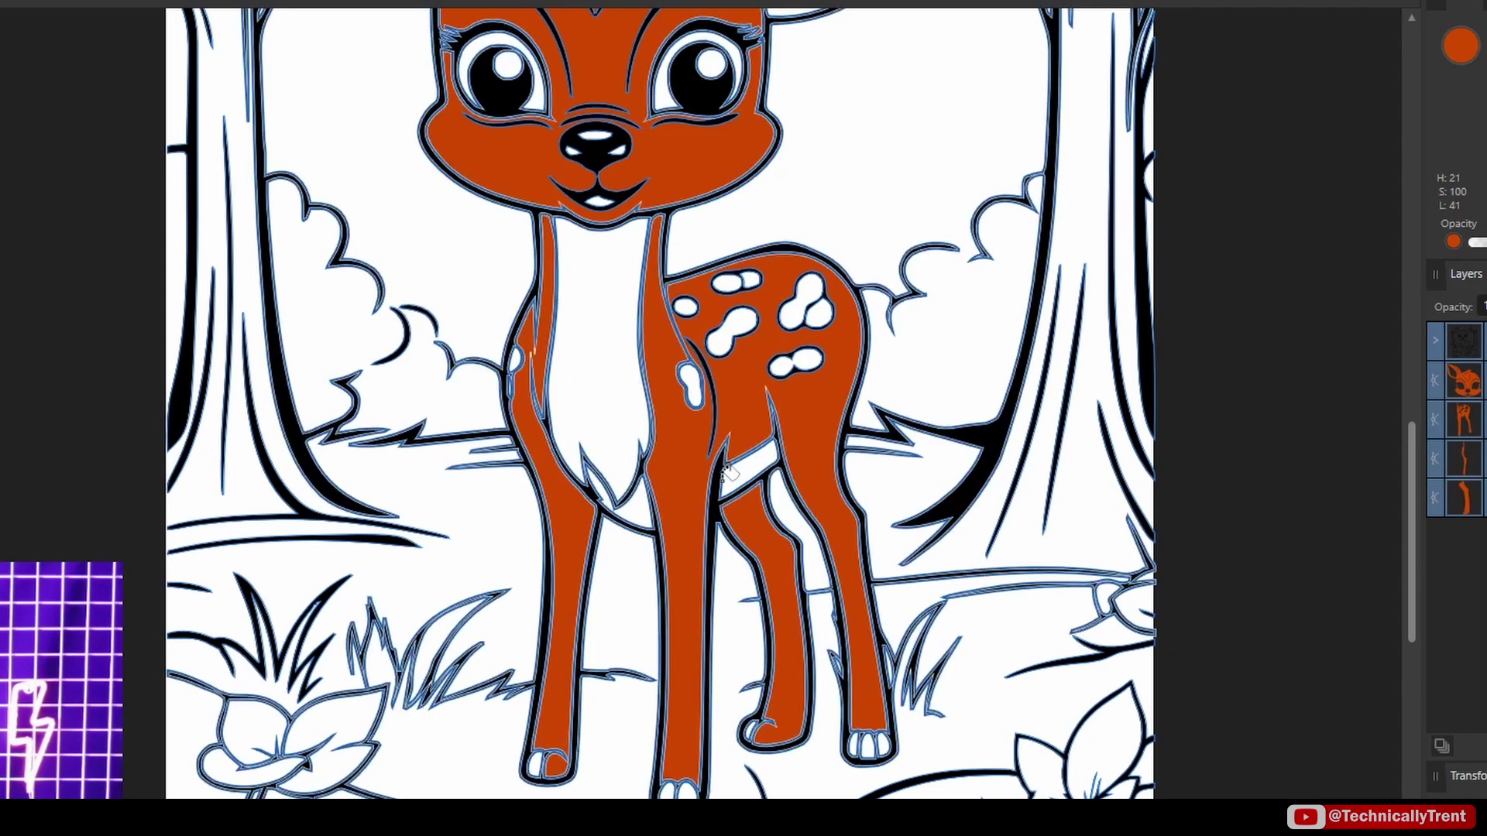
click(747, 465)
click(639, 504)
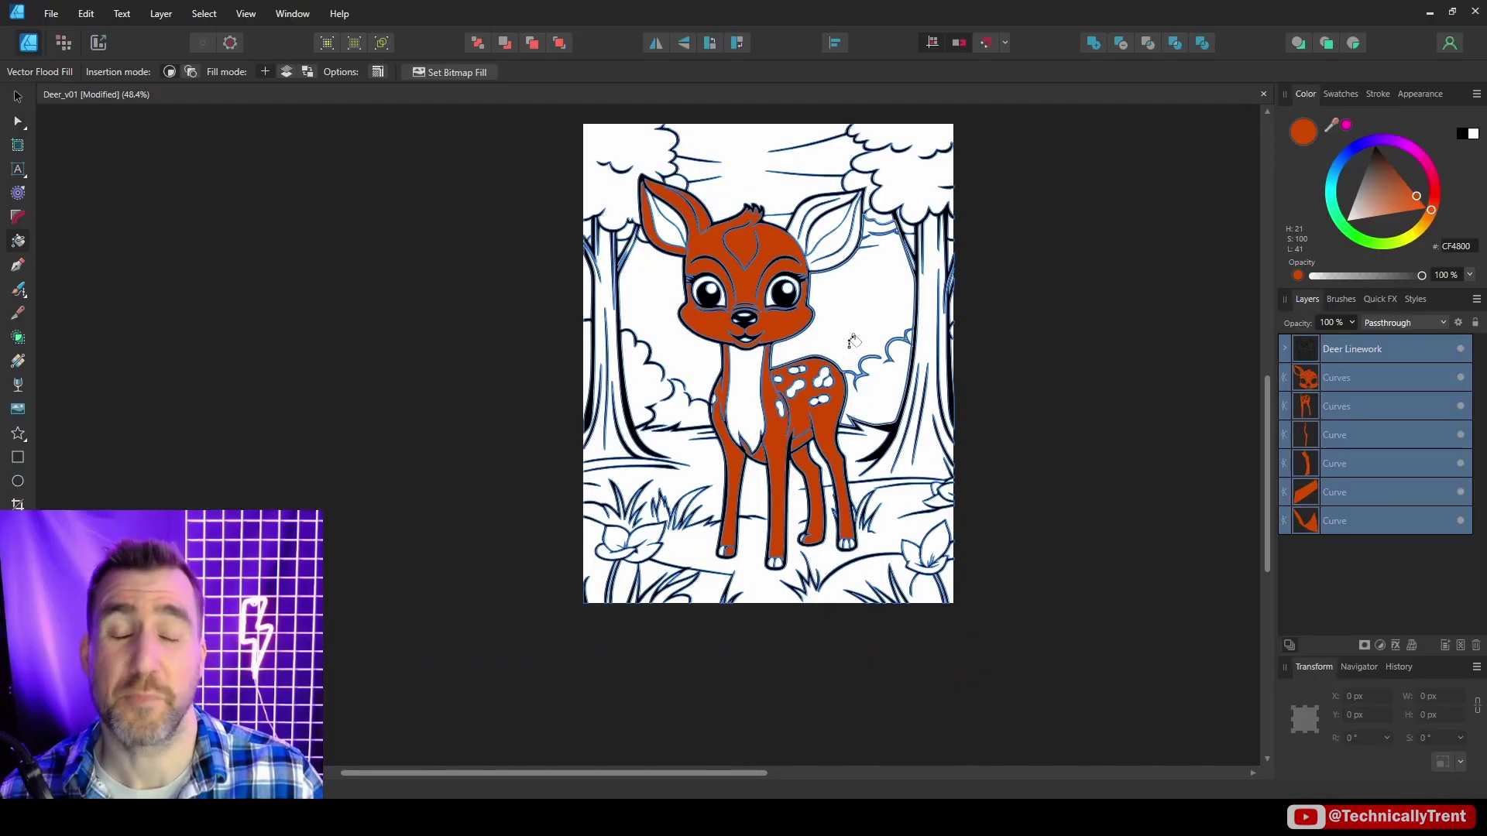
scroll(800, 213, up, 3)
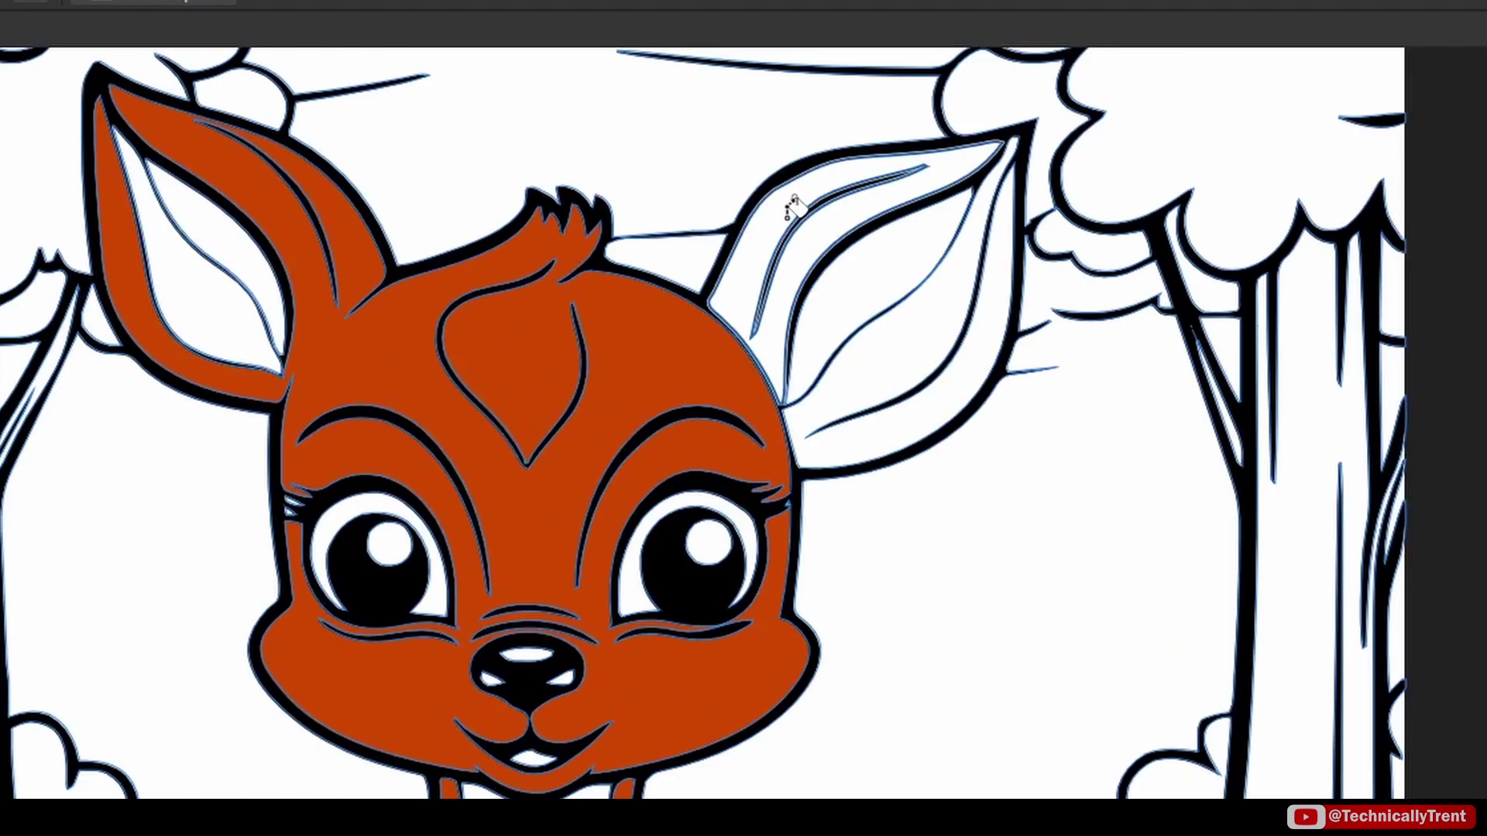
click(778, 206)
- Try to flood-fill the lower outer section of the right ear with CF4800
click(964, 387)
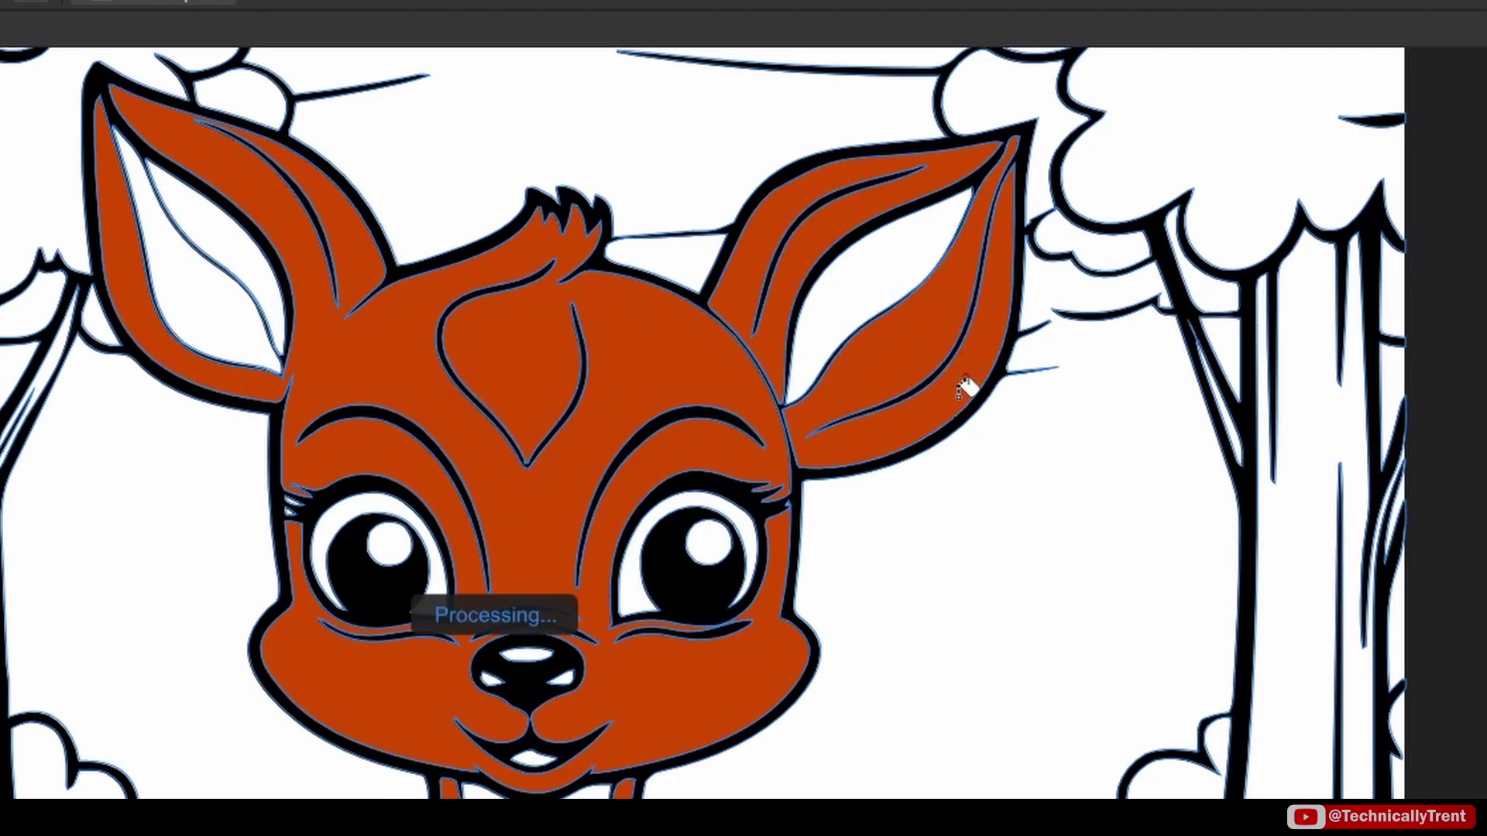
key(ctrl+z)
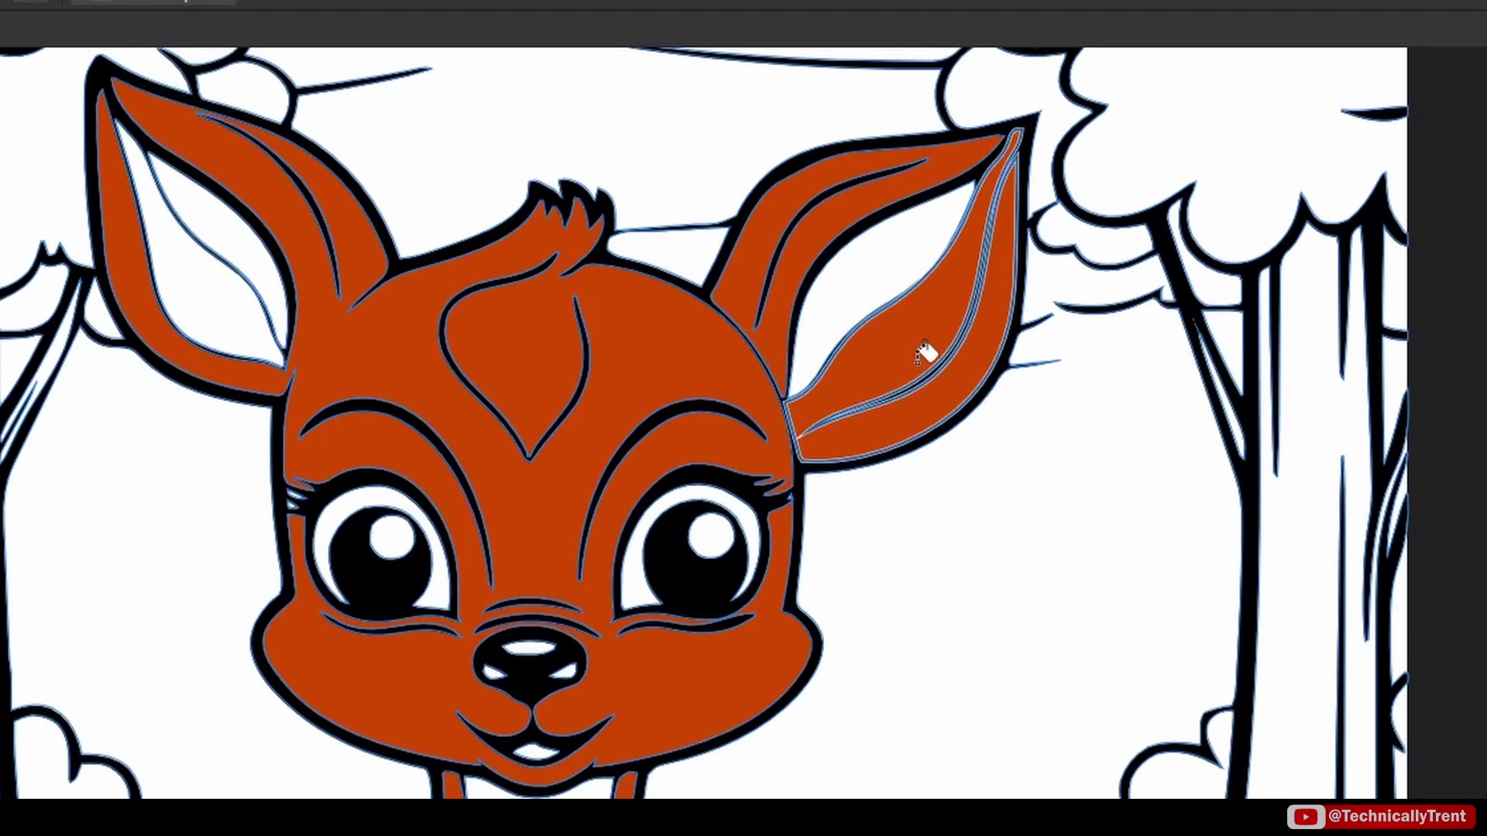
click(922, 352)
scroll(927, 375, up, 3)
scroll(923, 368, down, 3)
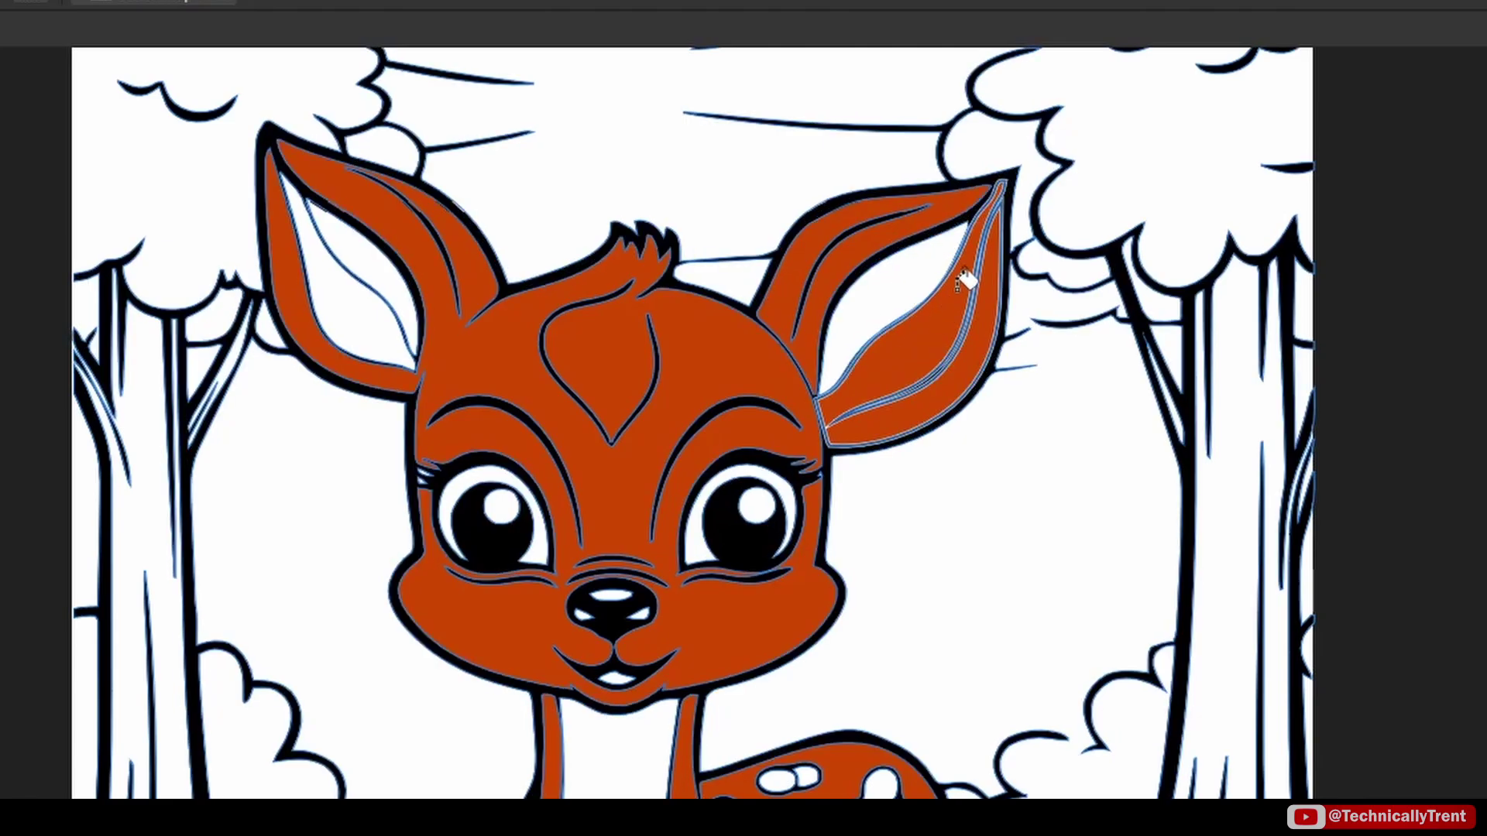
drag(1071, 356, 1110, 276)
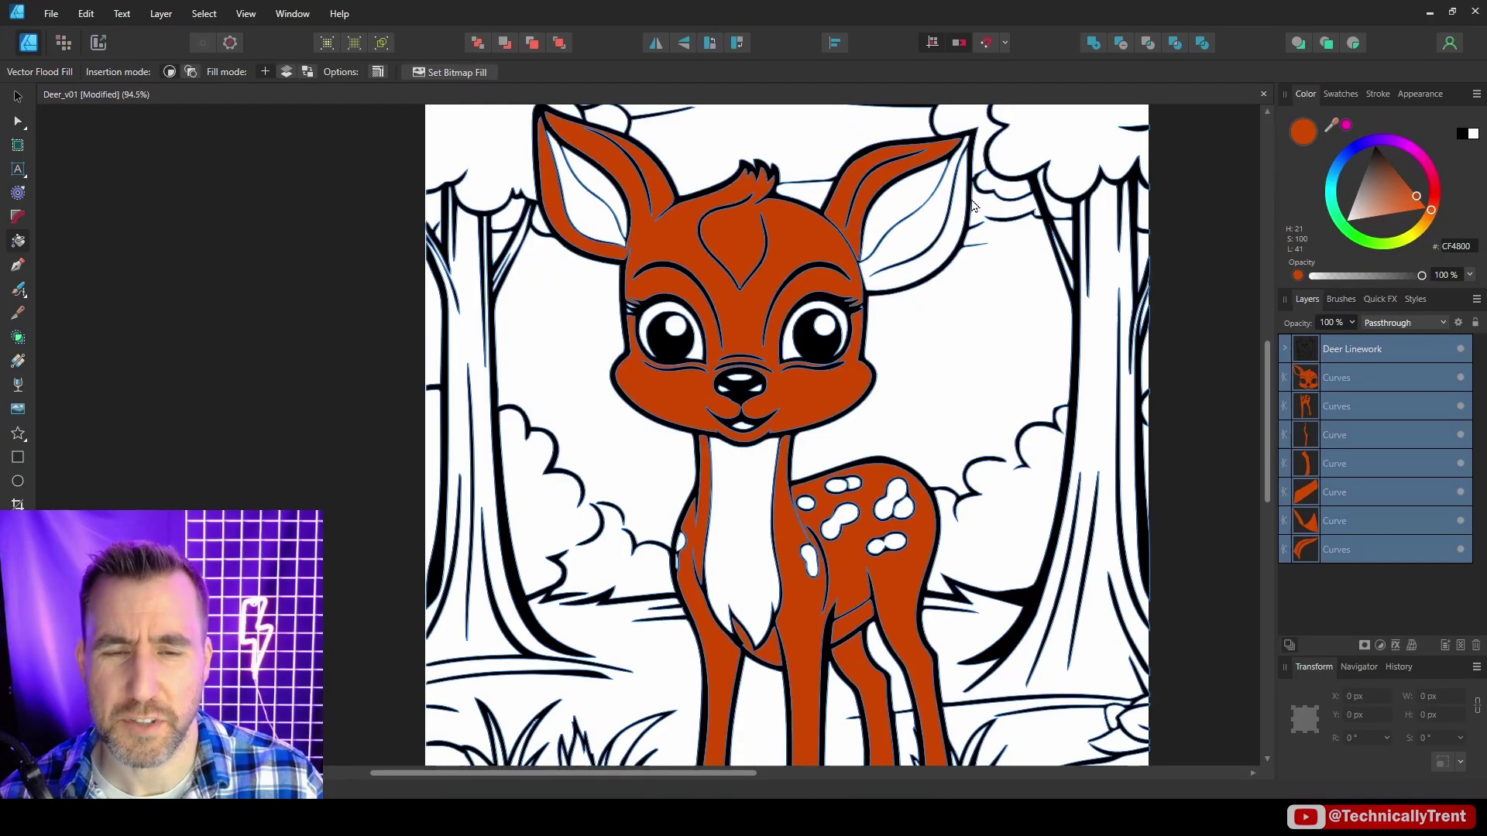
- Extend the pointed end node of the right ear's inner line until it meets the head outline
scroll(959, 322, up, 5)
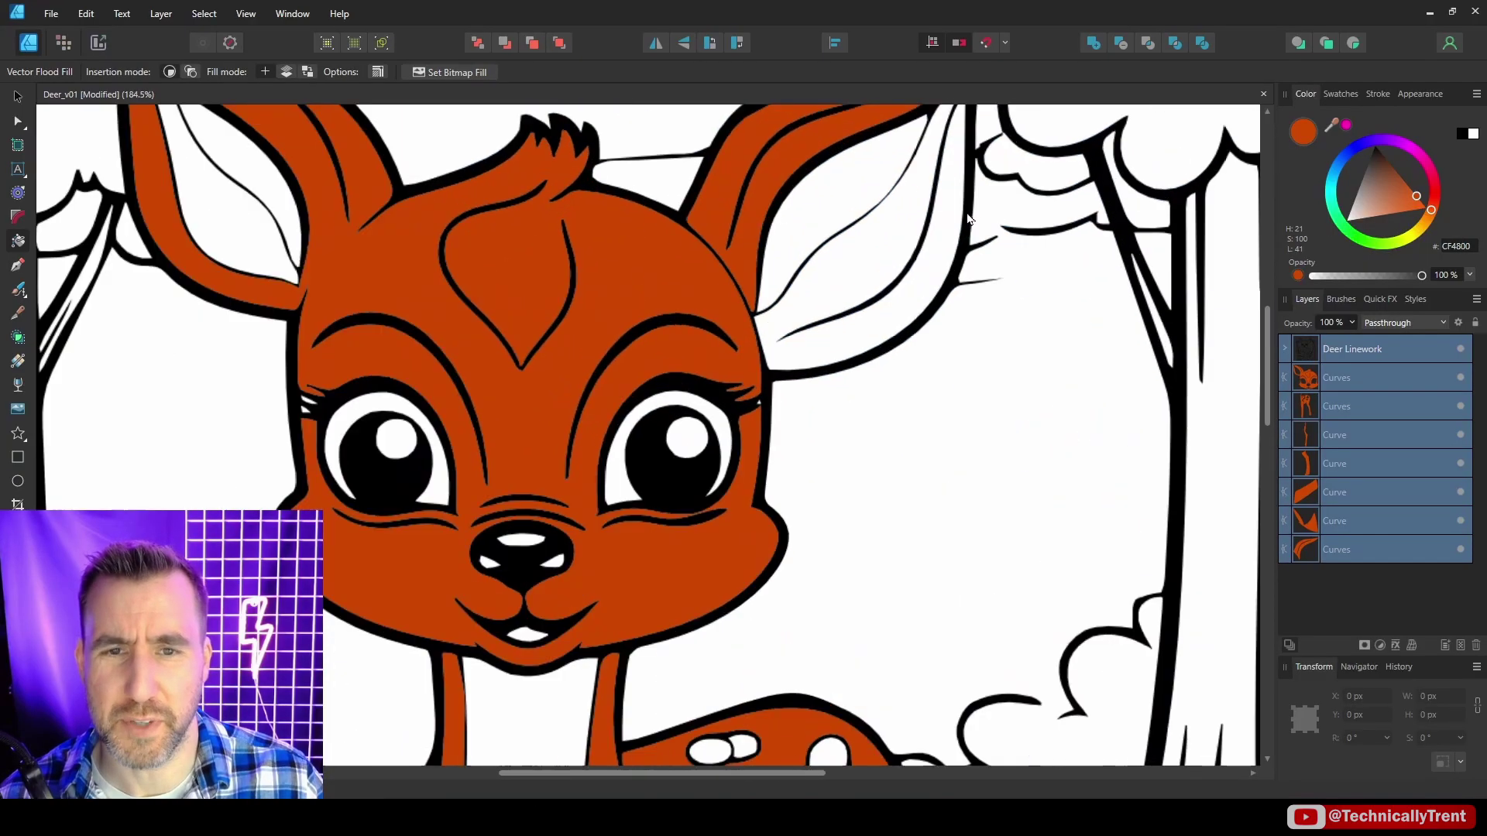
scroll(917, 265, up, 1)
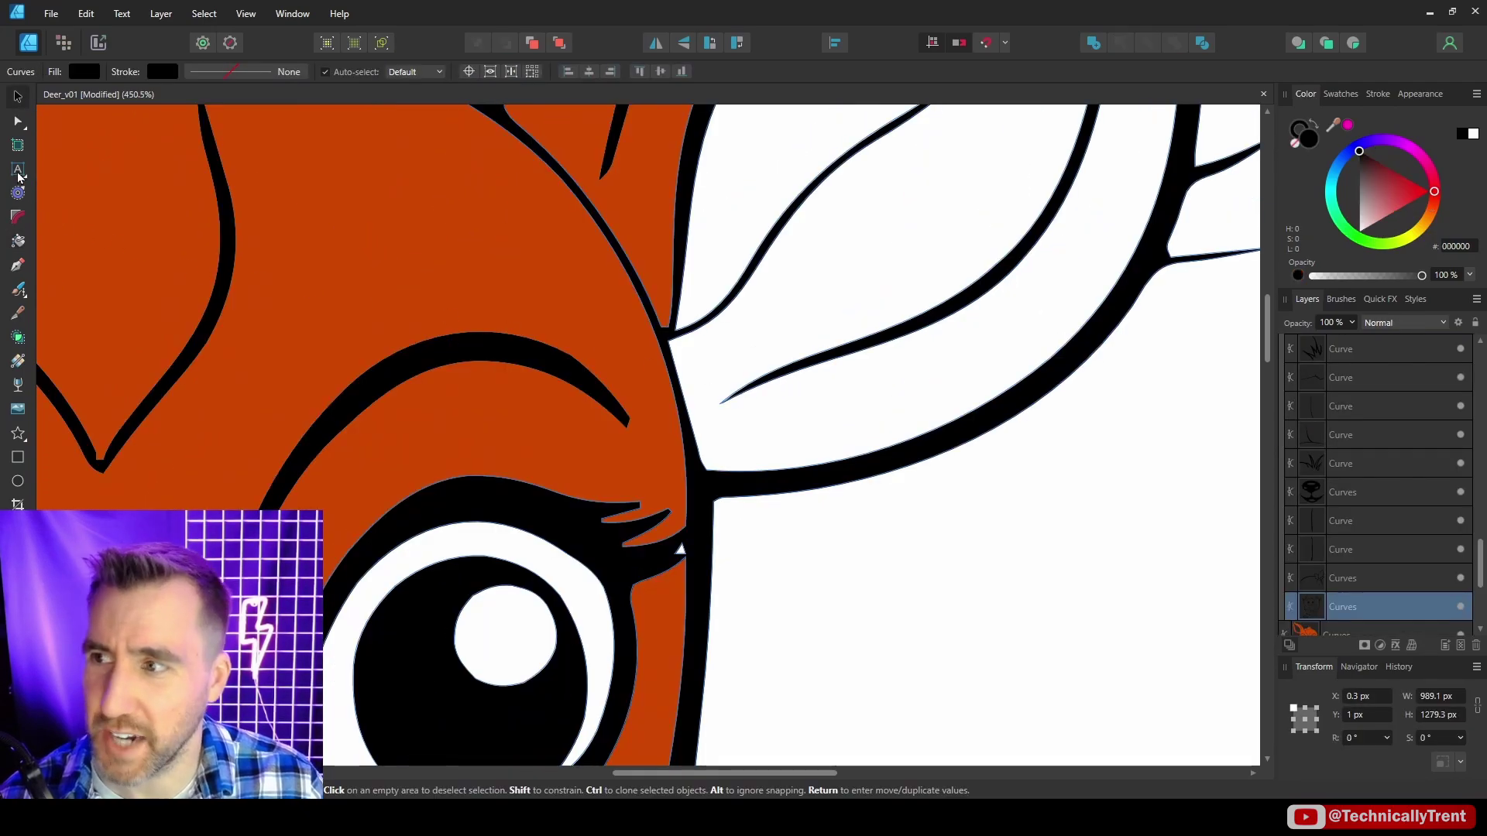
key(a)
drag(747, 421, 745, 423)
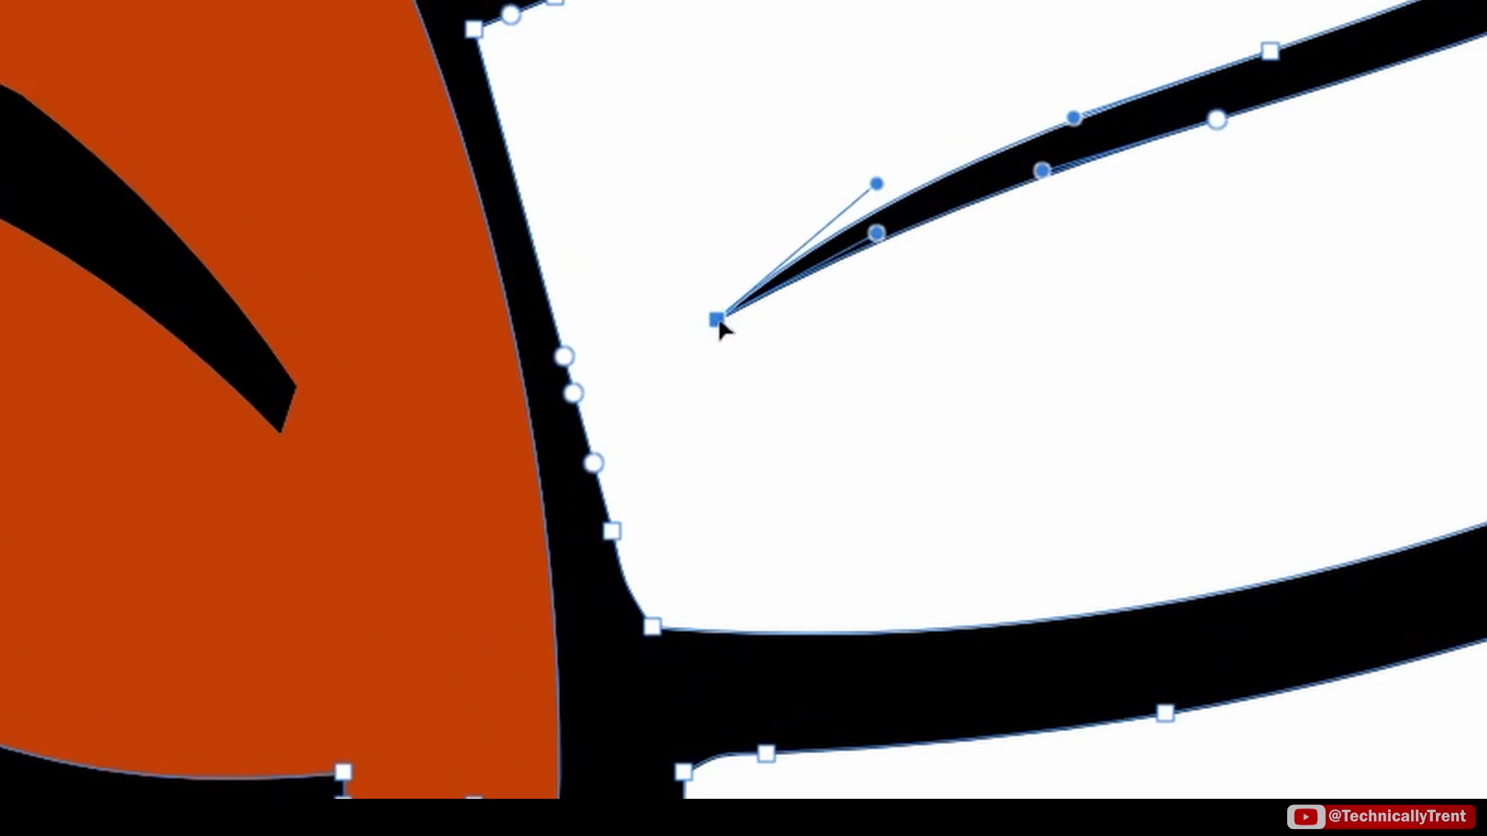
mouse_move(719, 323)
mouse_down()
mouse_move(540, 340)
mouse_move(535, 355)
mouse_up()
key(v)
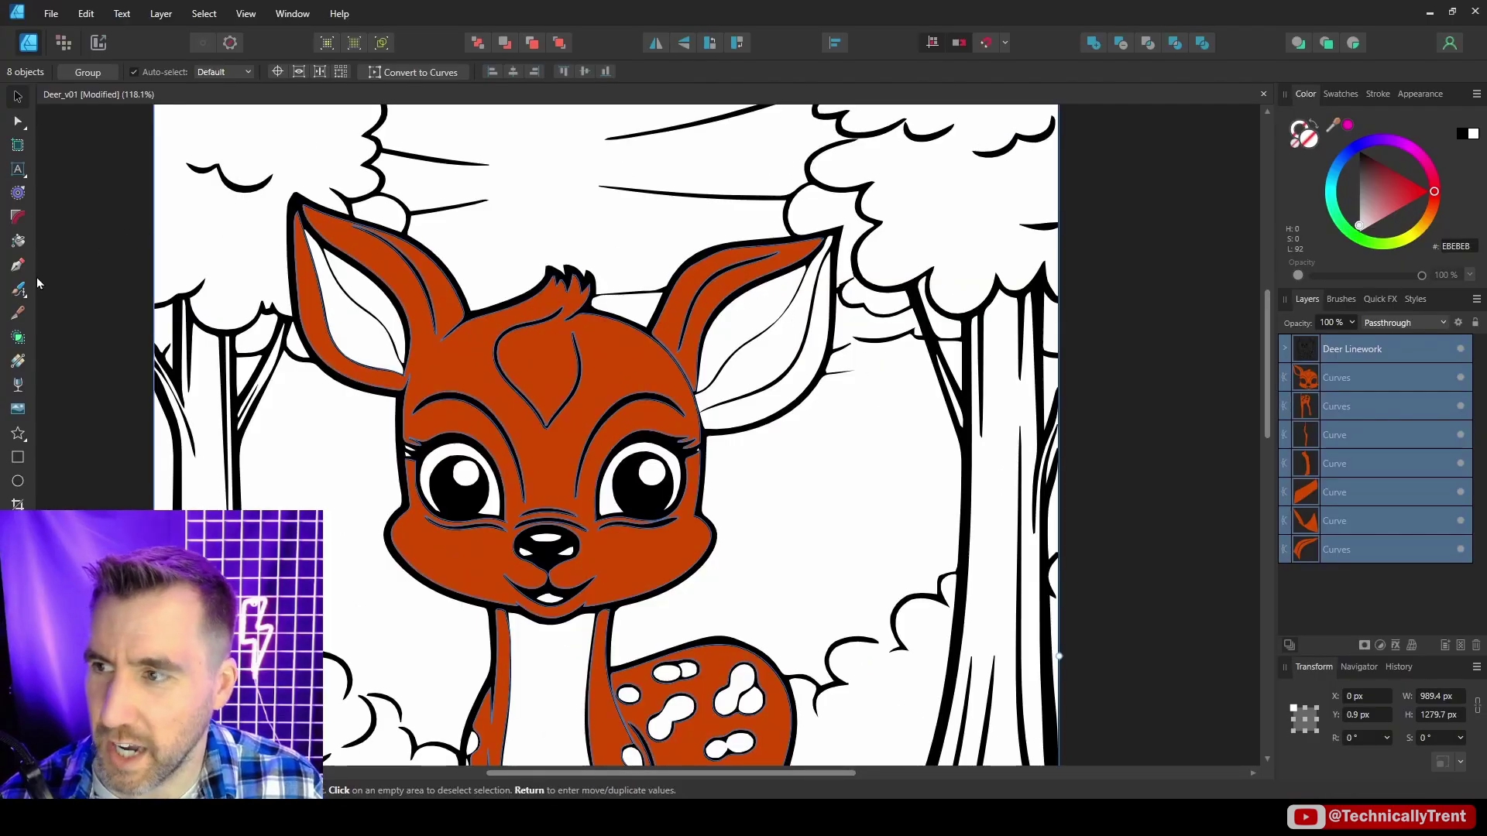
- Try to flood-fill the right ear's lower rim below the extended inner line
click(17, 242)
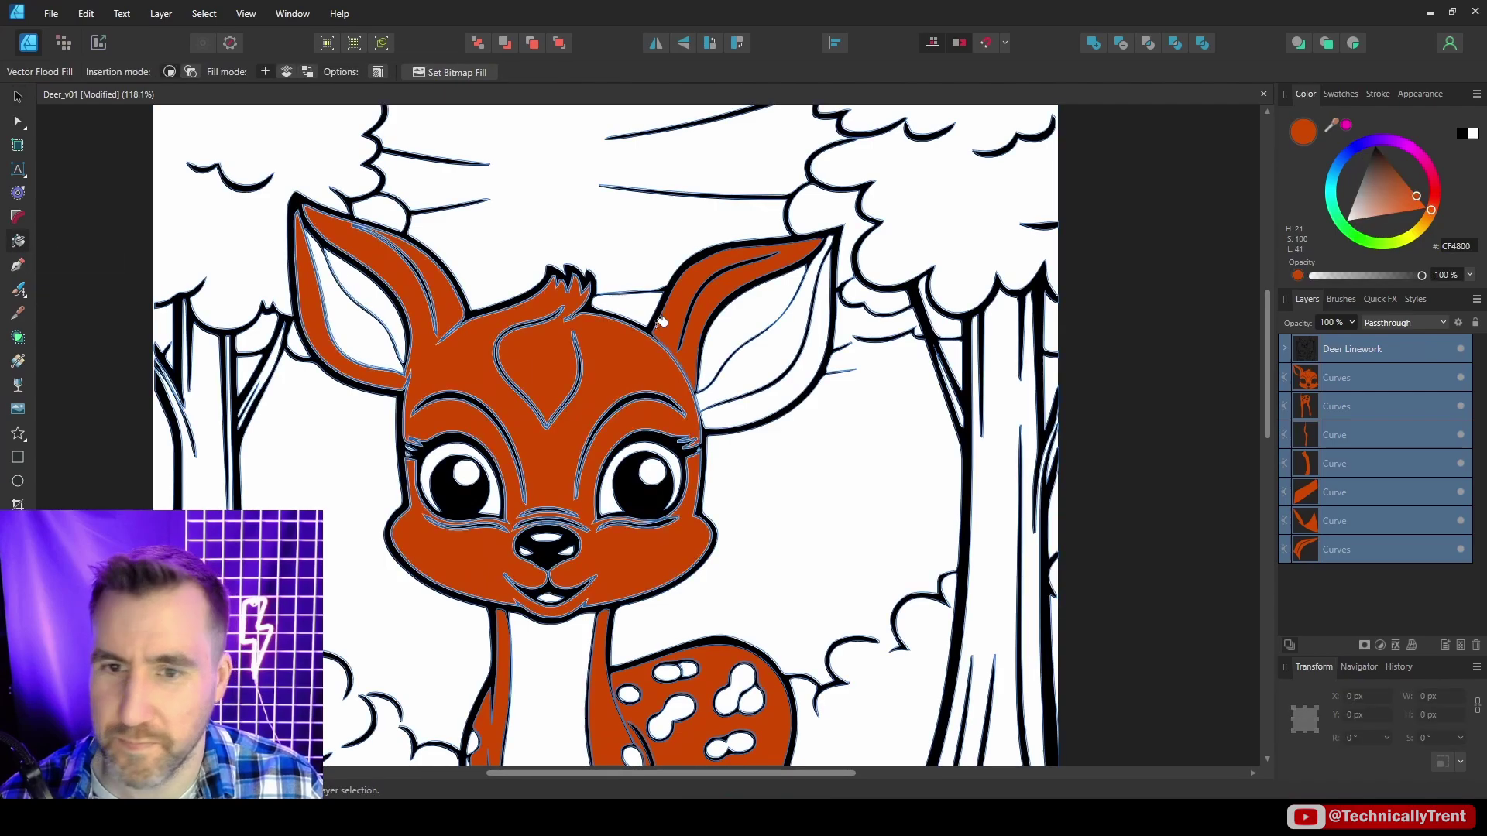
click(824, 310)
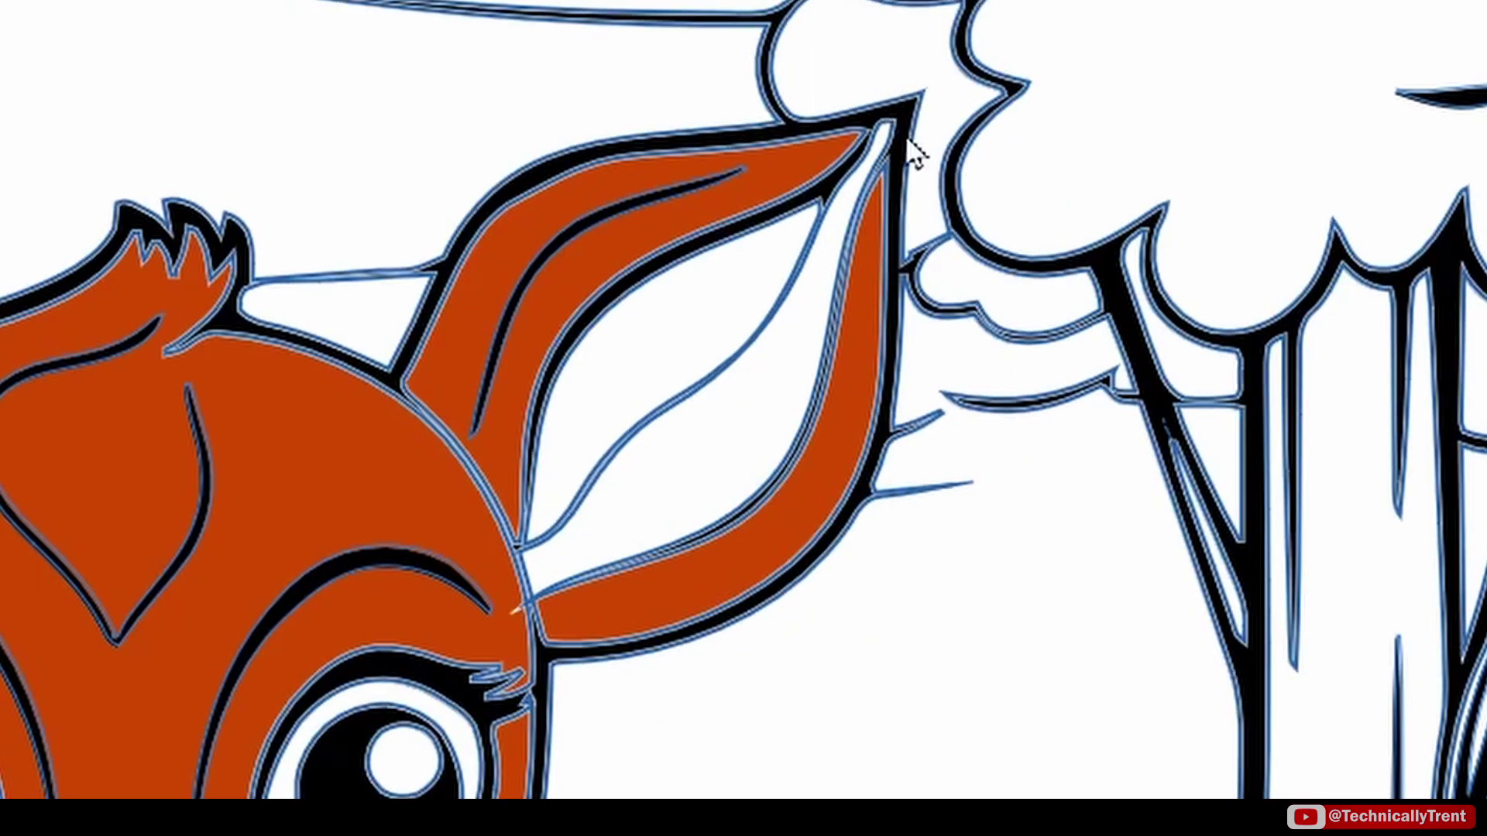
key(ctrl+z)
- Delete the nodes of the narrow white sliver at the right ear's tip and reposition the rim's top node
key(a)
scroll(905, 136, up, 7)
click(876, 71)
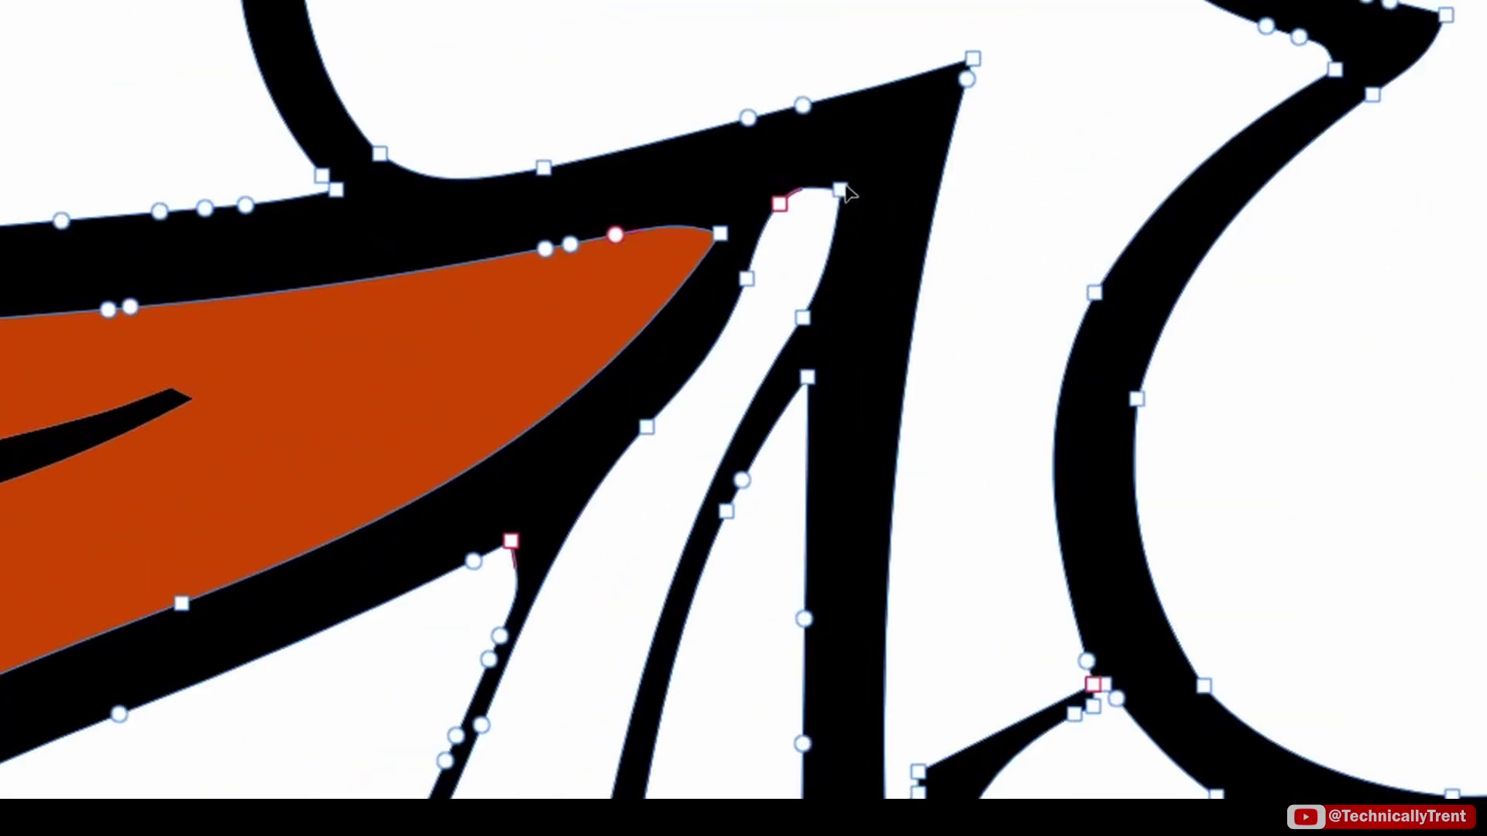
mouse_move(748, 182)
mouse_down()
mouse_move(851, 252)
mouse_move(867, 326)
mouse_up()
key(Delete)
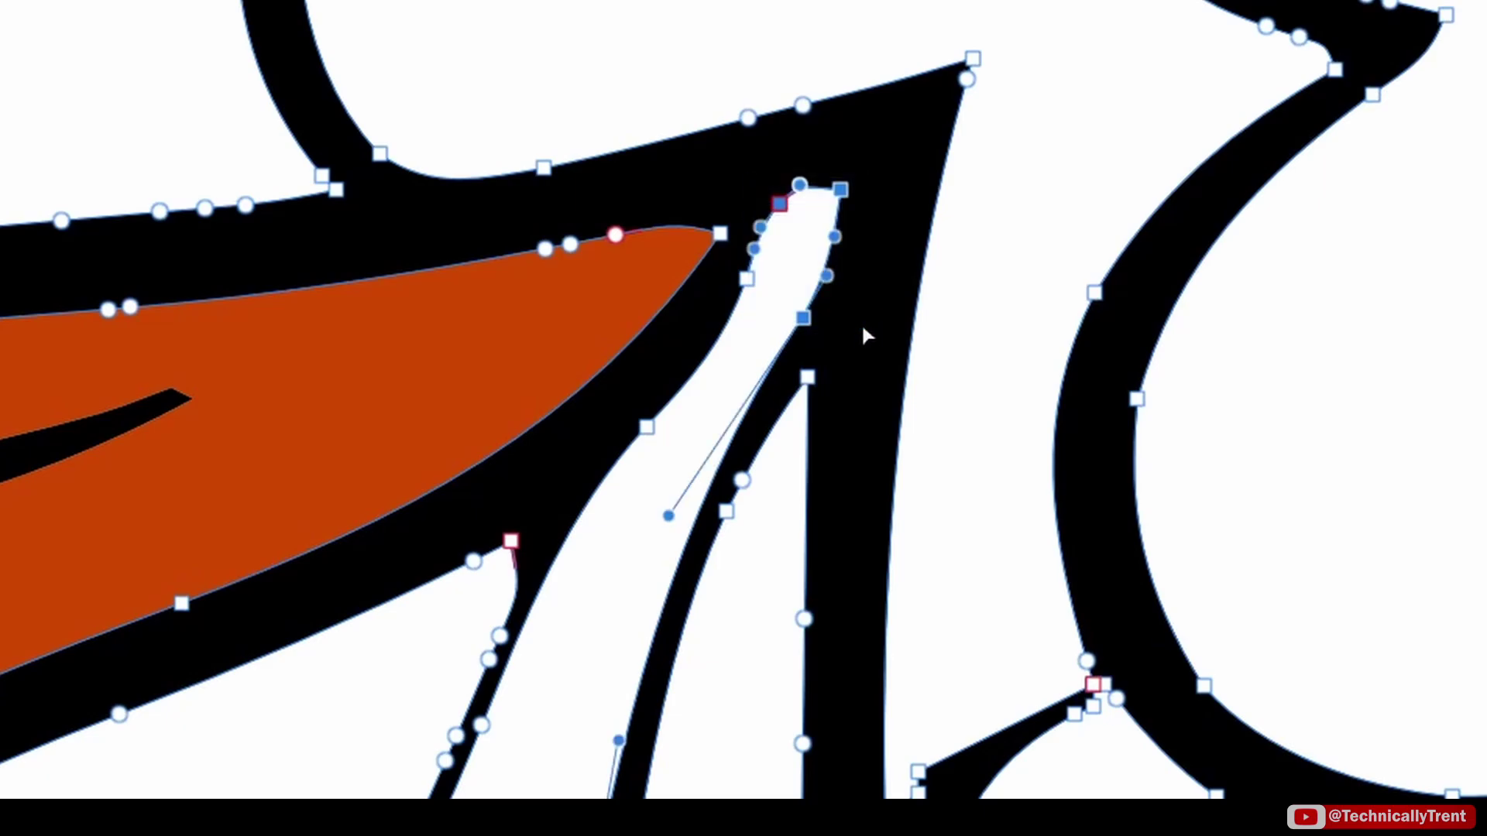
drag(754, 296, 752, 299)
key(Delete)
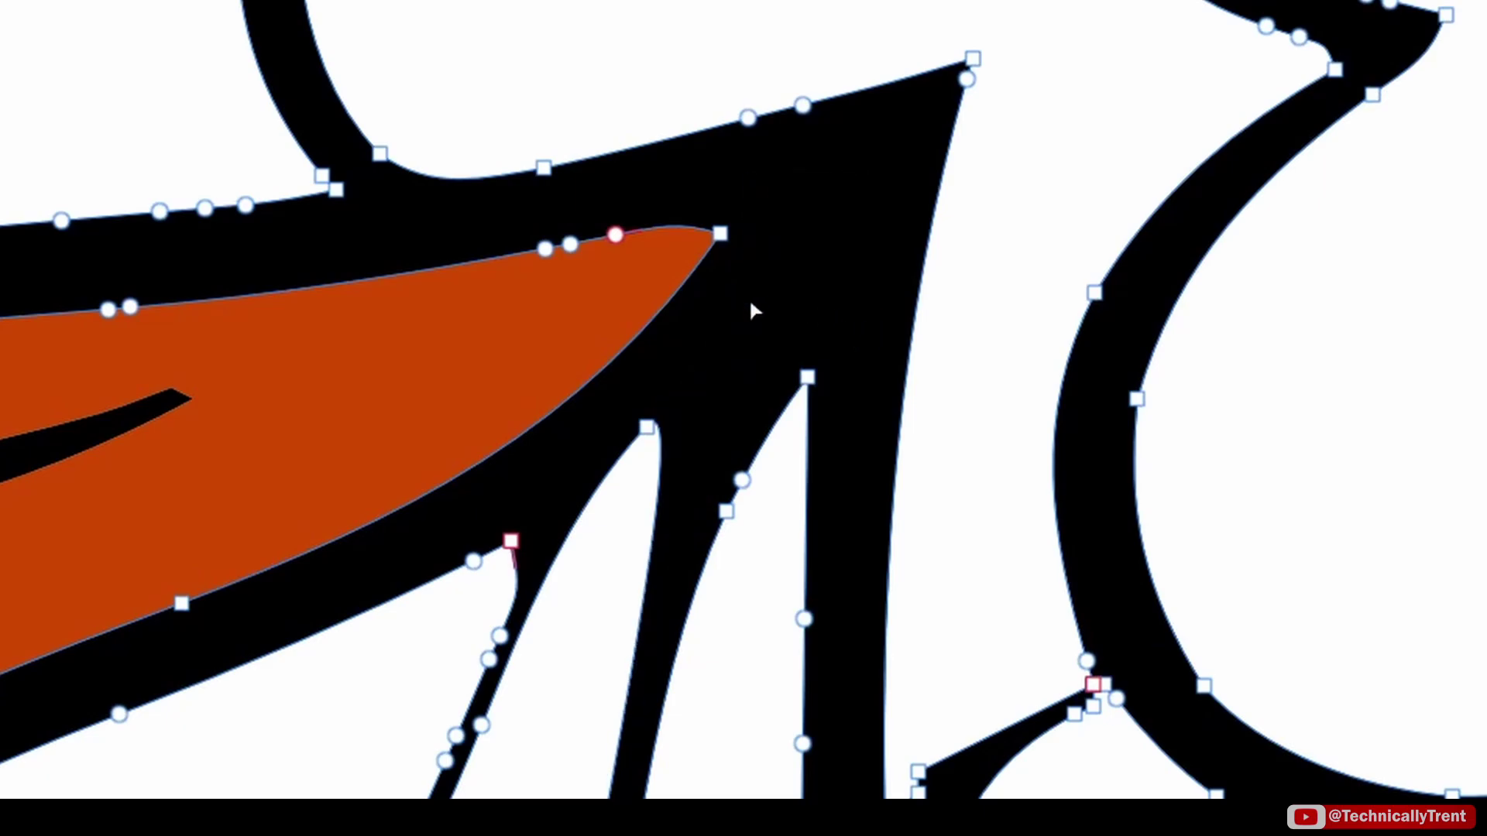
drag(807, 377, 787, 345)
- Flood-fill the lower outer rim of the right ear with CF4800
scroll(817, 398, down, 3)
scroll(818, 399, down, 5)
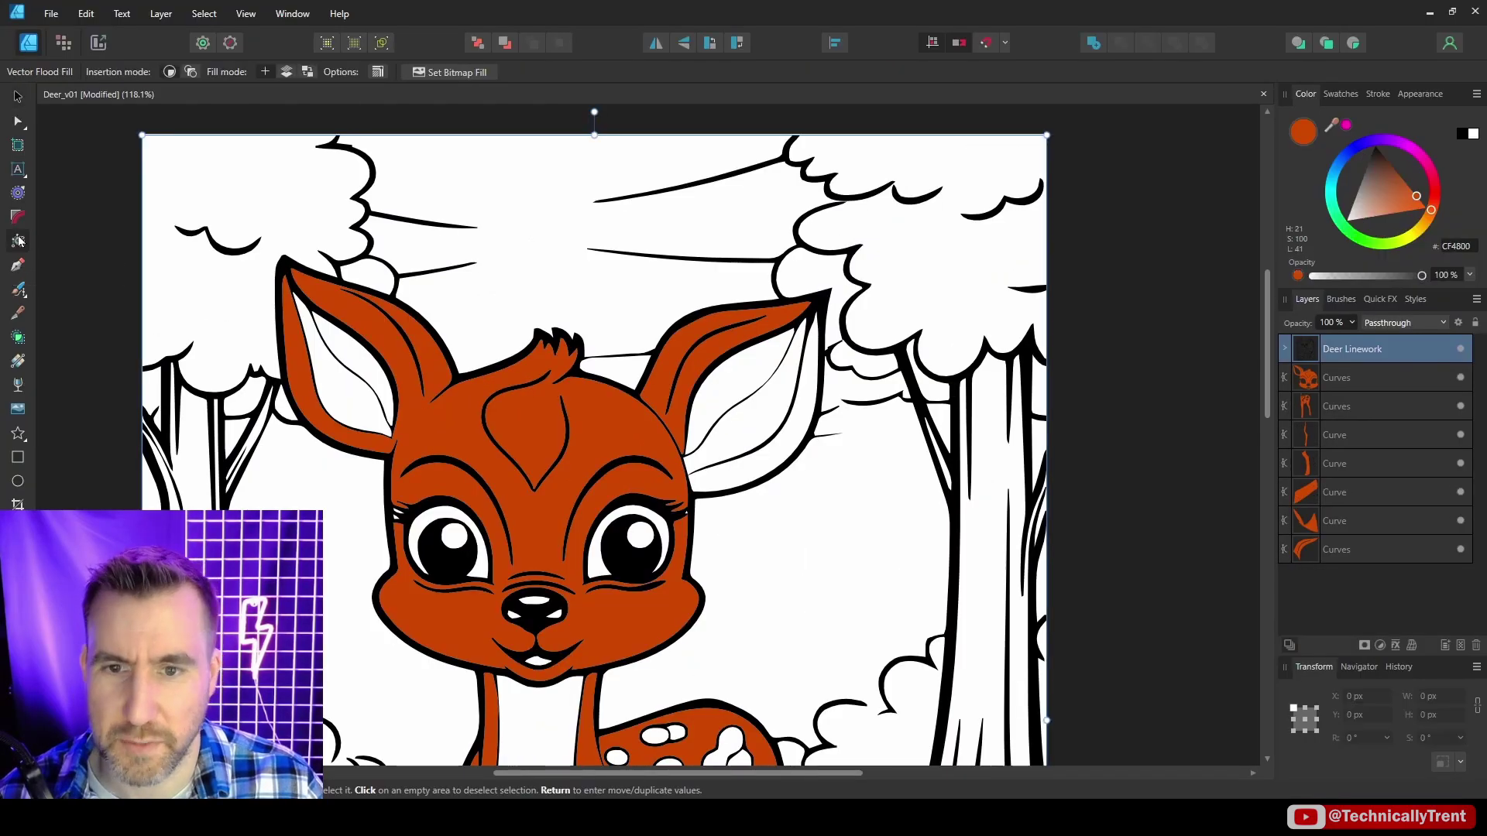
scroll(825, 414, down, 3)
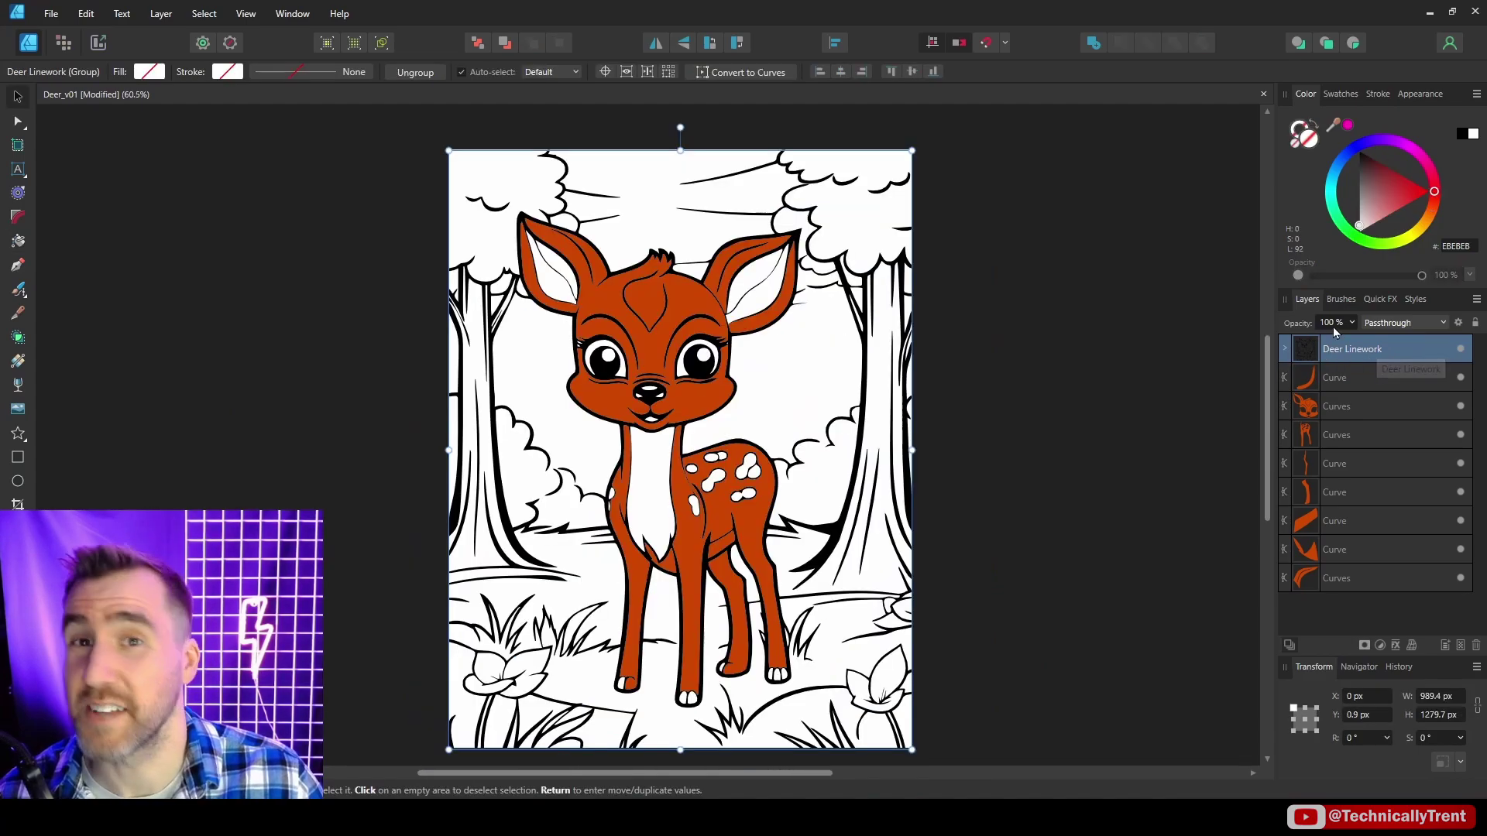
- Merge all the orange fill curves beneath the Deer Linework group into a single shape with the Add operation
click(1462, 350)
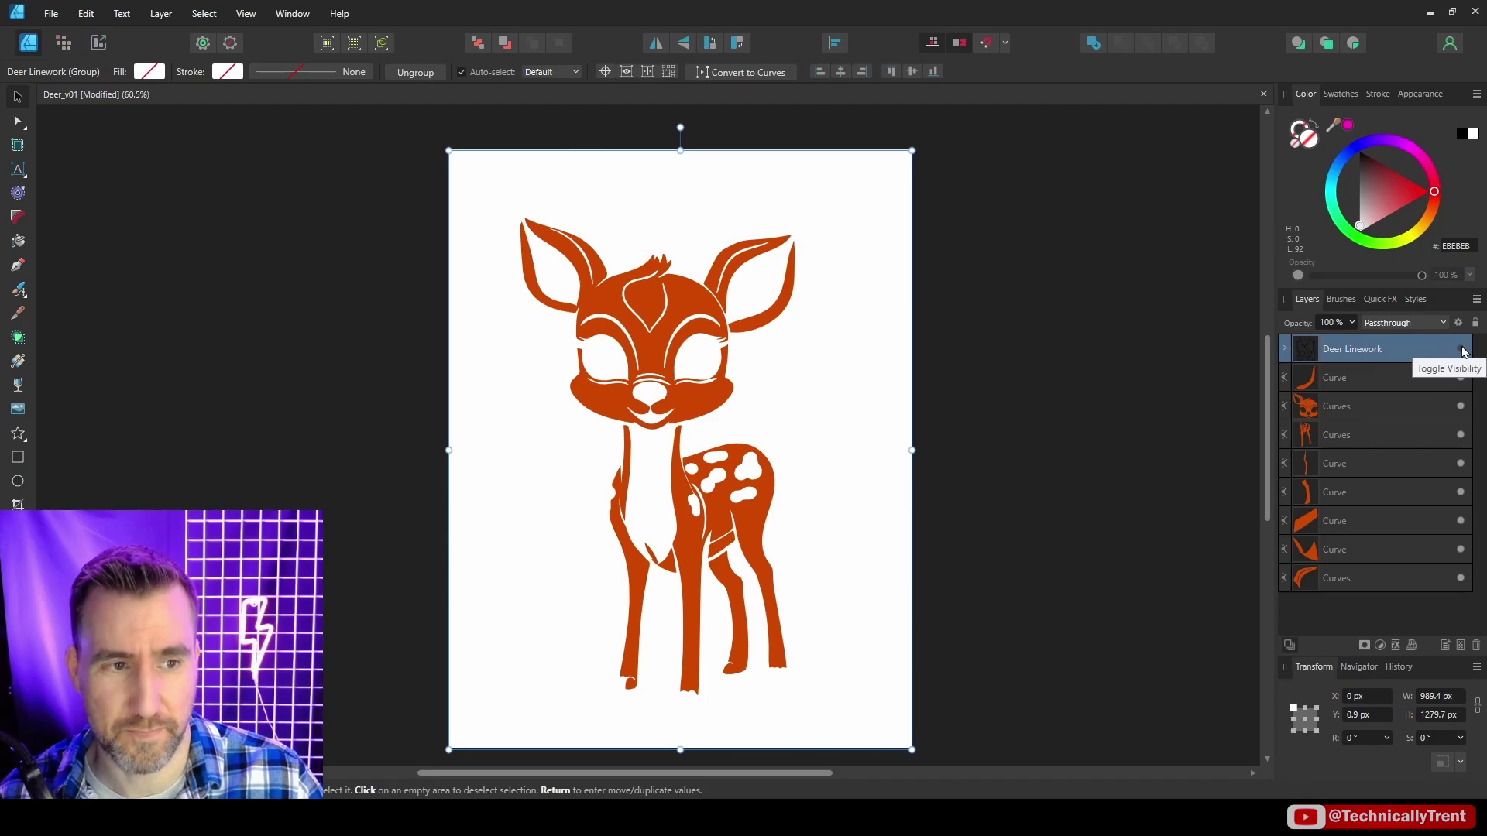
click(1462, 350)
click(1317, 379)
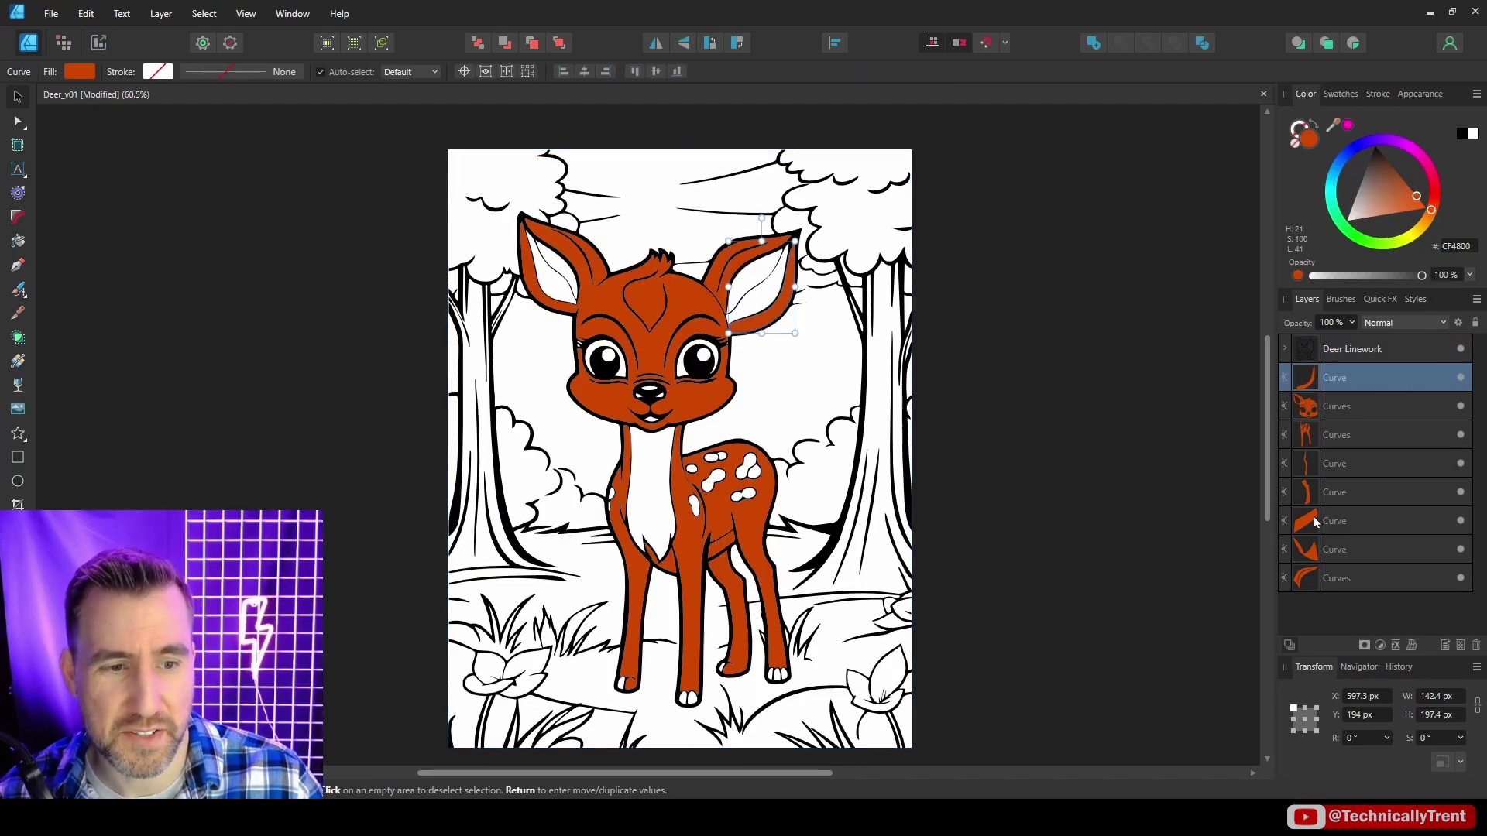
shift+click(1311, 579)
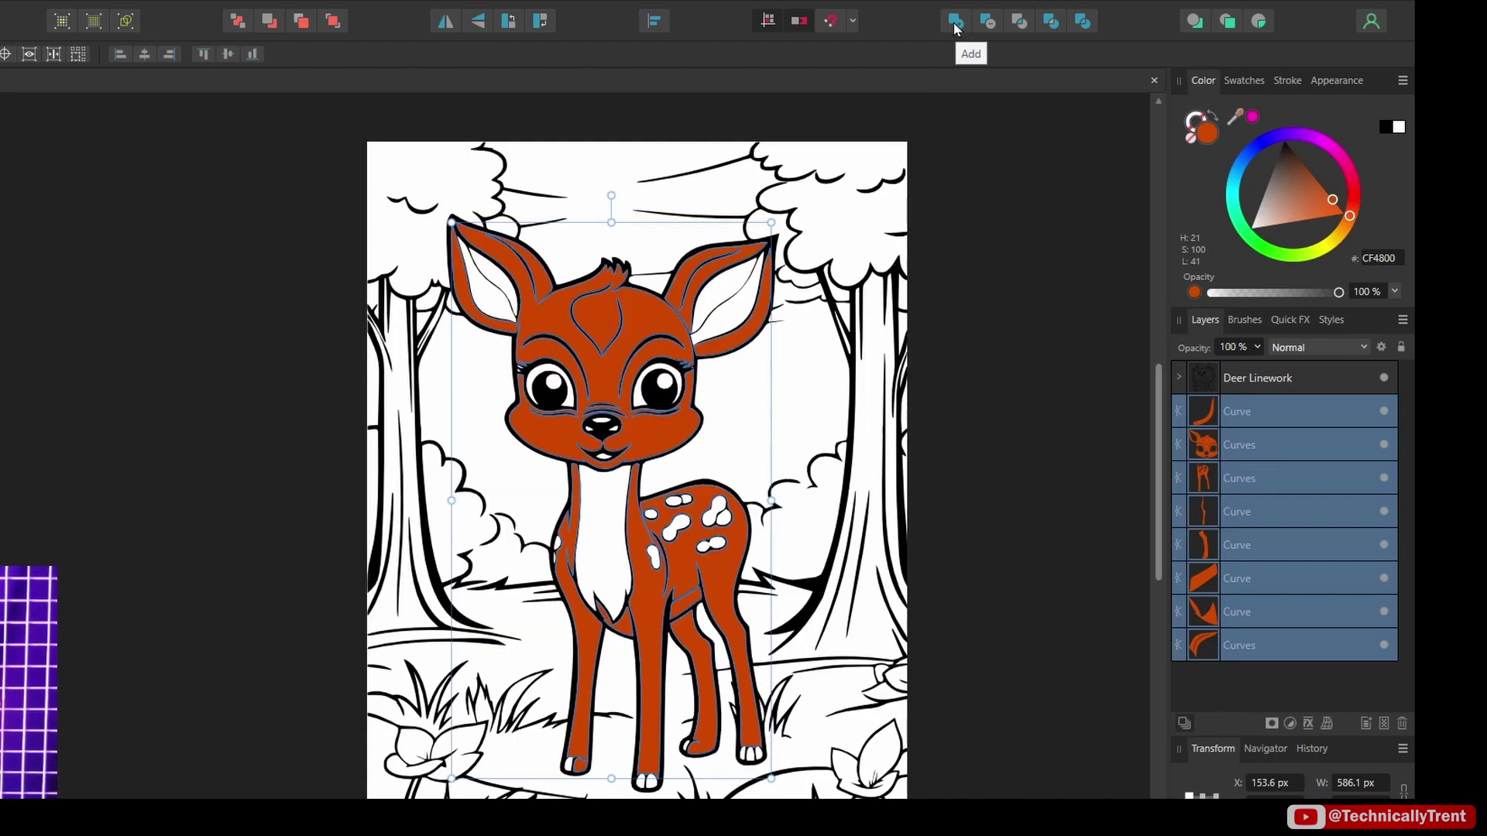
click(956, 29)
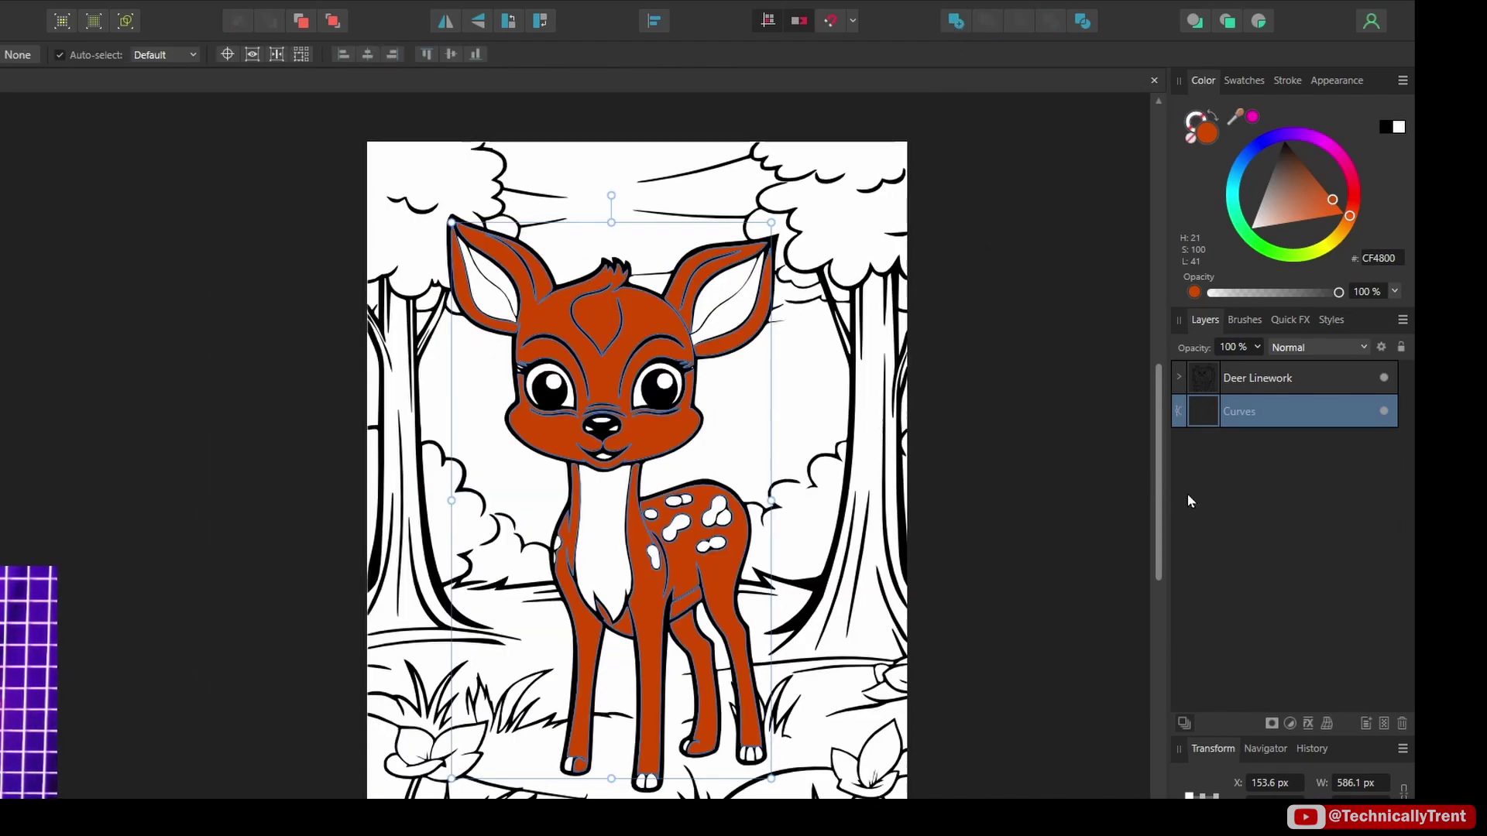
- Rename the merged orange shape as Deer Body and the linework group as Linework
click(1384, 412)
click(1384, 412)
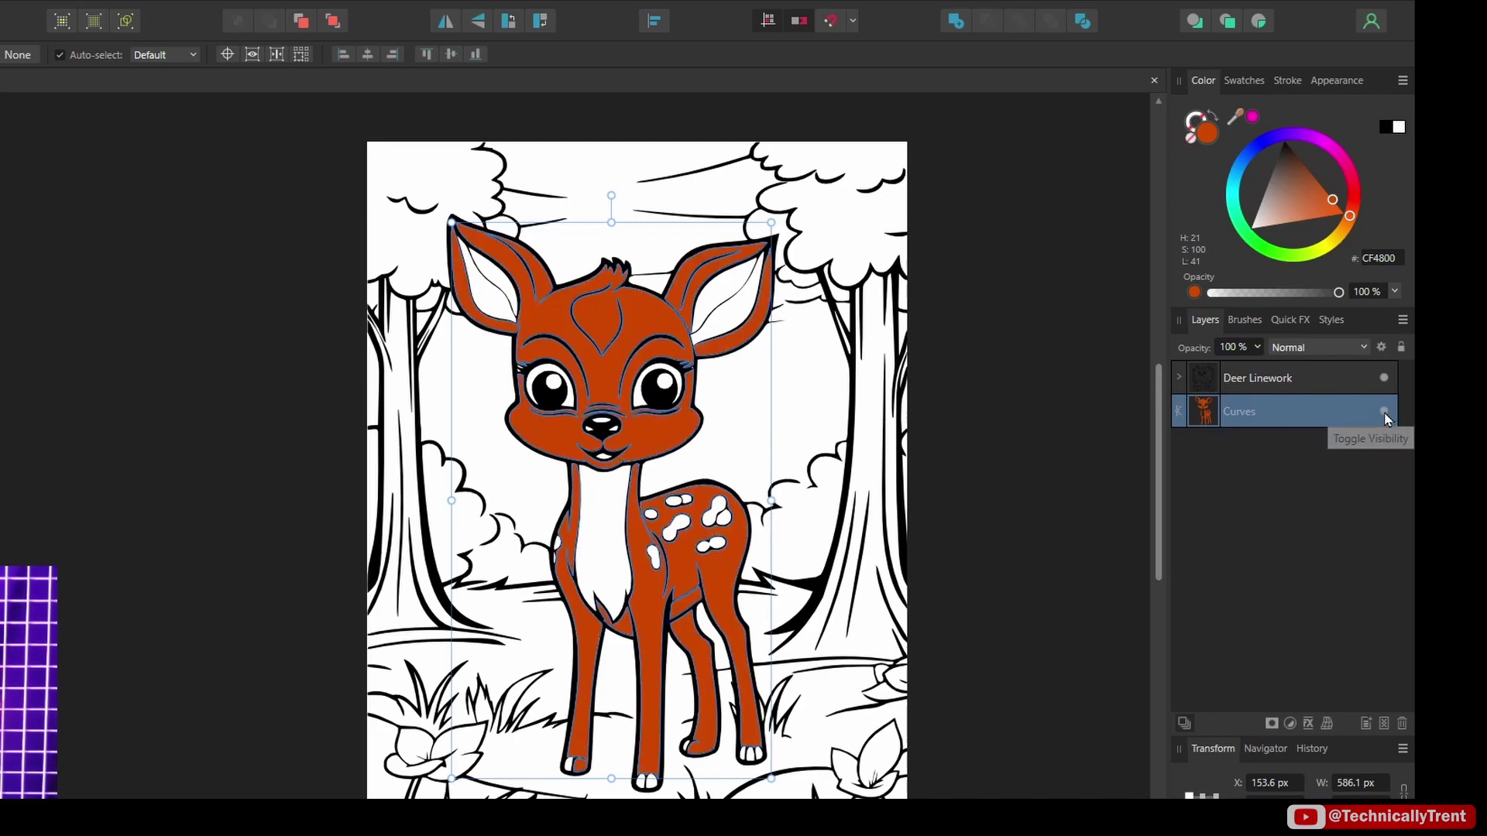
double_click(1244, 411)
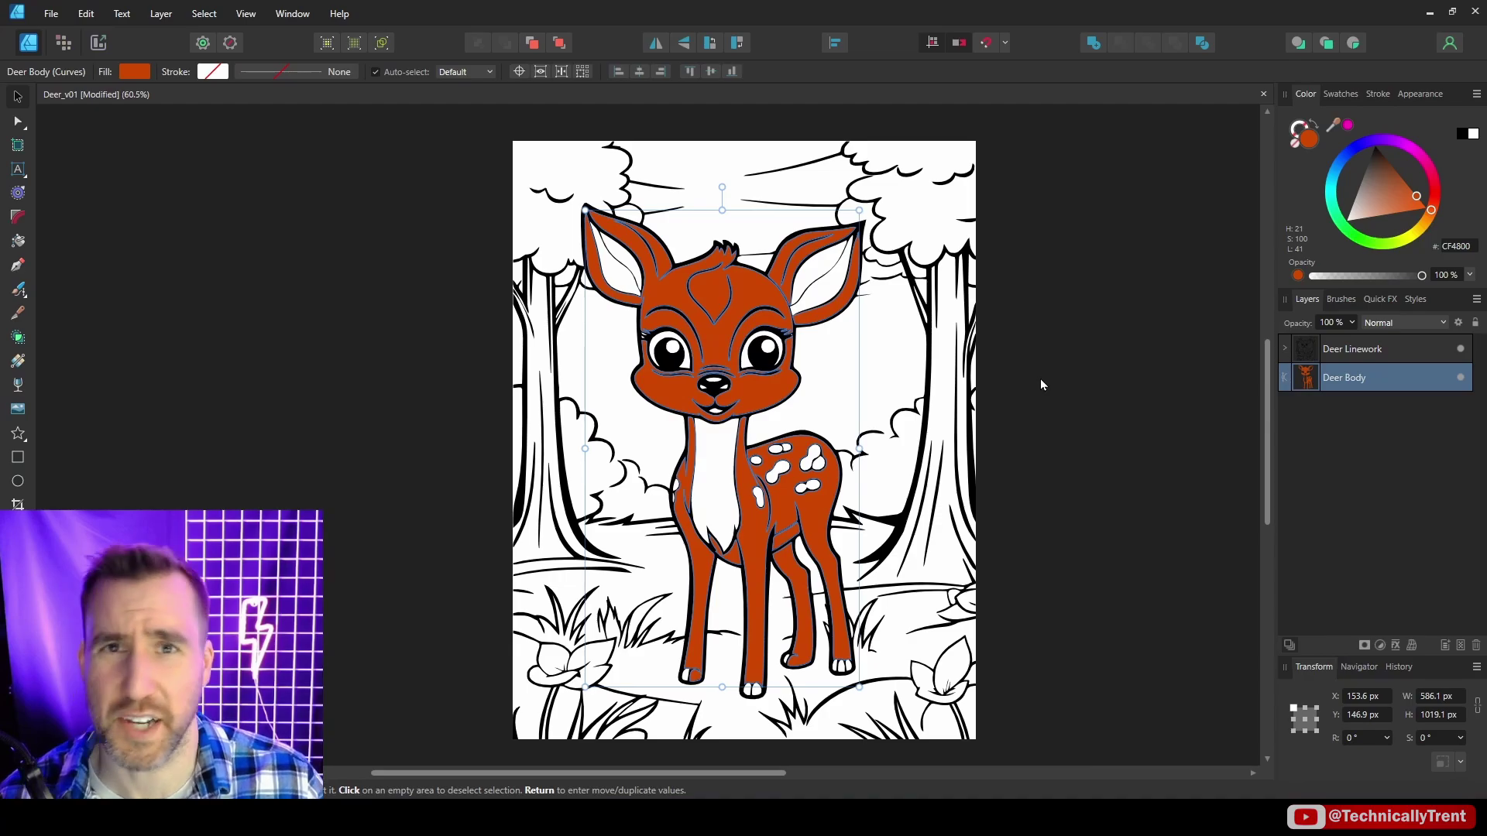
click(869, 207)
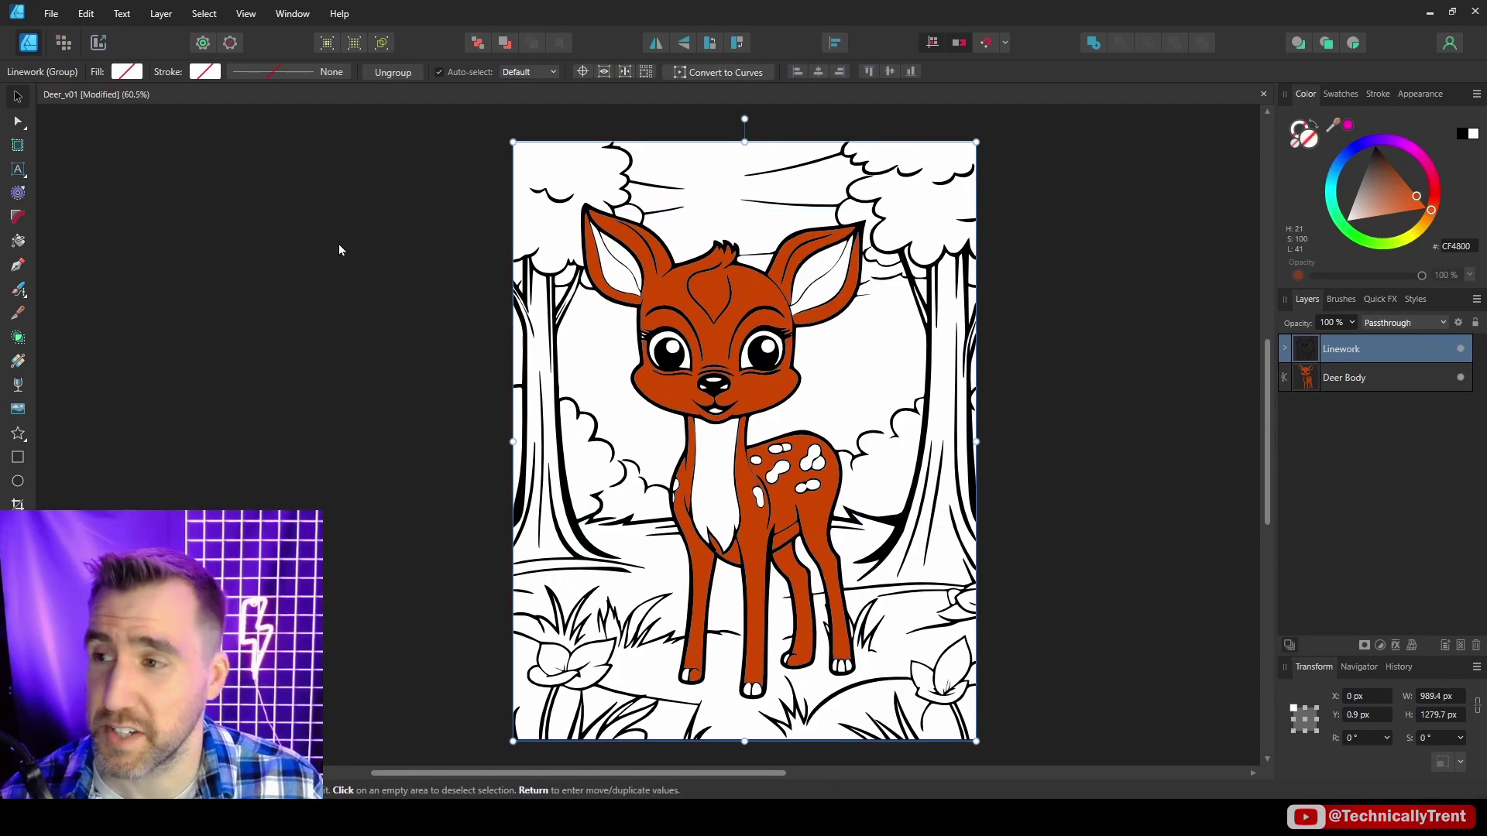
- Try a vector flood fill with green 426E33 on the deer's white chest and undo it
click(19, 242)
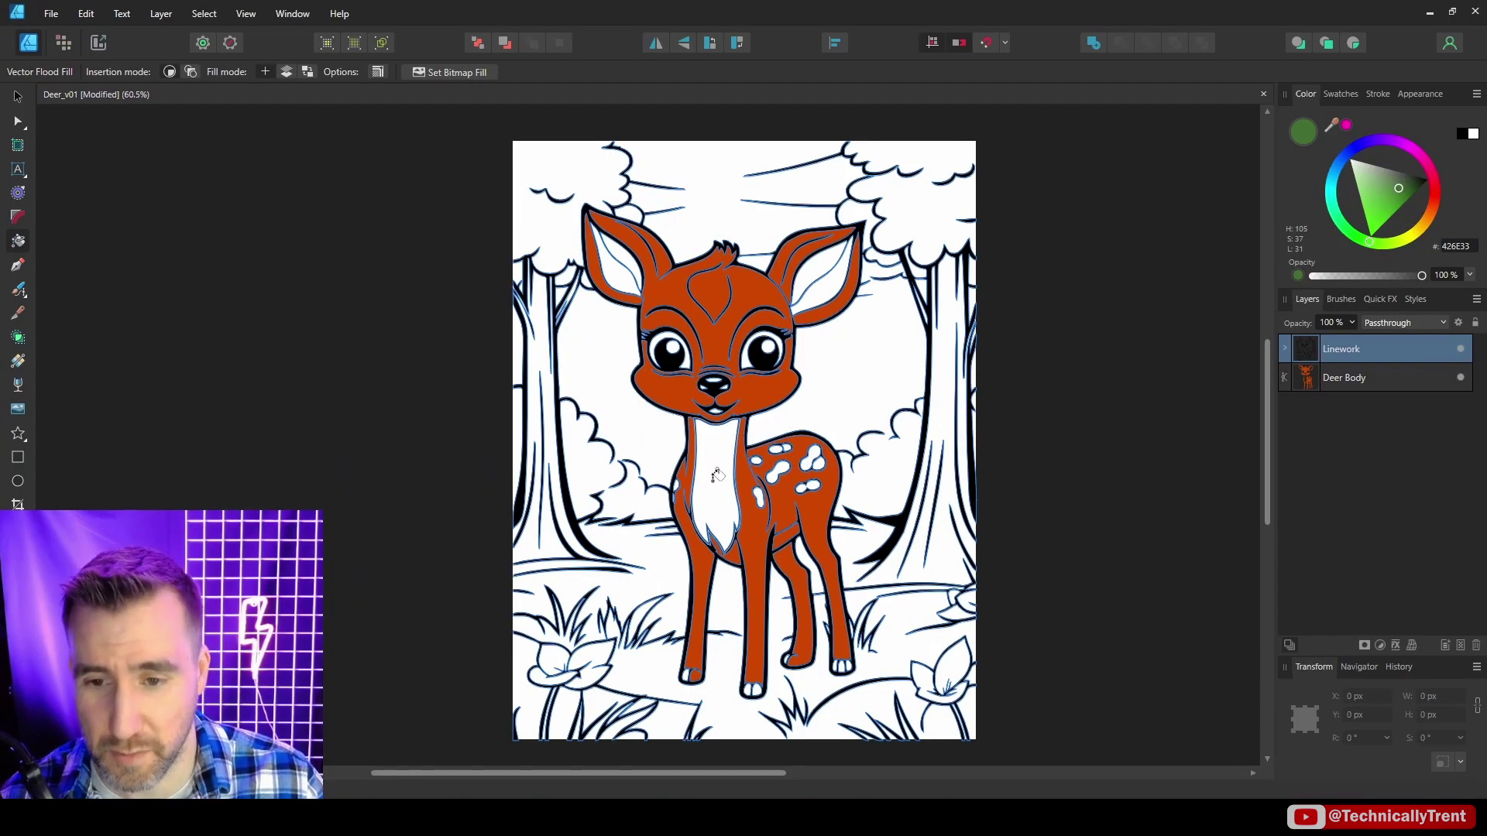
click(719, 456)
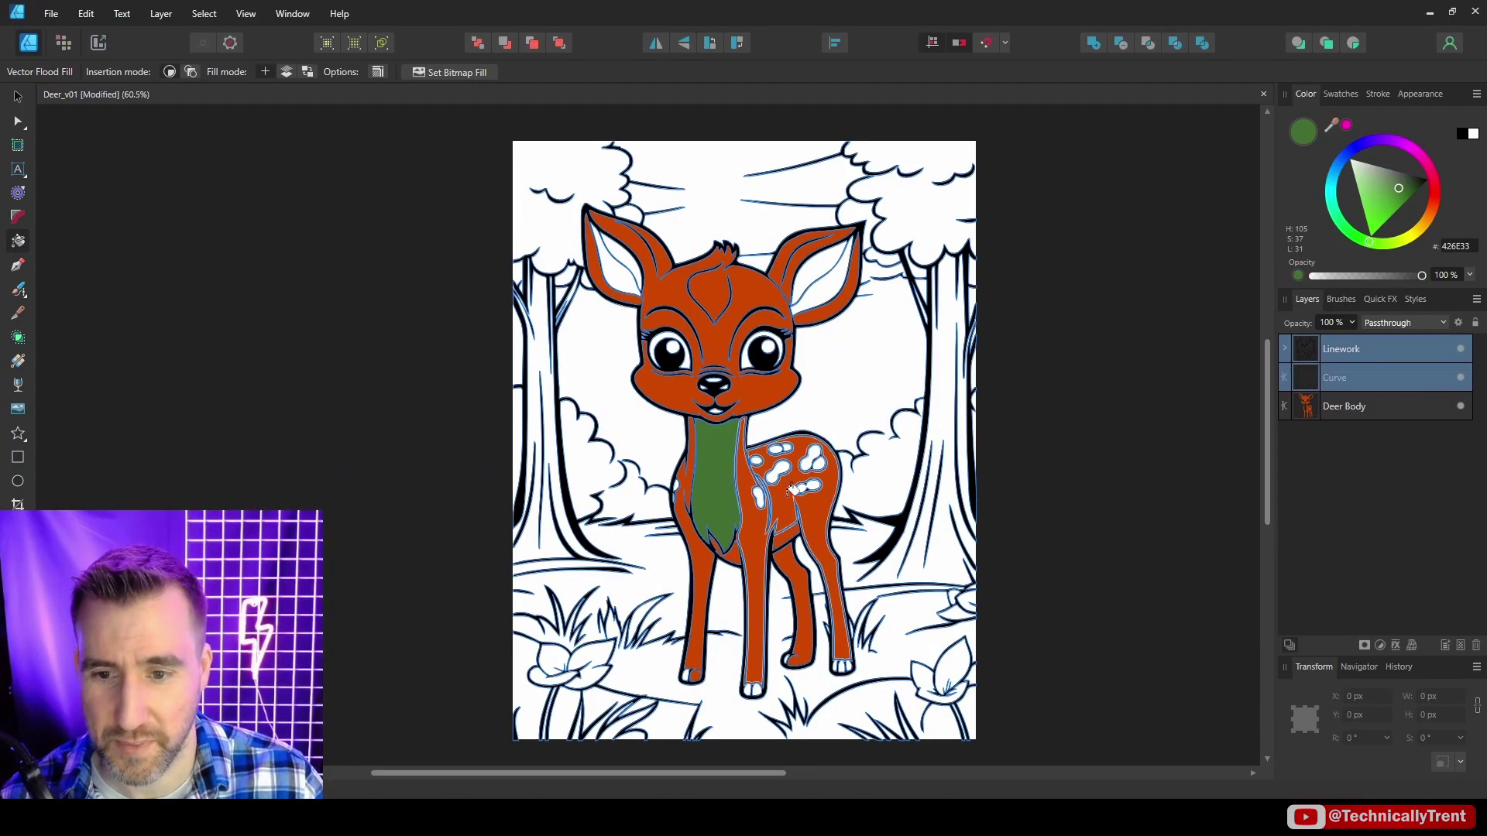
key(ctrl+z)
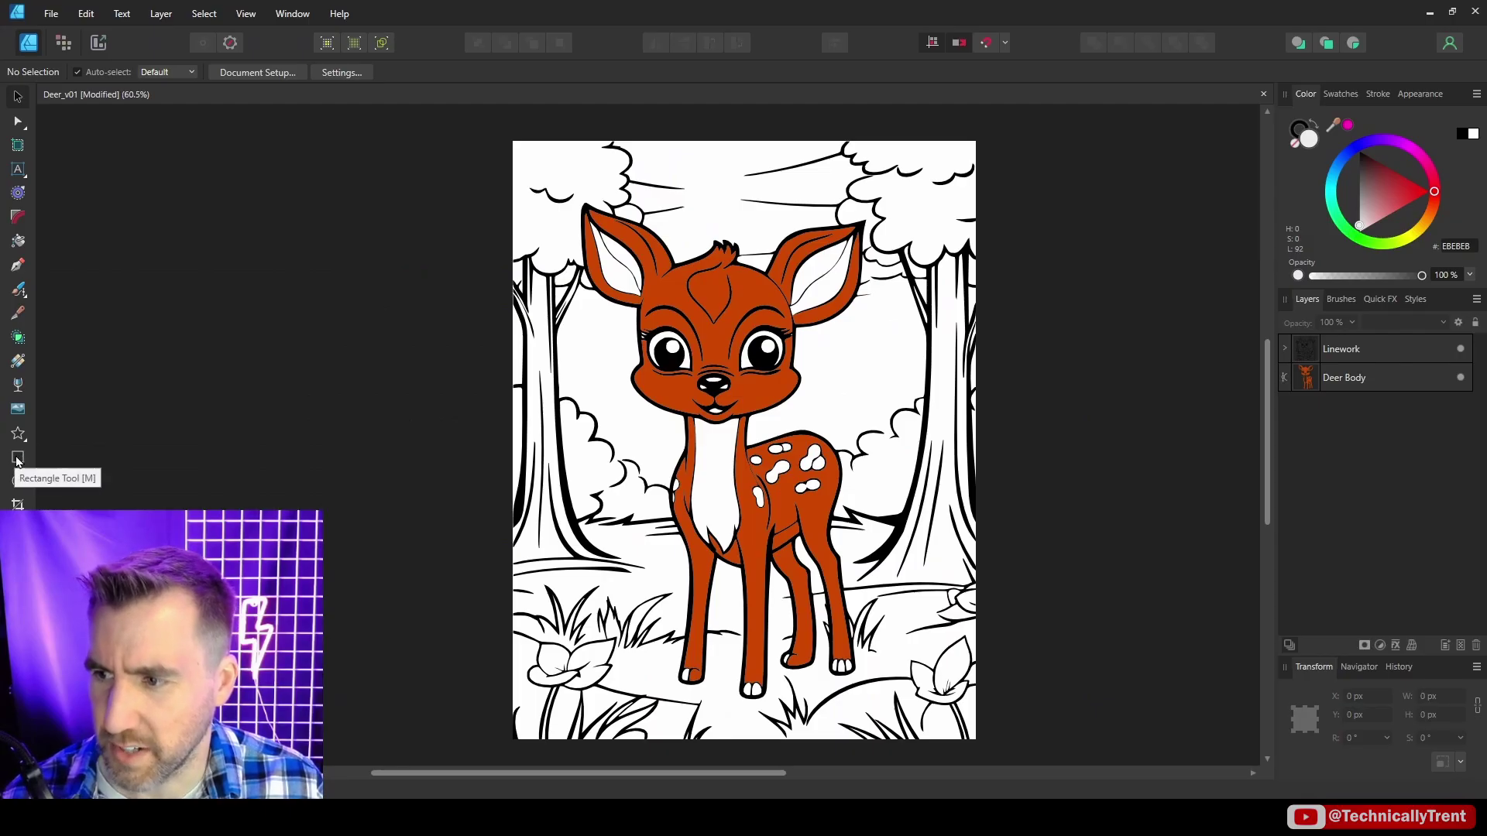
- Draw an unfilled rectangle about 764 by 837 px around the deer with a magenta FF00B6 stroke
click(9, 178)
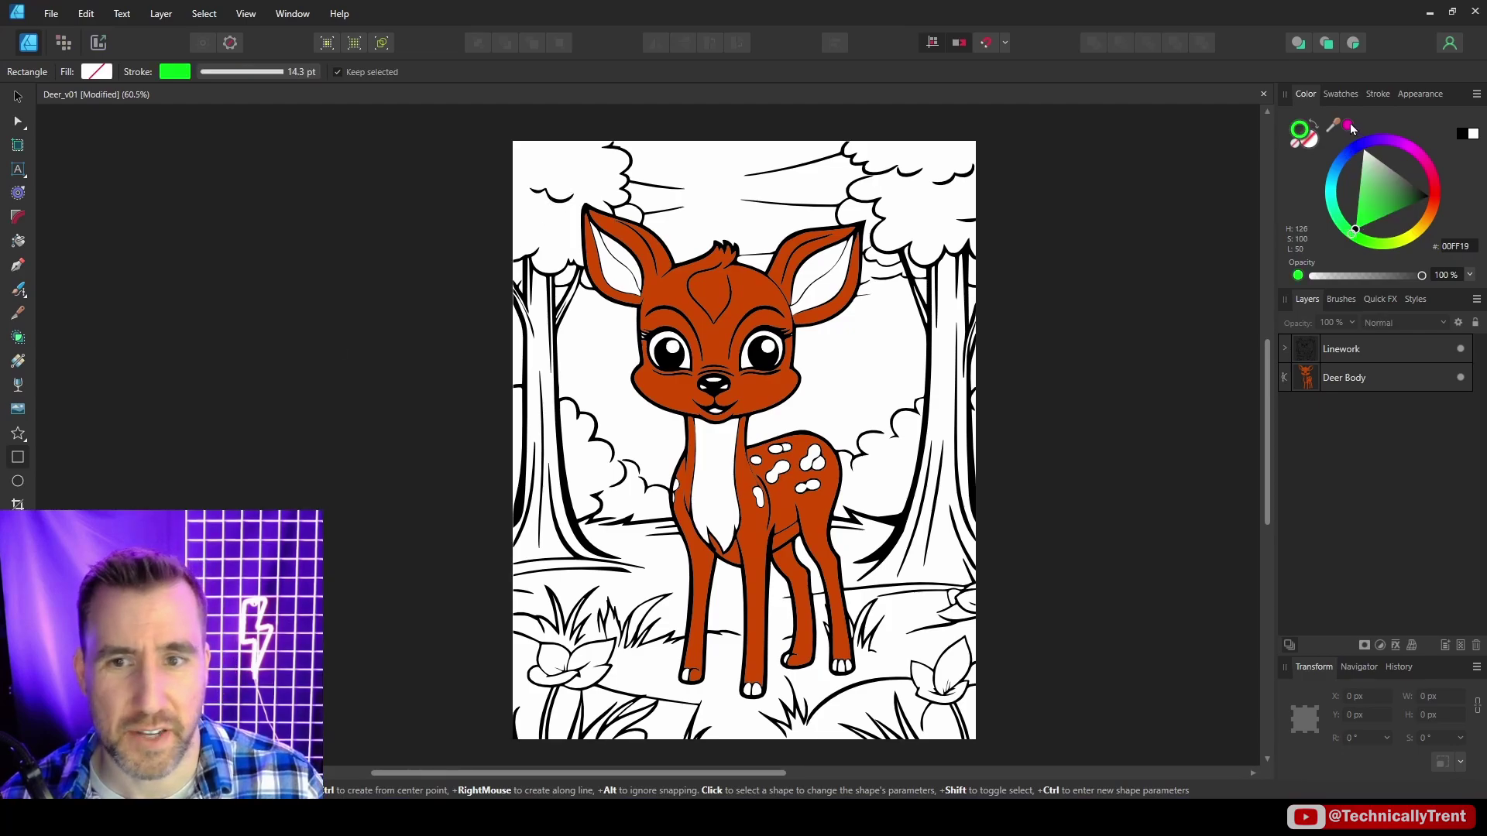
click(1349, 125)
drag(546, 173, 904, 564)
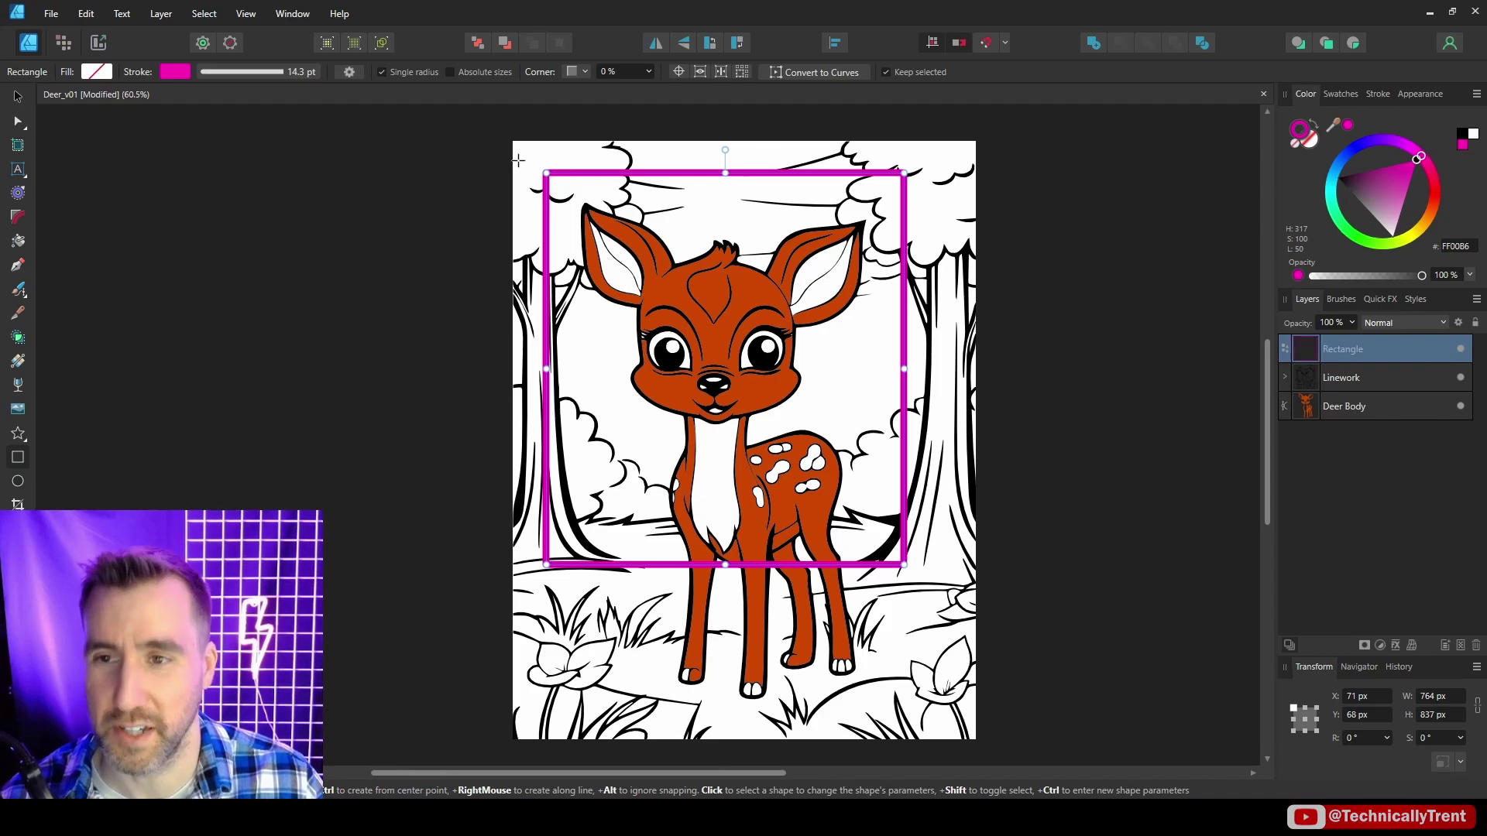
- Stretch the magenta rectangle to about 972 by 1267 px so it frames the artwork just inside the page edges
drag(546, 174, 519, 145)
drag(383, 26, 382, 24)
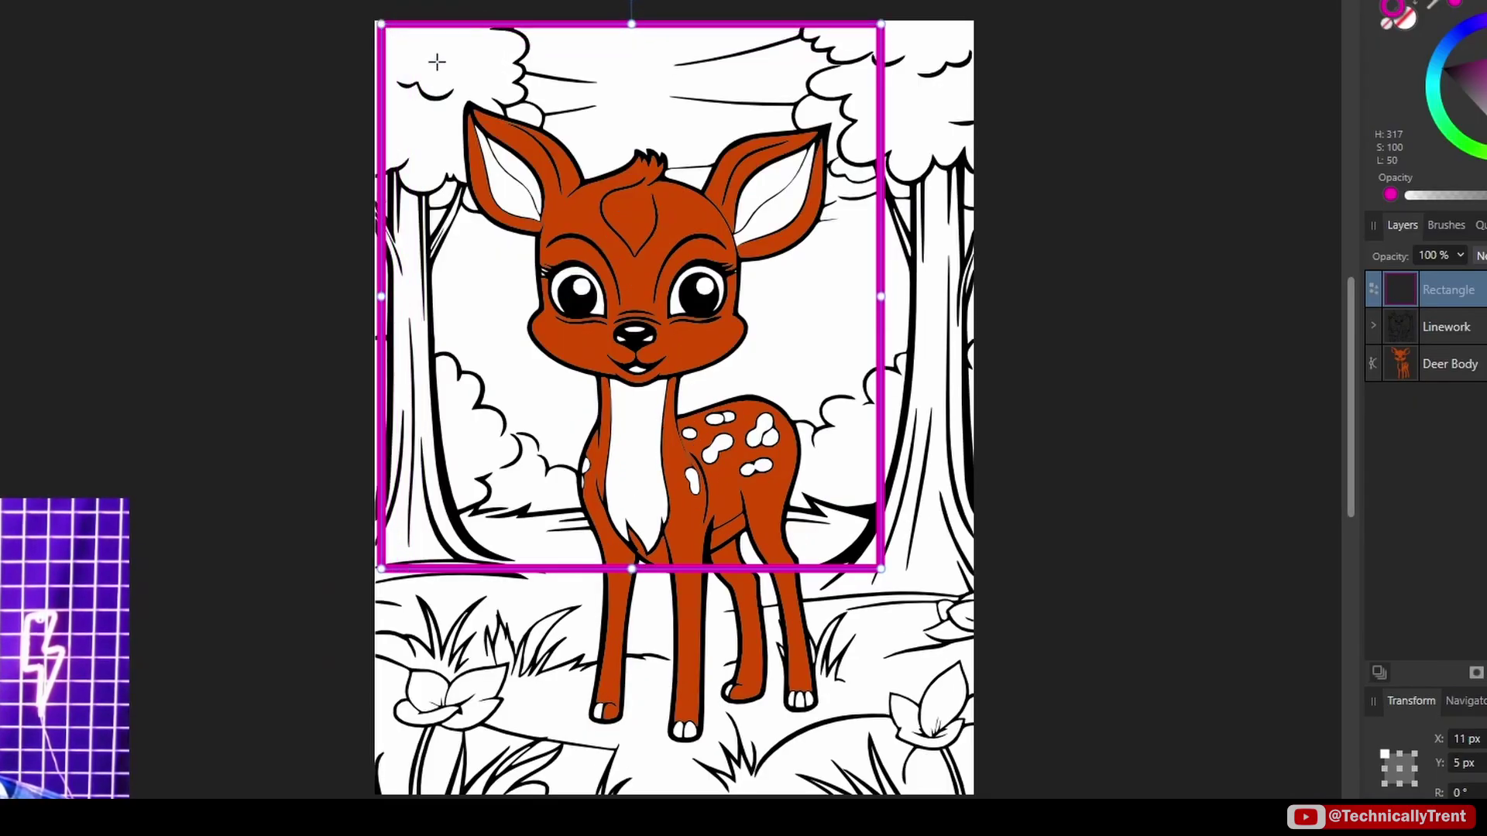
drag(880, 297, 972, 297)
drag(677, 568, 677, 620)
drag(381, 418, 372, 418)
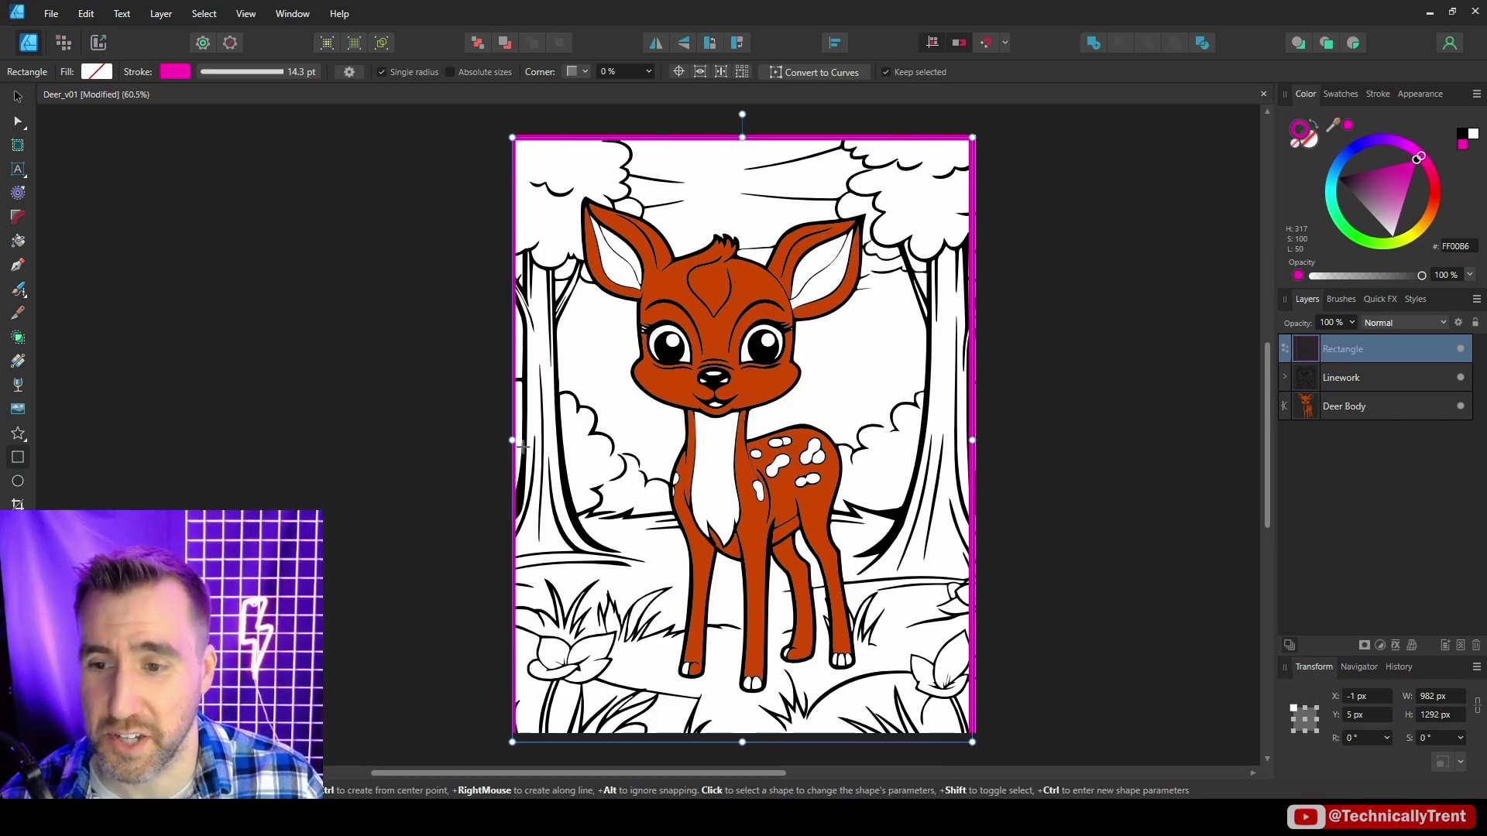
drag(512, 440, 516, 440)
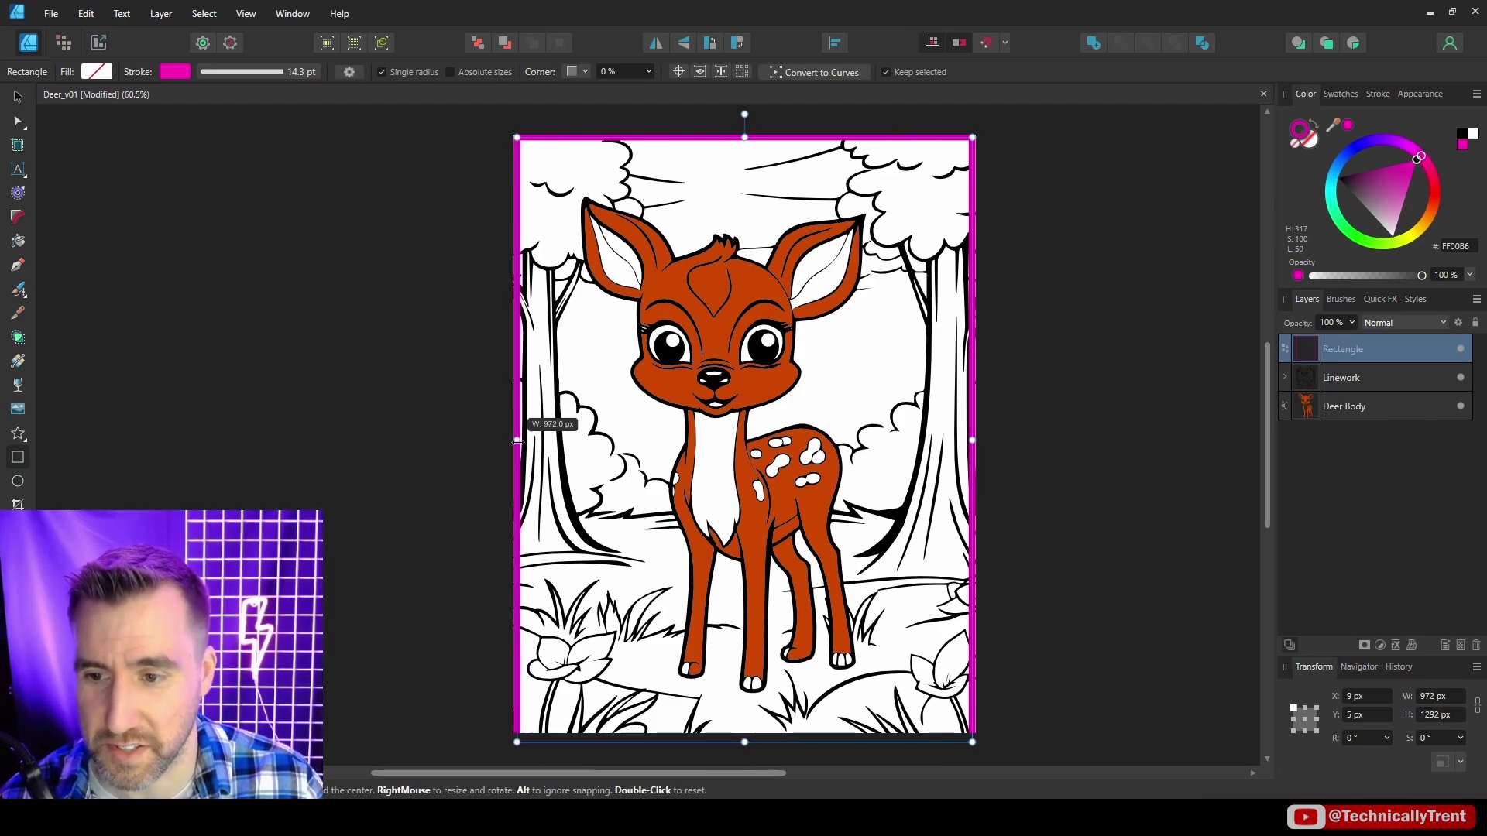
drag(745, 742, 744, 730)
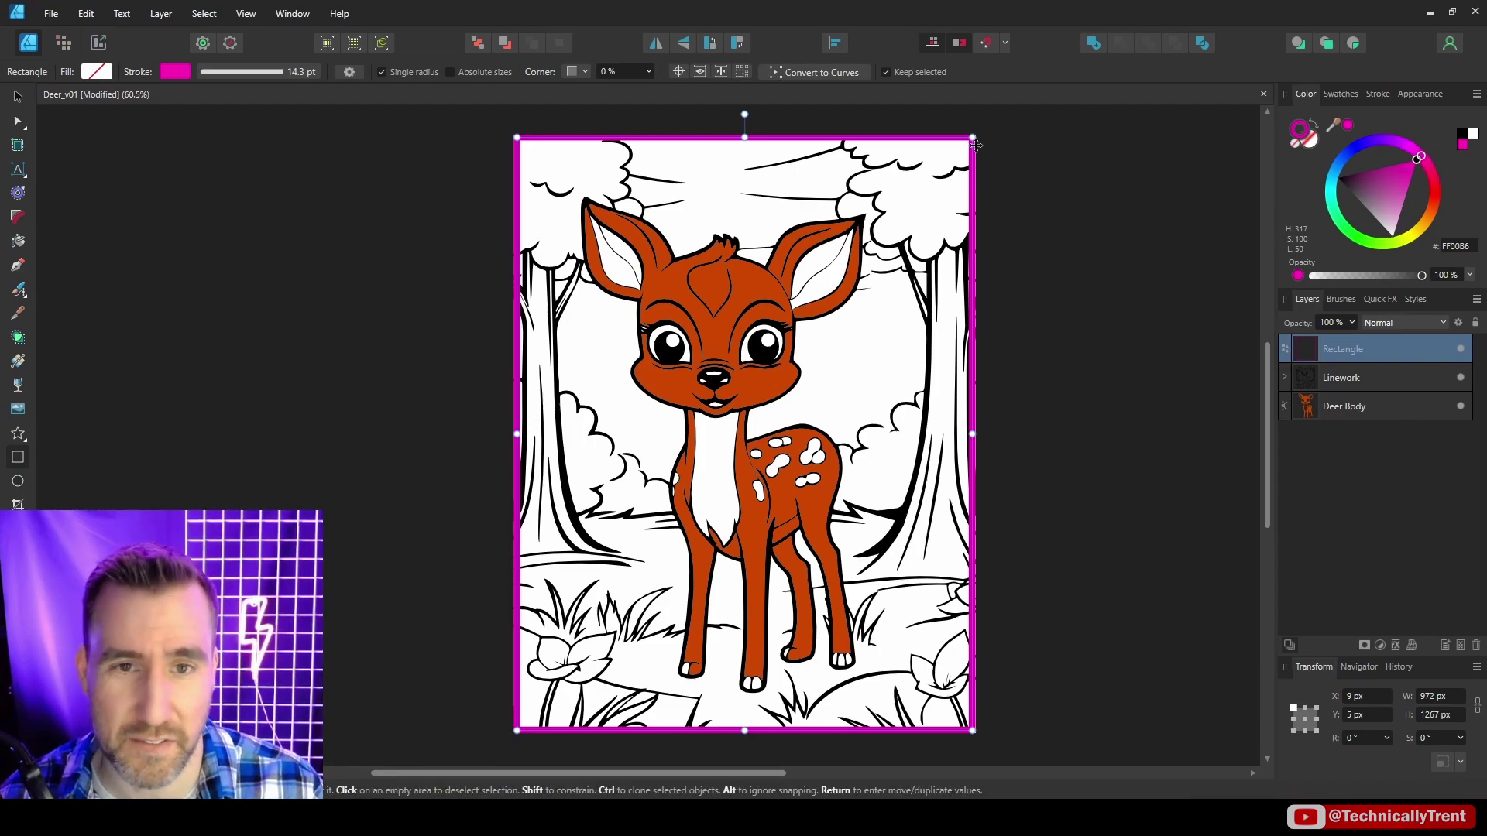
- Set the border rectangle's stroke to black 000000 at 4.5 pt and move the rectangle into the Linework group
click(16, 98)
click(322, 157)
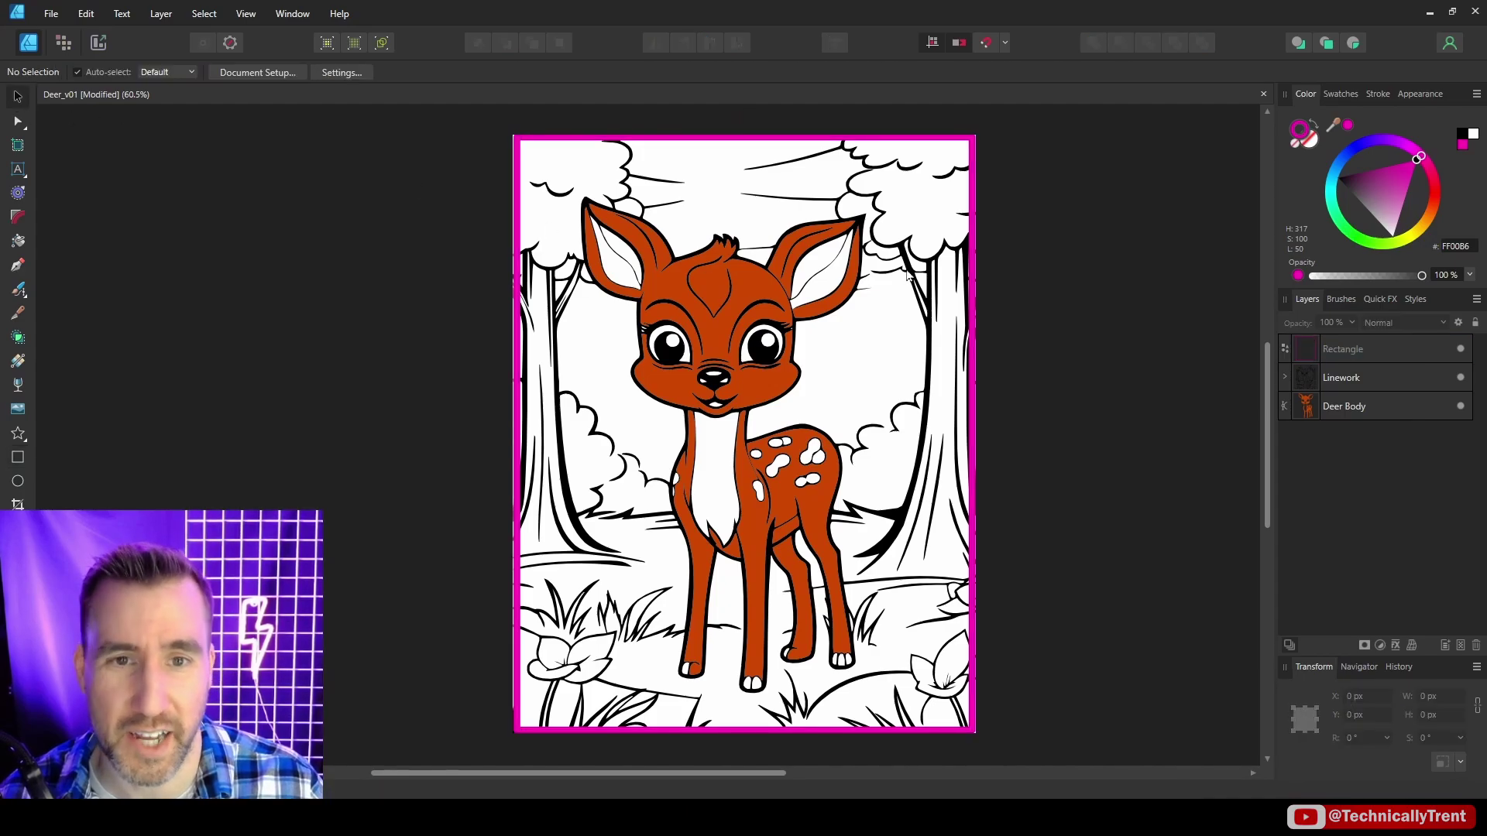
click(1365, 356)
drag(1382, 183, 1284, 180)
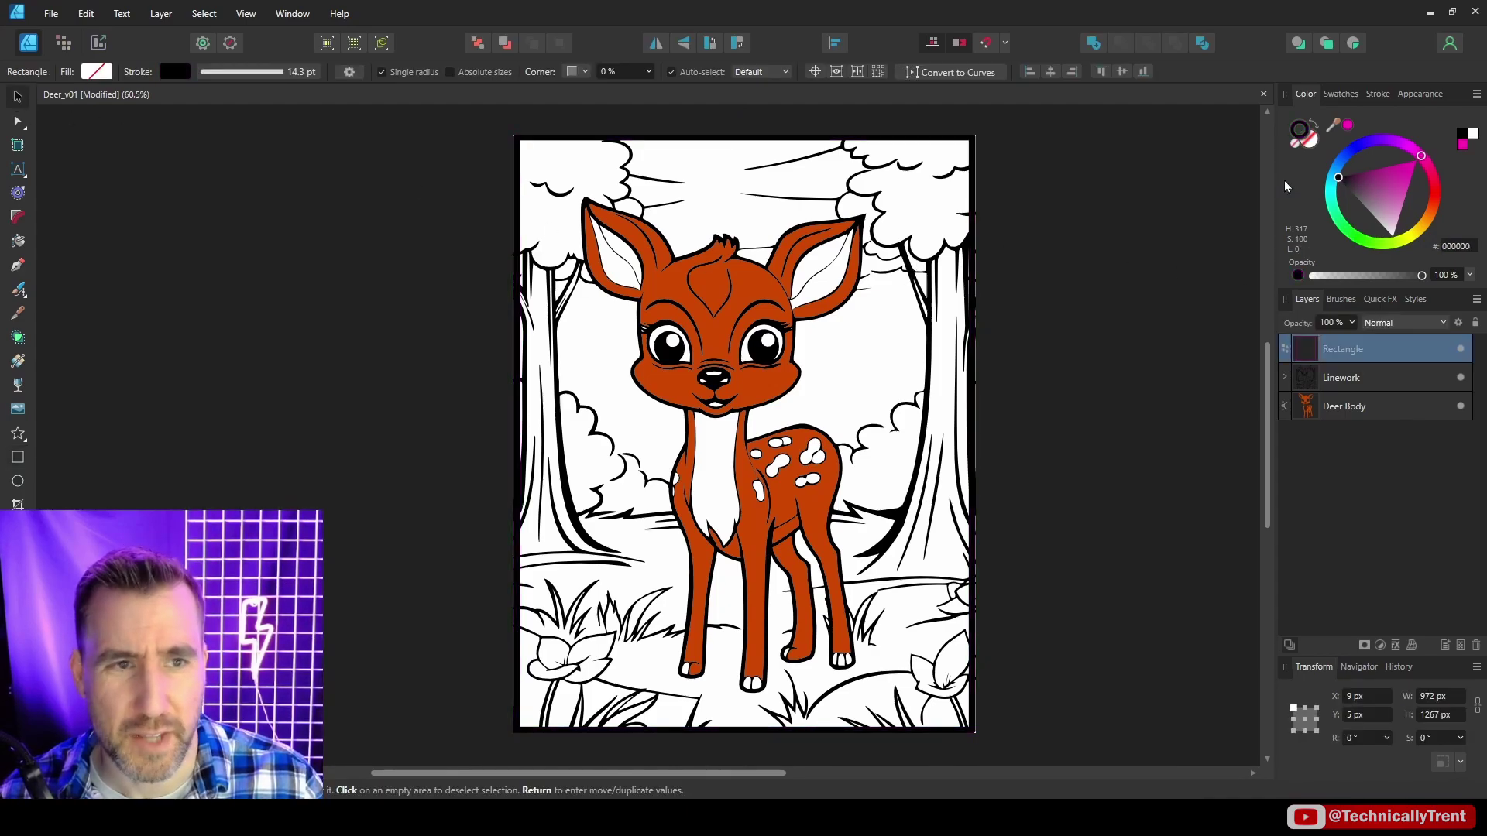
click(1375, 93)
click(471, 119)
scroll(560, 155, up, 5)
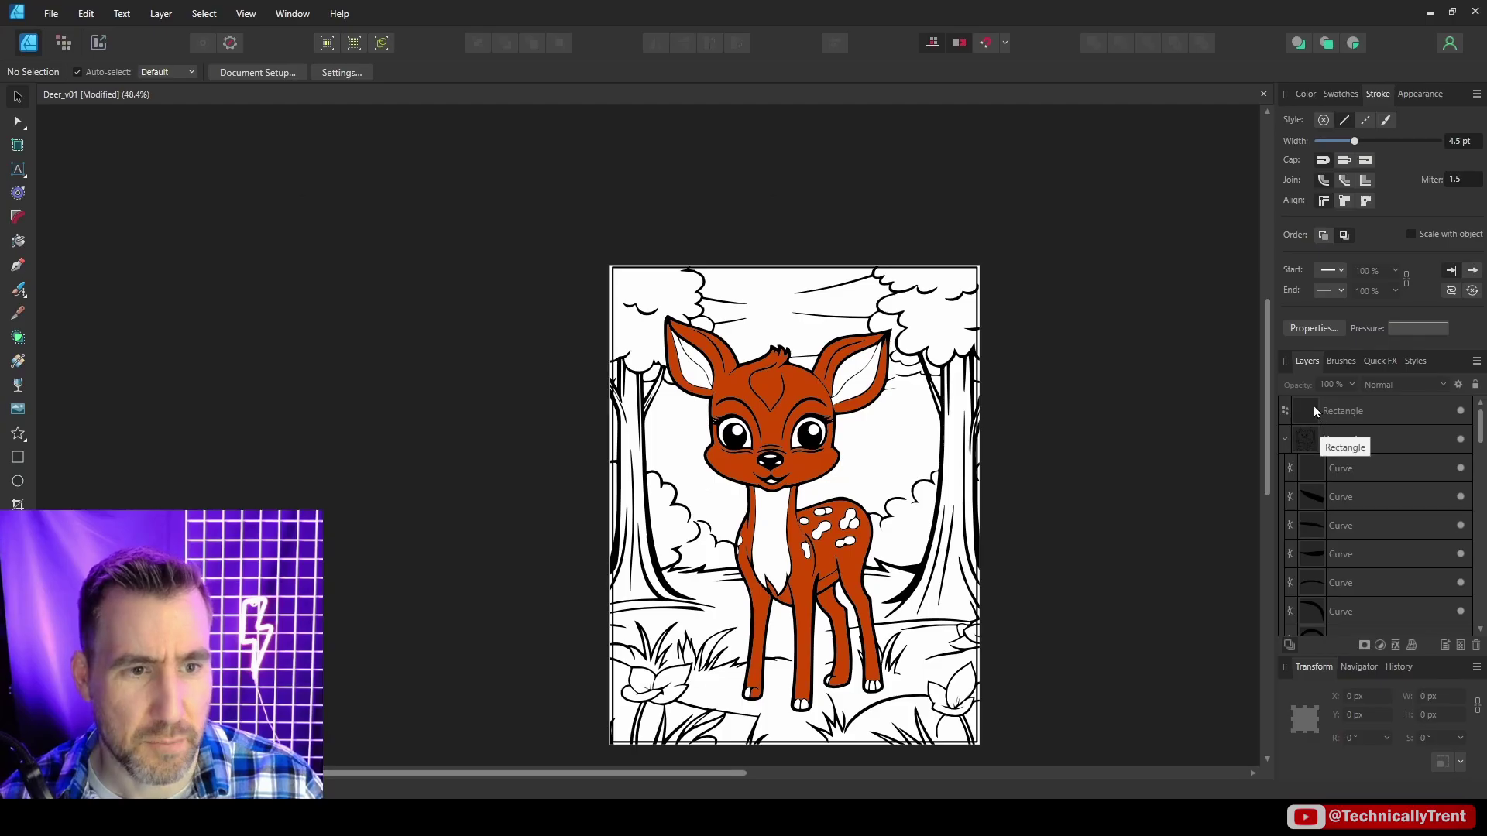
drag(1316, 411, 1322, 449)
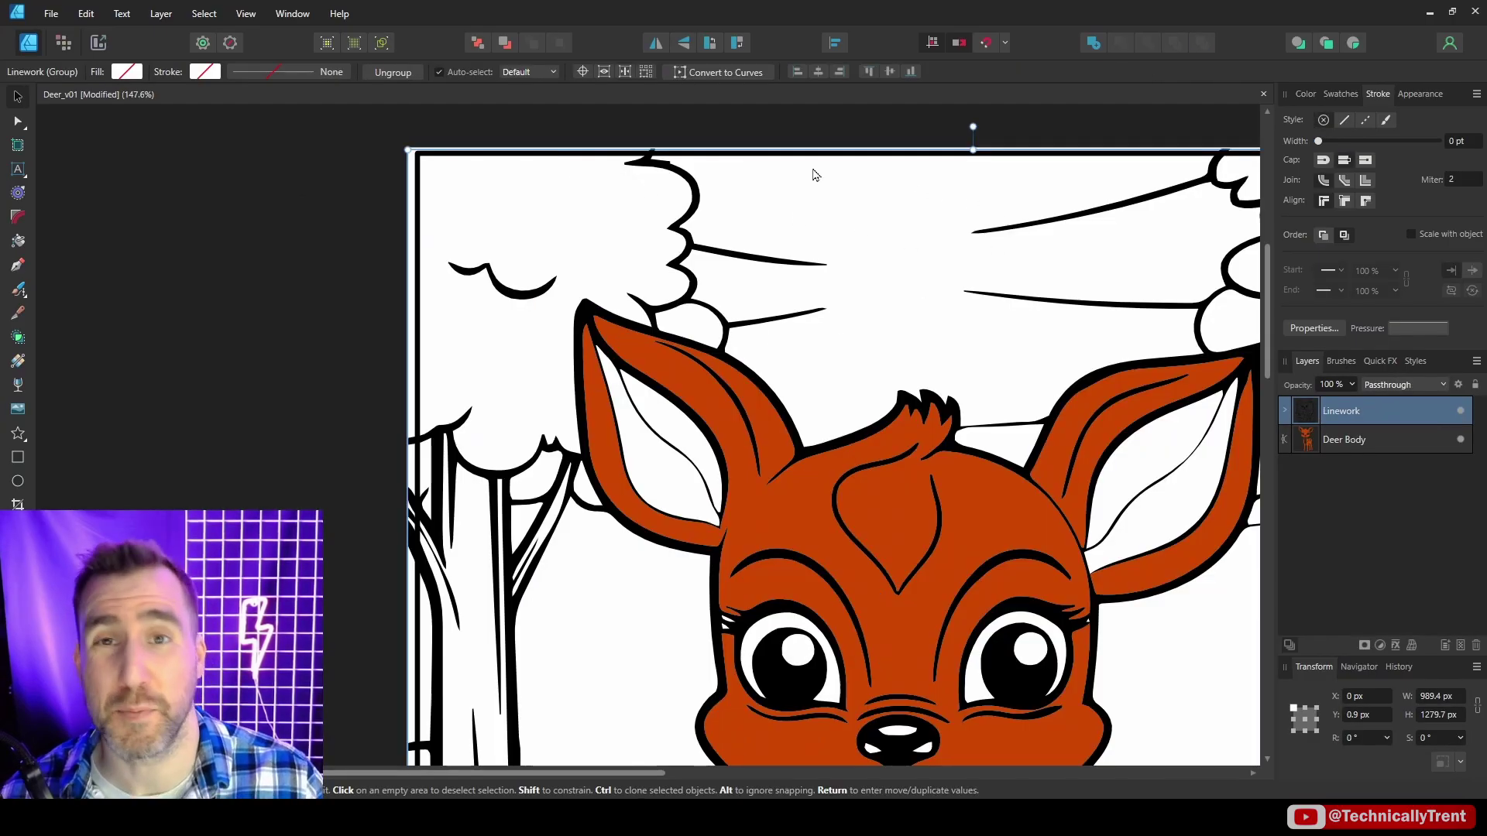
- Flood-fill the left tree's large foliage area with green 4A9033, using the Linework group as the boundary
click(17, 241)
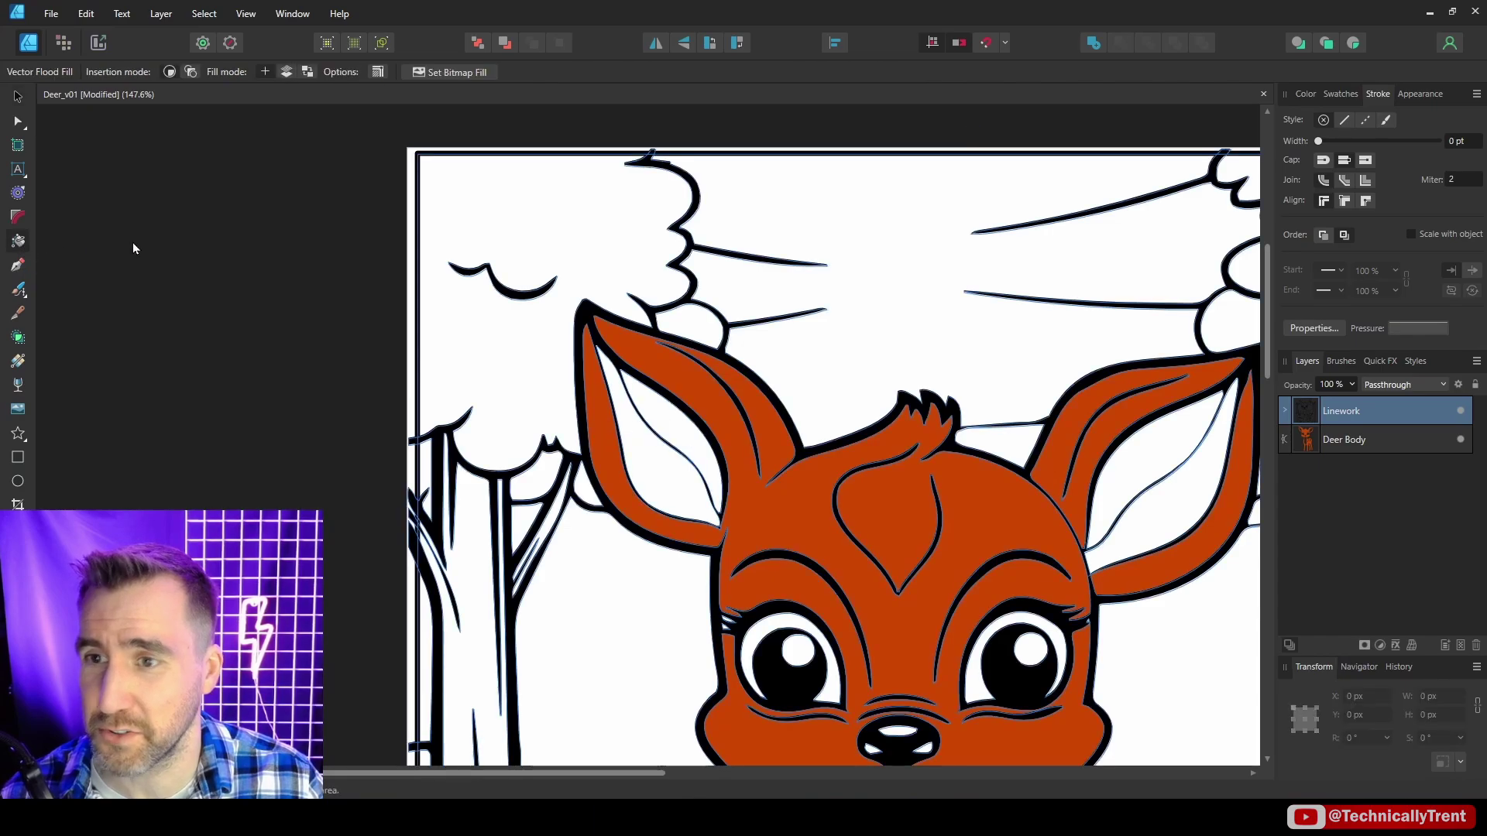
click(1306, 94)
click(1402, 186)
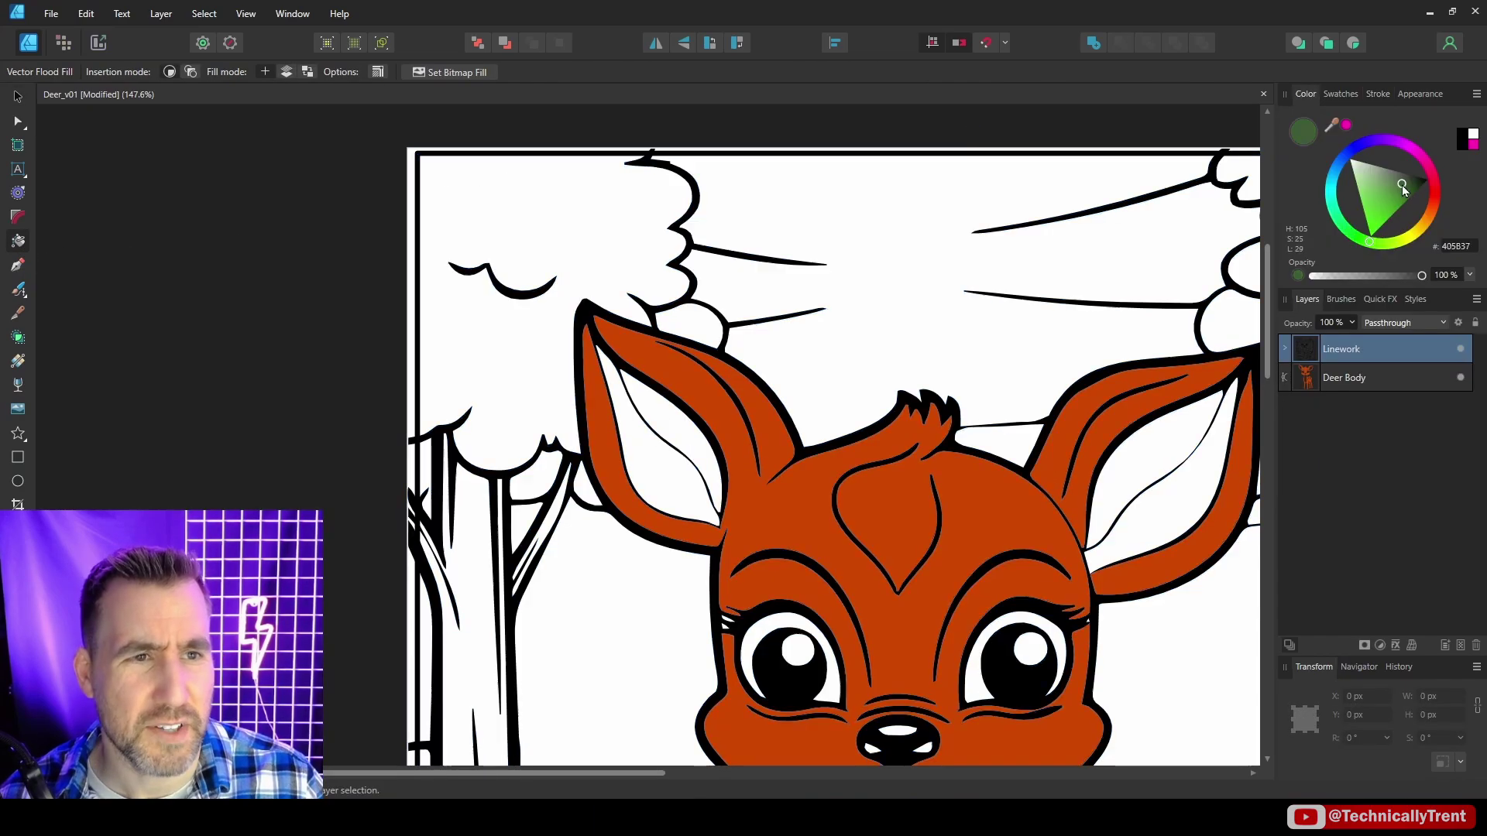
click(597, 209)
scroll(597, 209, down, 3)
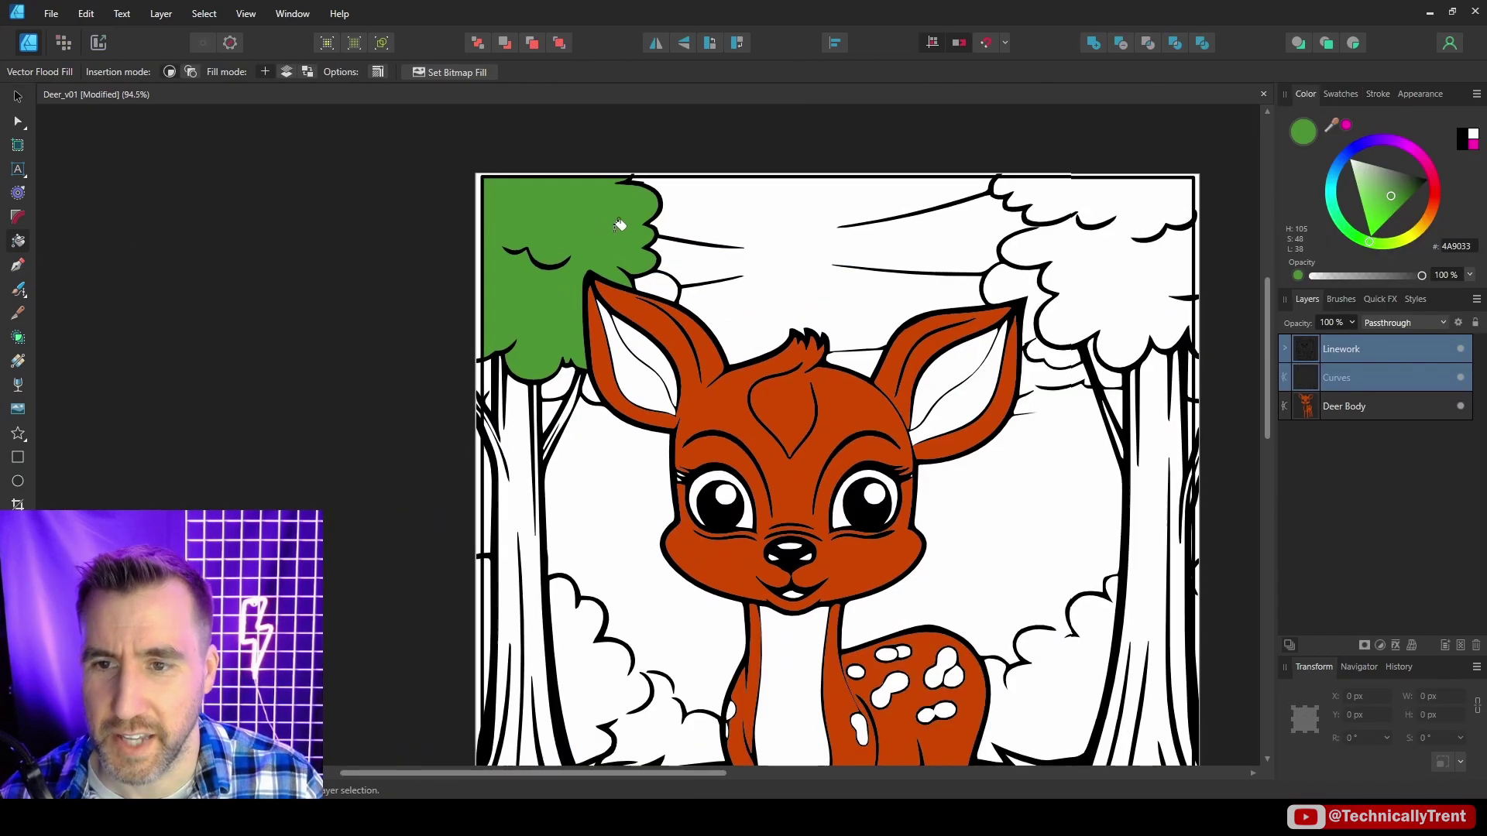
- Try to flood-fill the right tree's foliage with green 4A9033, undo the fill and deselect everything
click(1140, 266)
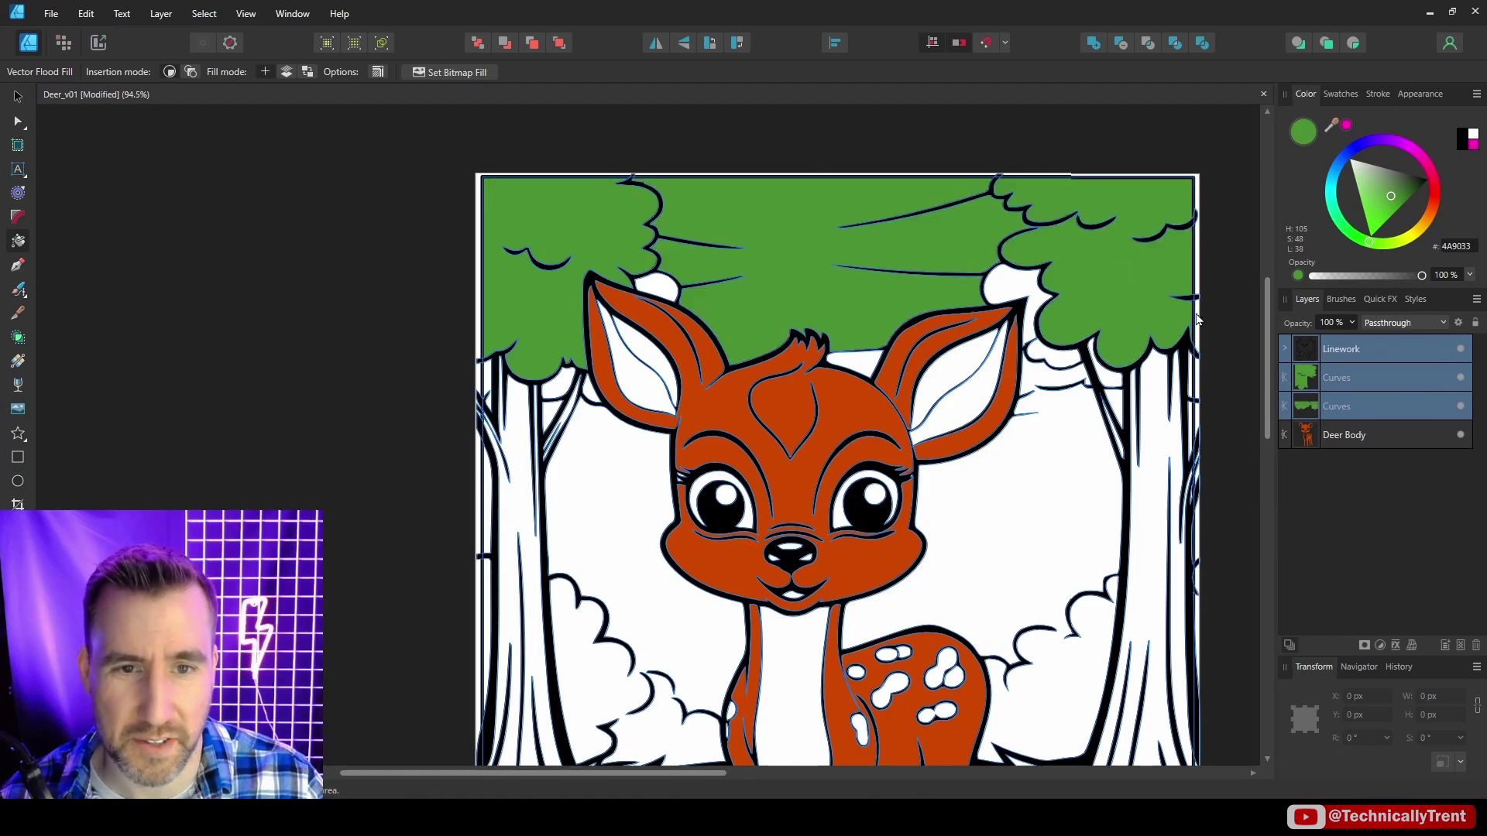
key(ctrl+z)
key(v)
key(Escape)
- Move the tip nodes of the right treetop's open outline curve into the black line above to close the gap
scroll(1071, 211, up, 8)
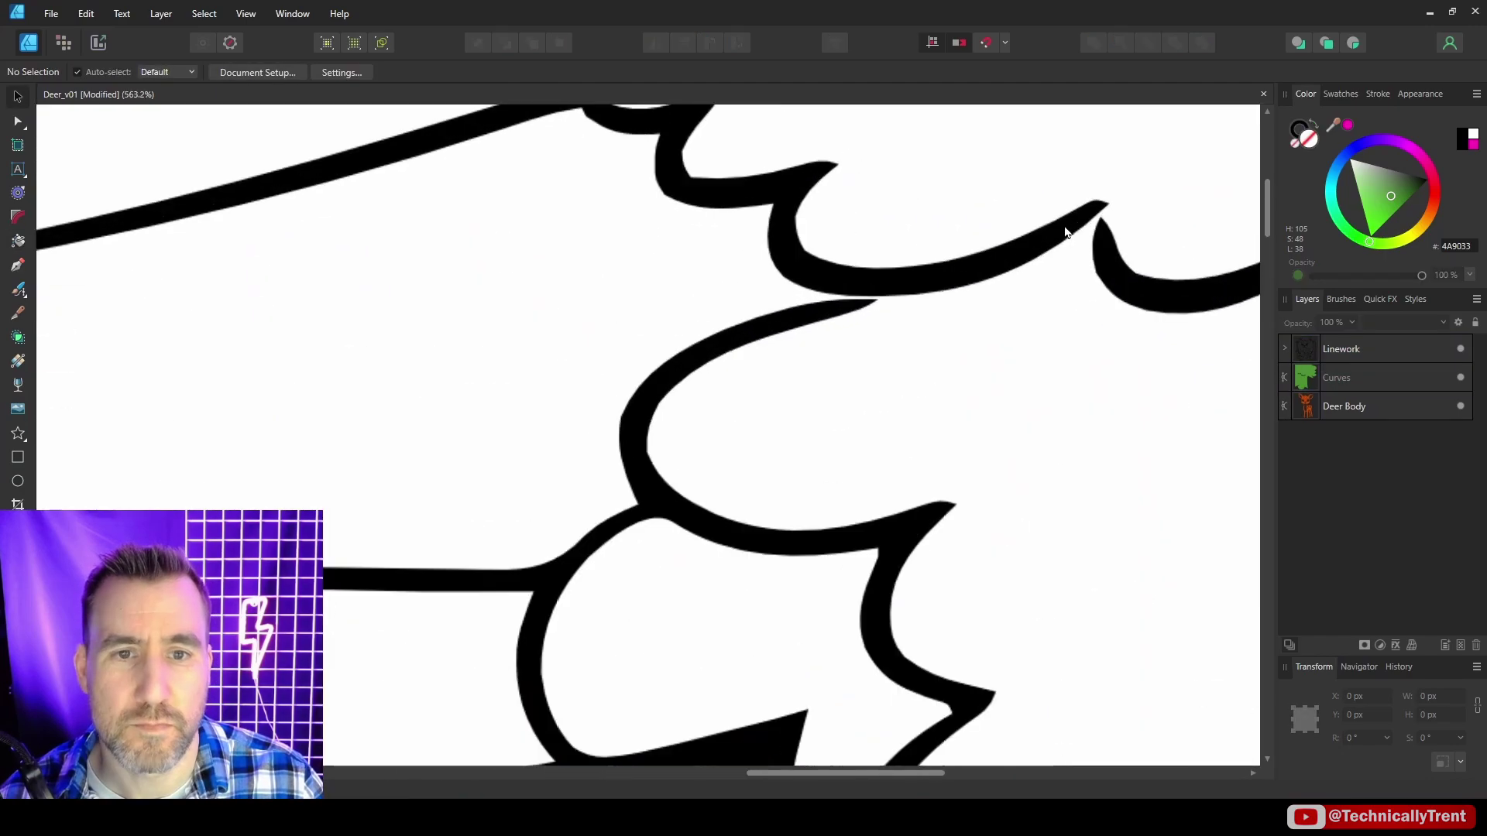
click(854, 314)
key(a)
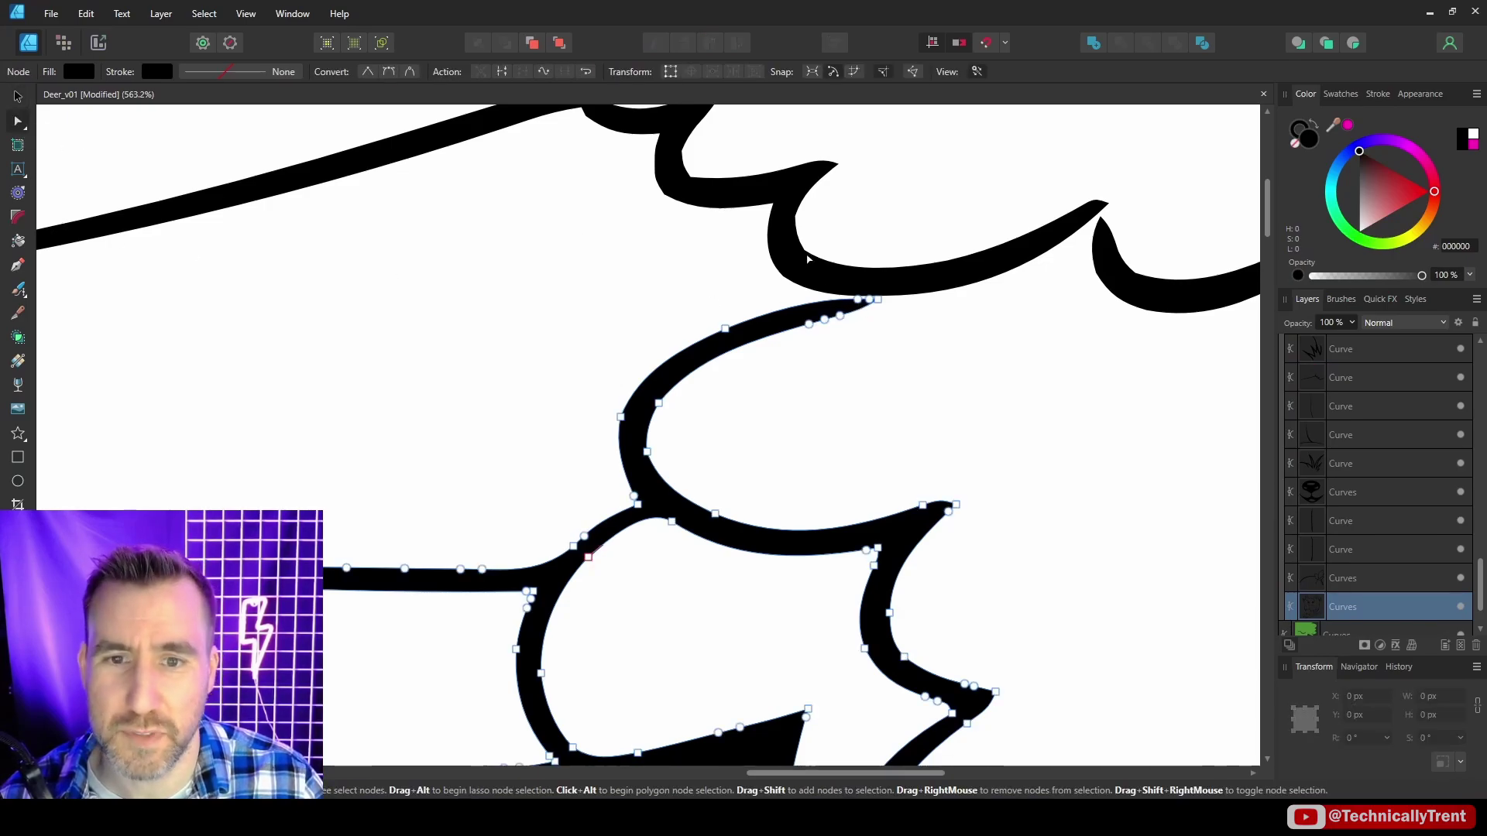
scroll(895, 331, up, 4)
drag(779, 302, 871, 243)
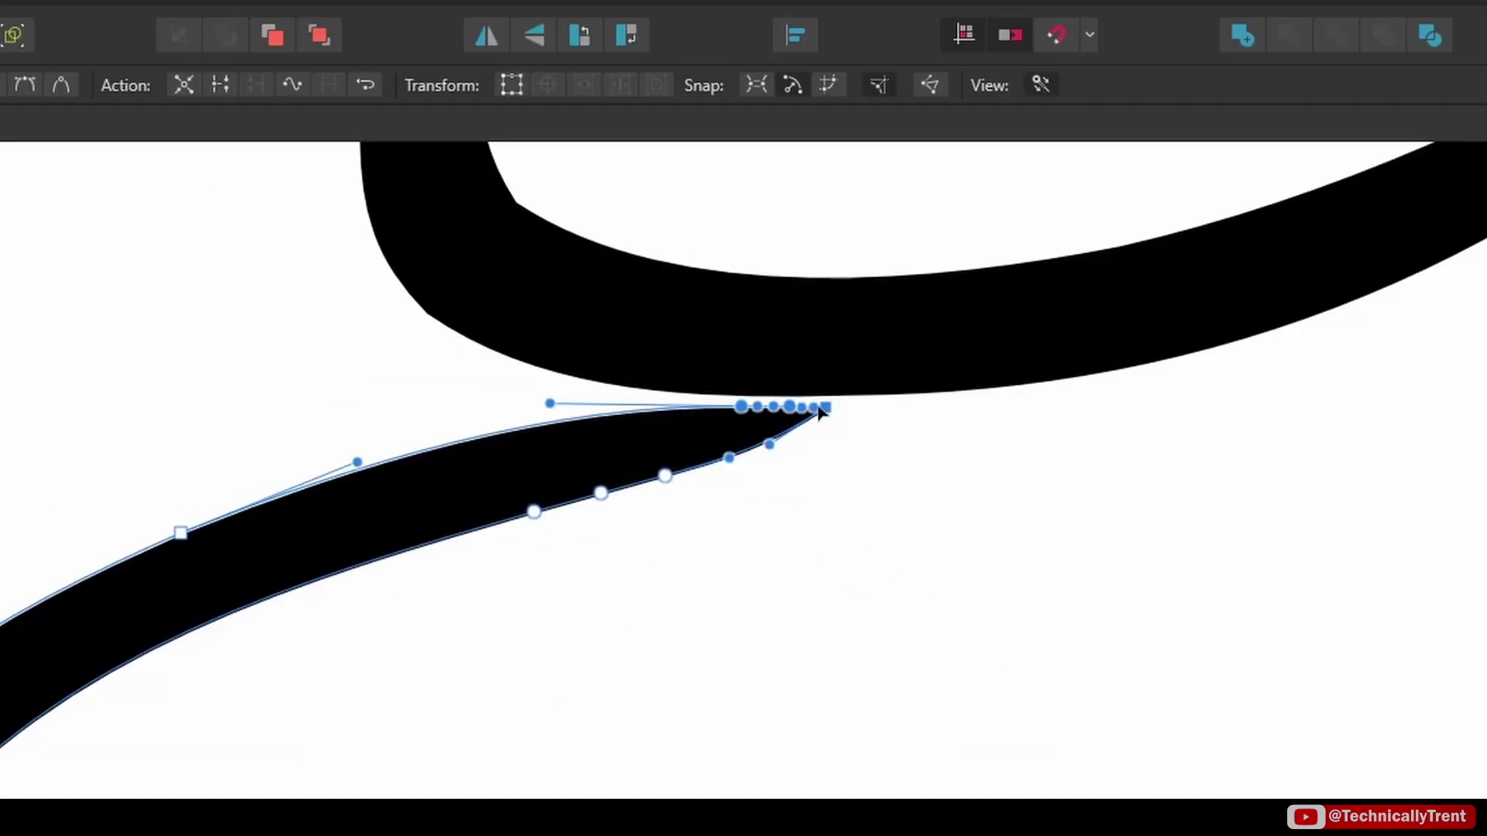
drag(827, 417, 889, 379)
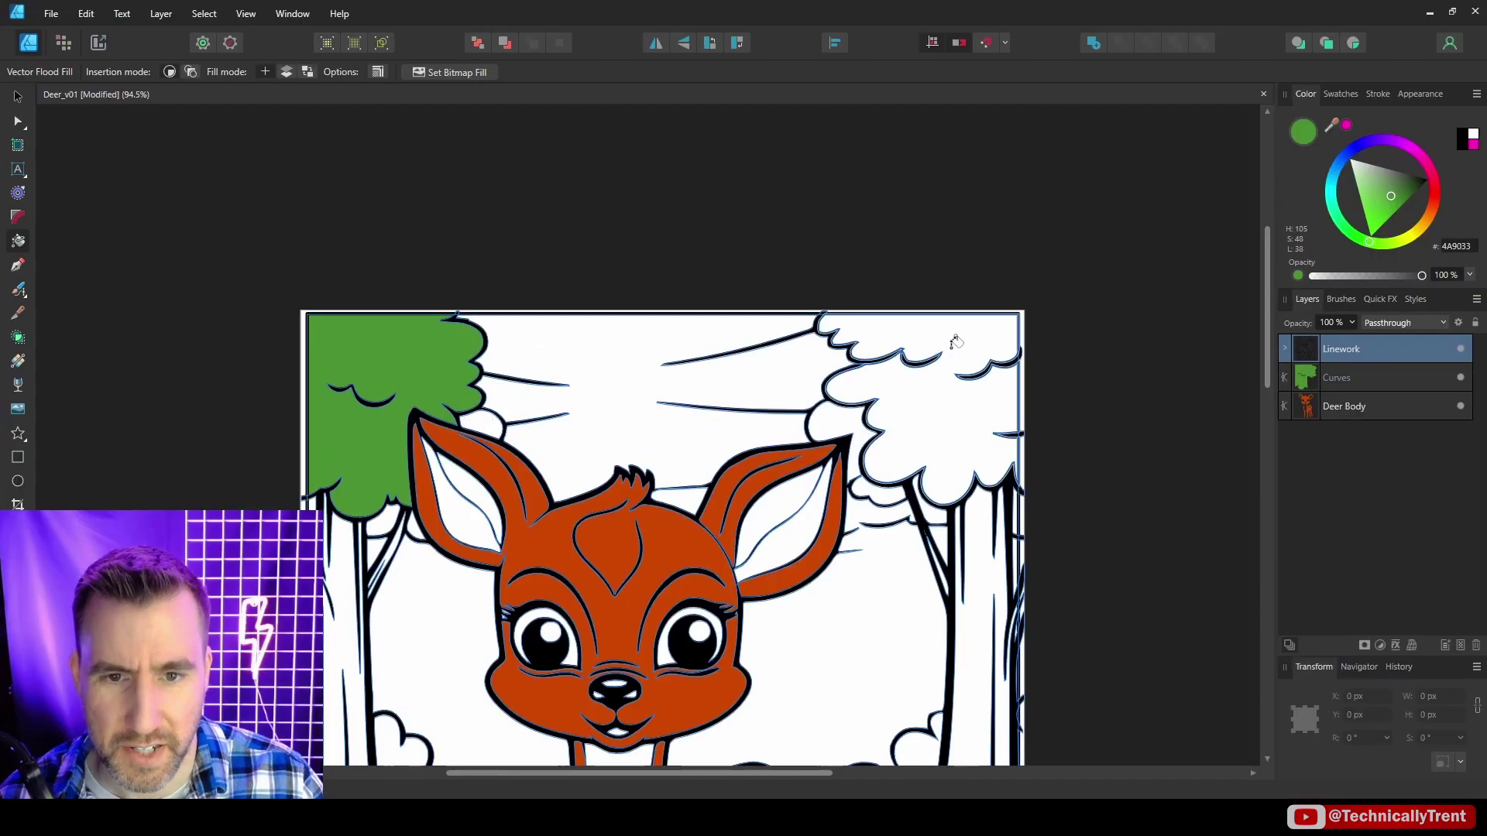
- Flood-fill the right tree's foliage and the remaining small leaf clumps on both trees with green 4A9033
click(955, 341)
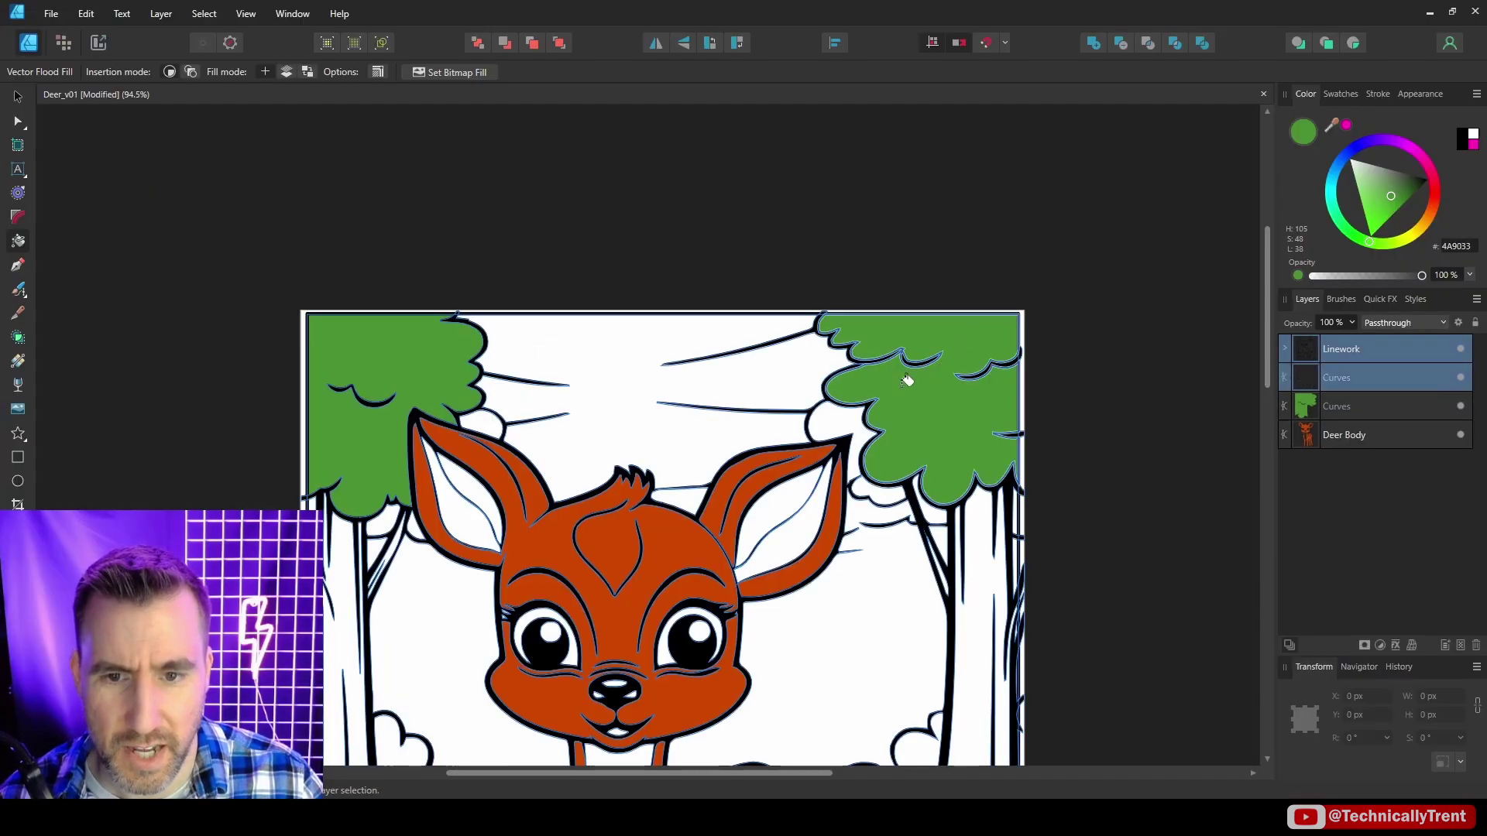
click(846, 416)
click(876, 488)
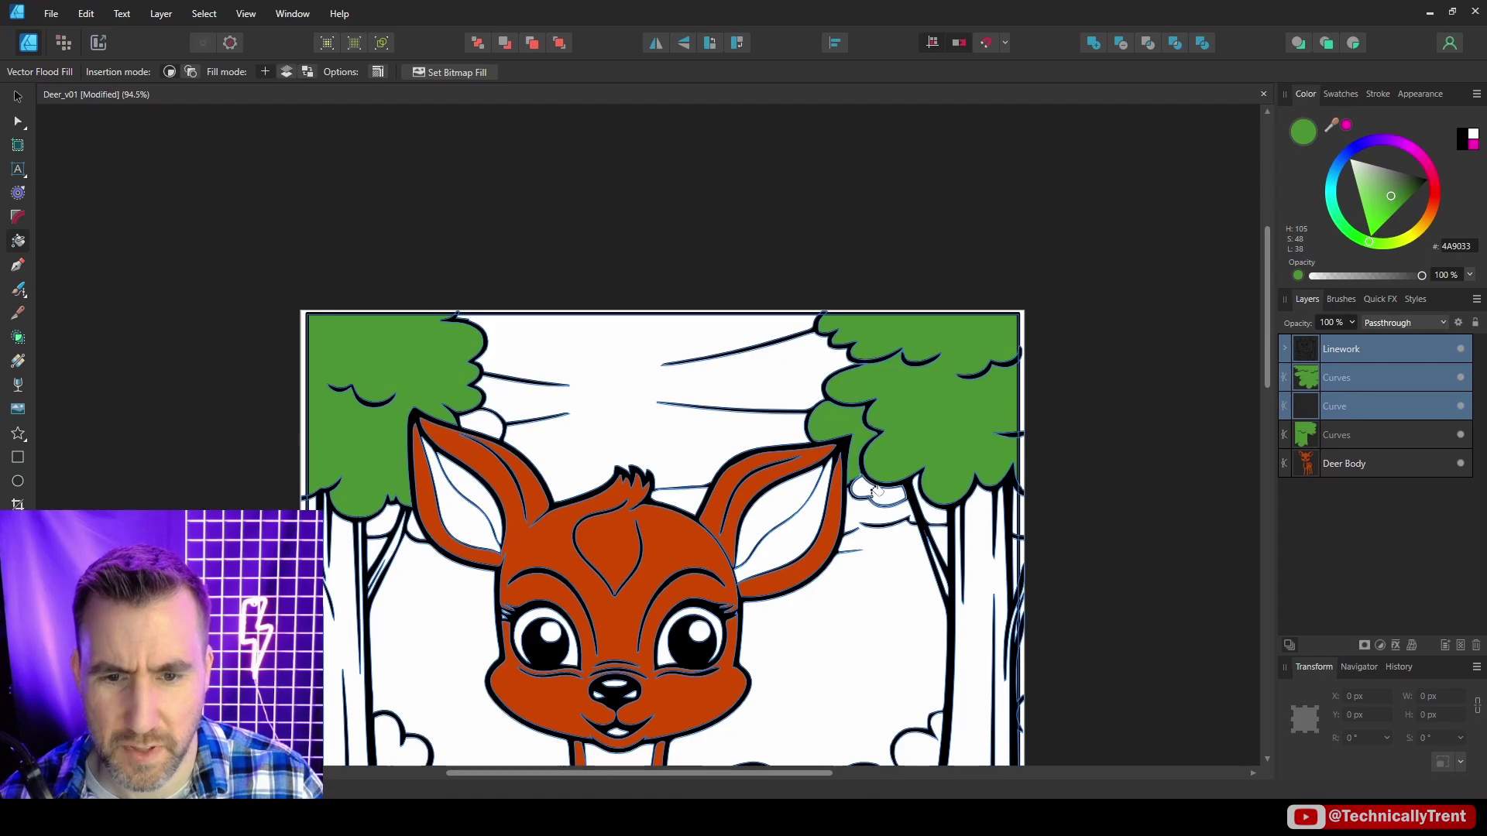
key(ctrl+0)
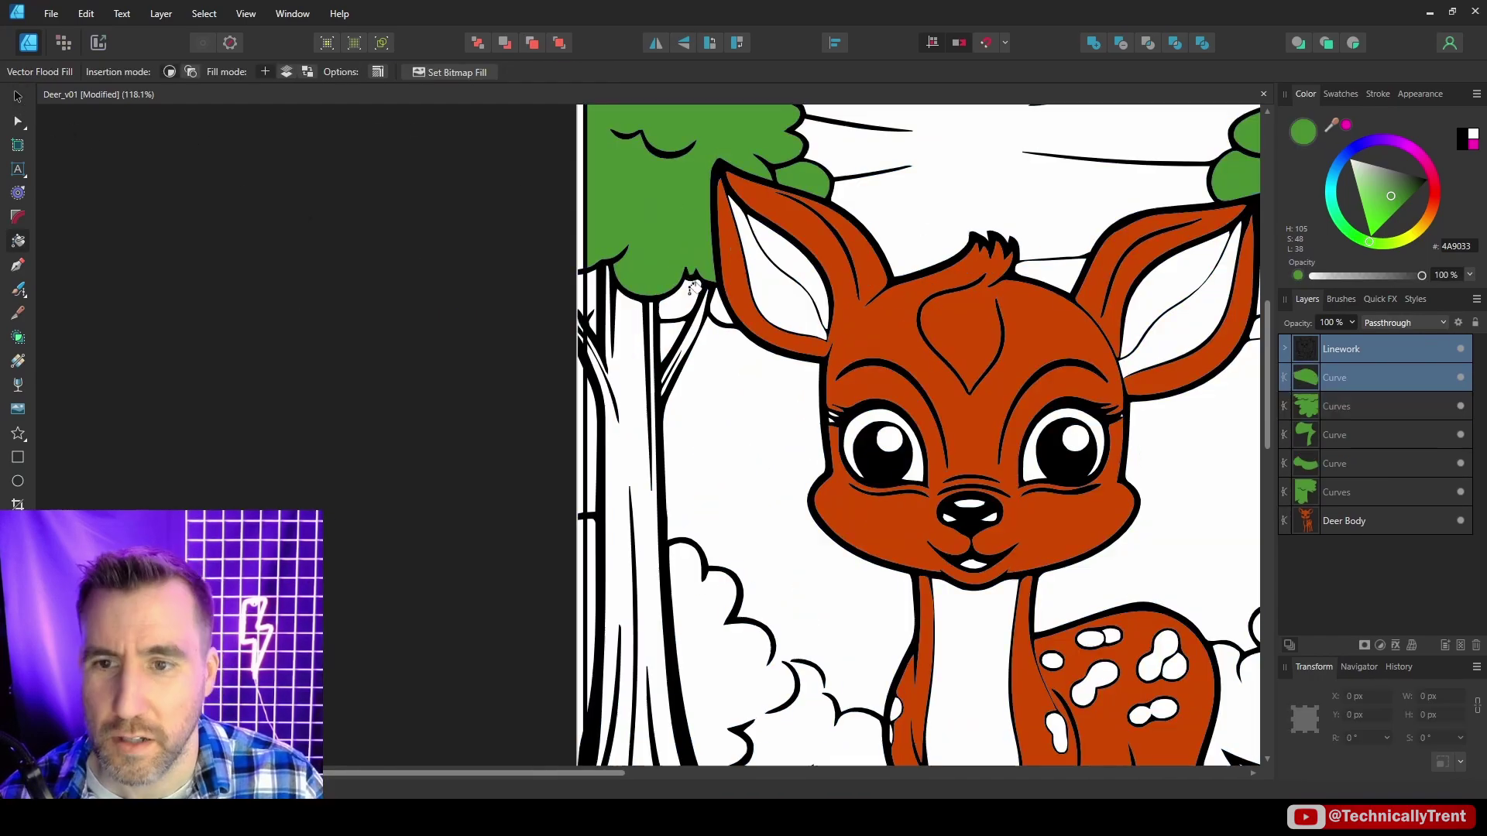
click(682, 302)
click(721, 301)
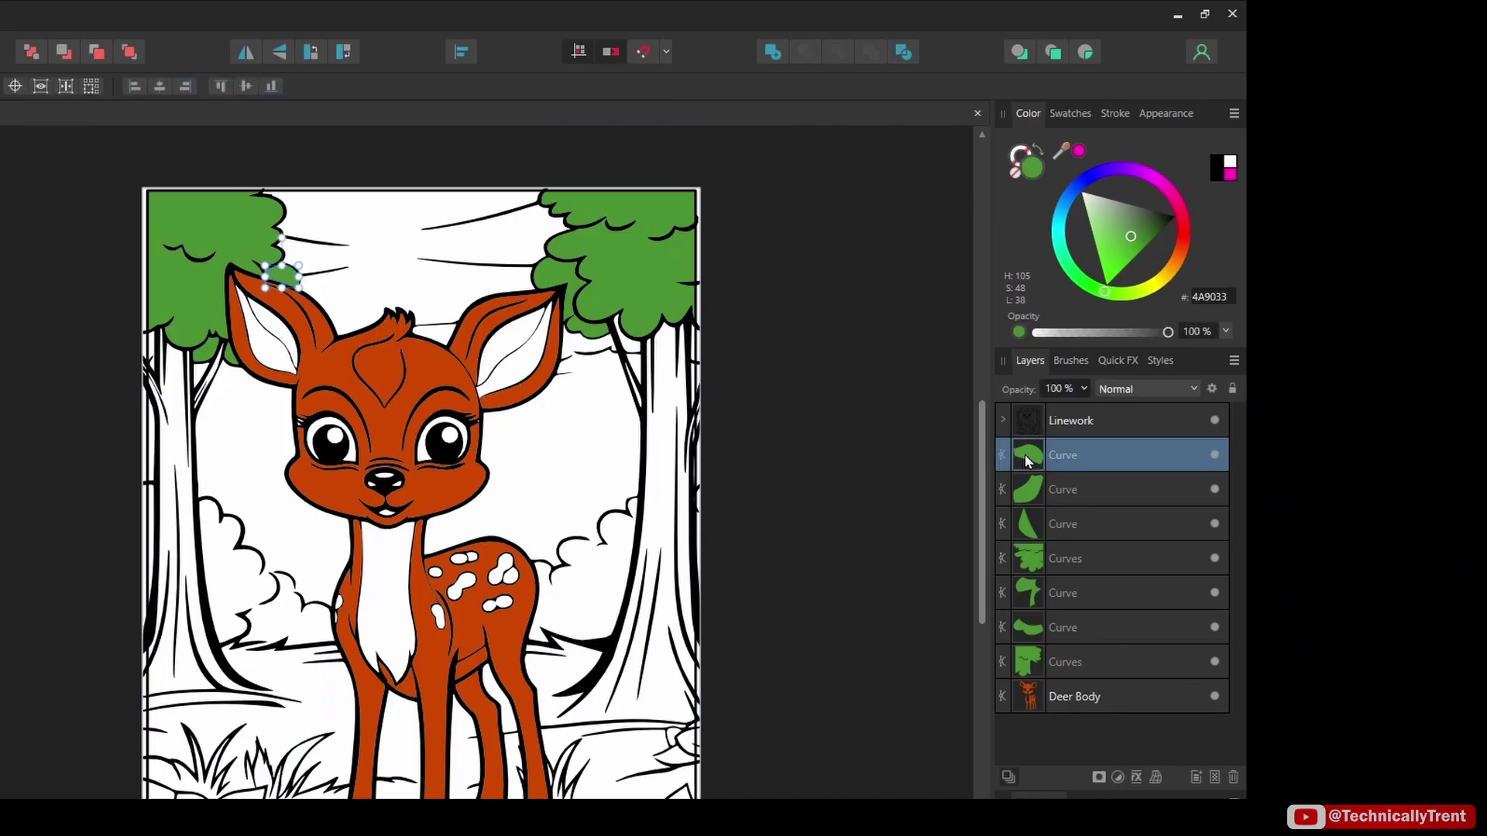
- Merge all the green foliage fills into a single curve object and rename it Tree Leaves
shift+click(1046, 668)
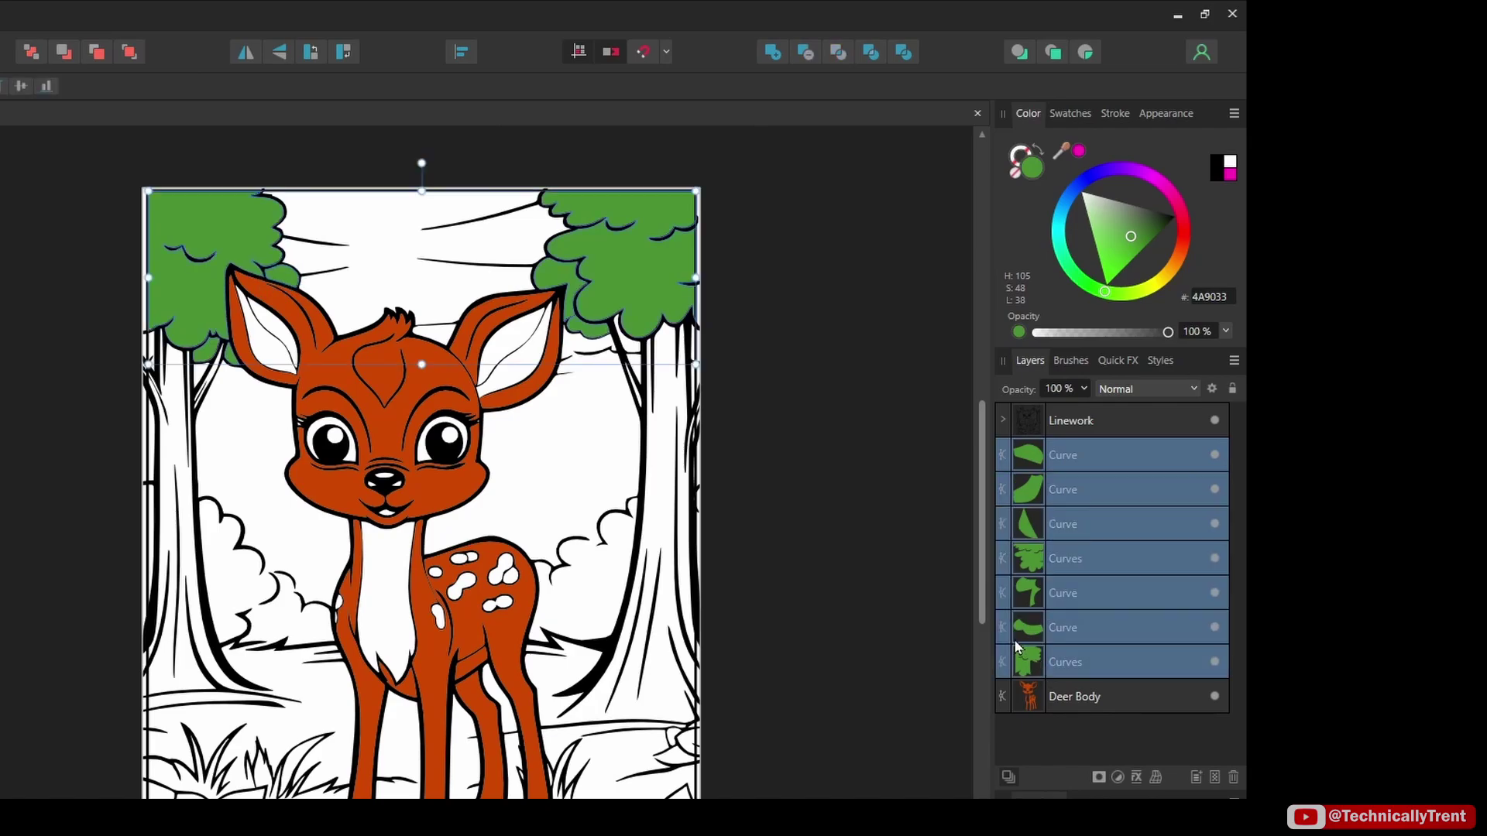
click(773, 53)
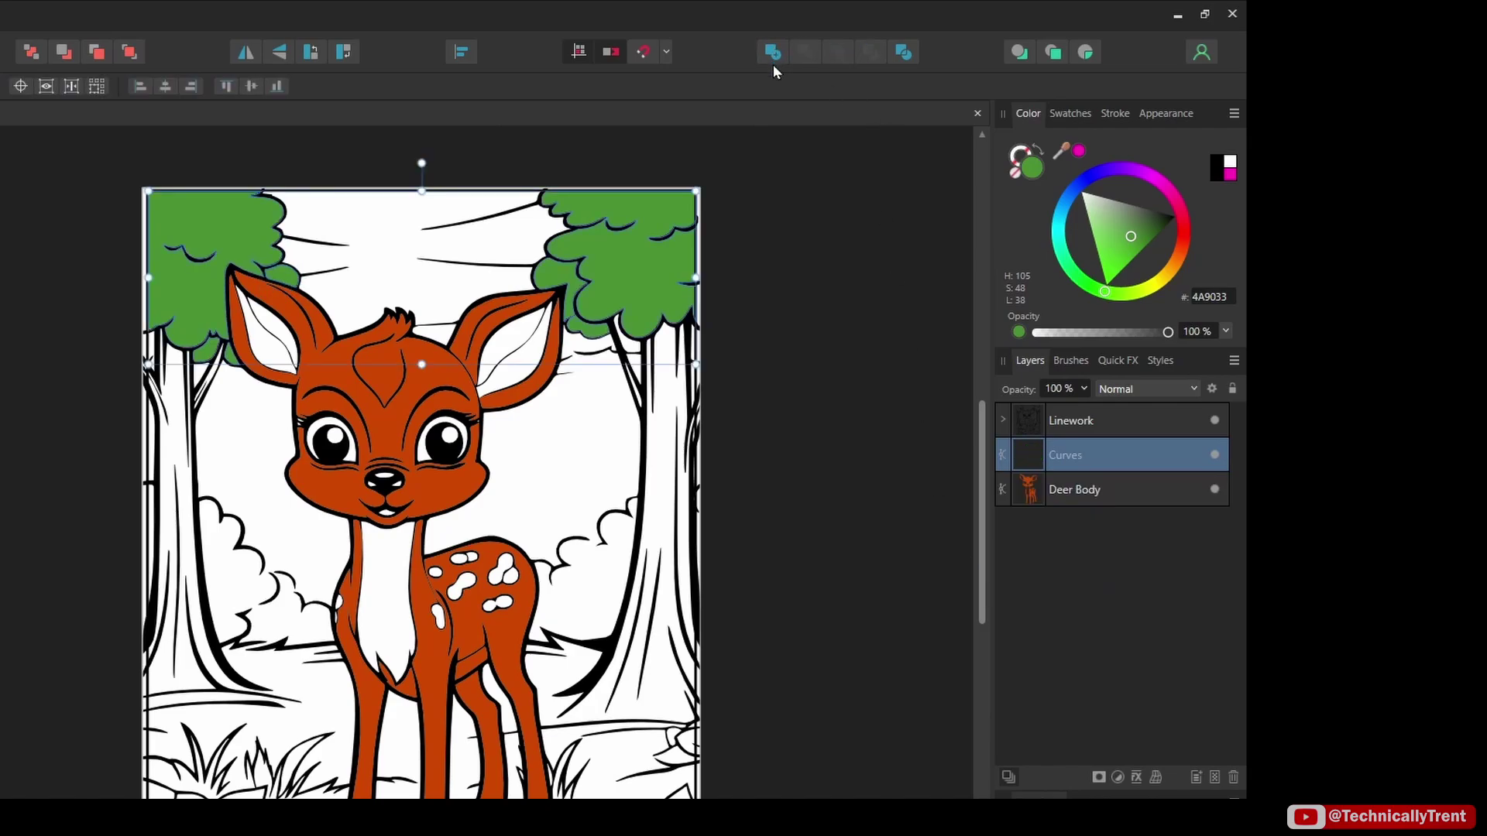
double_click(1087, 457)
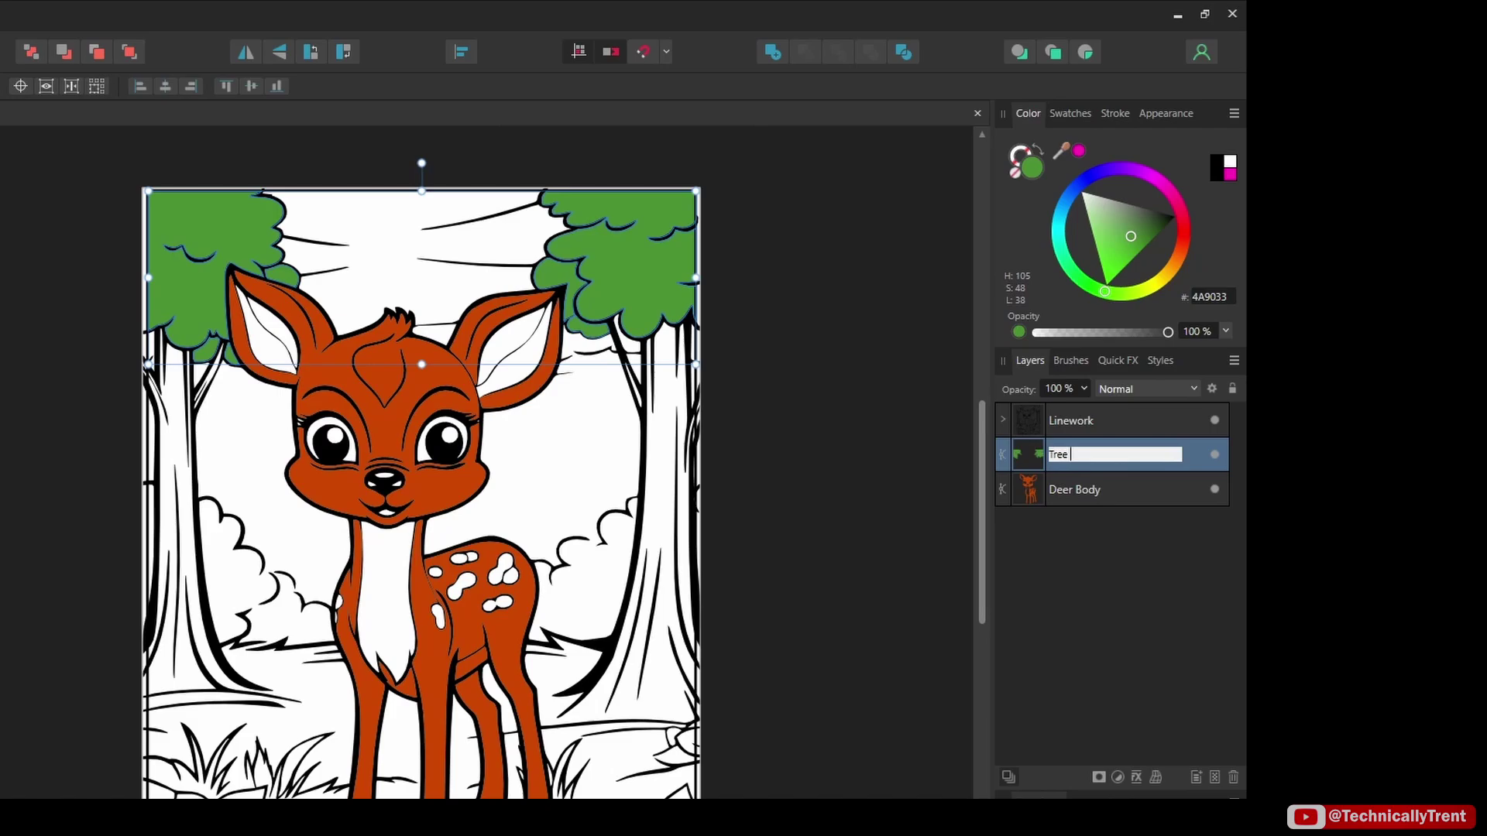
key(Return)
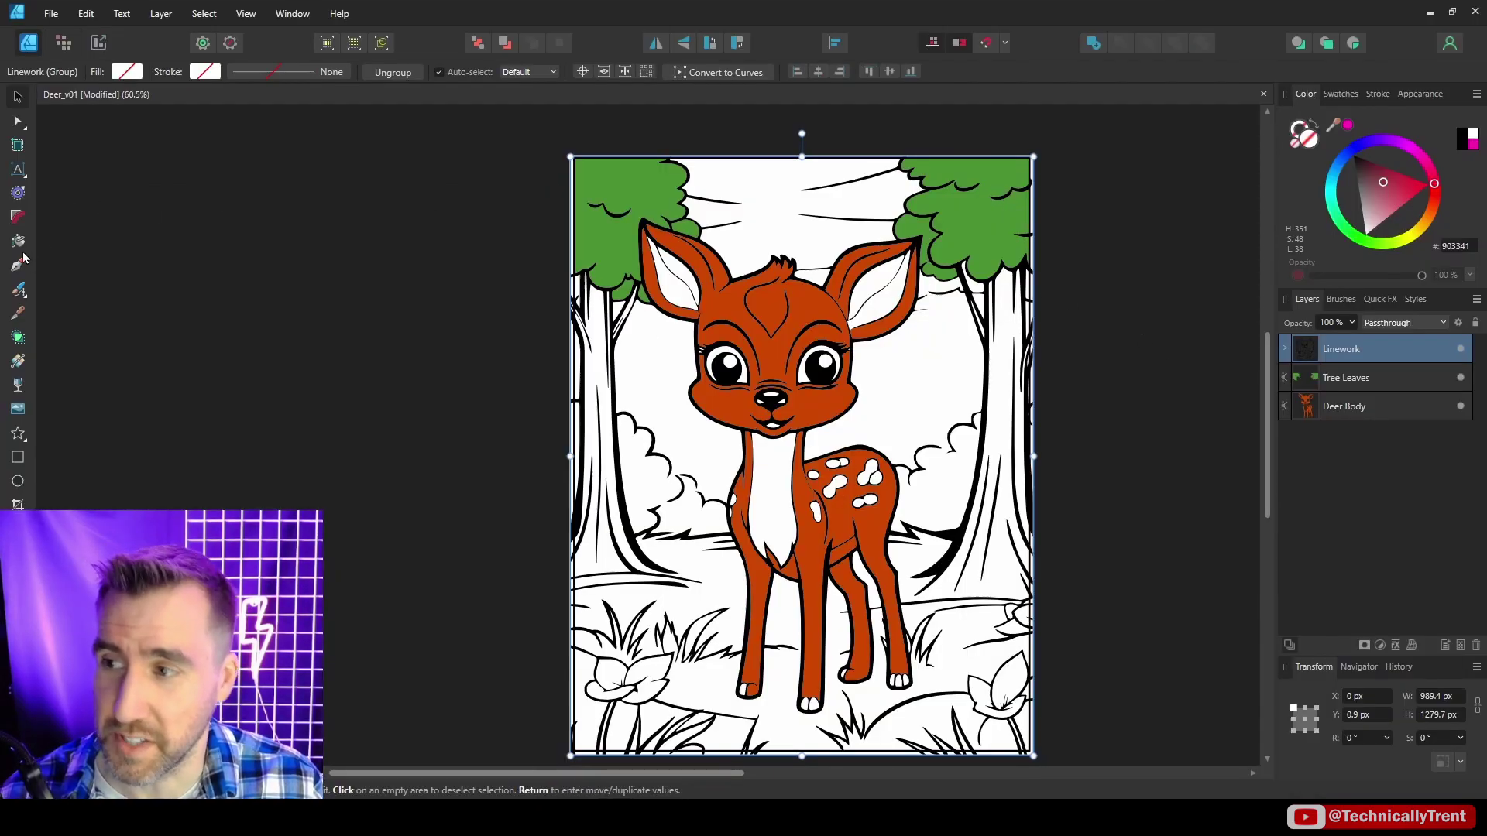
- Set up Vector Flood Fill on the Linework group with dark red 880C00 as the fill color
click(17, 241)
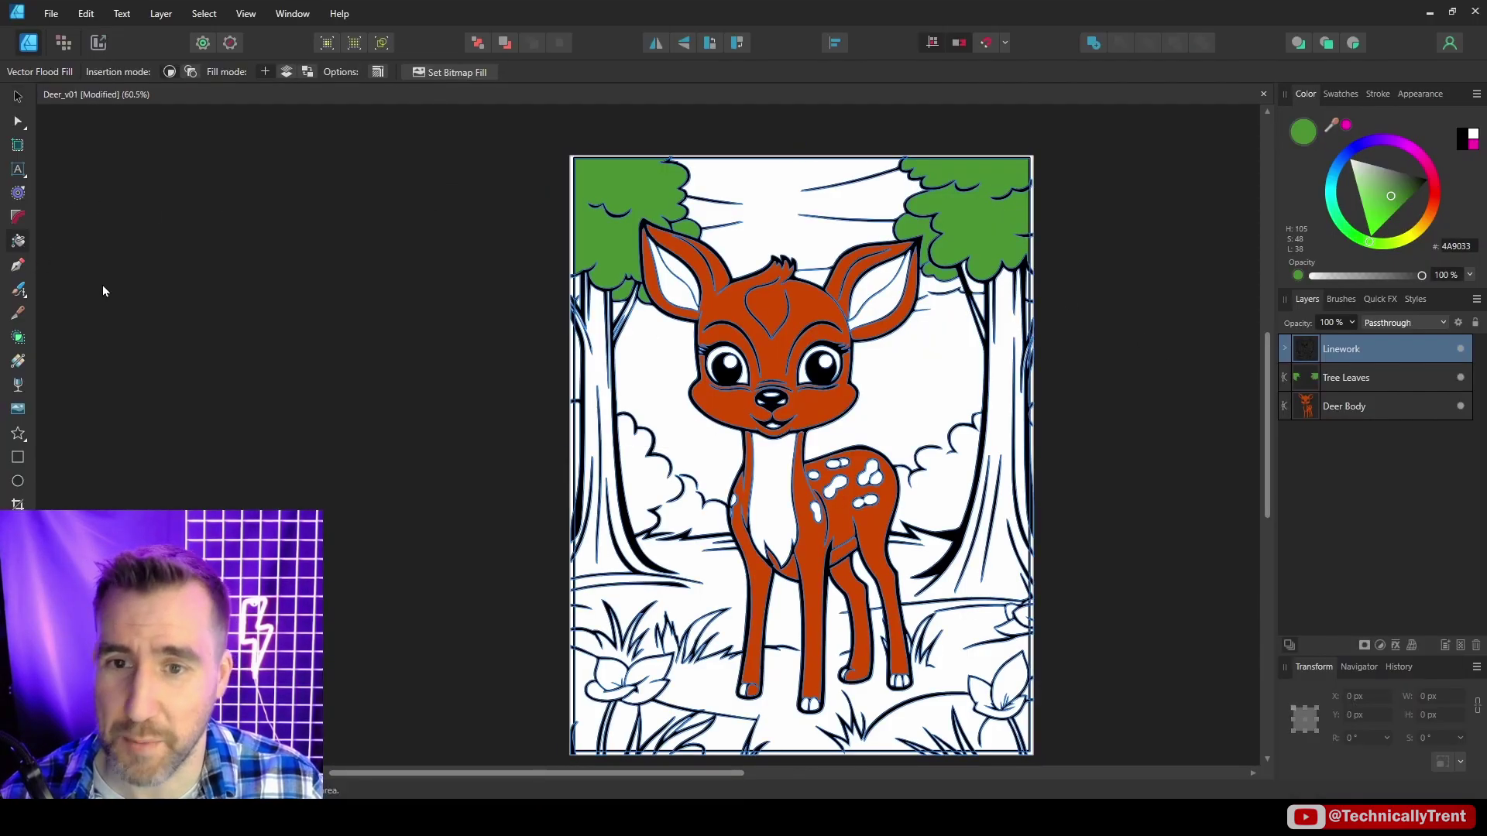
click(1433, 193)
click(1409, 187)
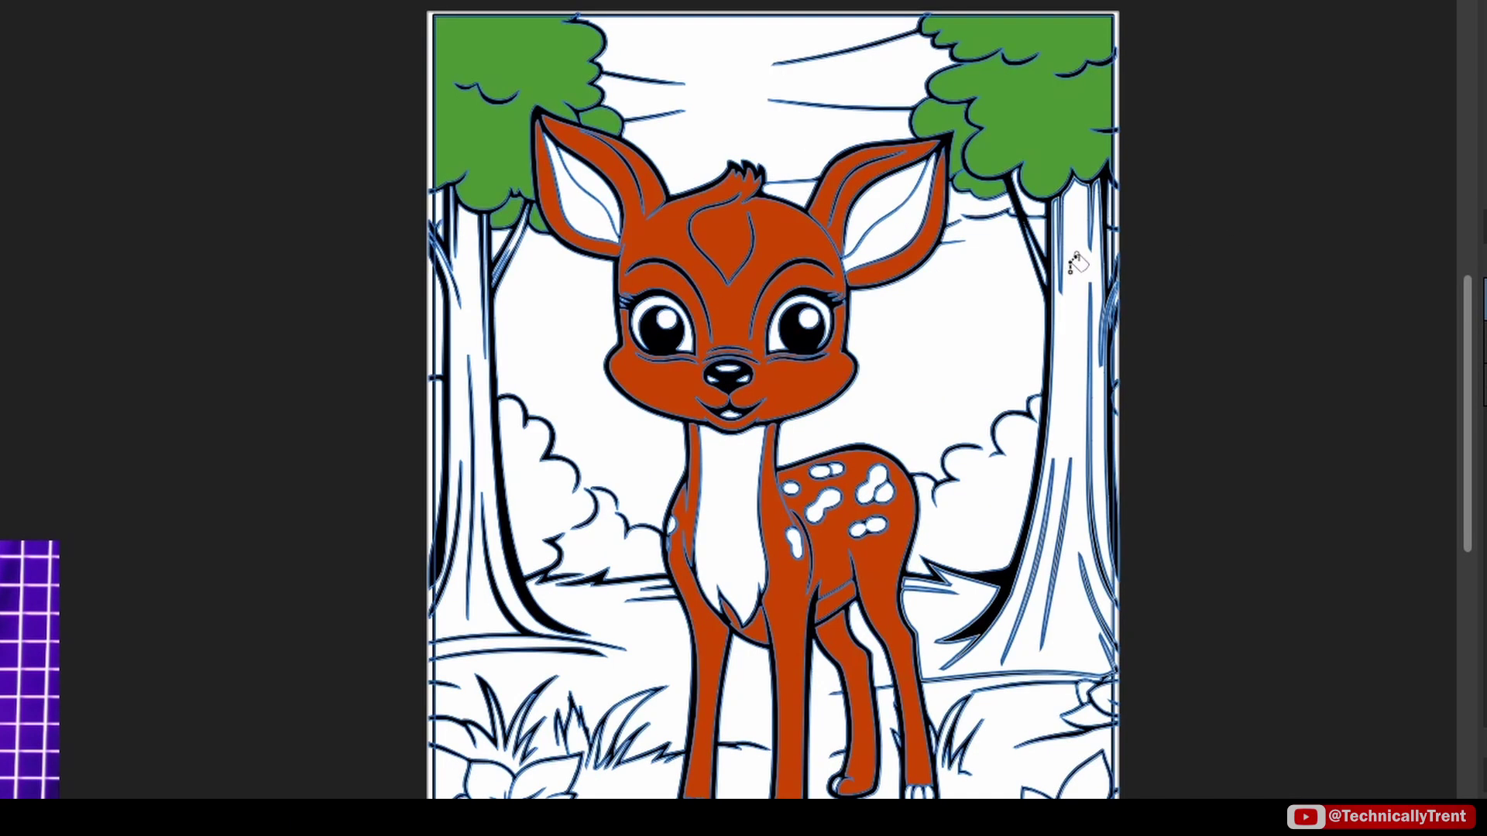
- Try to flood-fill both tree trunks with dark red 880C00, and undo both fills
click(1009, 328)
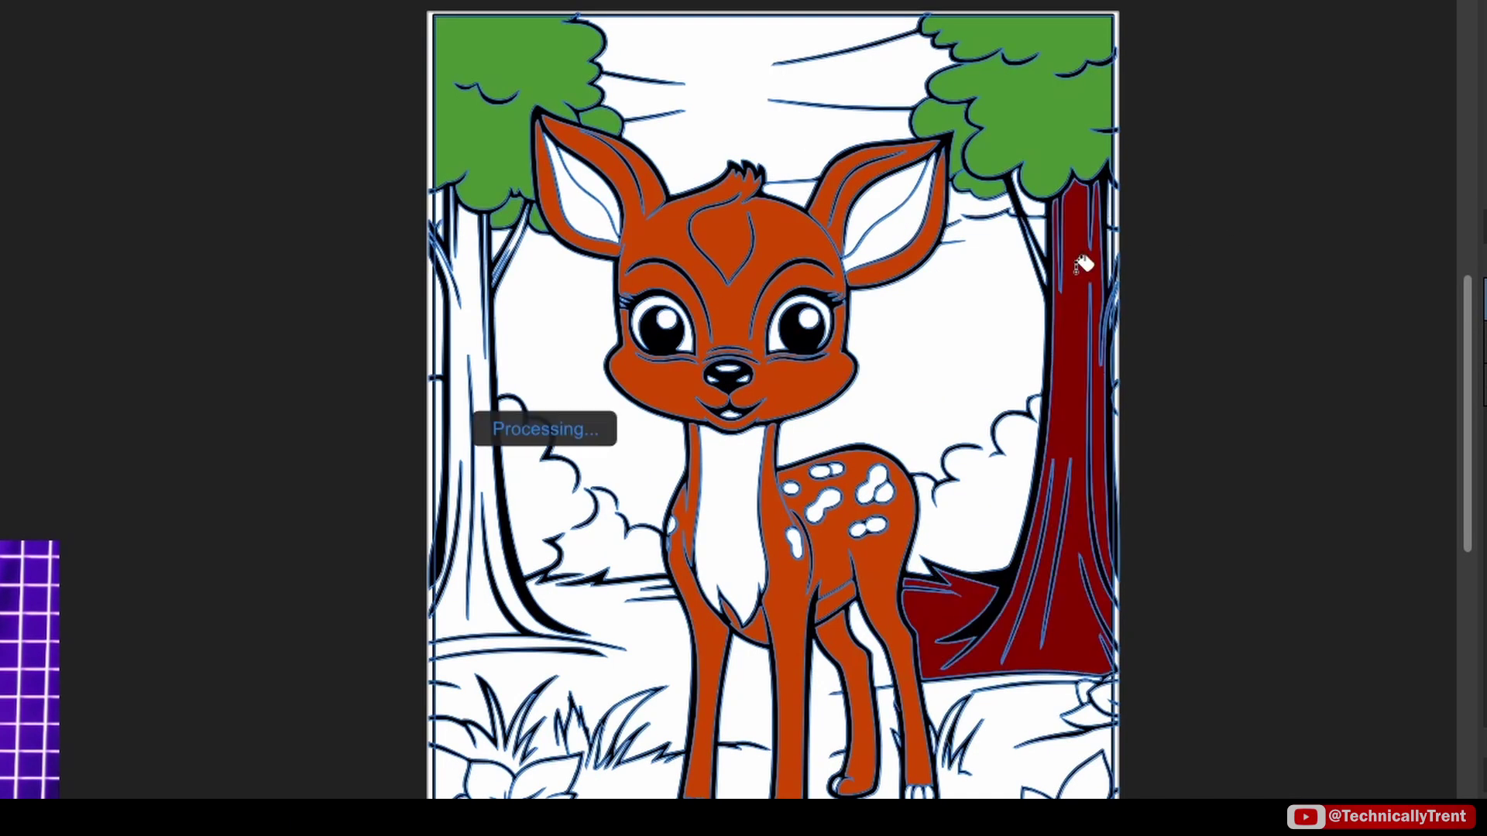
click(467, 309)
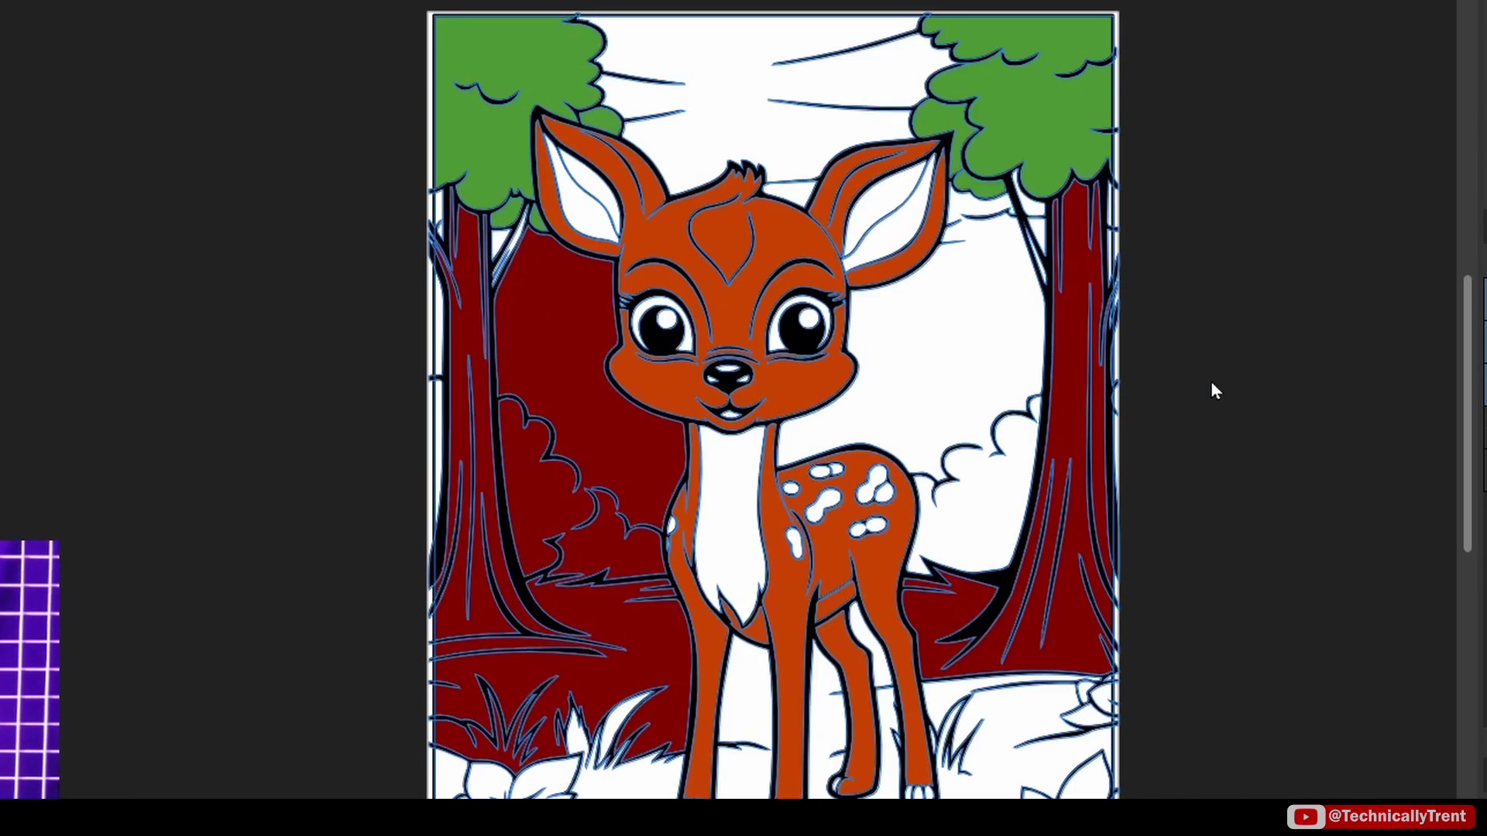
key(ctrl+z)
key(ctrl+z)
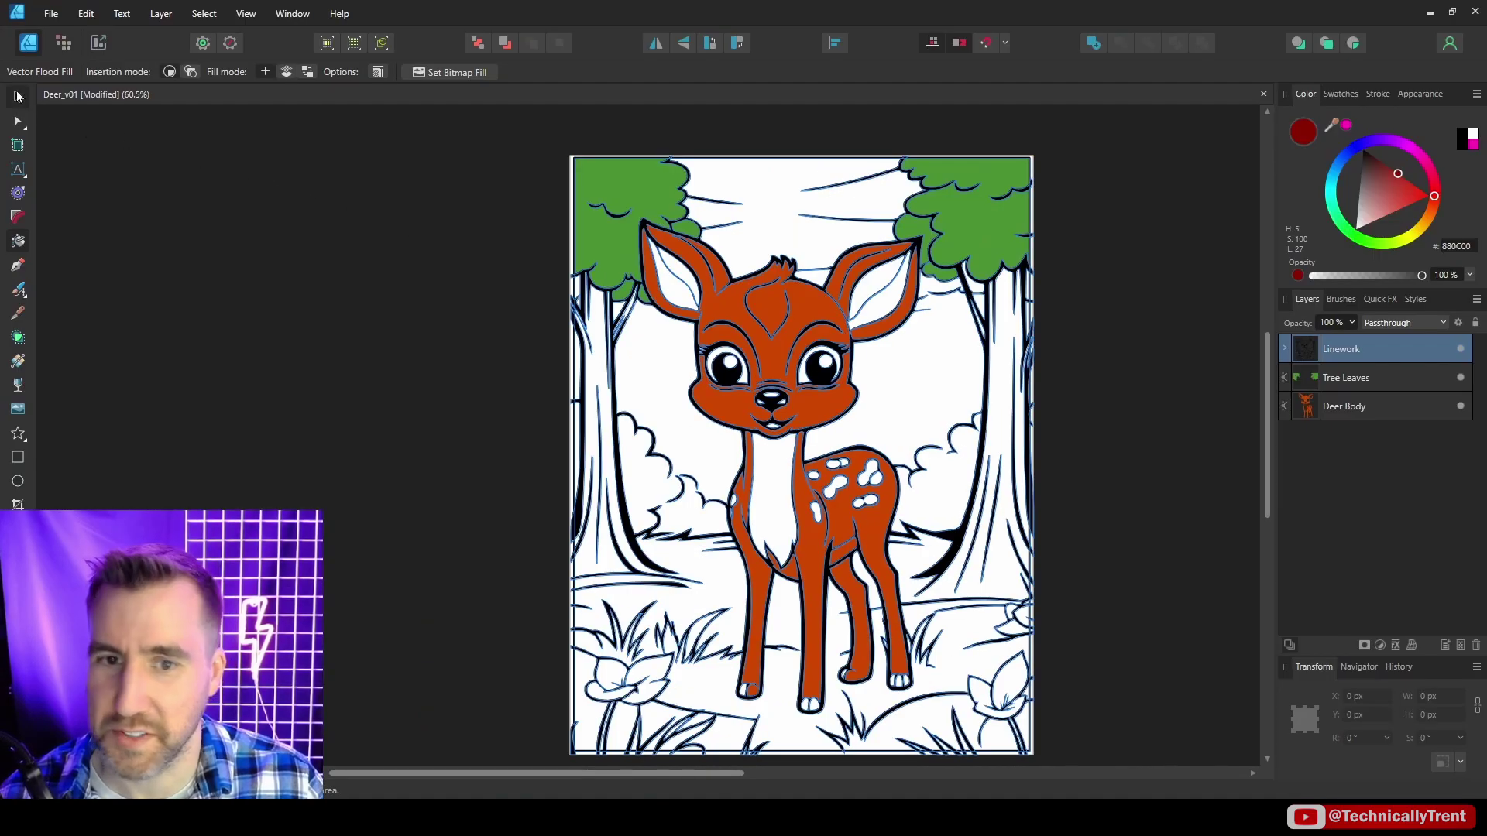
- Move the tip nodes at the base of the right trunk's outline into the ground line to close the gap
click(19, 95)
scroll(826, 706, up, 5)
scroll(885, 407, up, 4)
click(18, 122)
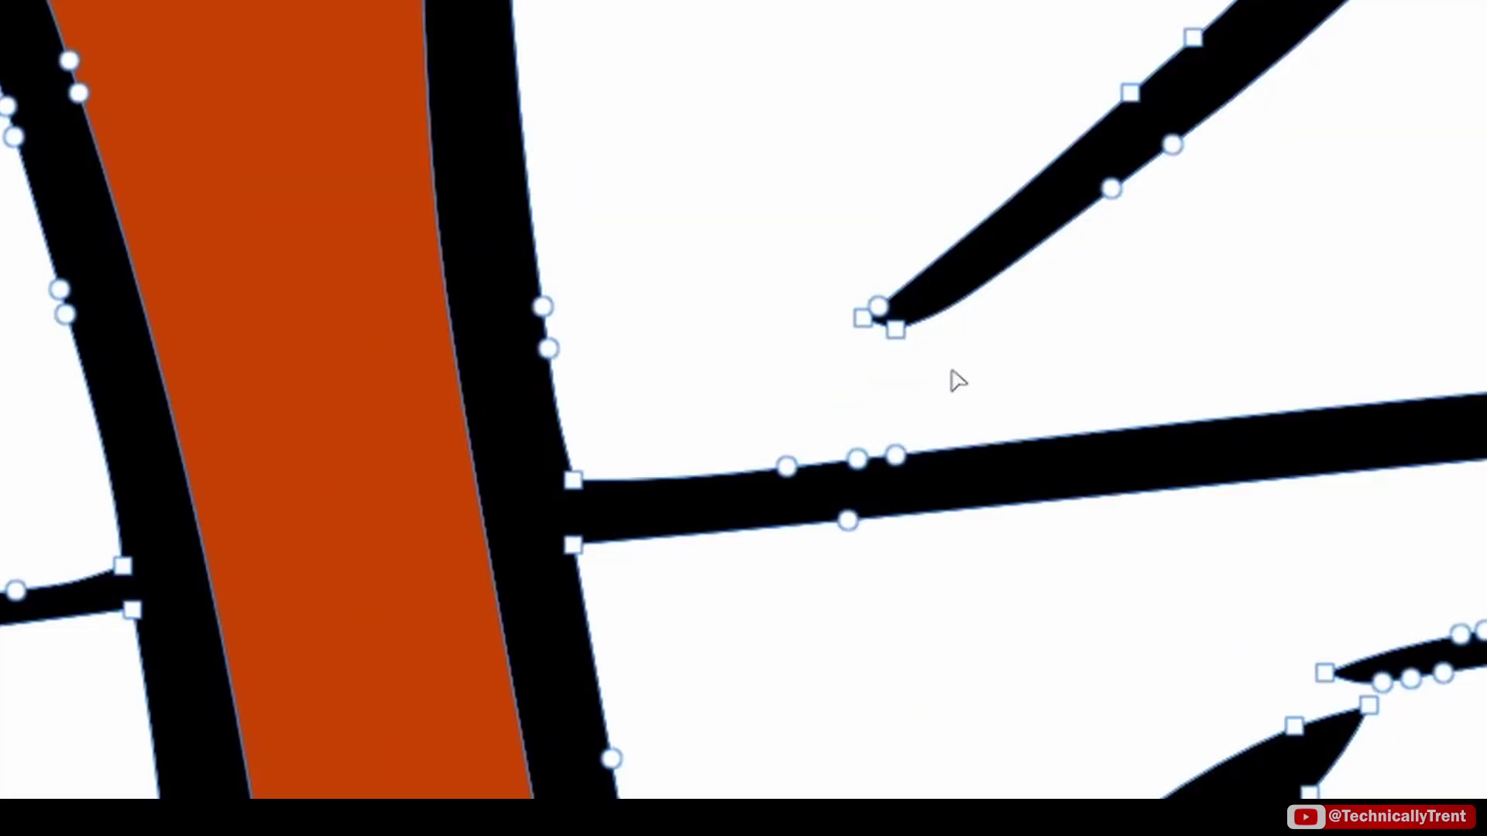
click(837, 430)
drag(876, 318, 750, 497)
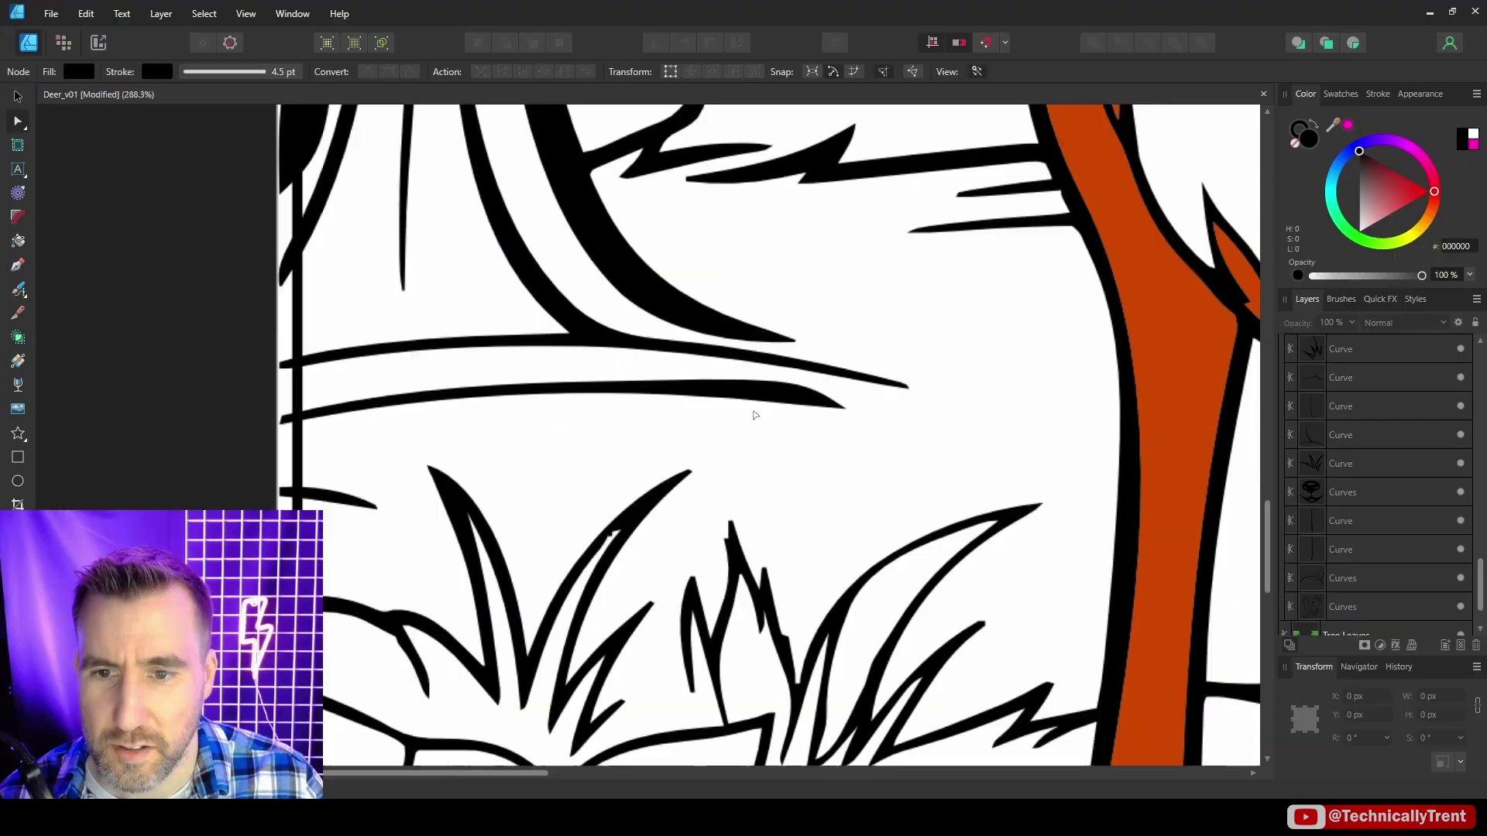
- Close the gap at the left trunk's base by moving the root line's tip nodes into the ground line below
scroll(754, 415, up, 1)
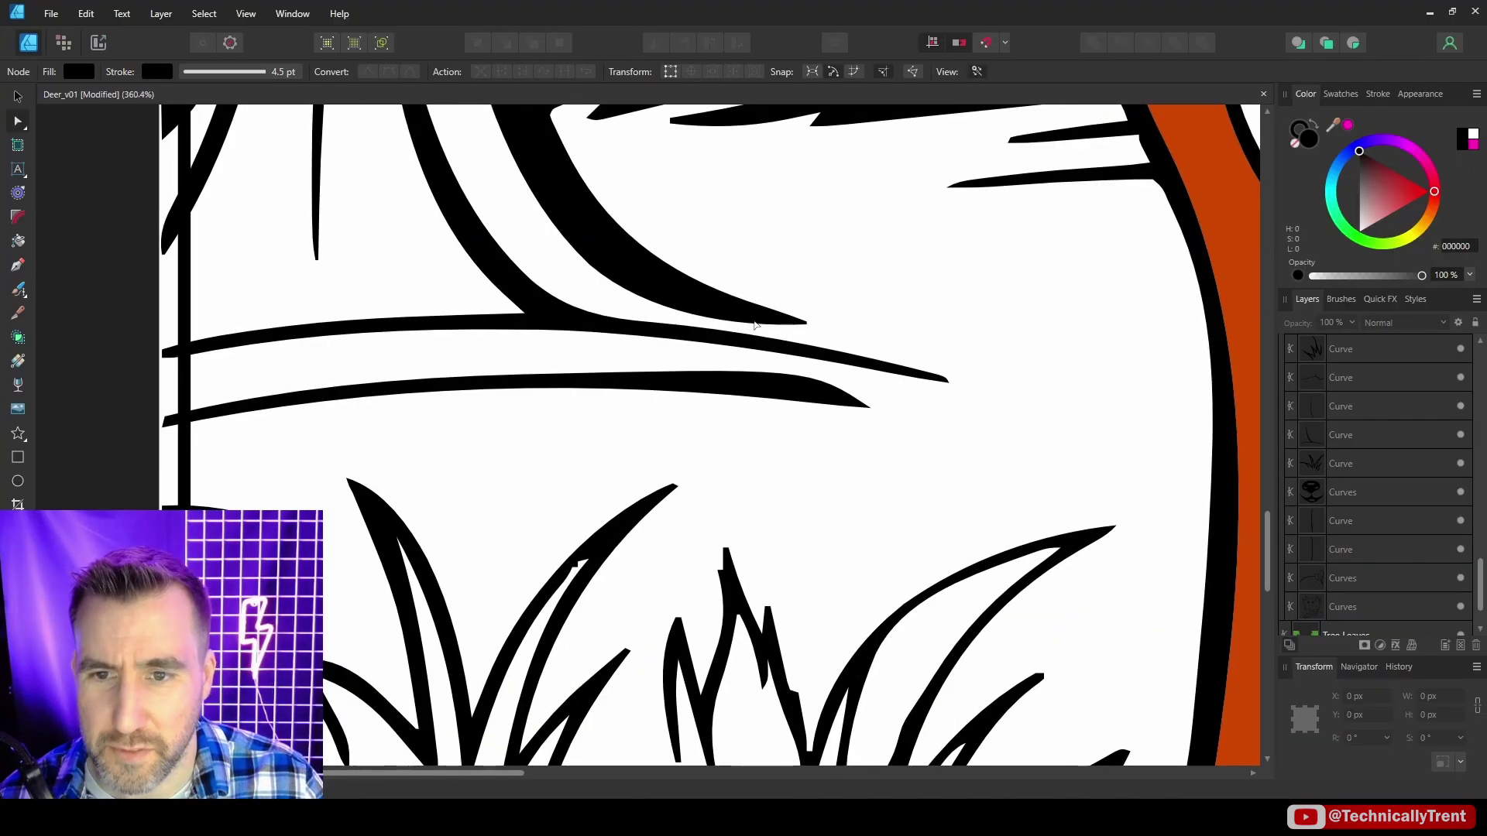
click(757, 319)
drag(716, 281, 843, 361)
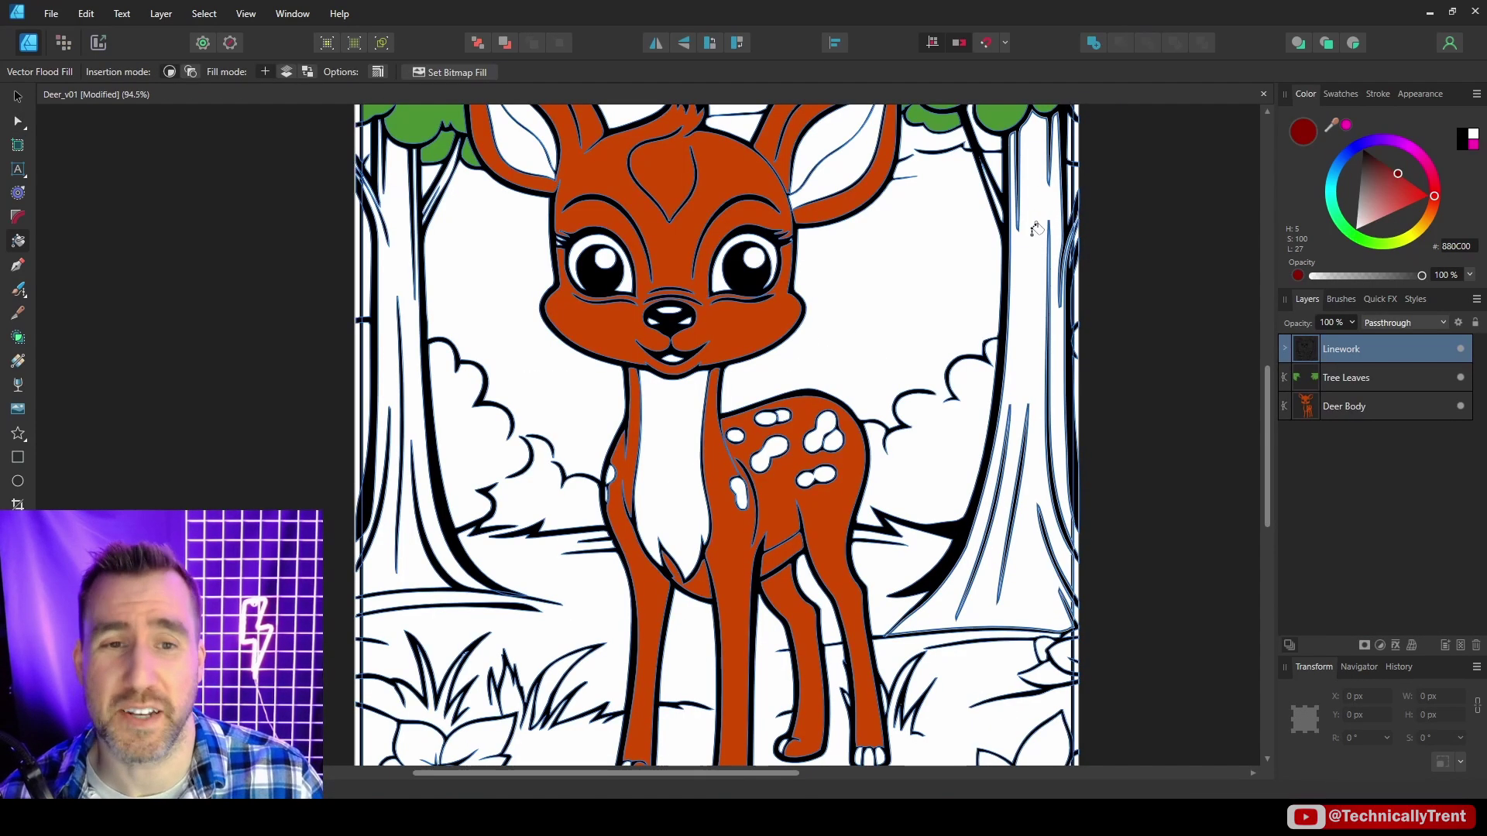
- Flood-fill both tree trunks and their side branches with dark red 880C00, using the Linework group as the boundary
click(1036, 229)
scroll(1006, 208, up, 4)
click(1004, 205)
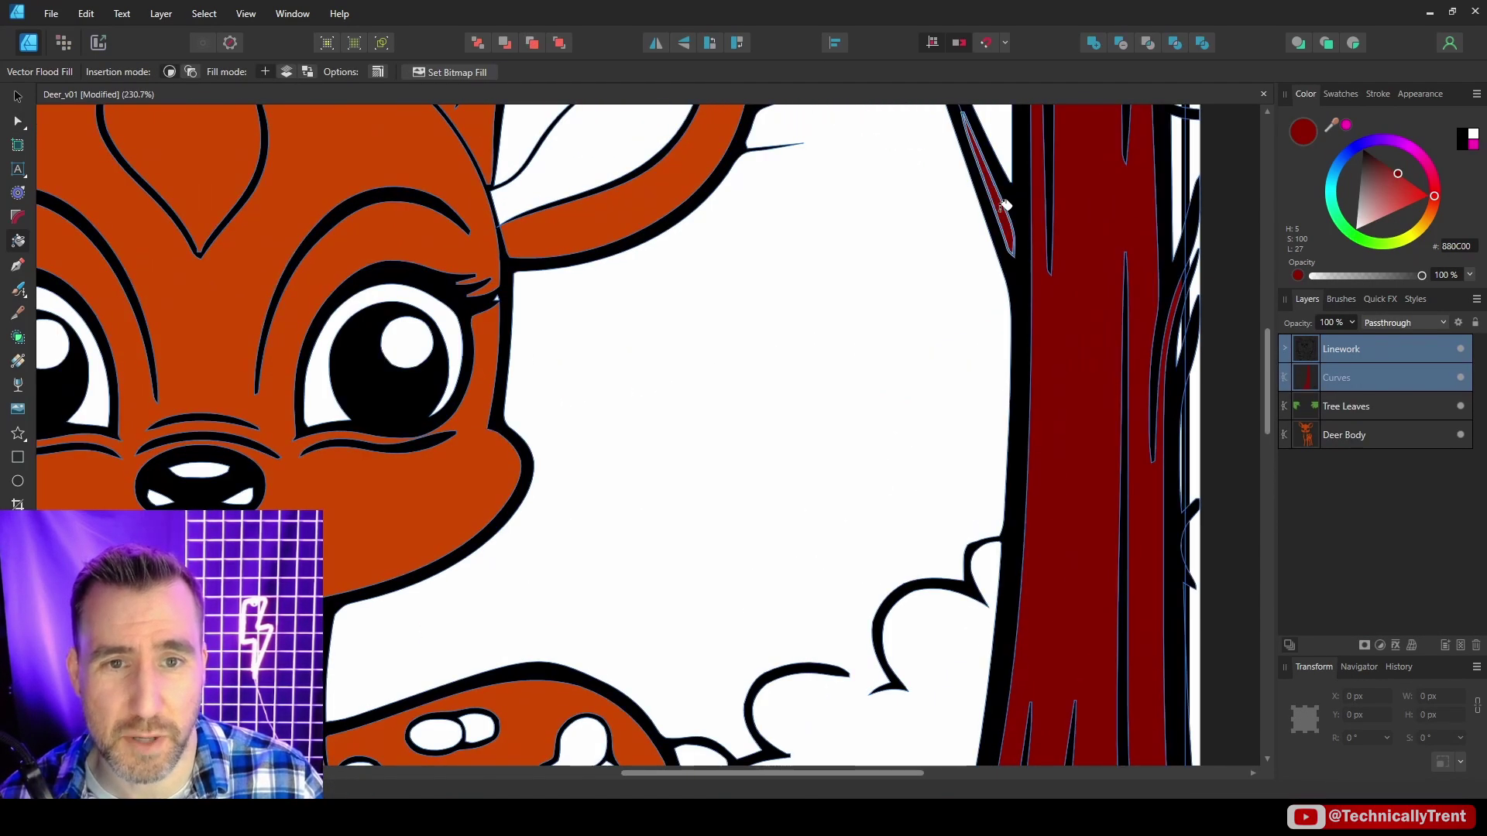
scroll(1104, 274, down, 5)
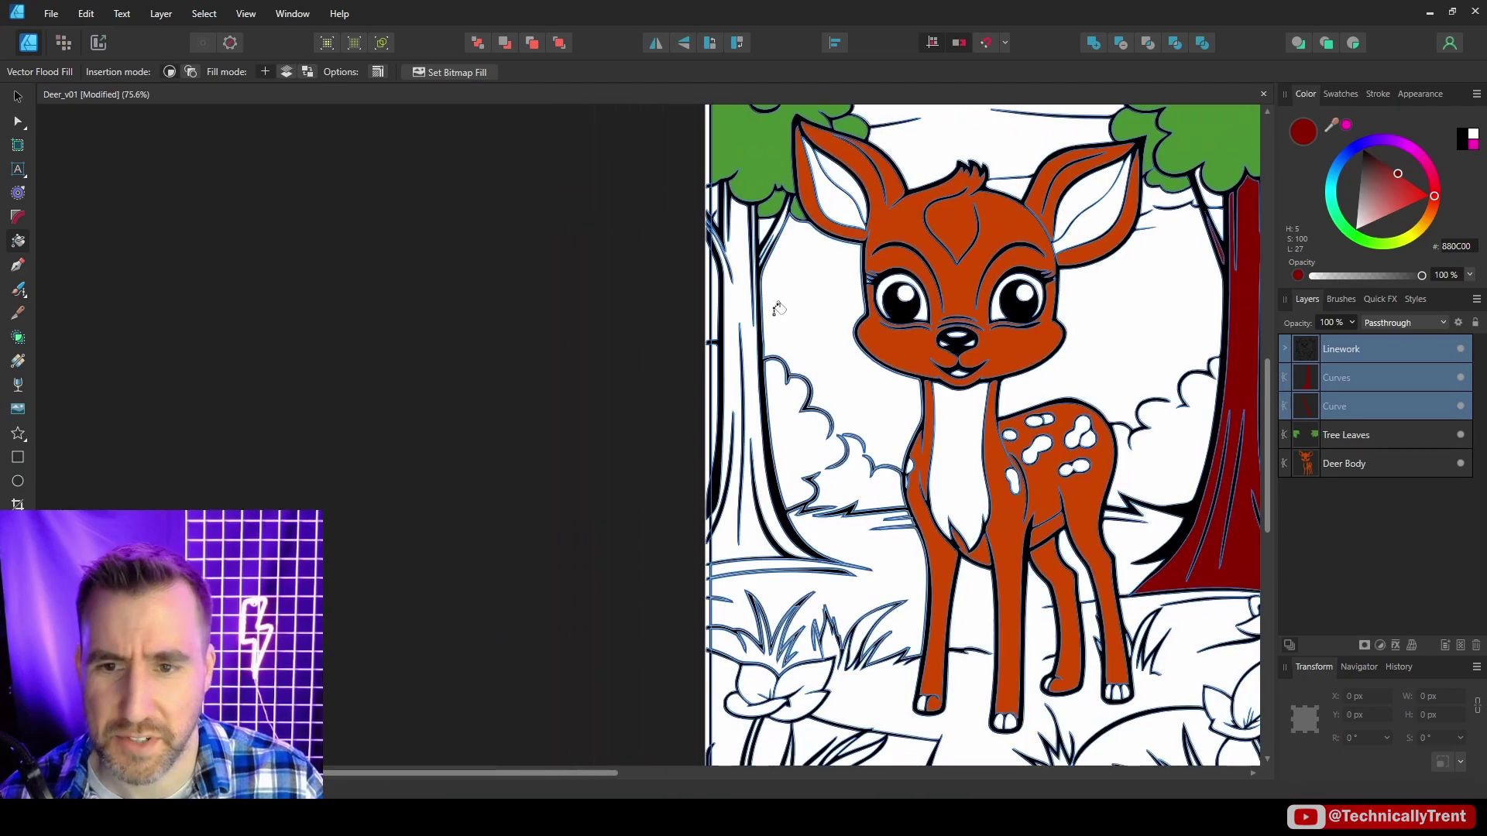
scroll(778, 308, up, 2)
click(753, 209)
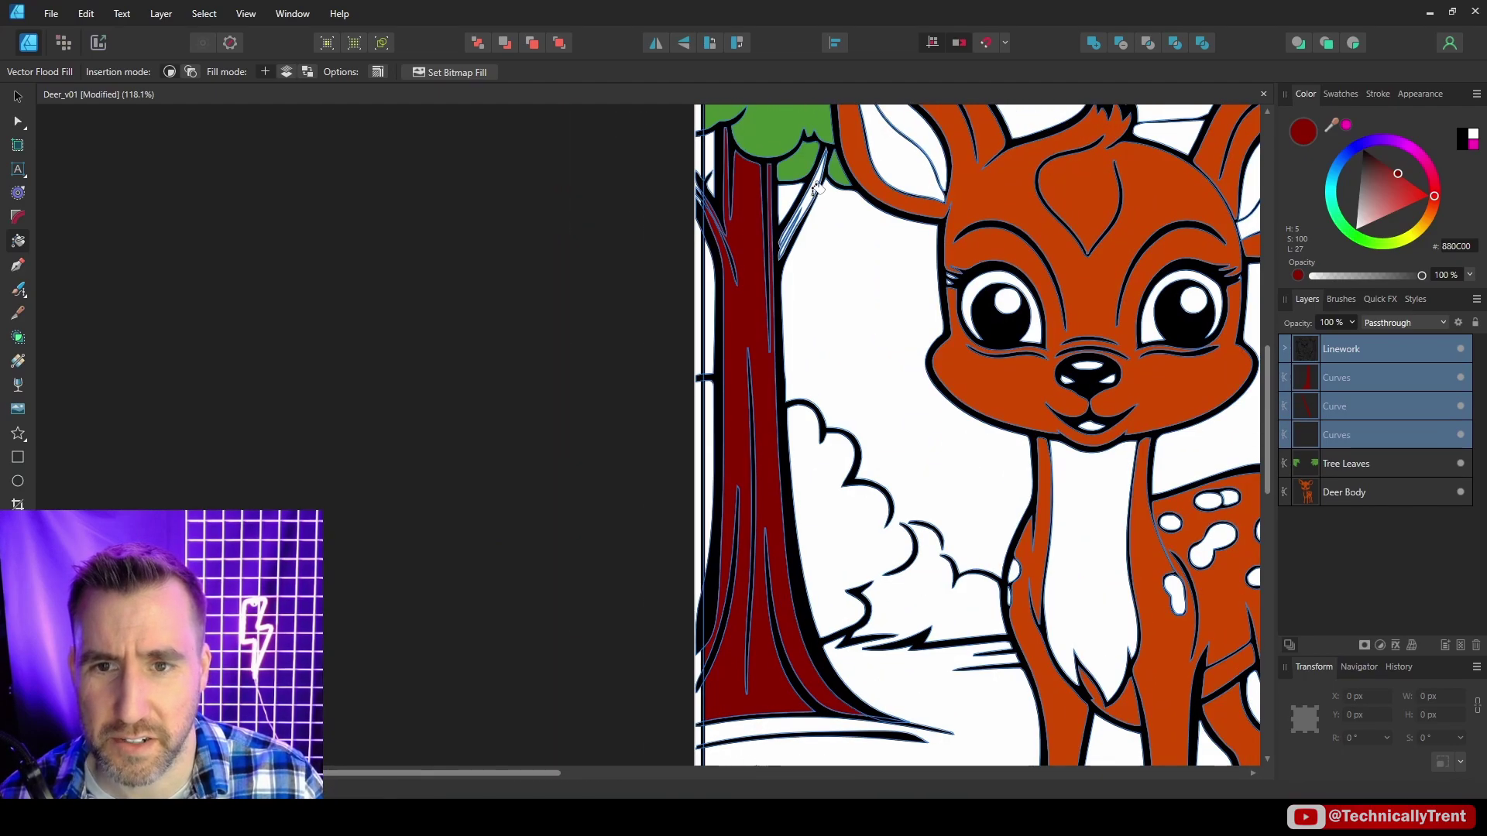
click(815, 188)
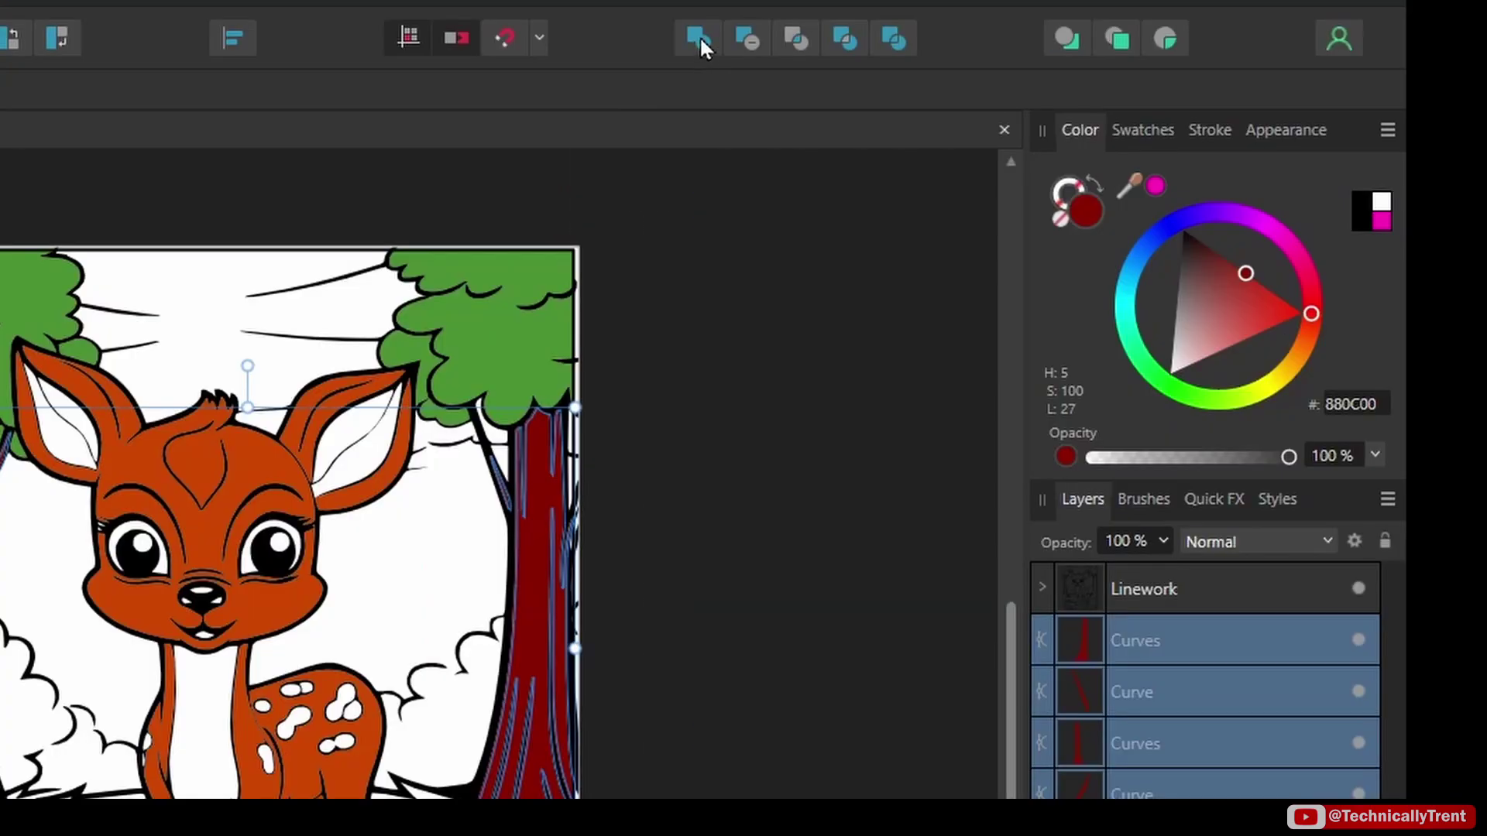
- Merge all the dark red trunk and branch fills into one object and rename it Tree Trunks
click(1093, 43)
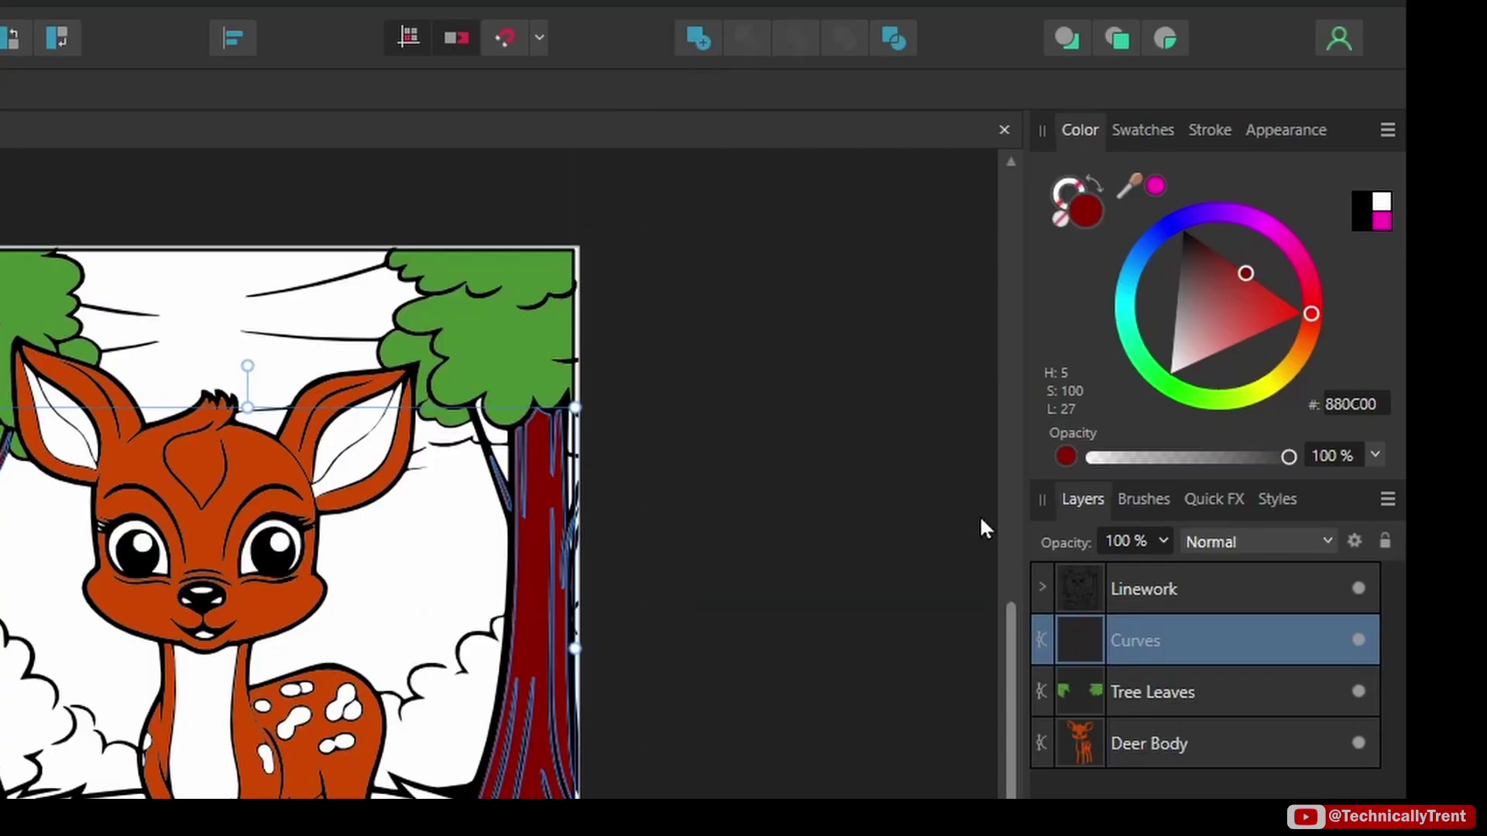
double_click(1129, 639)
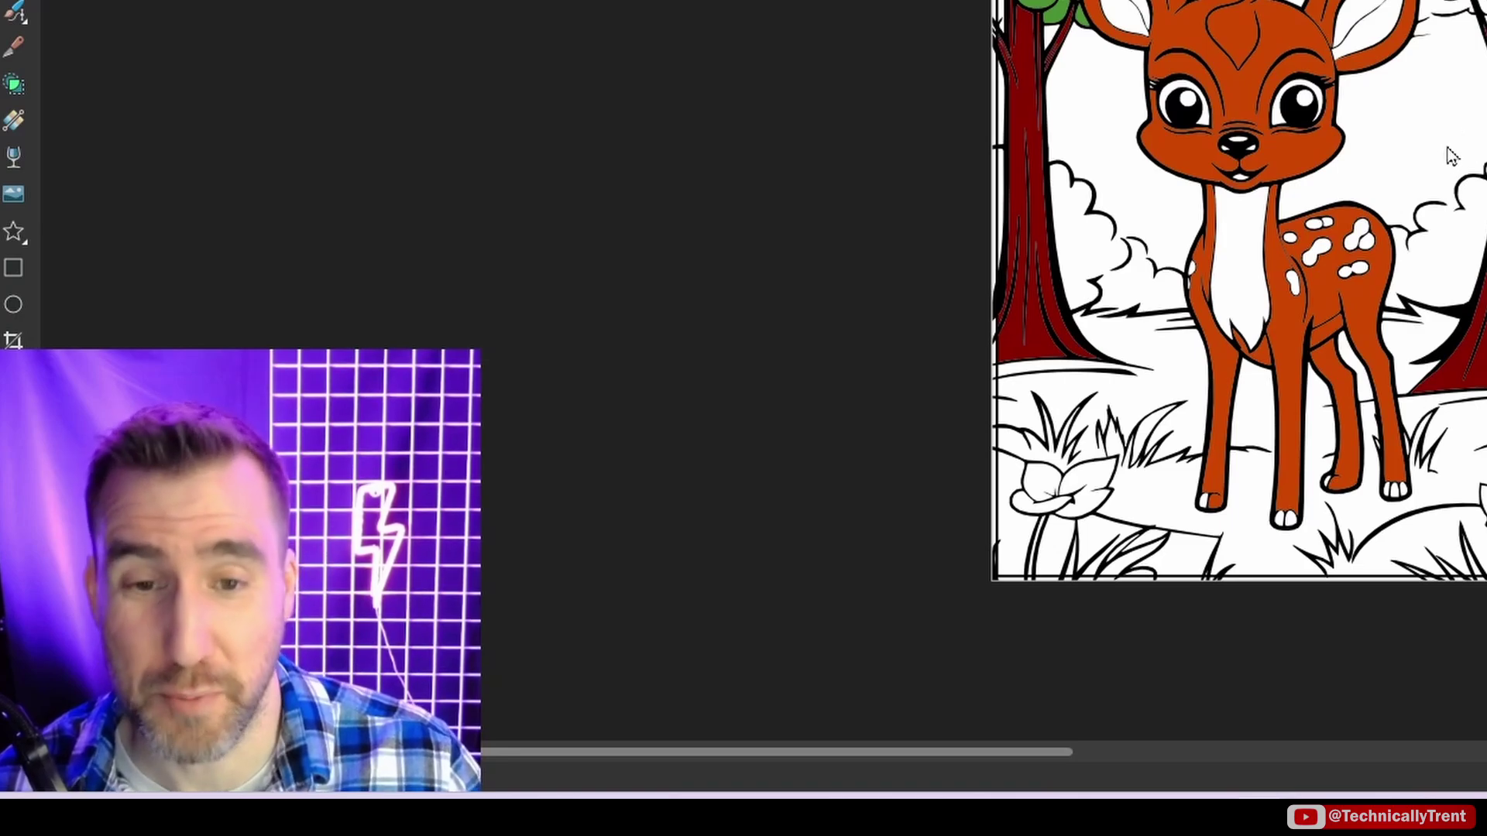
- Close the gap in the right bush's outline by moving the open line's end nodes onto the neighboring curve, and deselect it
scroll(1450, 51, up, 2)
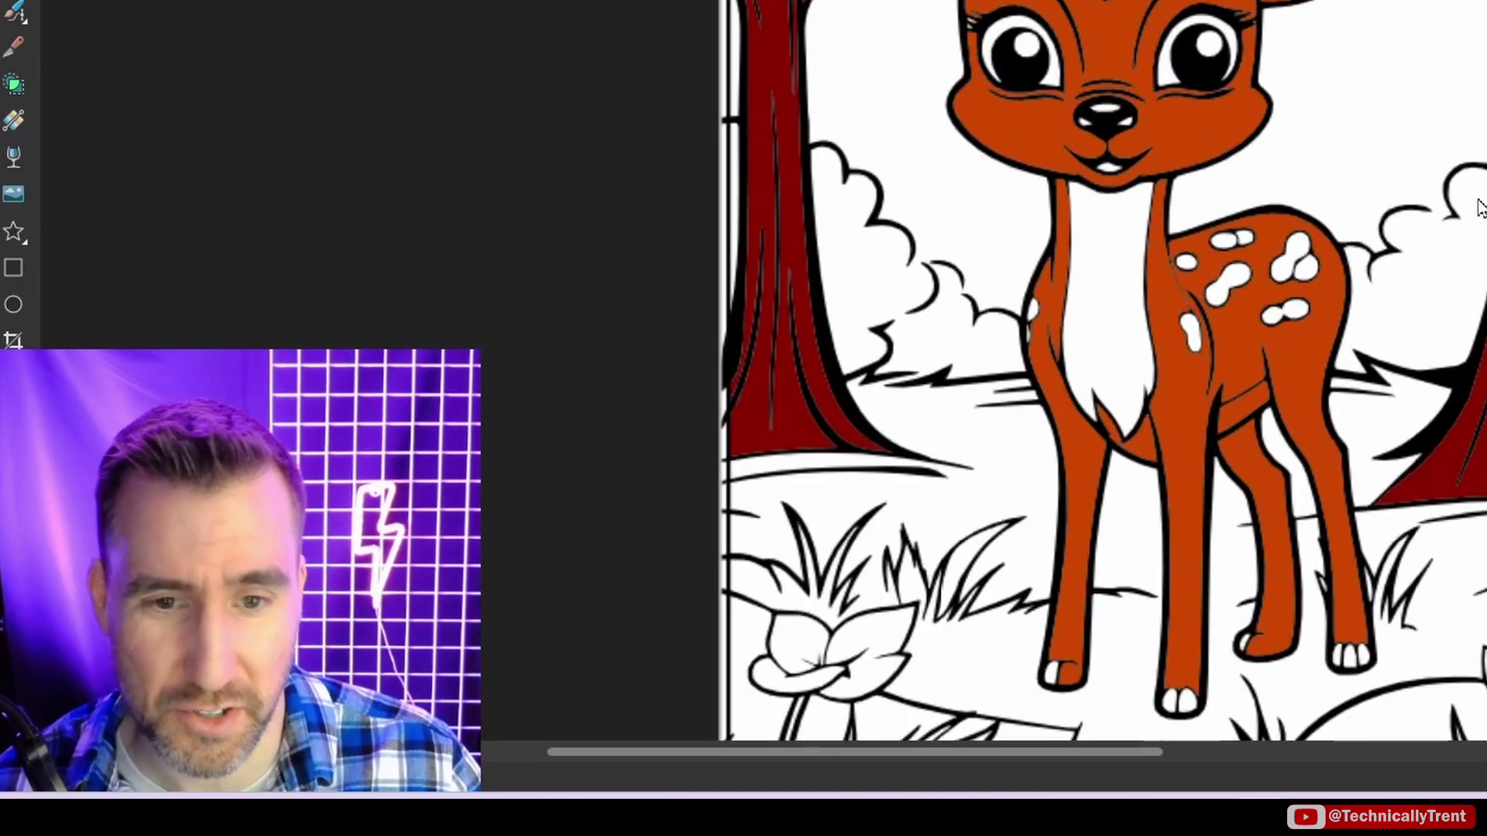
scroll(1263, 76, down, 3)
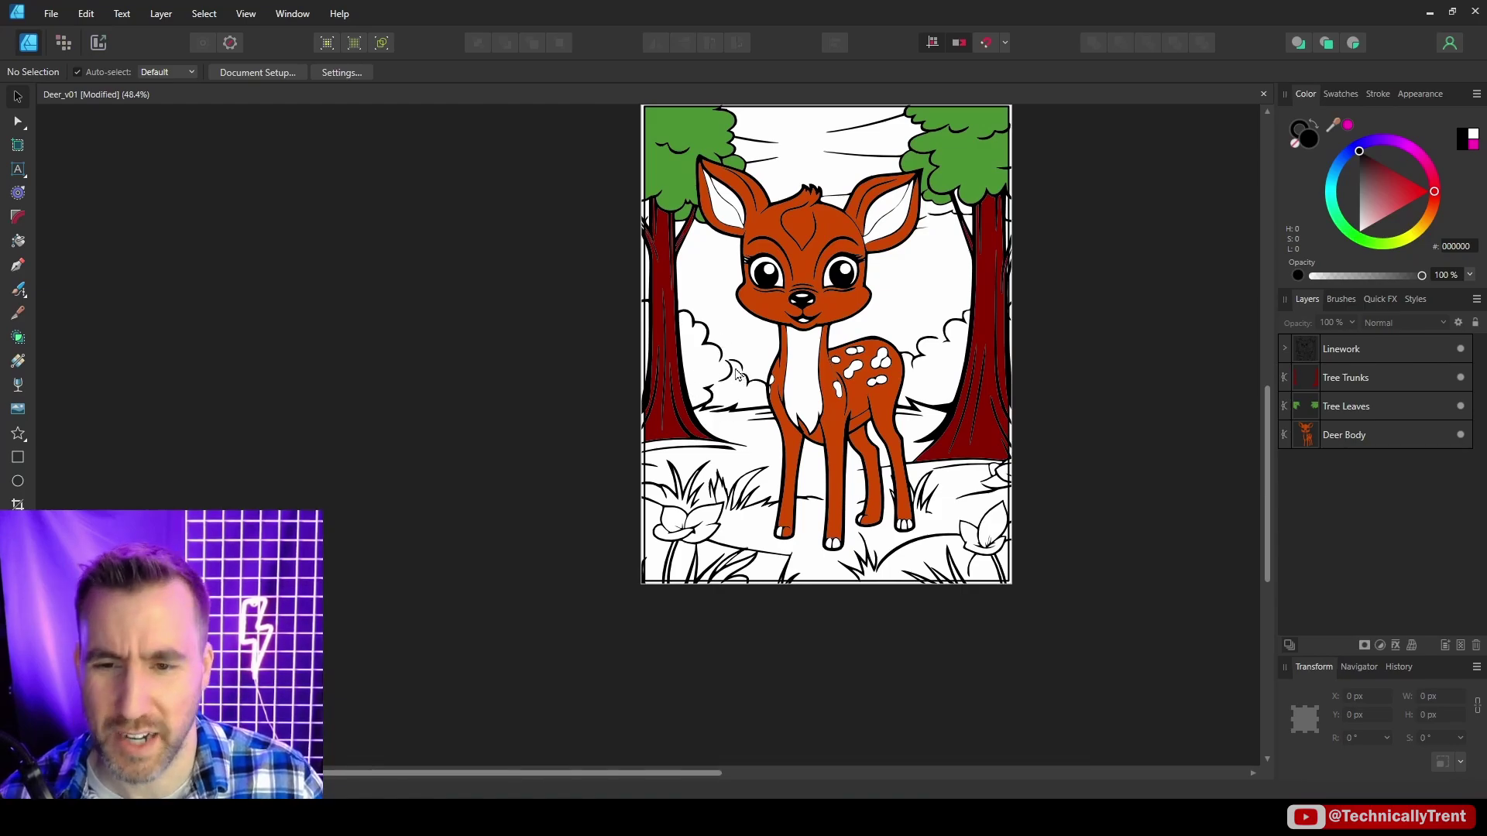
scroll(954, 339, up, 3)
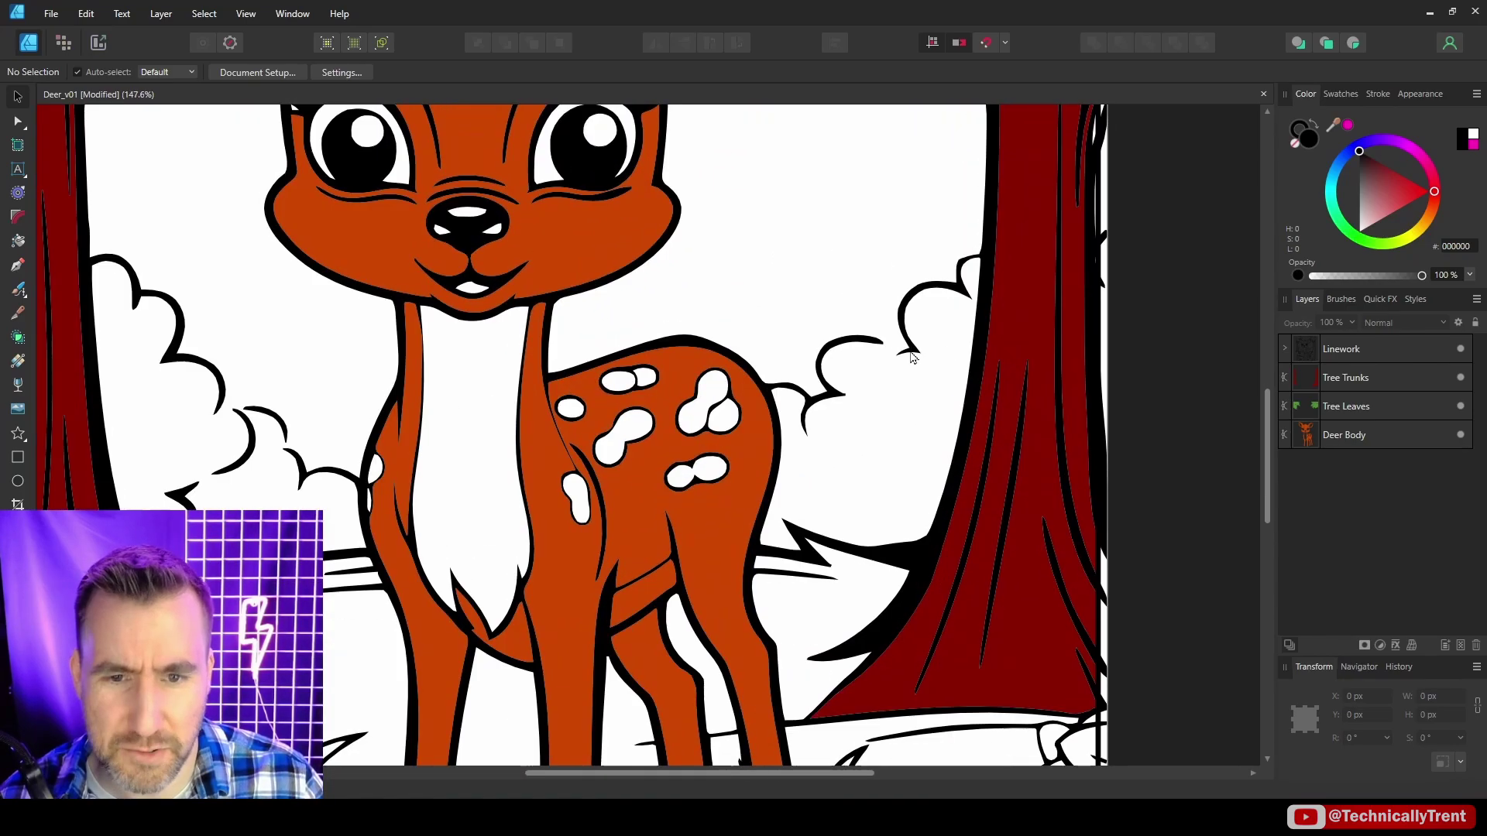
click(19, 122)
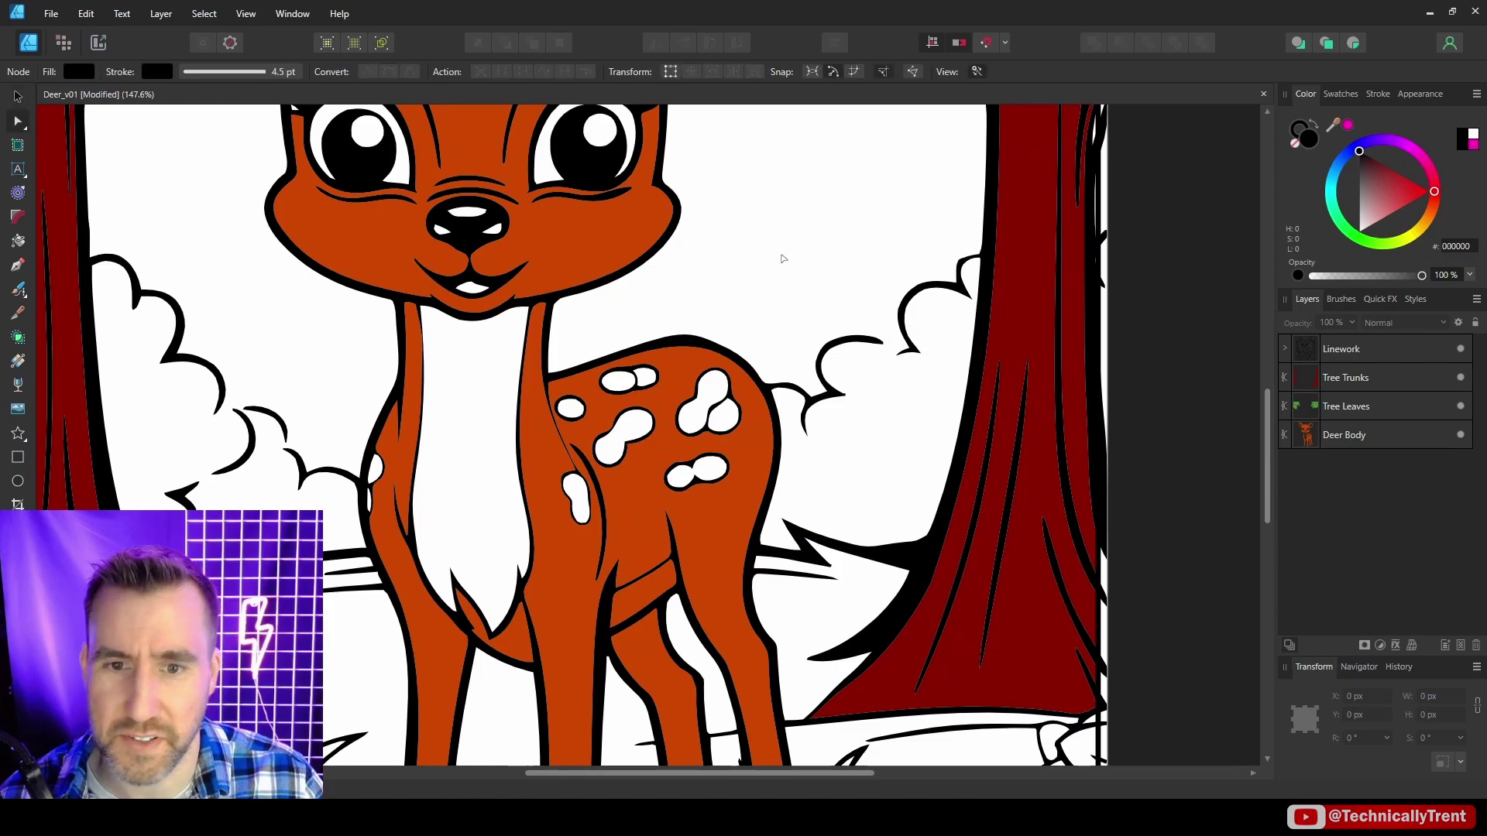
scroll(855, 376, up, 3)
click(803, 473)
drag(821, 457, 880, 508)
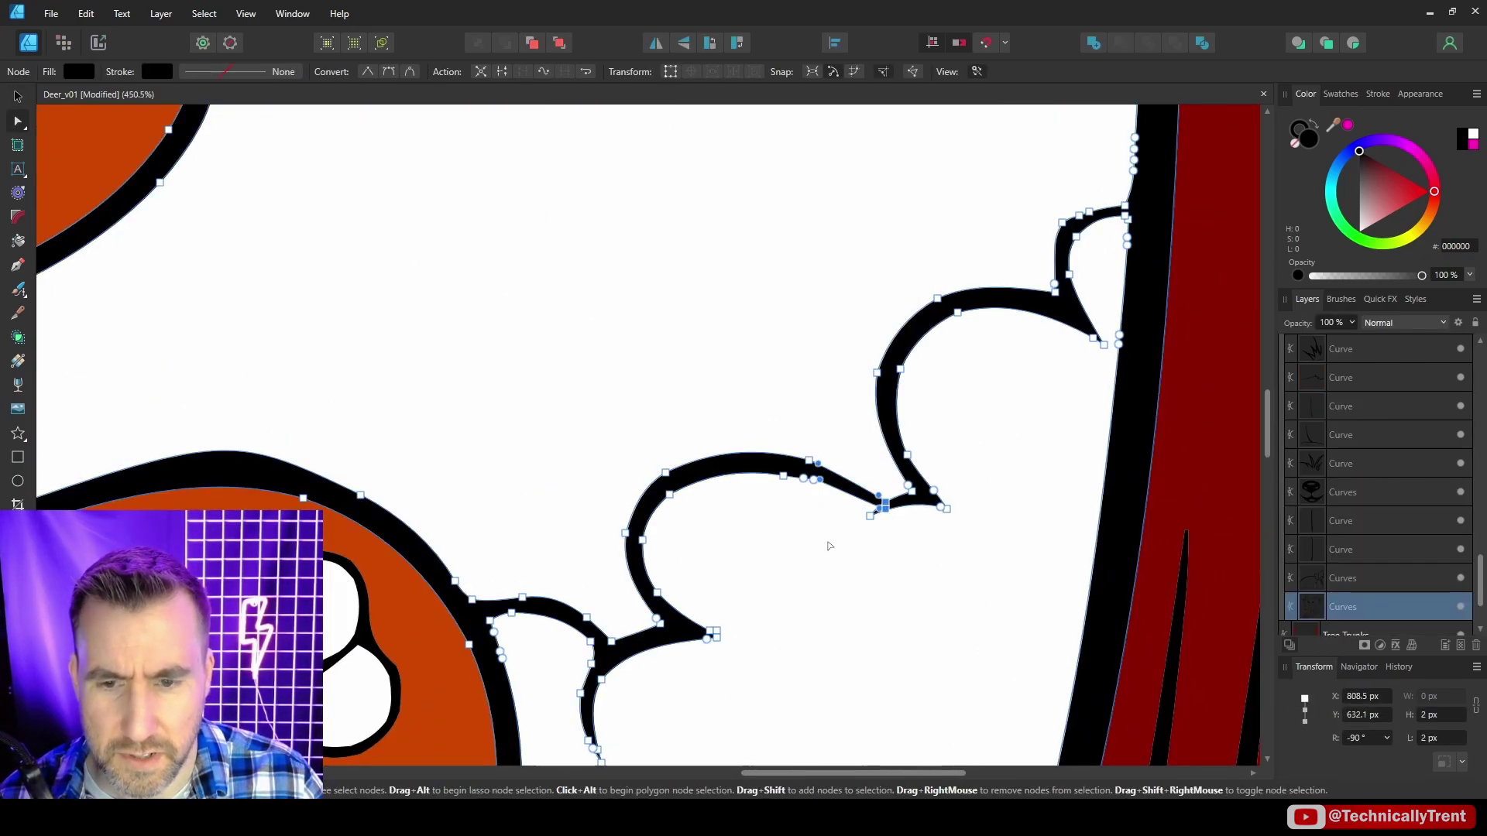
click(829, 544)
- Close the gaps in the left bush's scalloped outline by moving the end nodes of its open curves onto the adjacent lines
scroll(951, 243, down, 7)
scroll(537, 269, up, 7)
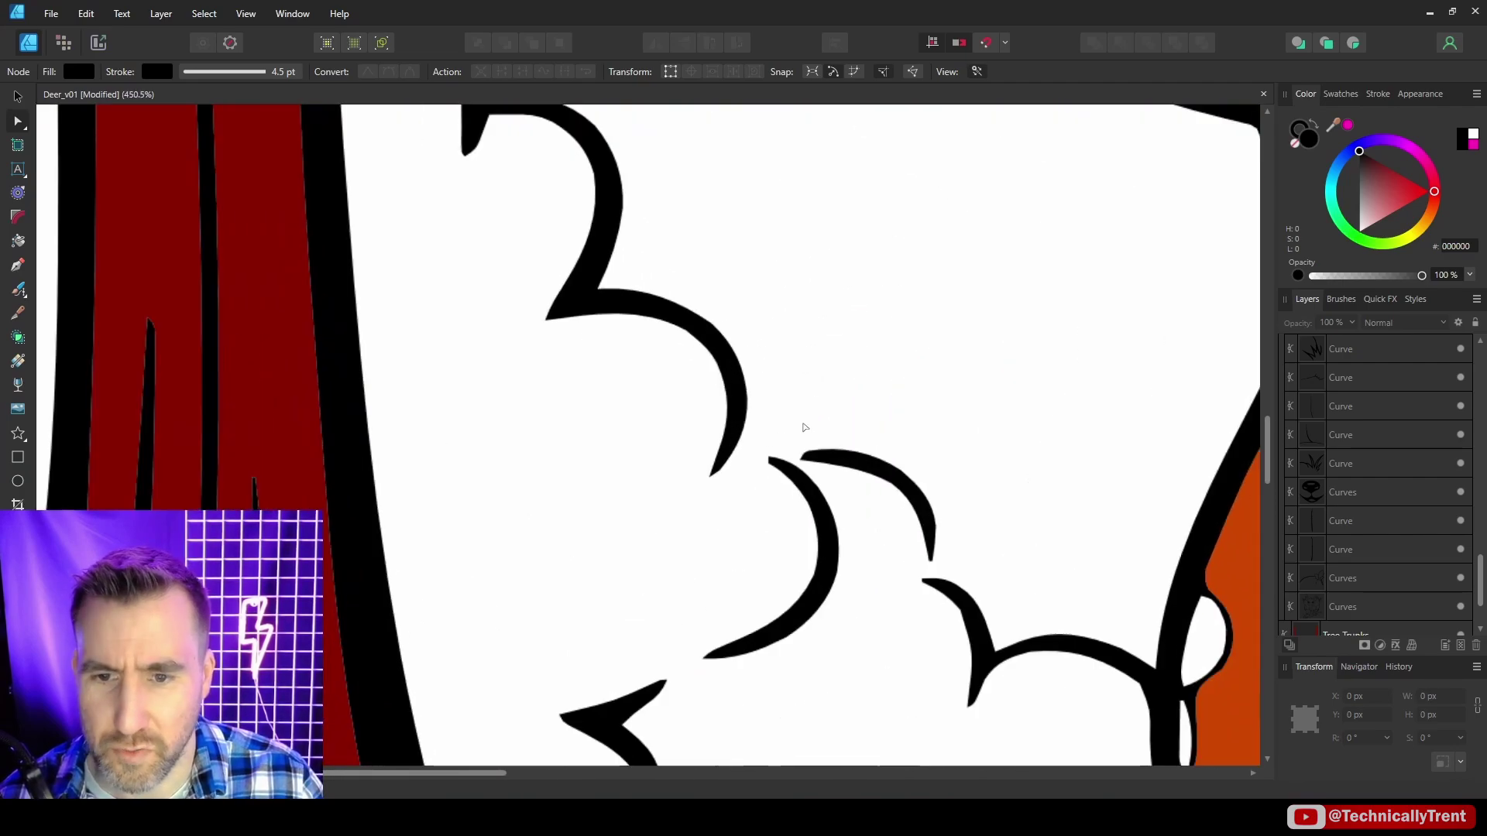
click(806, 459)
drag(766, 406, 770, 465)
drag(694, 434, 608, 431)
drag(973, 415, 716, 176)
drag(823, 426, 871, 478)
drag(849, 462, 858, 496)
click(986, 388)
scroll(987, 390, down, 7)
drag(1174, 344, 836, 437)
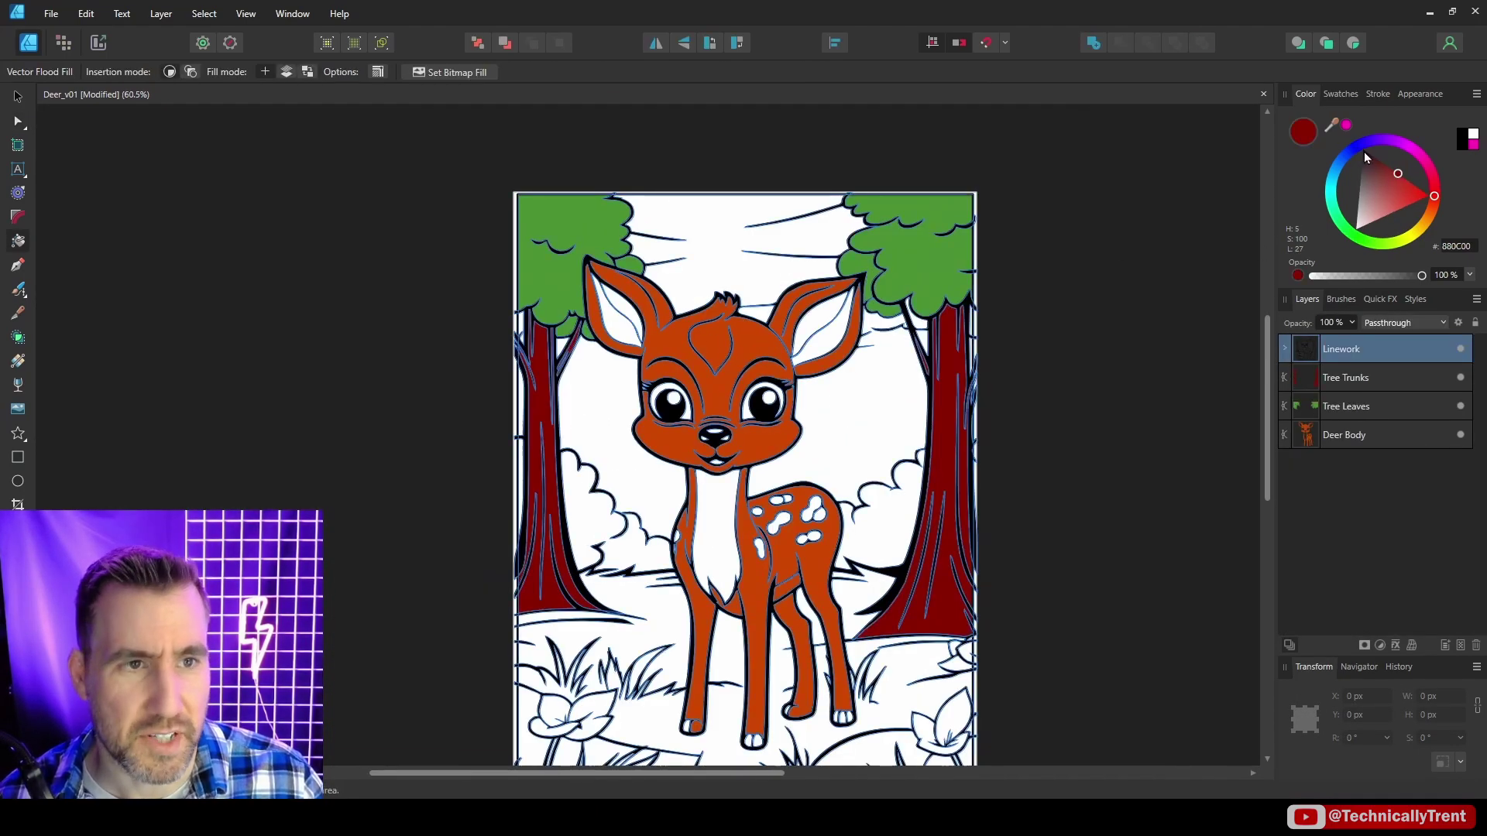
- Flood-fill the large sky areas above and on both sides of the deer with cyan 00D9FF within the Linework group
click(720, 221)
click(755, 260)
click(1048, 385)
click(508, 565)
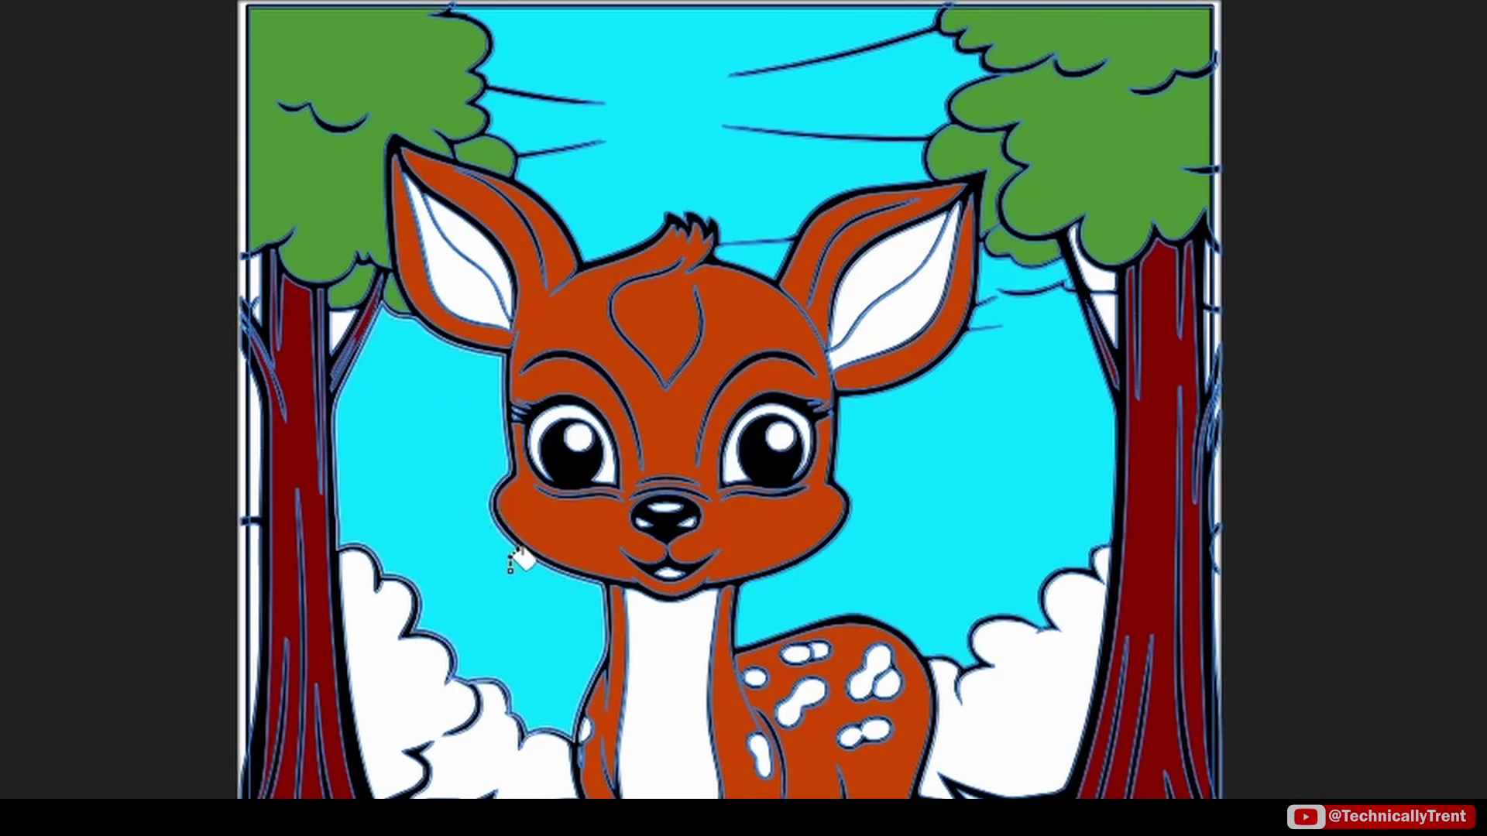
- Flood-fill the small remaining sky gaps between the branches, trunks and page edges with cyan 00D9FF
scroll(1139, 272, up, 3)
click(1022, 302)
click(1049, 385)
click(1356, 263)
scroll(1216, 256, down, 3)
scroll(395, 338, up, 2)
click(245, 287)
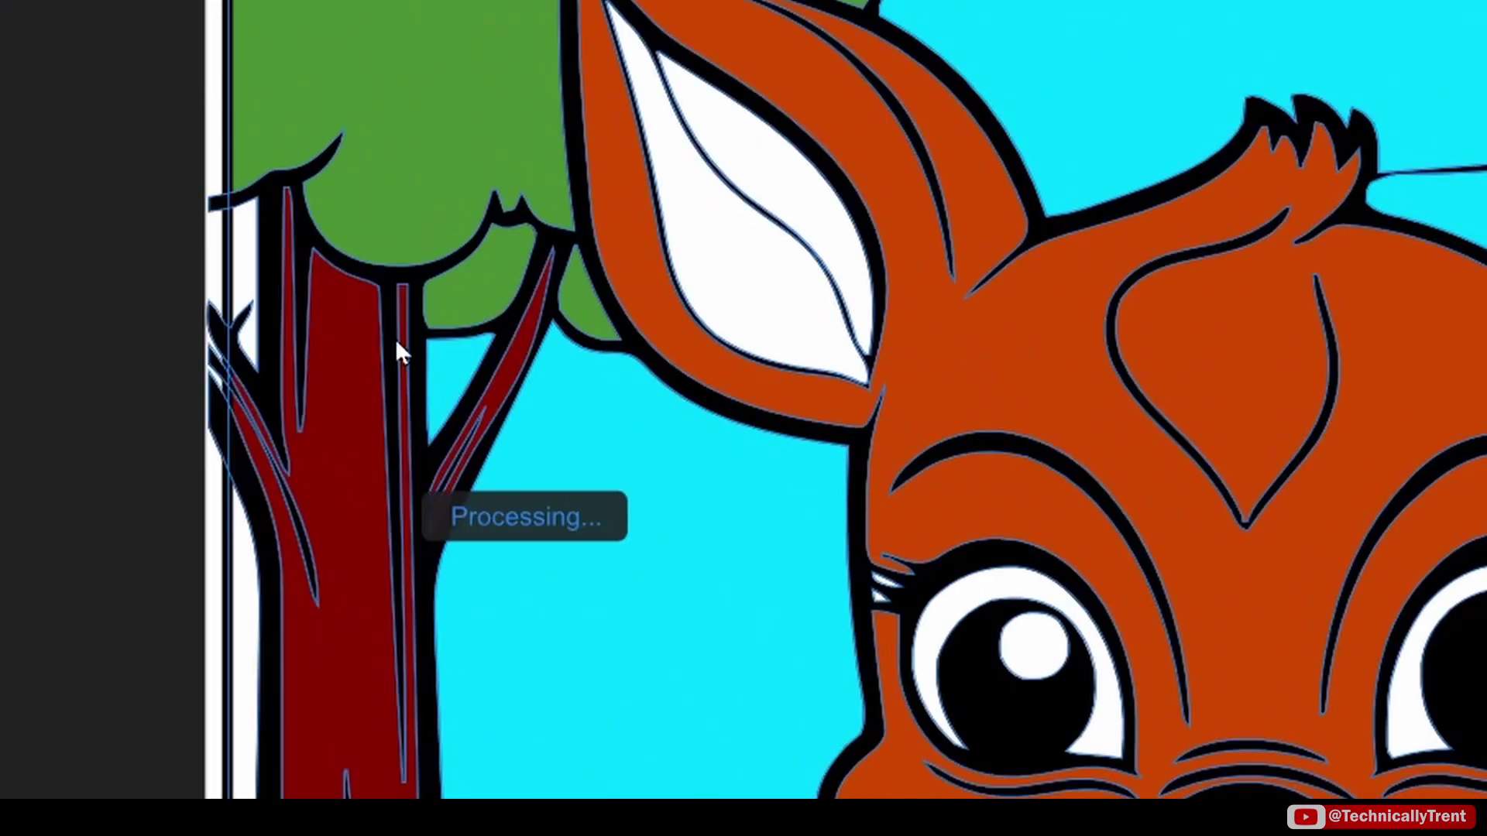
scroll(524, 217, down, 4)
scroll(661, 180, down, 2)
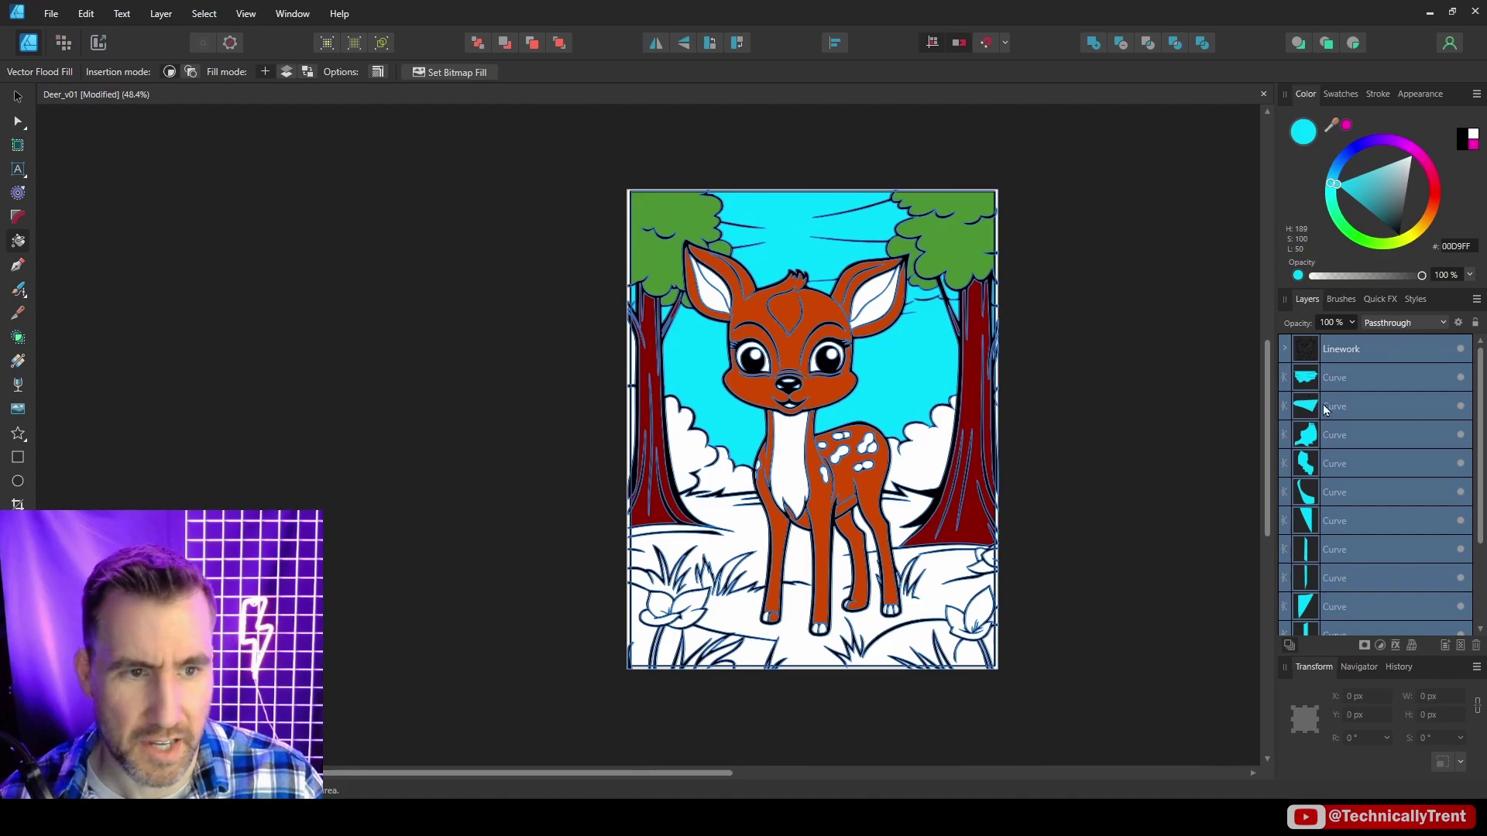
- Merge all the cyan fills into one object and rename it Sky
click(1322, 379)
scroll(1315, 435, down, 3)
shift+click(1317, 517)
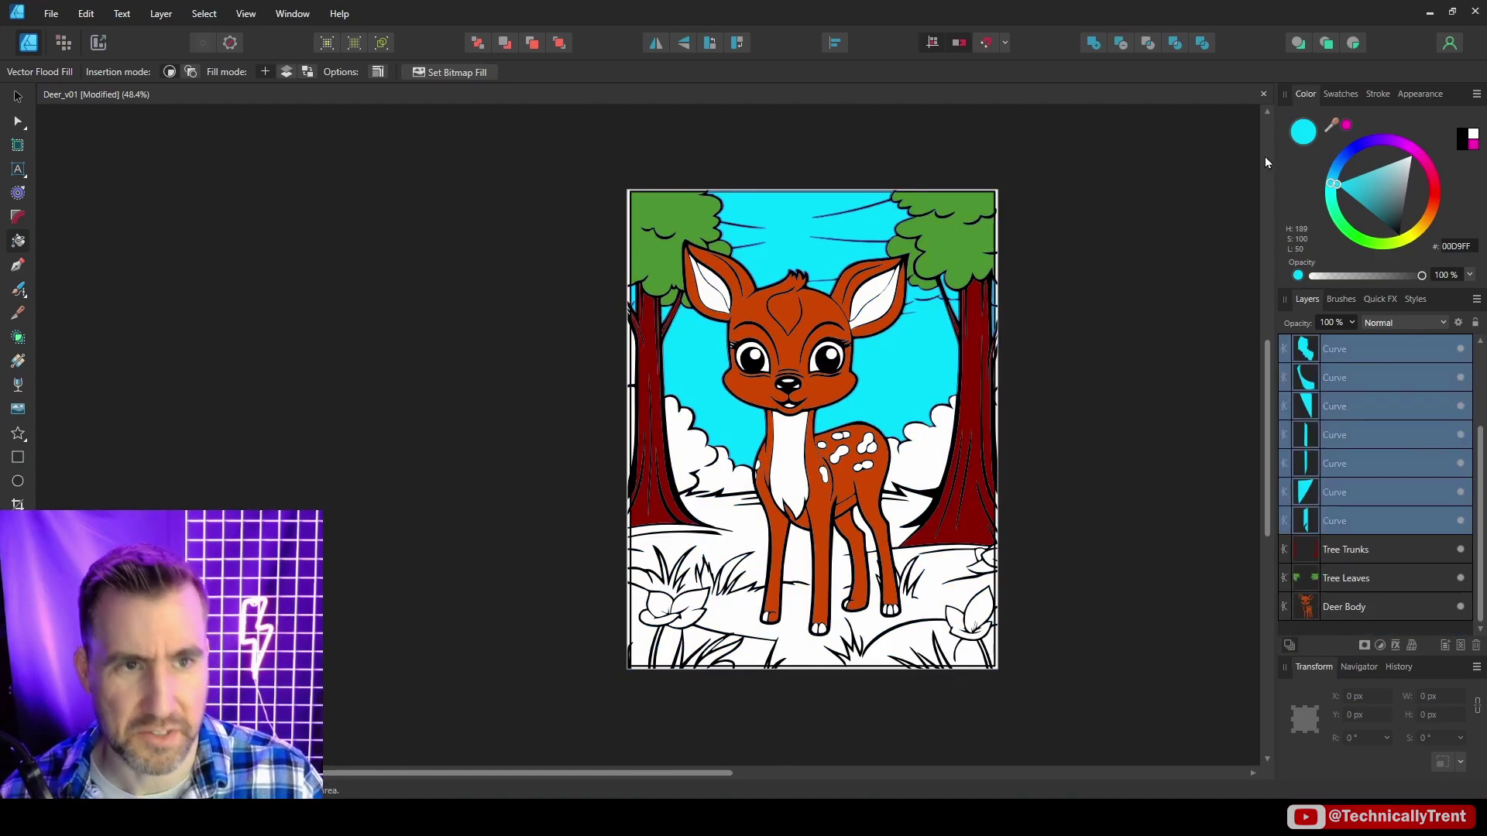
click(1093, 45)
double_click(1342, 379)
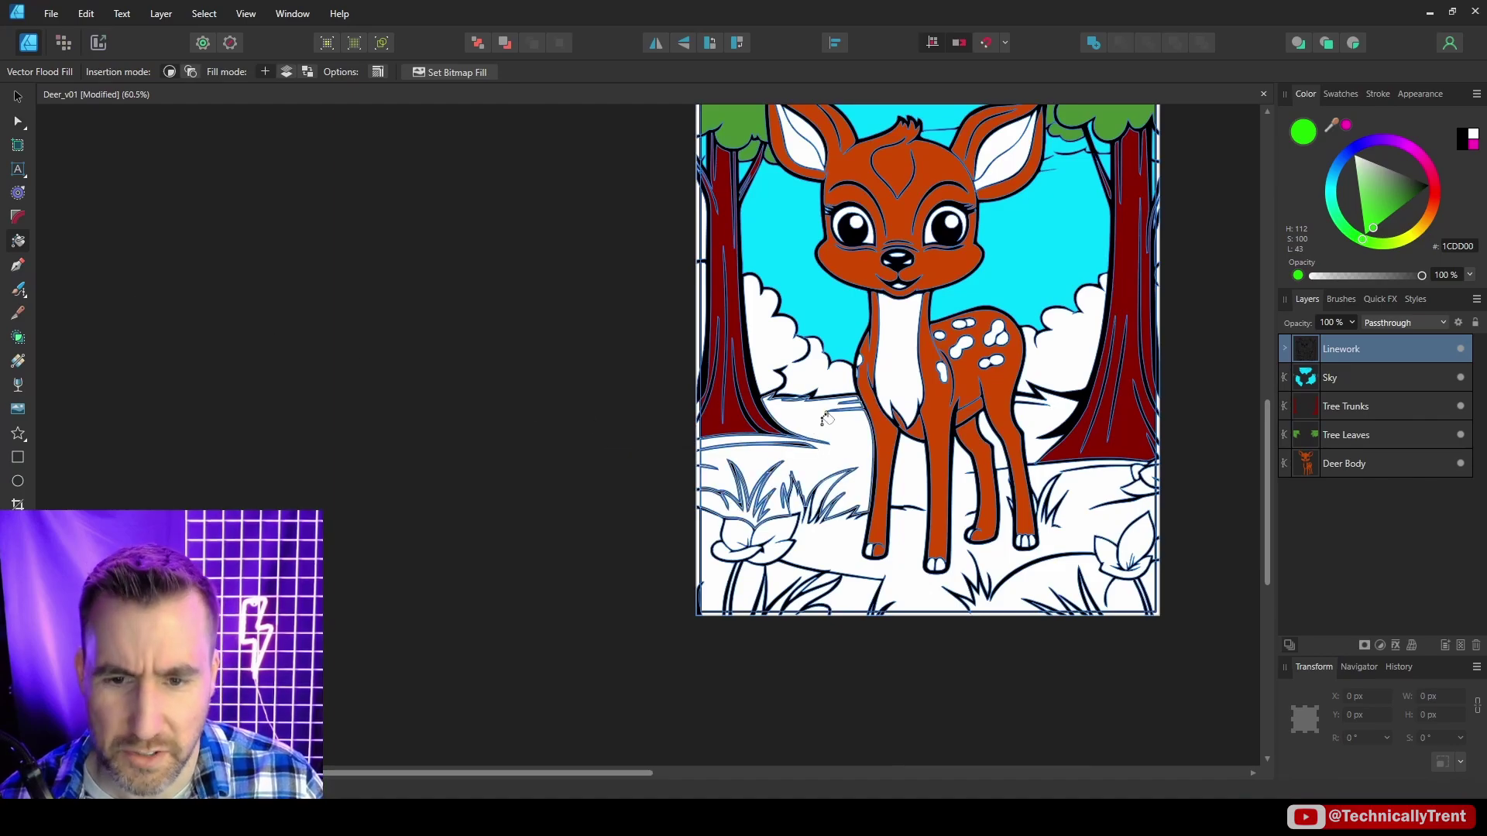
- Flood-fill the grass areas around the deer and flowers with bright green 1CDD00, using the Linework group as the boundary
click(856, 432)
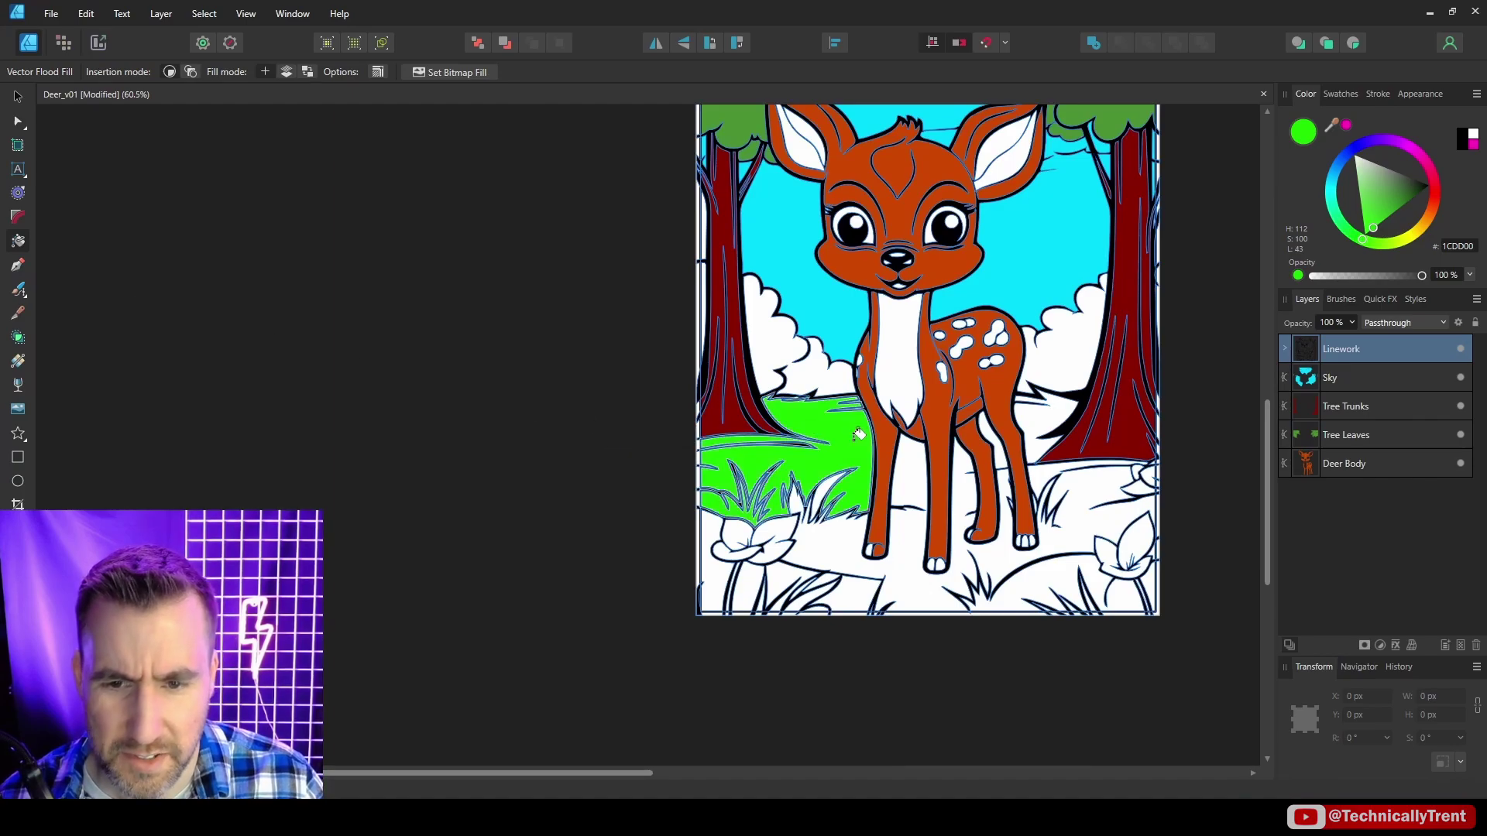
click(852, 484)
click(1042, 418)
click(989, 430)
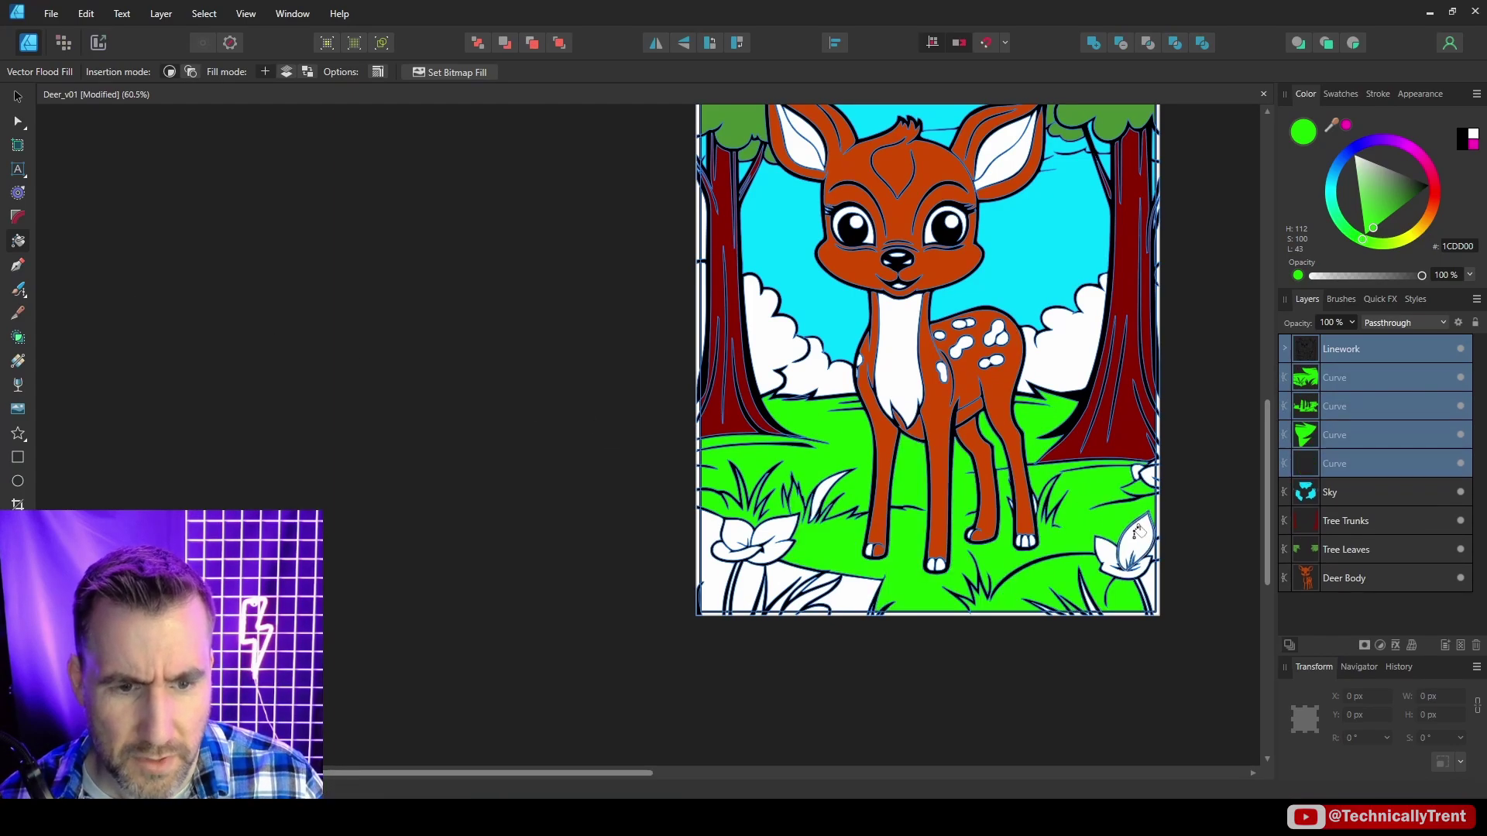
click(1151, 580)
click(858, 598)
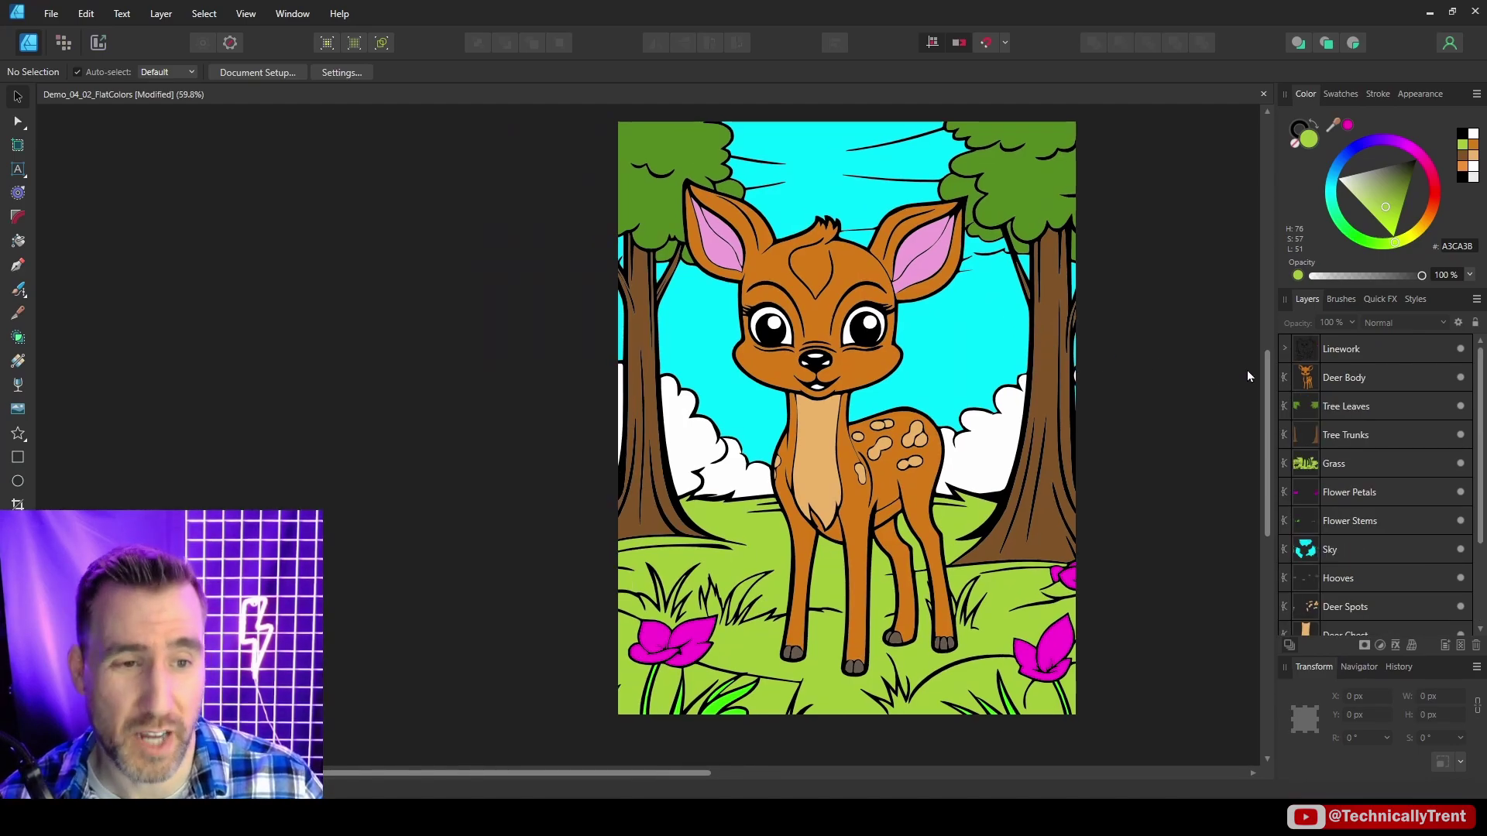
- Toggle the visibility of the Deer Body, Tree Leaves and Tree Trunks layers to examine which areas each one colors
click(1312, 381)
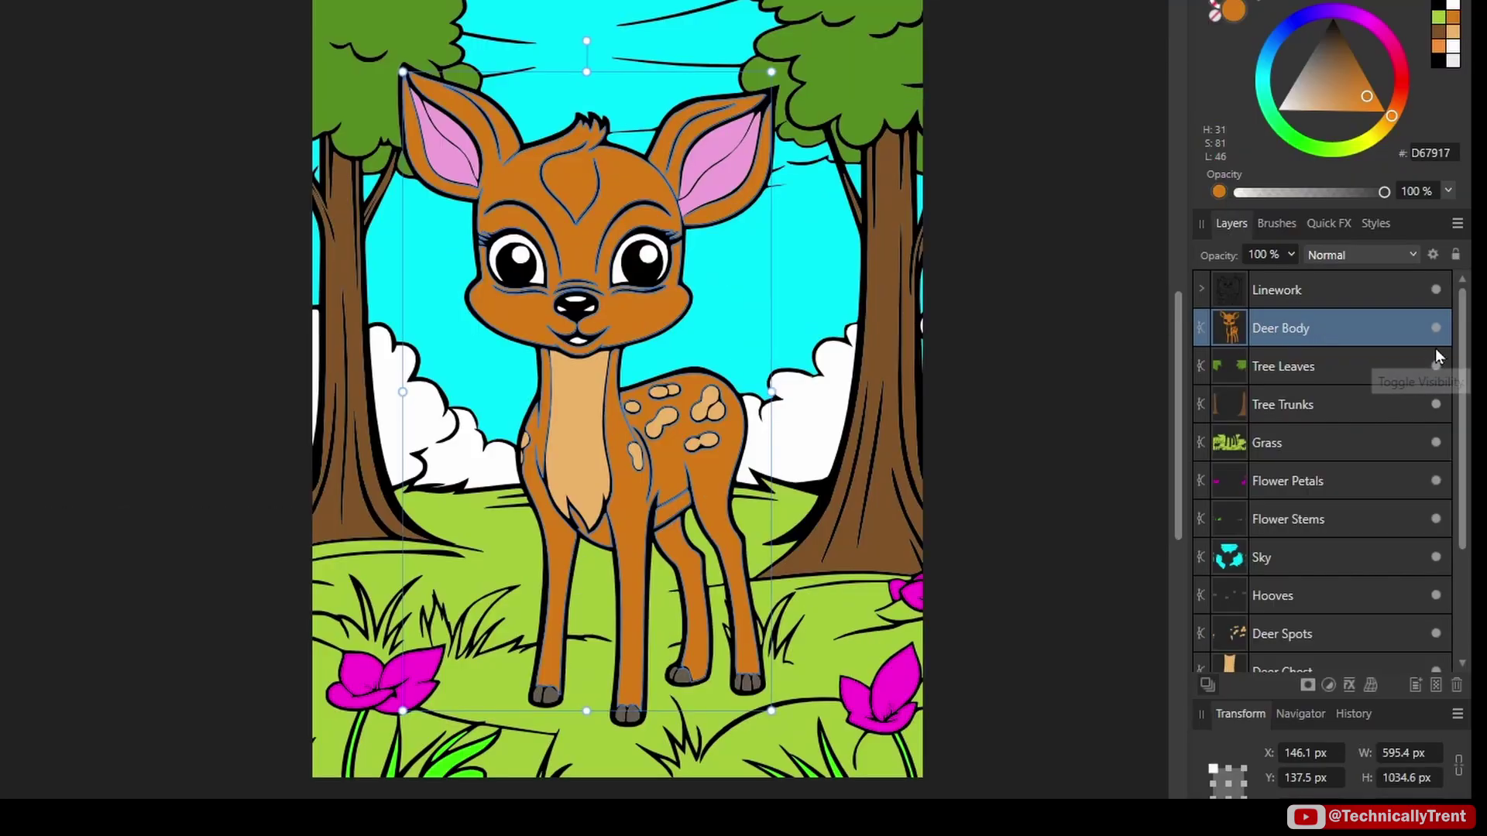
click(1434, 327)
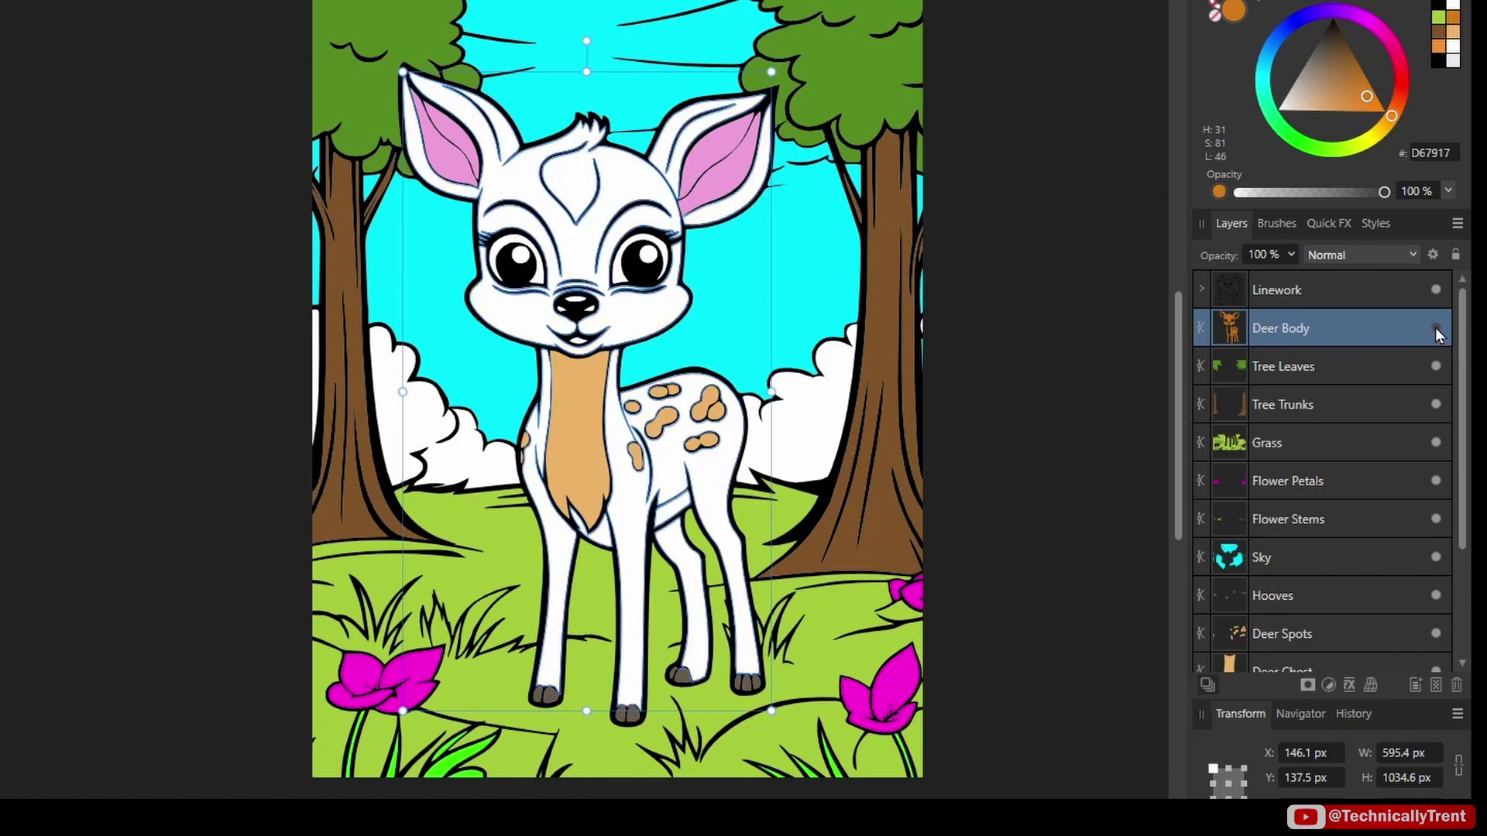
click(1435, 328)
click(1438, 365)
click(1438, 364)
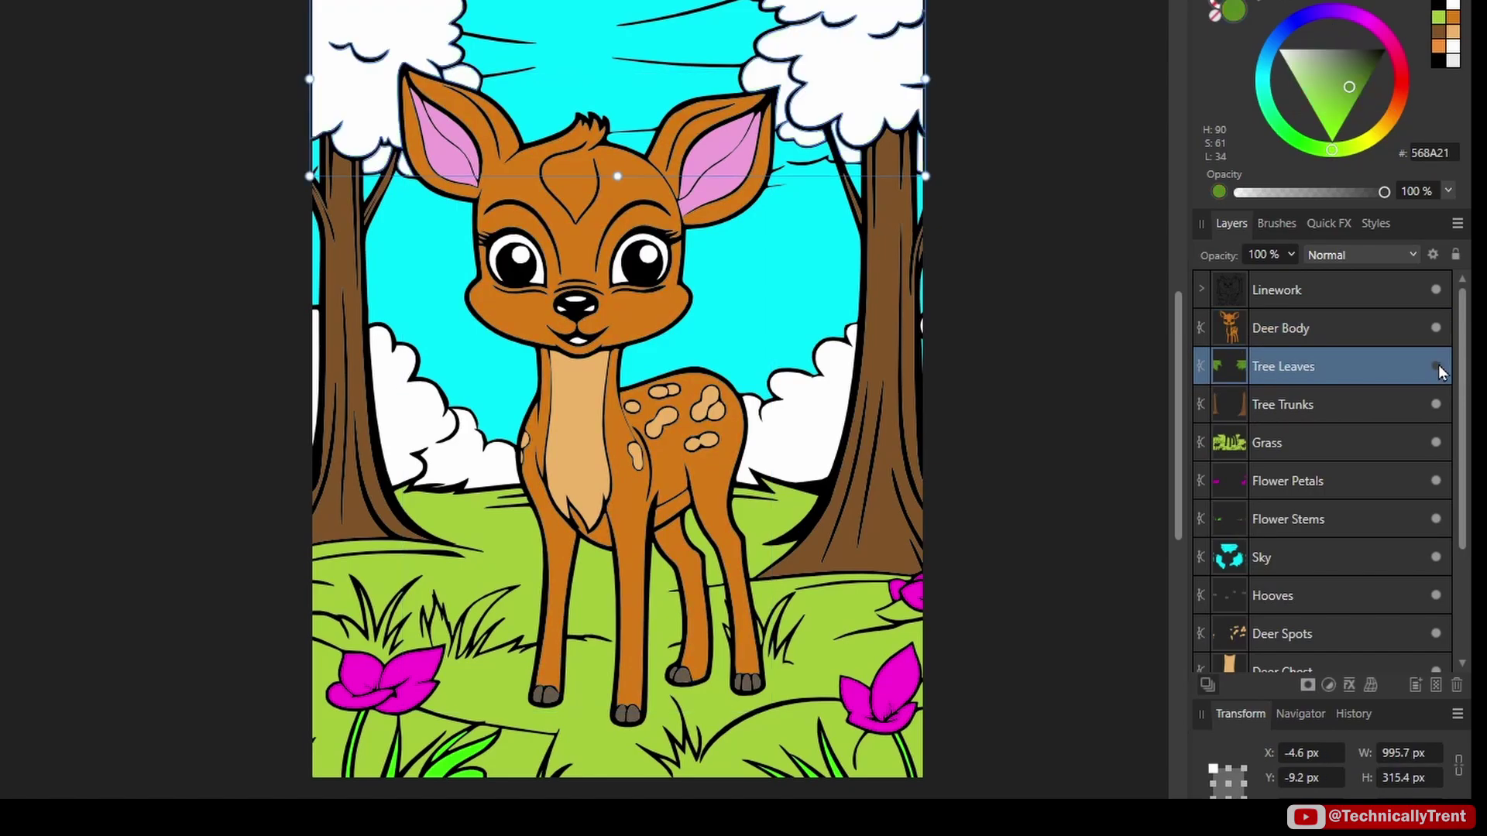
click(1438, 365)
click(1438, 365)
click(1438, 365)
click(1438, 404)
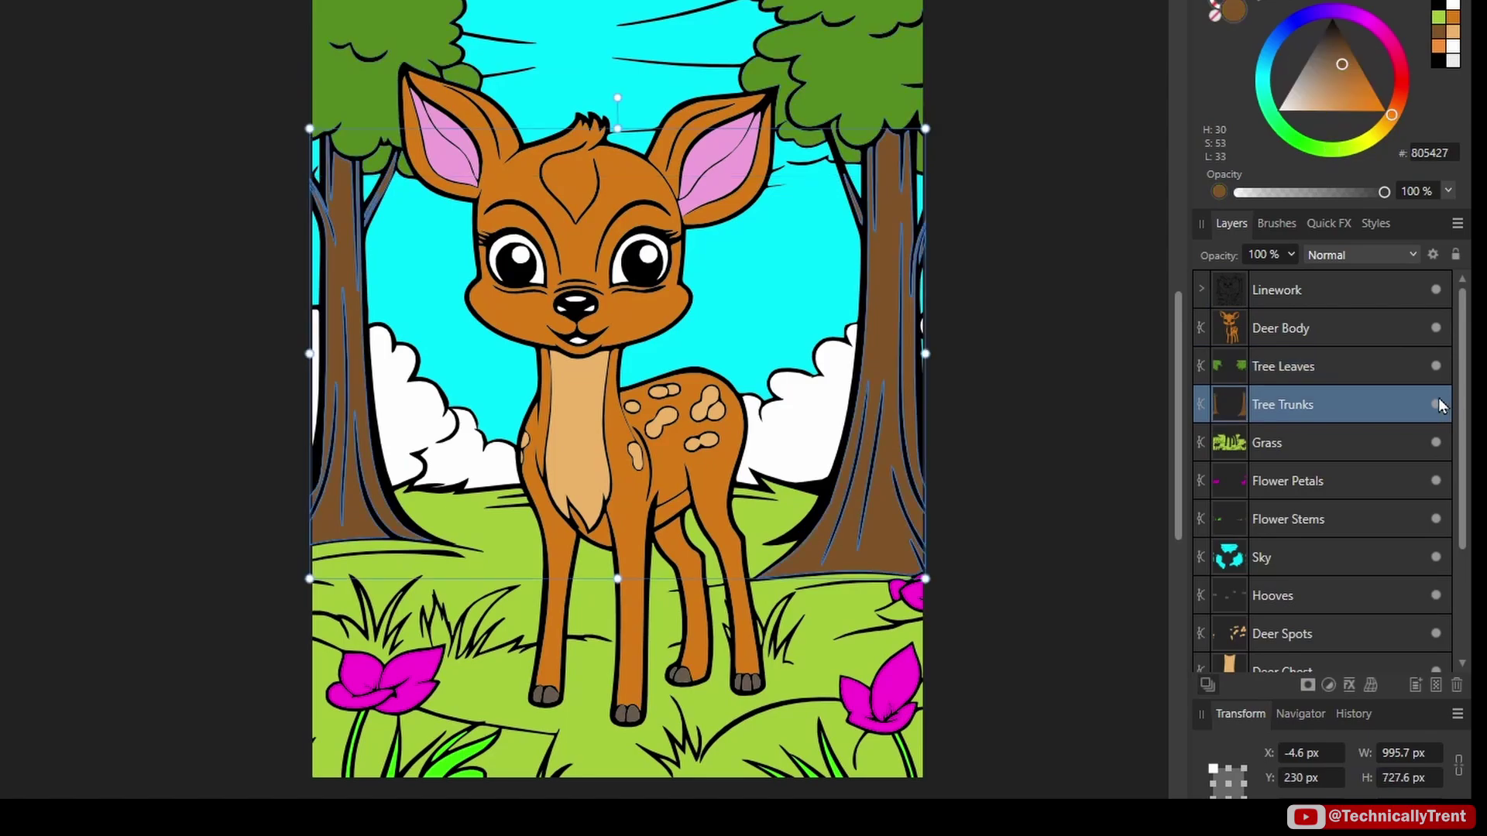
click(1438, 404)
click(1438, 404)
click(1438, 404)
click(1438, 404)
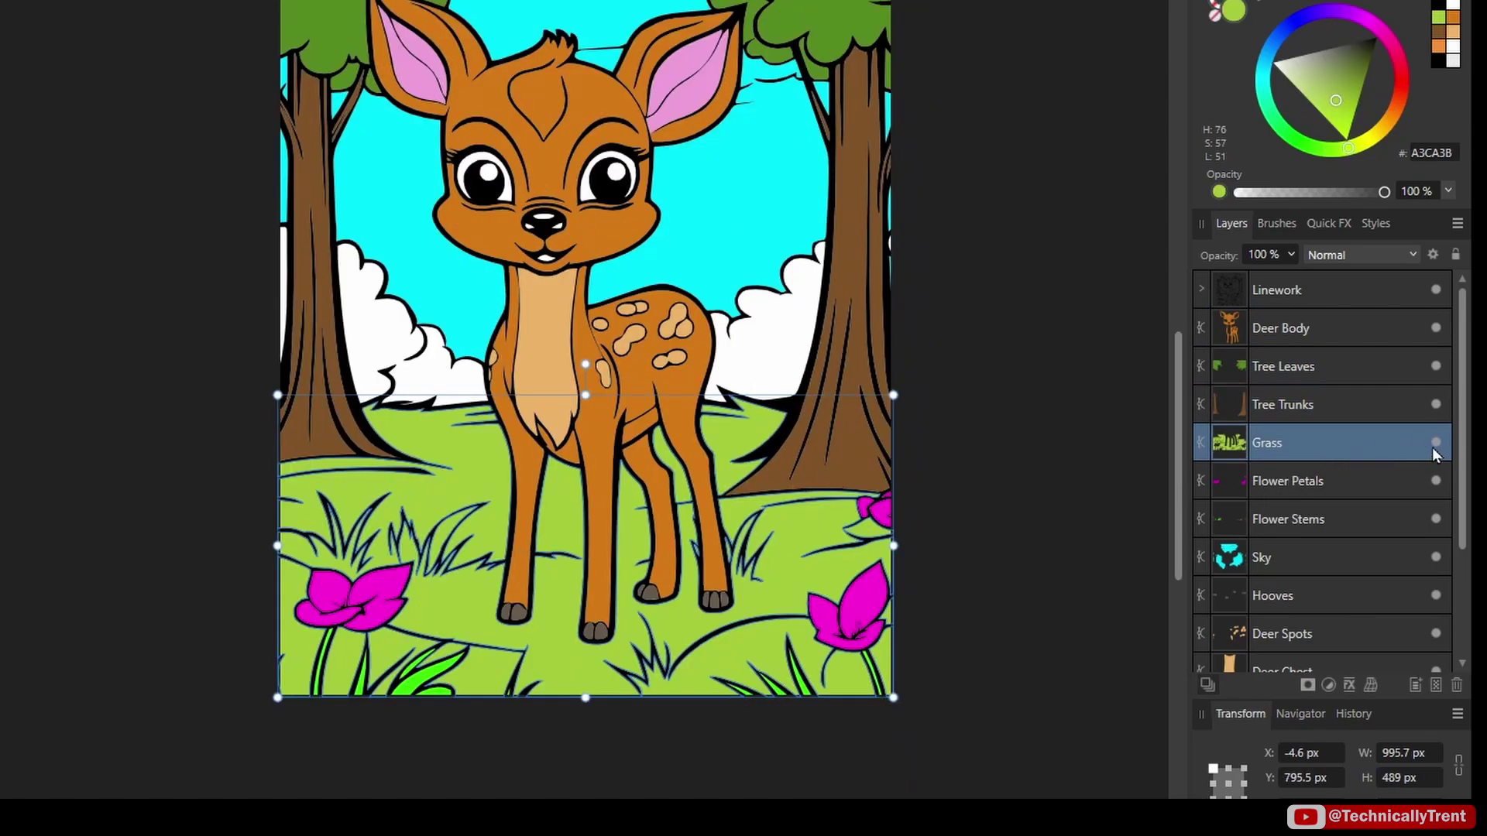
- Toggle the visibility of the Grass, Flower Petals and Flower Stems layers to examine which areas each one colors
click(1436, 444)
click(1436, 444)
click(1436, 444)
click(1436, 445)
click(1425, 476)
click(1436, 482)
click(1436, 482)
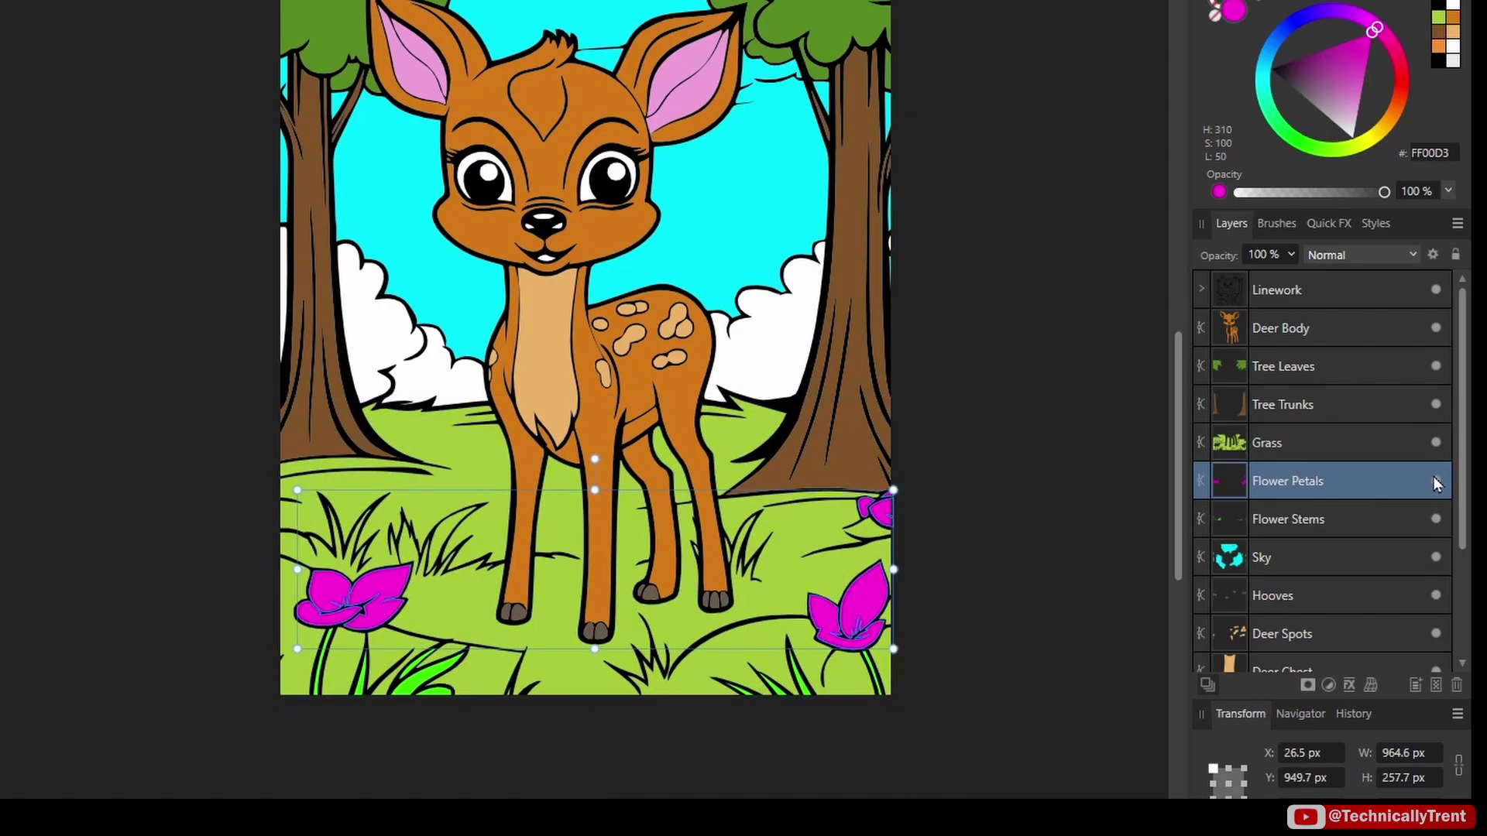
click(1436, 481)
scroll(889, 587, up, 4)
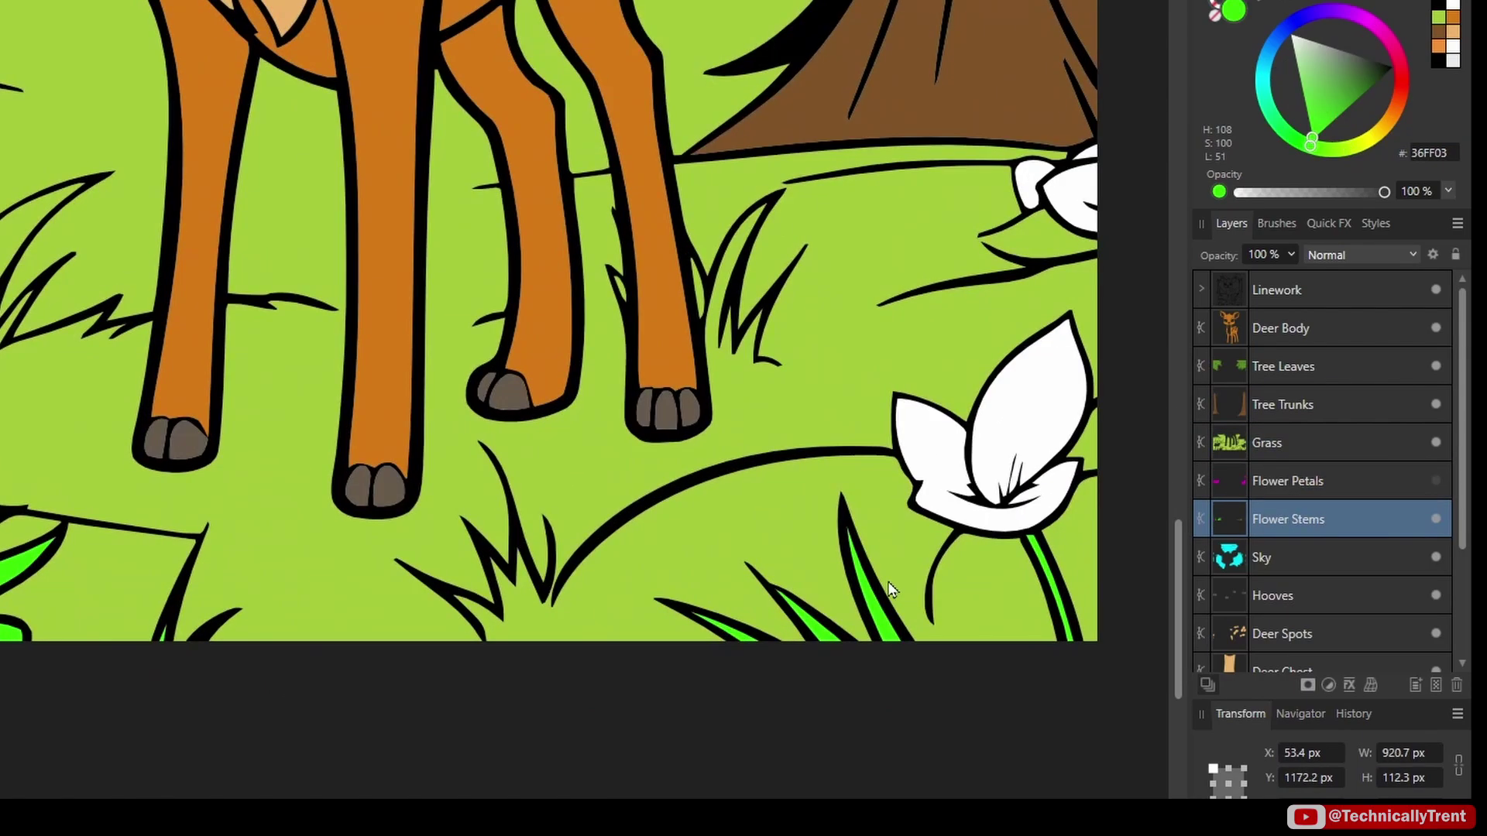
click(1434, 523)
click(1435, 519)
click(1435, 519)
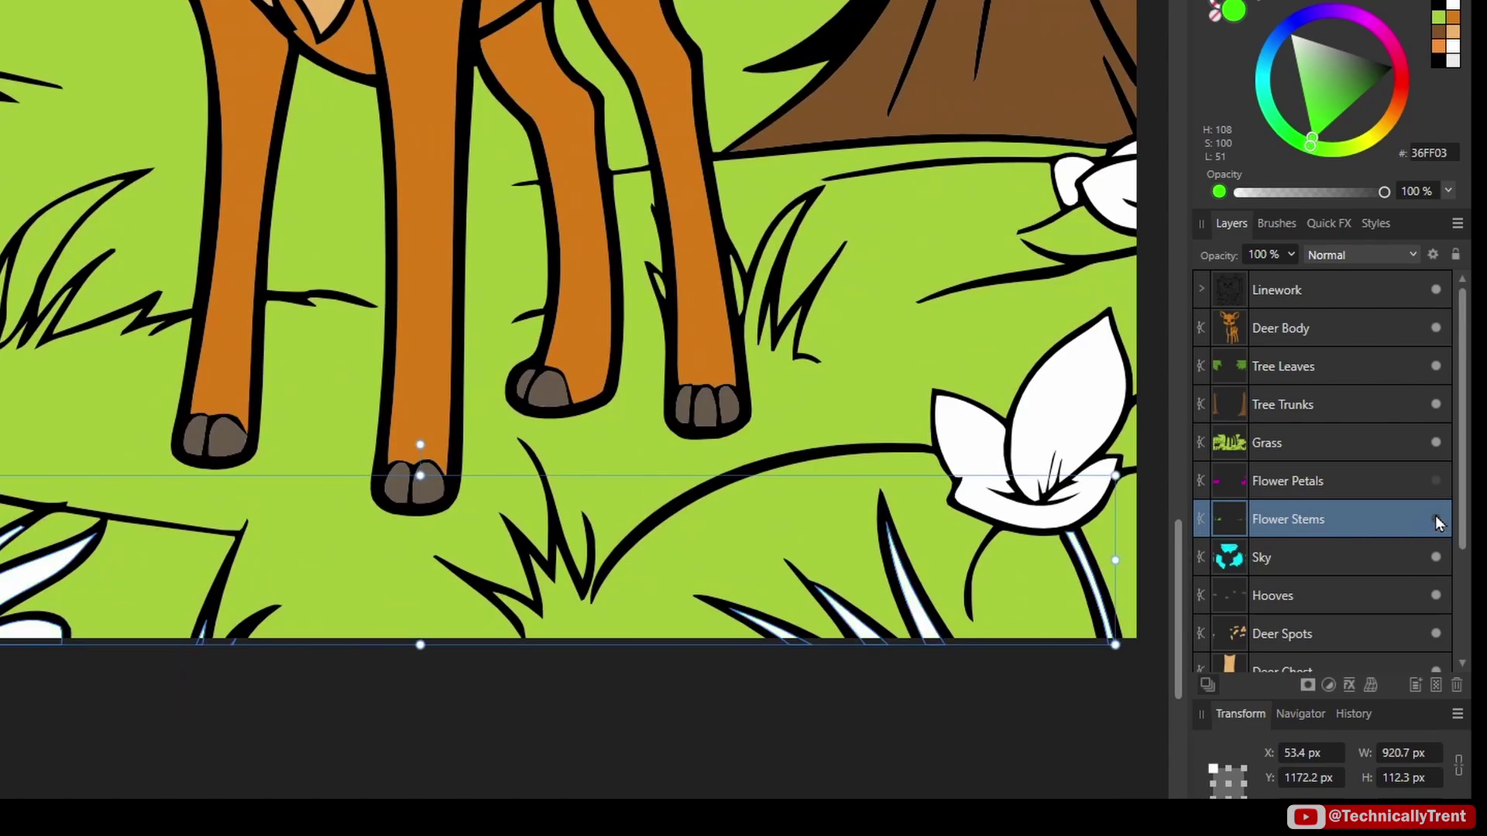
click(1435, 519)
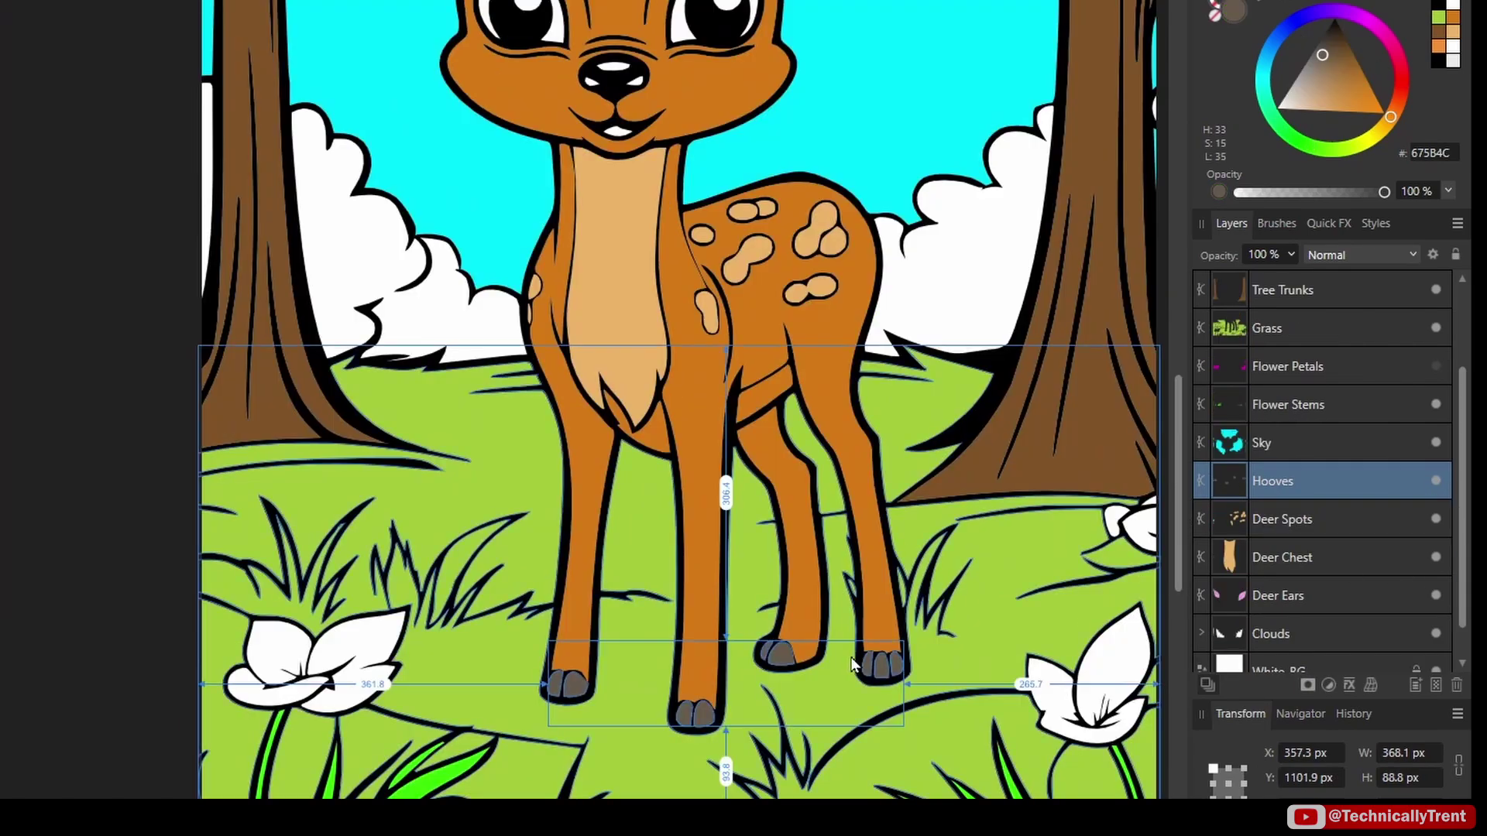
- Examine the areas covered by the Hooves, Deer Spots, Deer Chest and Linework layers by hiding and showing each one
scroll(876, 606, down, 3)
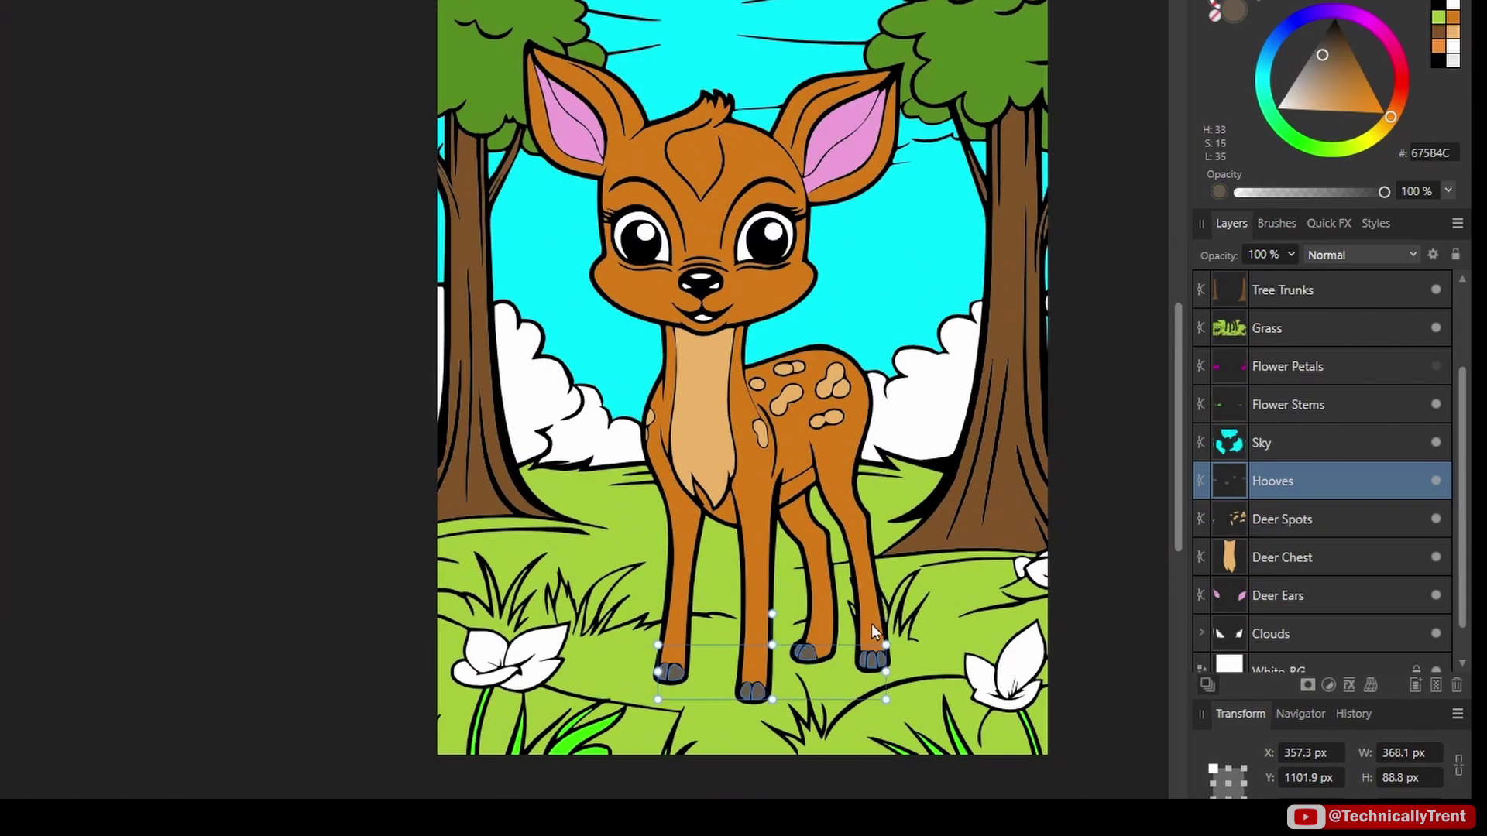
scroll(871, 624, up, 3)
click(1437, 480)
click(1437, 481)
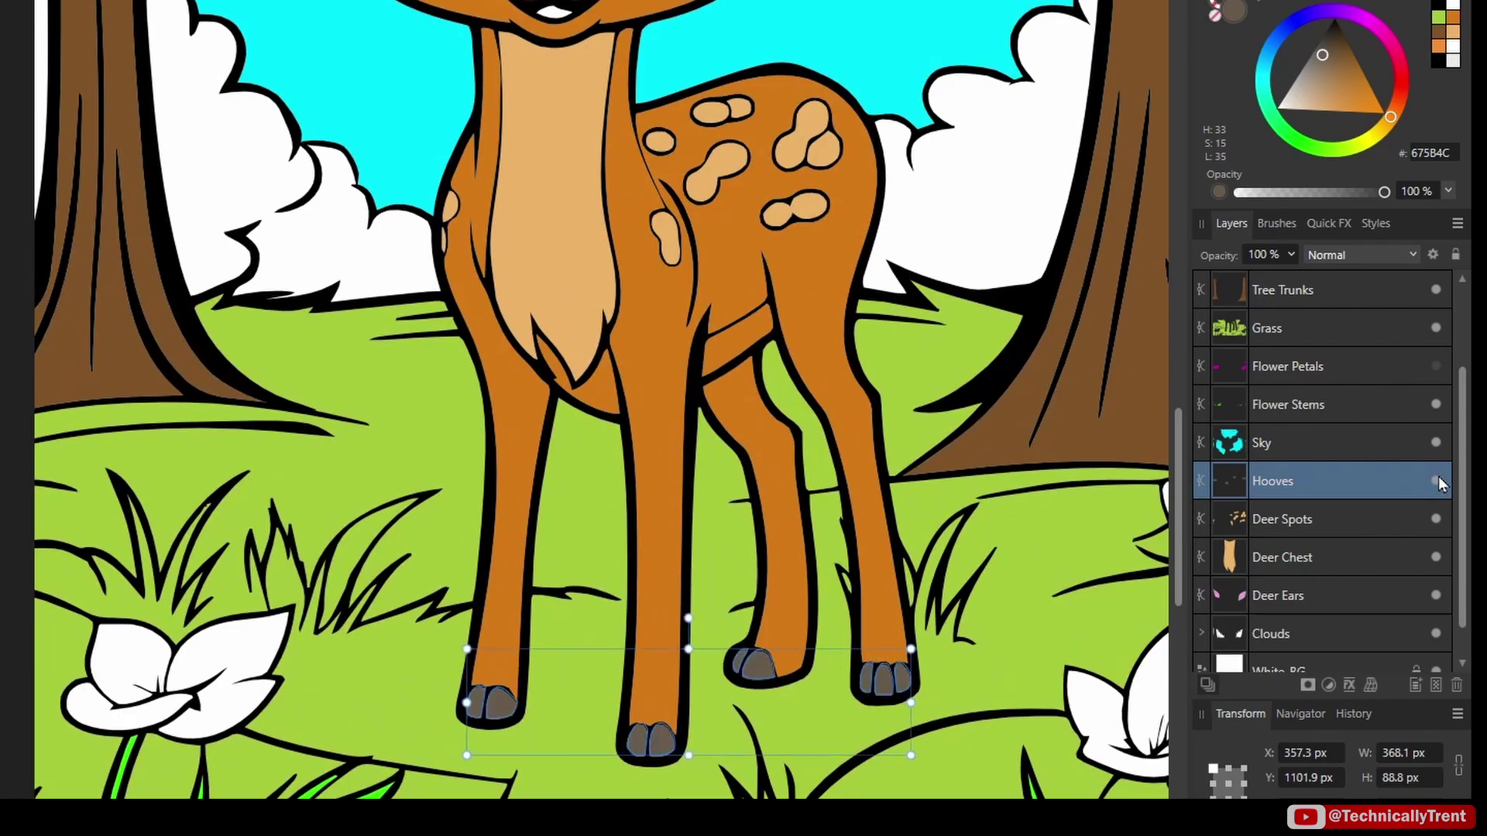
click(1437, 480)
click(1437, 480)
click(1398, 527)
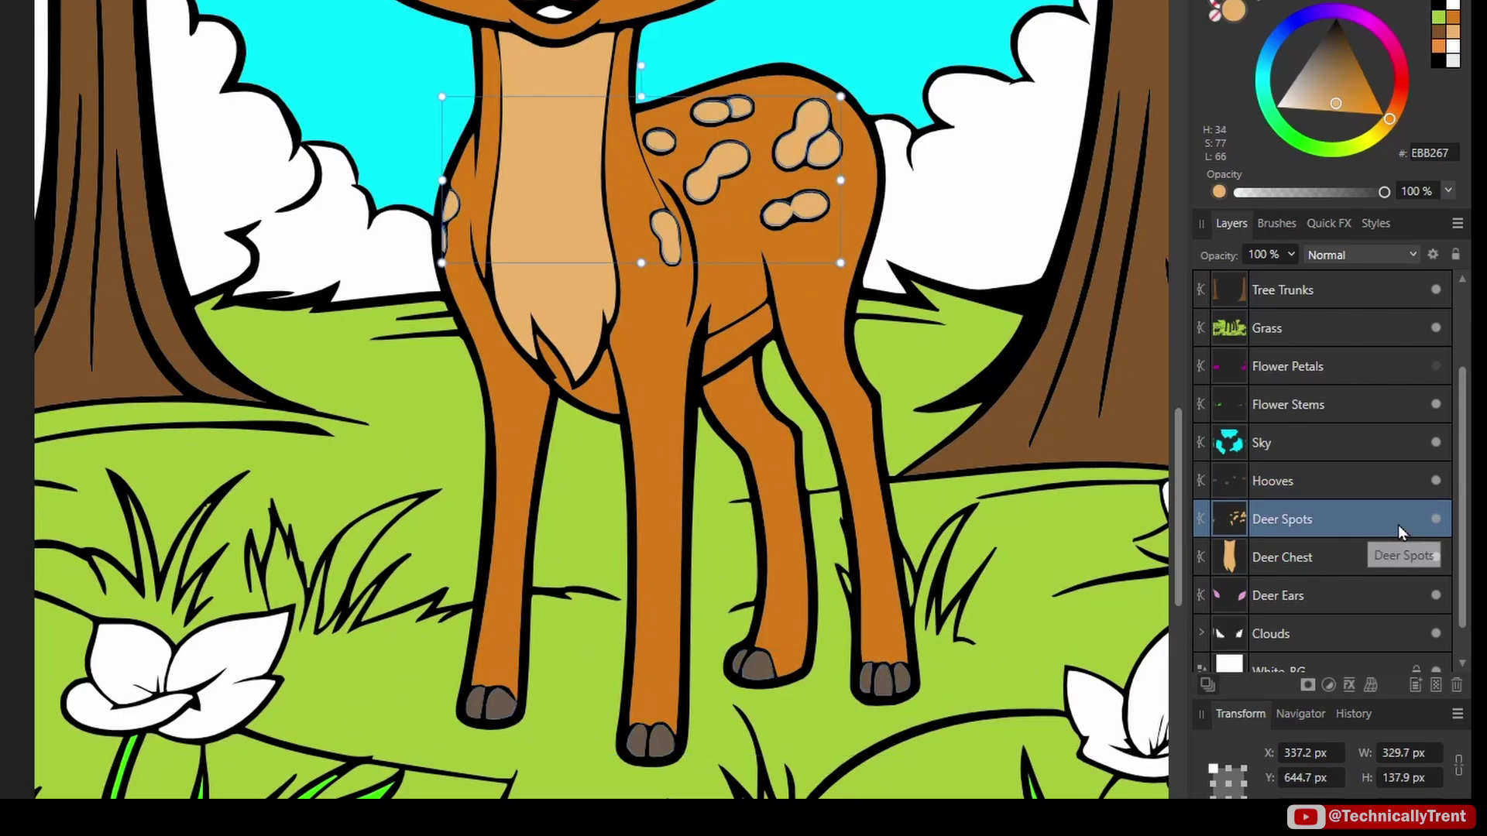
click(1437, 518)
click(1437, 518)
click(1437, 517)
click(1436, 515)
click(1437, 556)
click(1437, 556)
click(1437, 556)
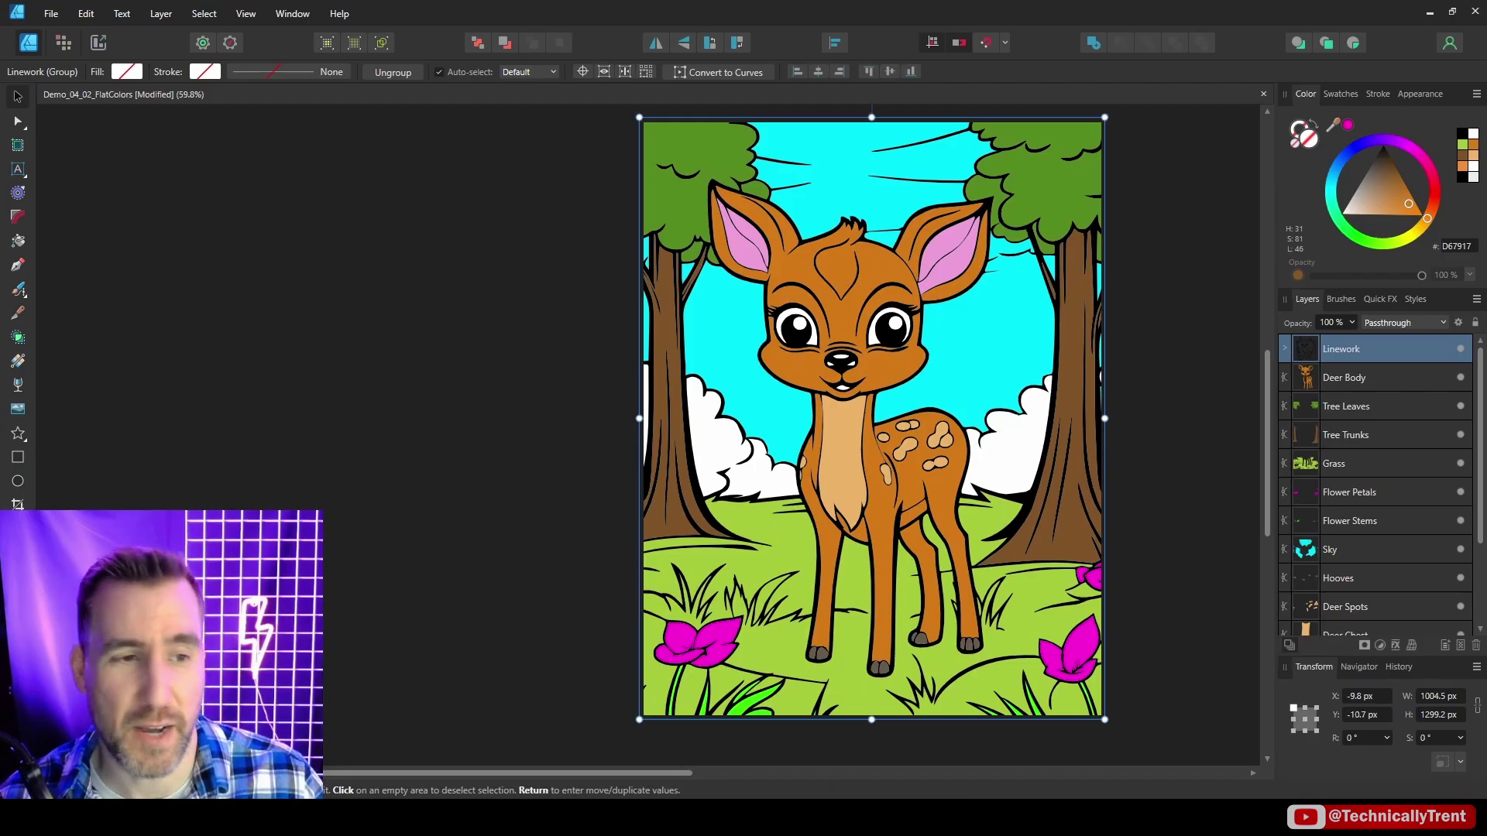
click(1461, 351)
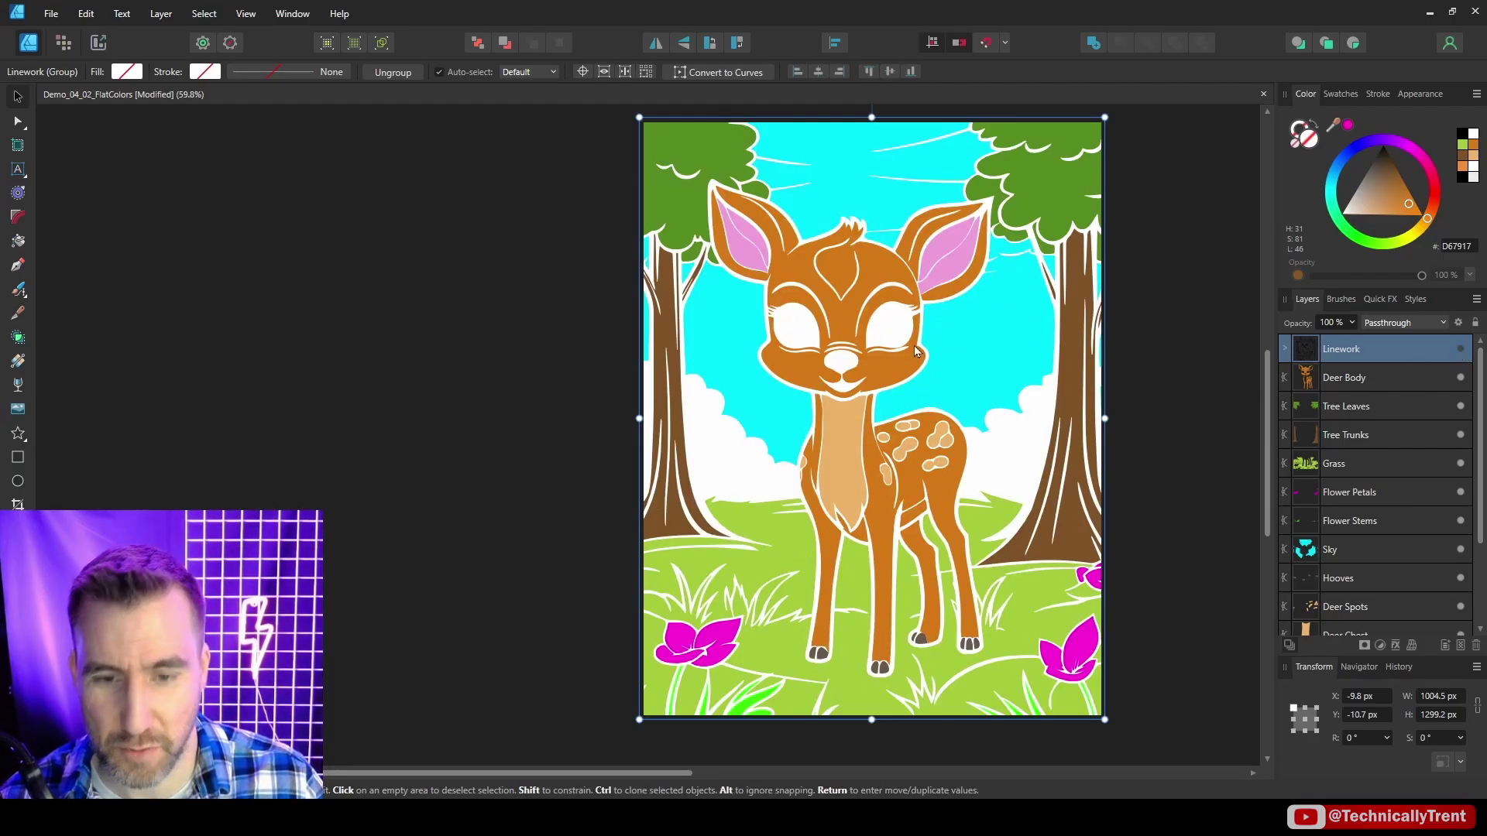
click(1463, 352)
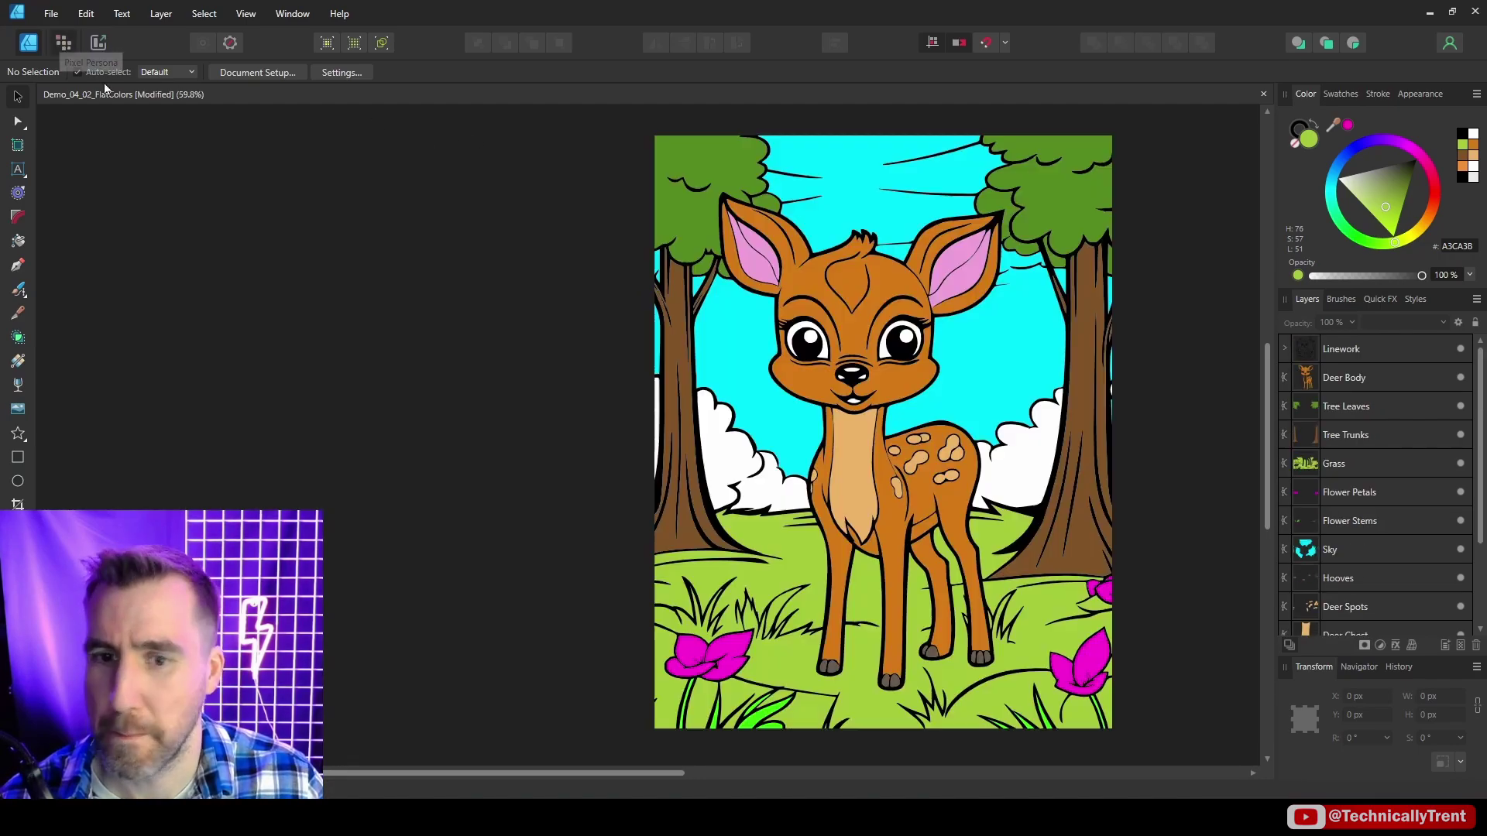
- Switch to the Pixel Persona and select the Deer Body layer, briefly hiding and showing it to check its area
click(61, 44)
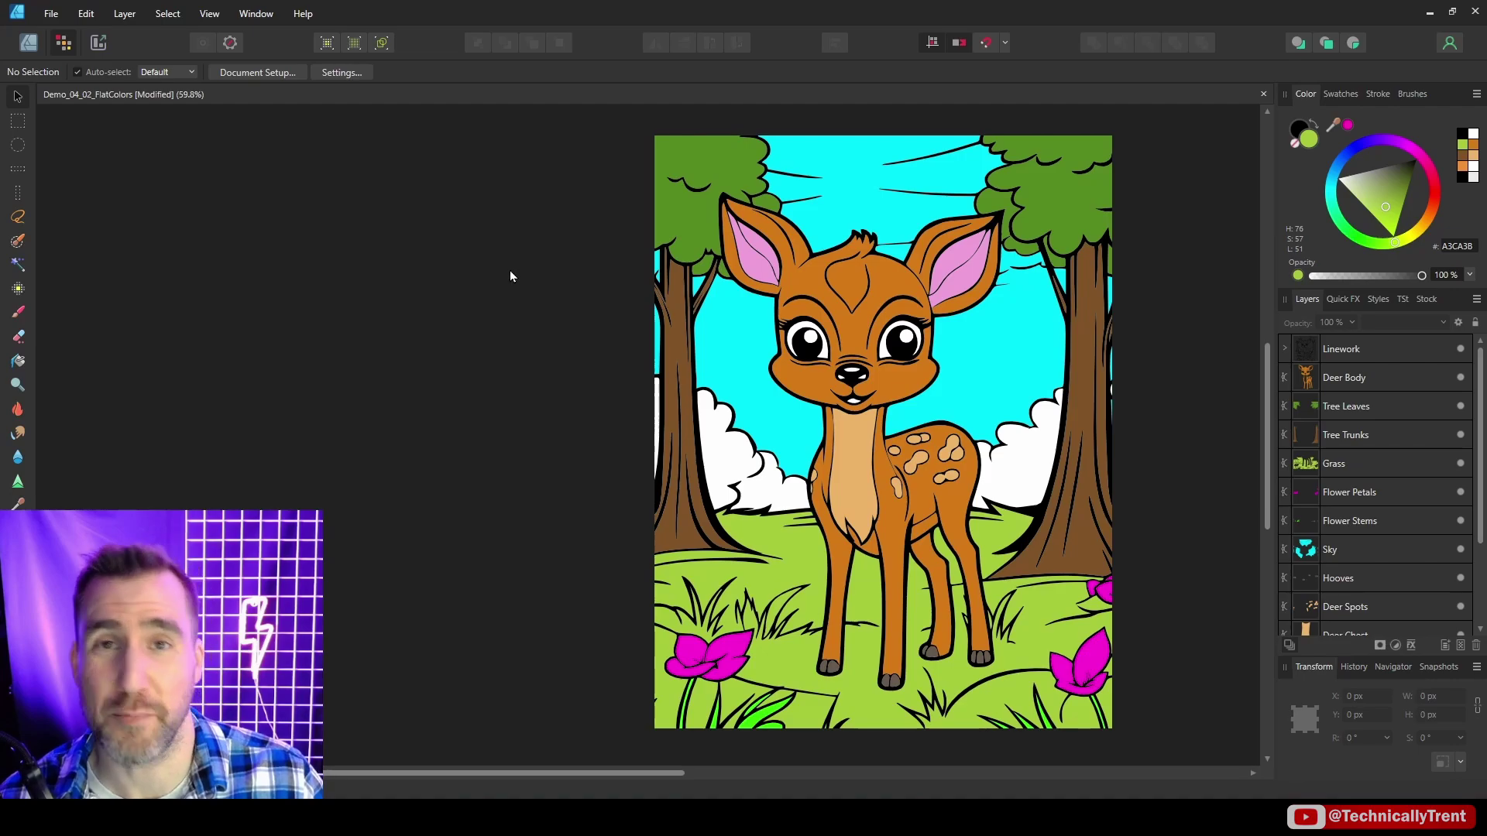
click(1353, 379)
click(1462, 380)
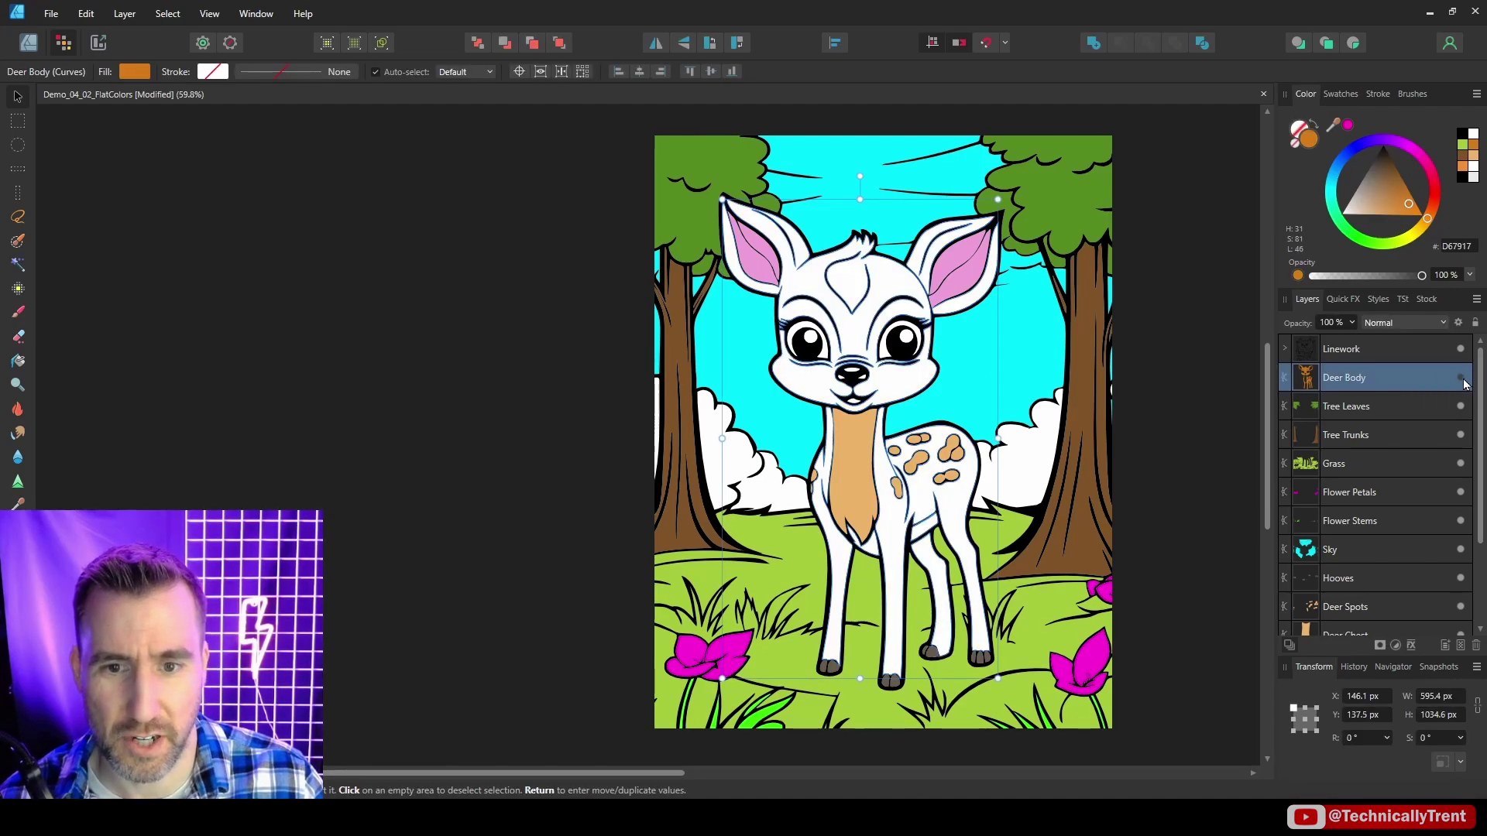
click(1462, 379)
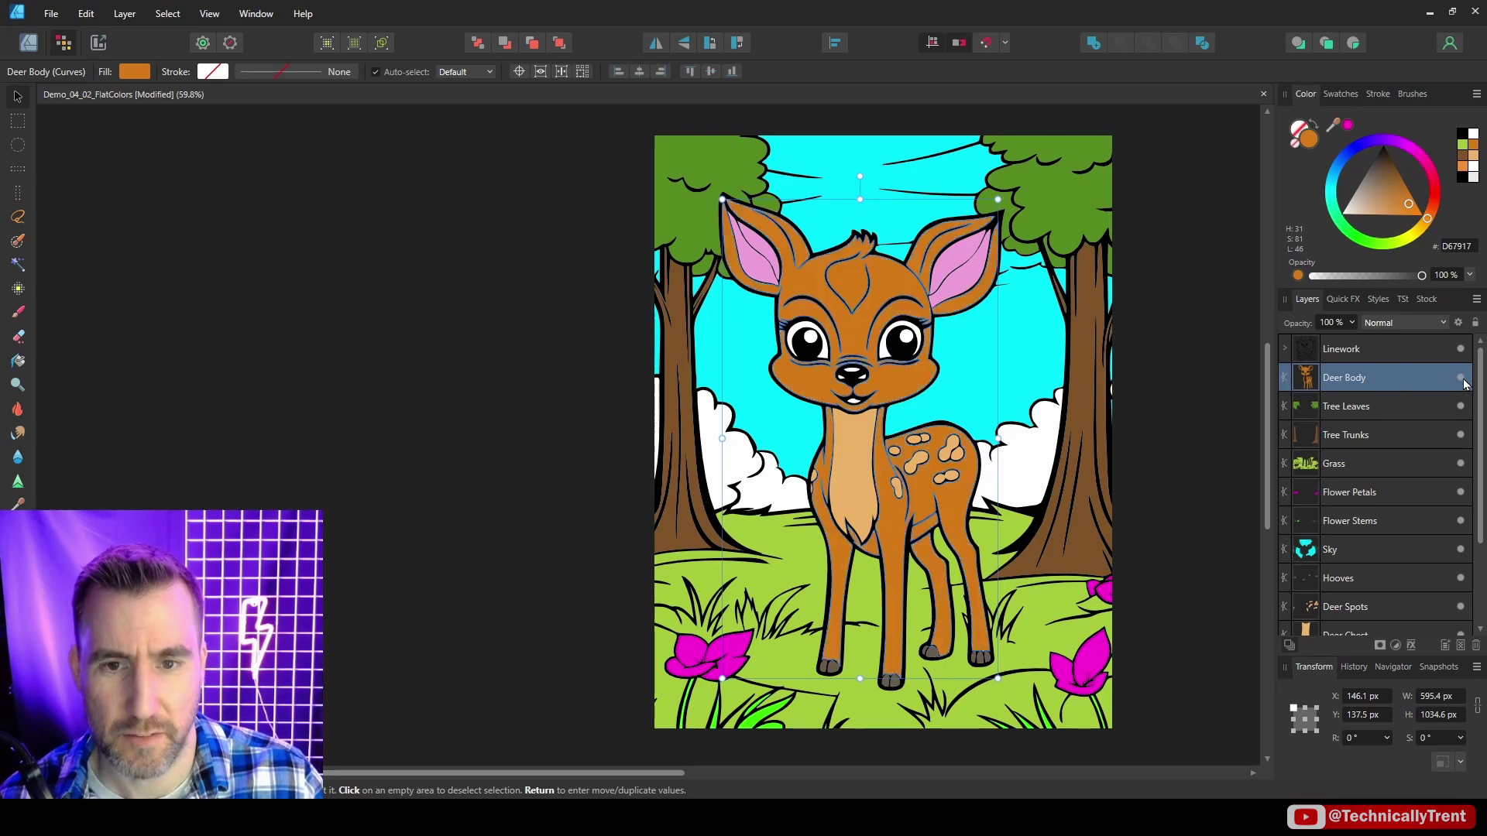
- Set up the Paint Brush with the size 64 Round Soft Brush and darken the deer's body color to brown 824300
click(18, 312)
click(1412, 93)
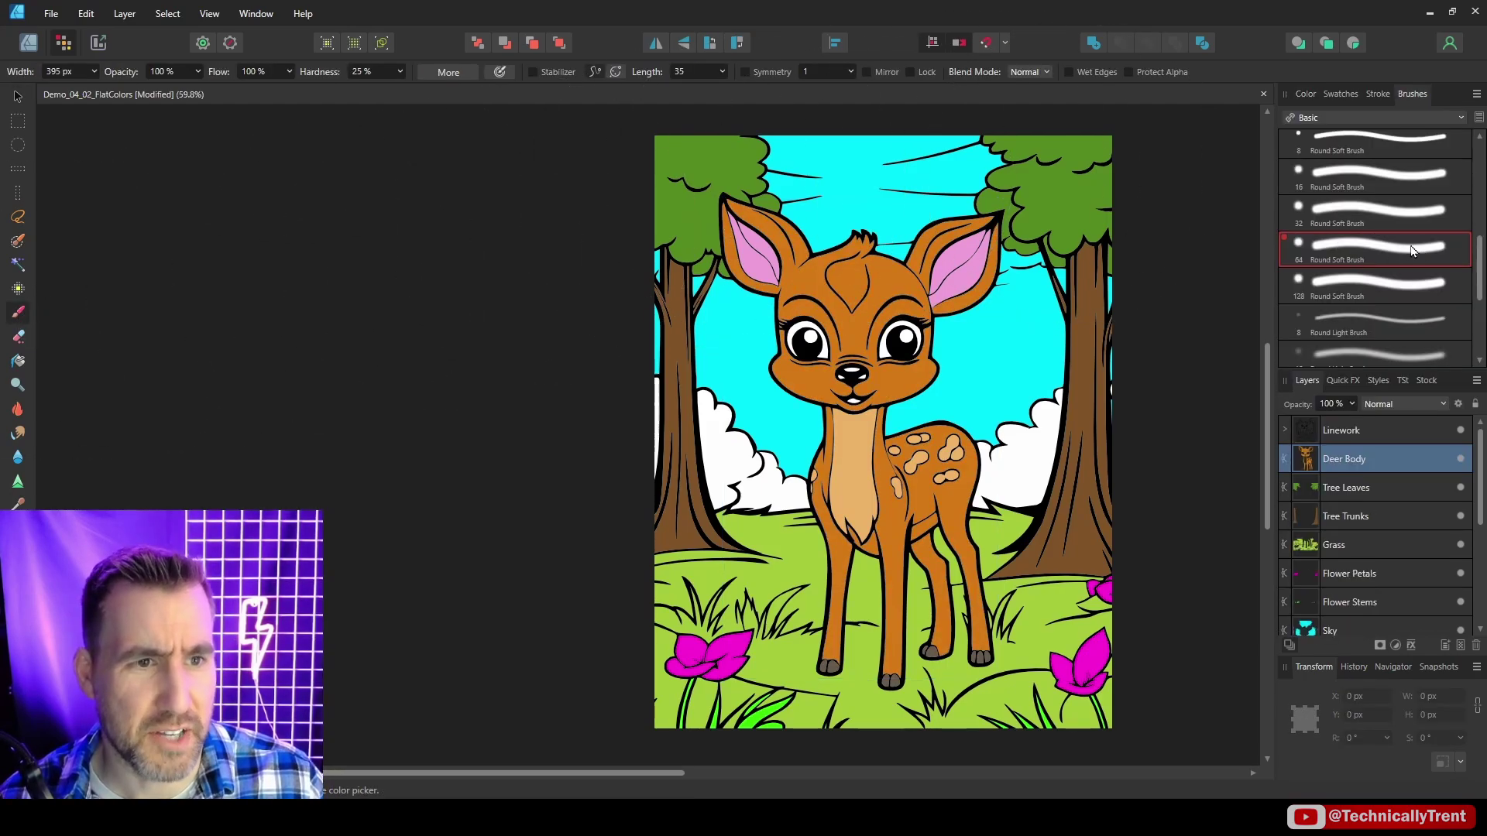
click(1305, 93)
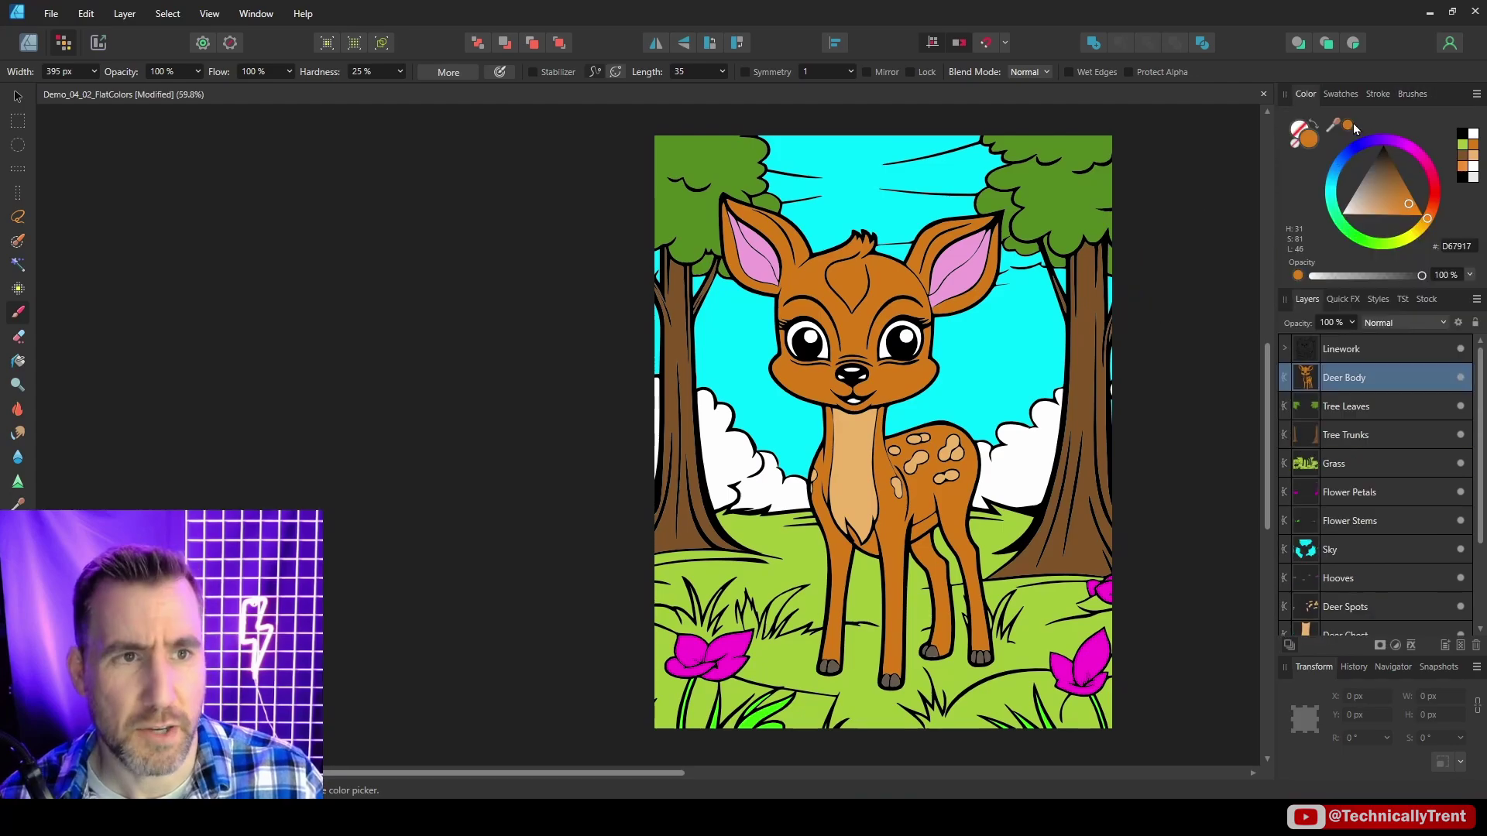
mouse_move(1349, 124)
mouse_down()
mouse_move(1102, 219)
mouse_move(808, 292)
mouse_move(808, 310)
mouse_up()
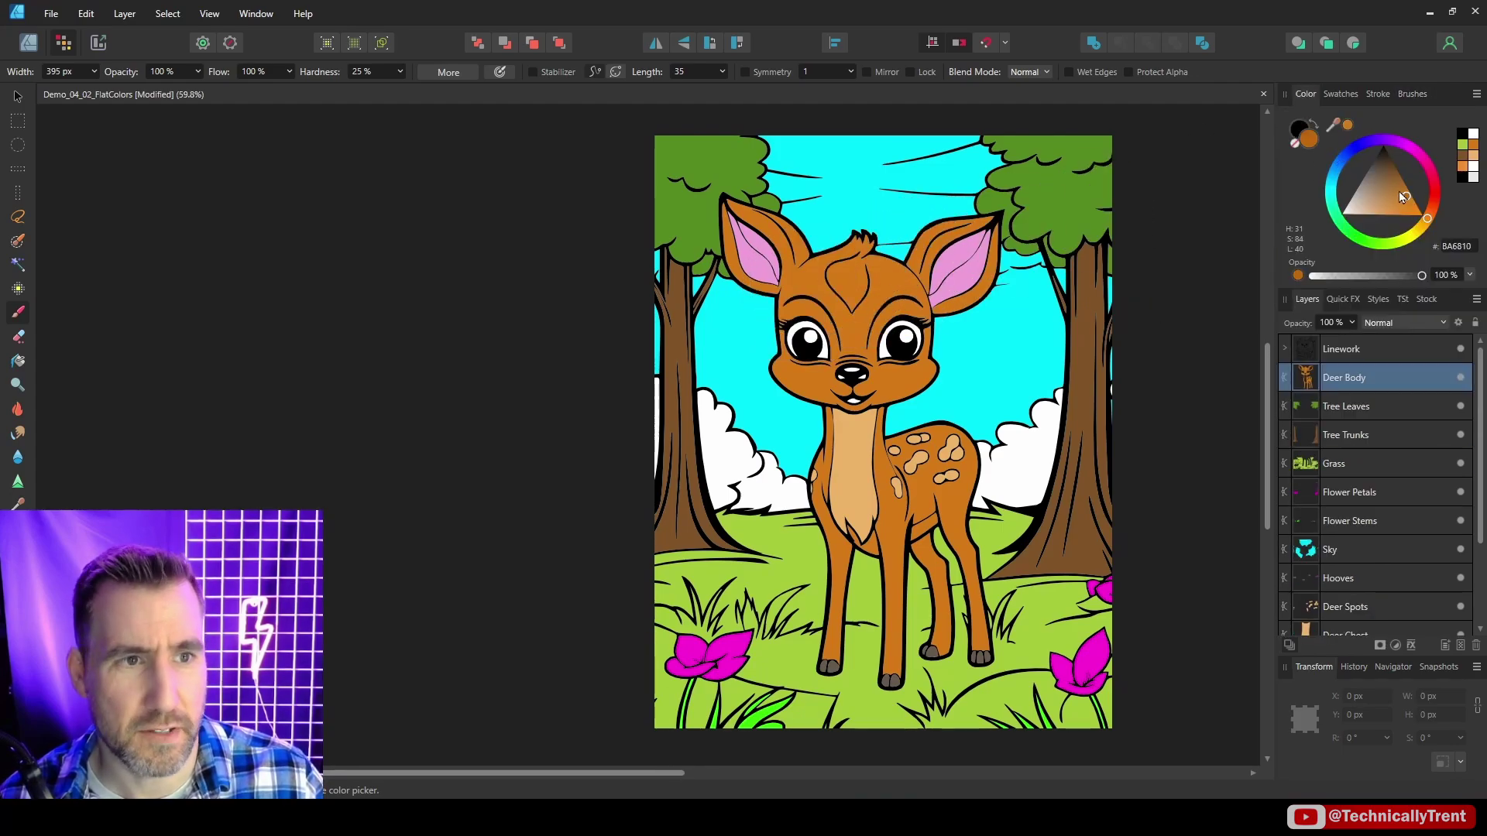
drag(1407, 191, 1402, 181)
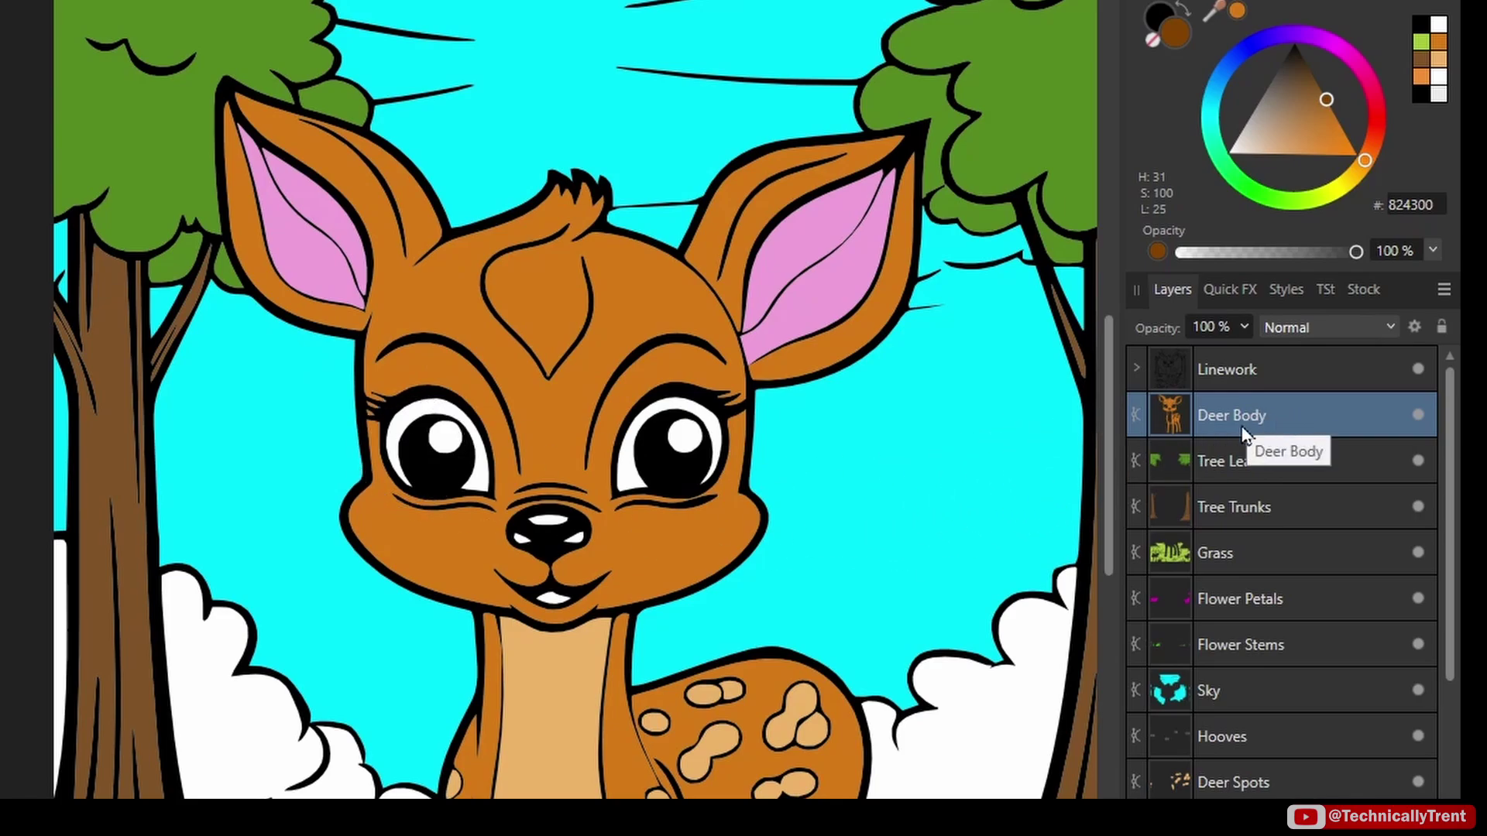
- Paint soft brown shading along the left side of the deer's face, neck and left front leg, clipped inside Deer Body
mouse_move(345, 388)
mouse_down()
mouse_move(354, 451)
mouse_move(459, 603)
mouse_move(515, 631)
mouse_up()
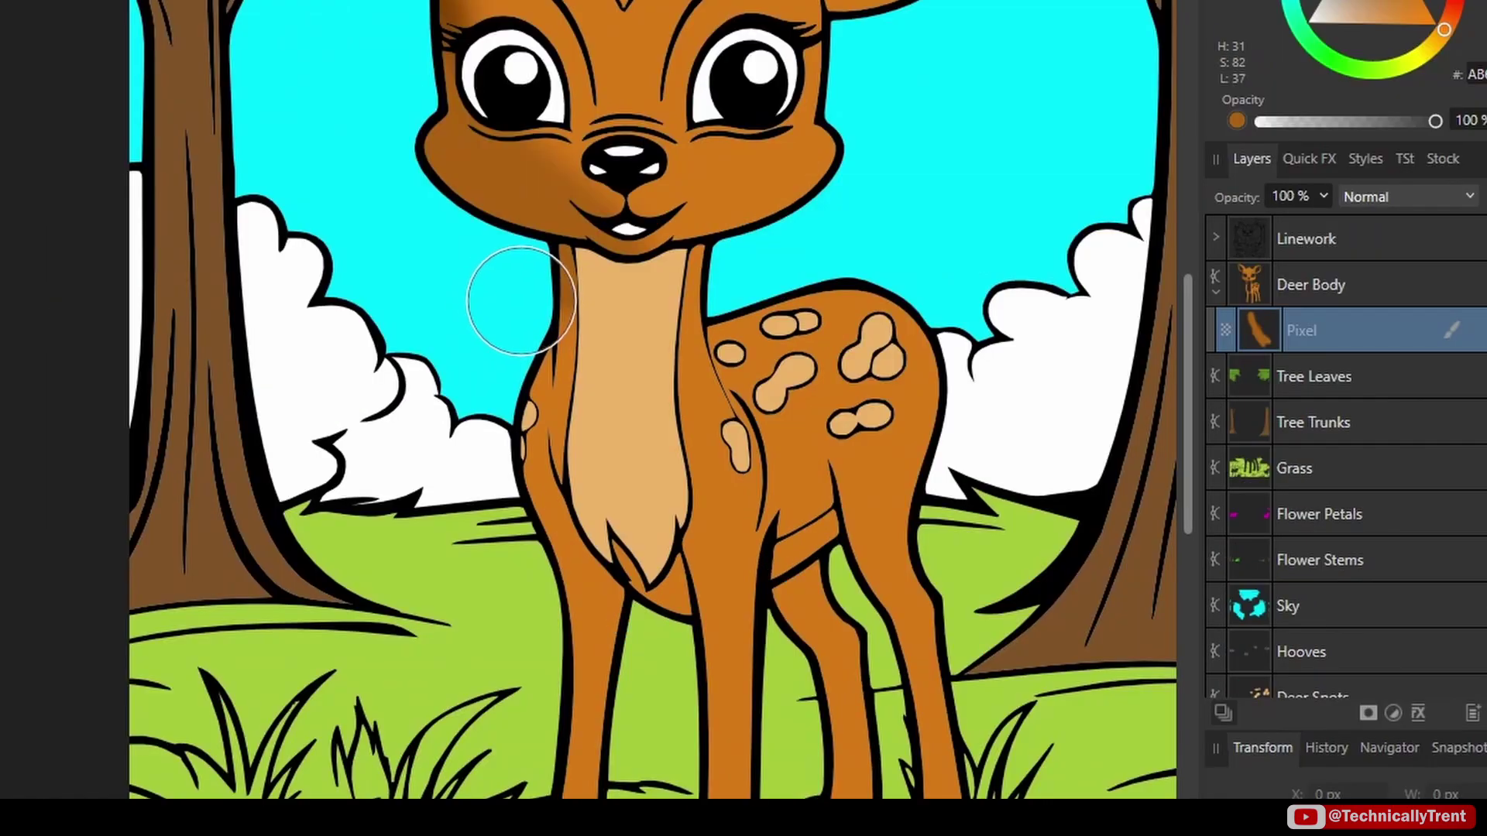
mouse_move(508, 299)
mouse_down()
mouse_move(522, 348)
mouse_move(498, 438)
mouse_move(547, 591)
mouse_move(553, 677)
mouse_up()
drag(518, 591, 479, 514)
mouse_move(472, 425)
mouse_down()
mouse_move(517, 515)
mouse_move(530, 603)
mouse_move(517, 810)
mouse_up()
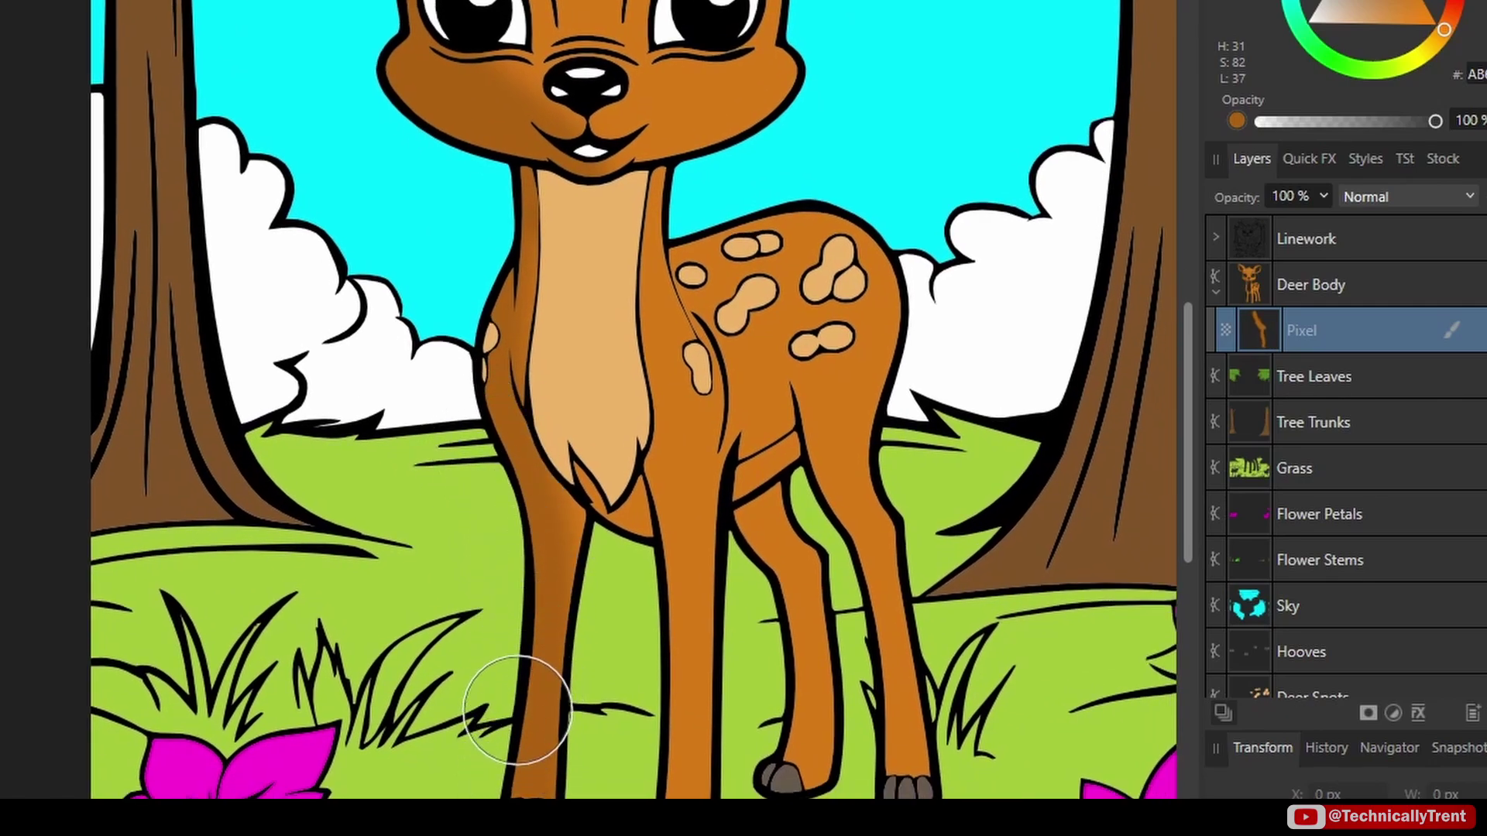
- Shade the deer's far hind leg from the belly down to the hoof with dark brown 934C00
mouse_move(744, 498)
mouse_down()
mouse_move(728, 466)
mouse_move(743, 465)
mouse_move(797, 591)
mouse_move(782, 724)
mouse_up()
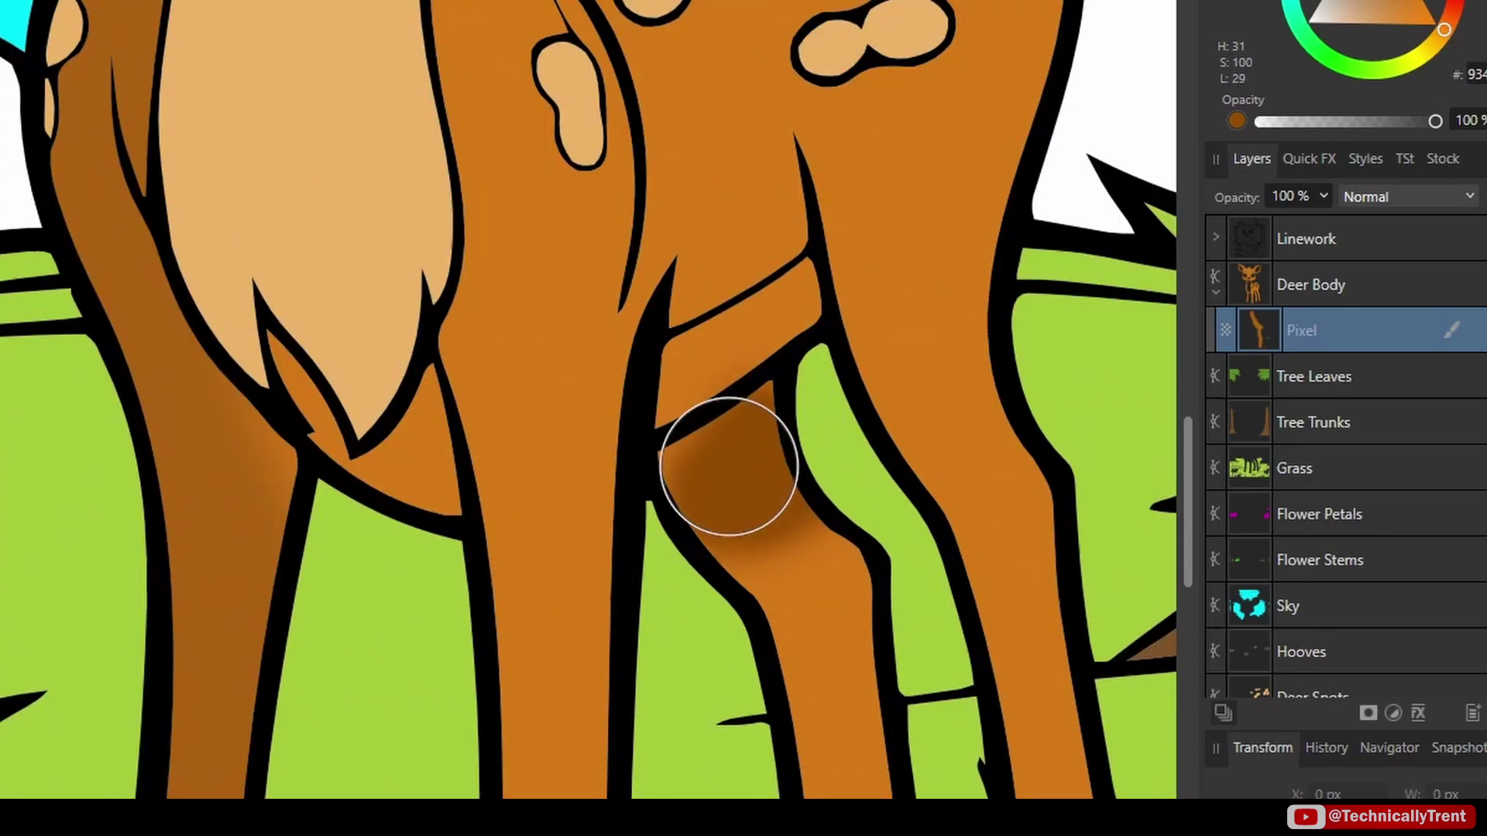
scroll(833, 384, down, 5)
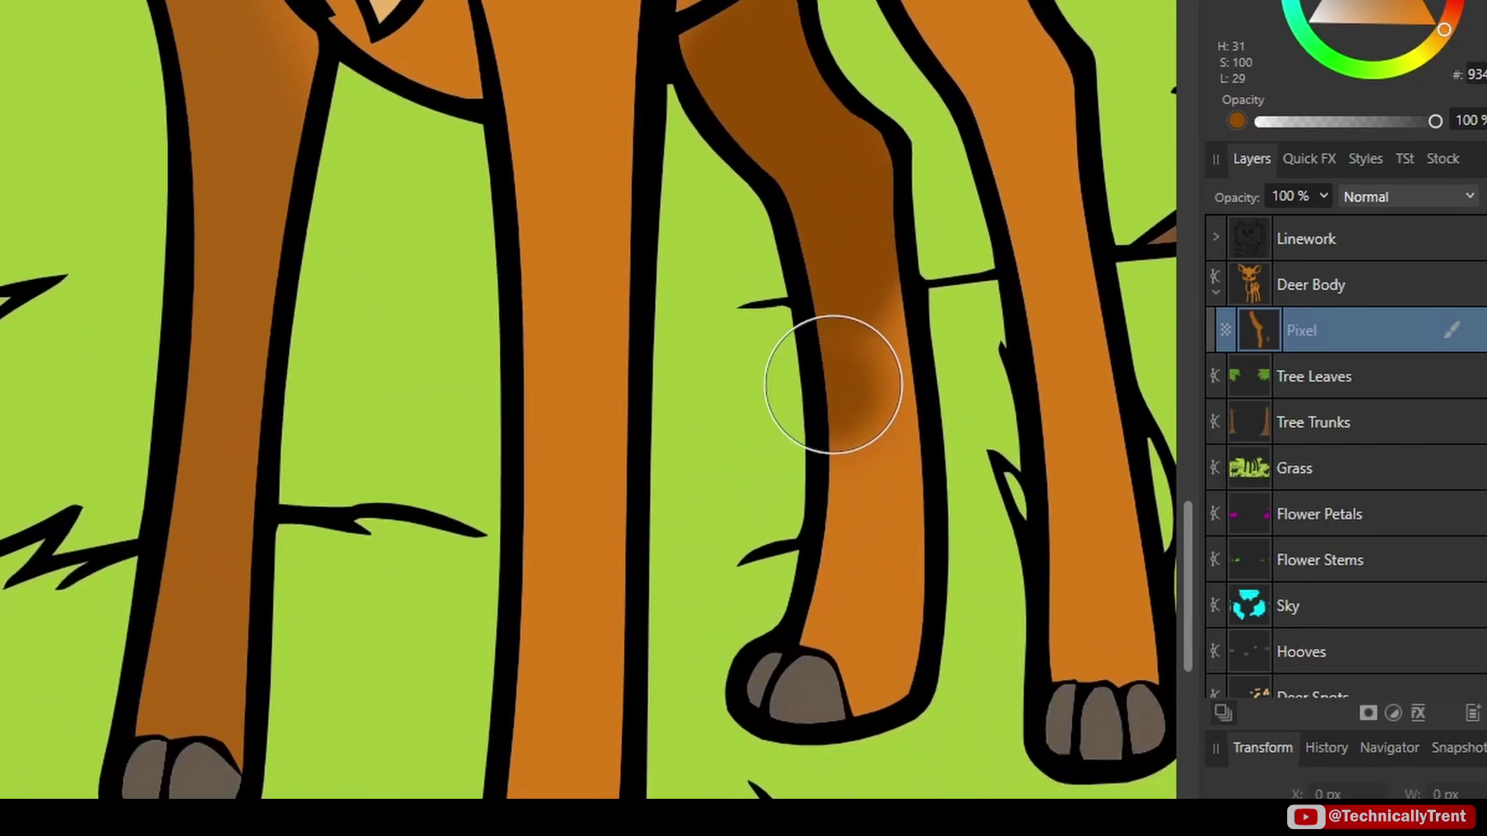
scroll(833, 385, down, 3)
drag(852, 332, 844, 518)
- Reduce the brush size and paint dark brown 934C00 shading along the deer's underbelly above the far hind leg
scroll(822, 168, up, 4)
key(bracketleft)
key(bracketleft)
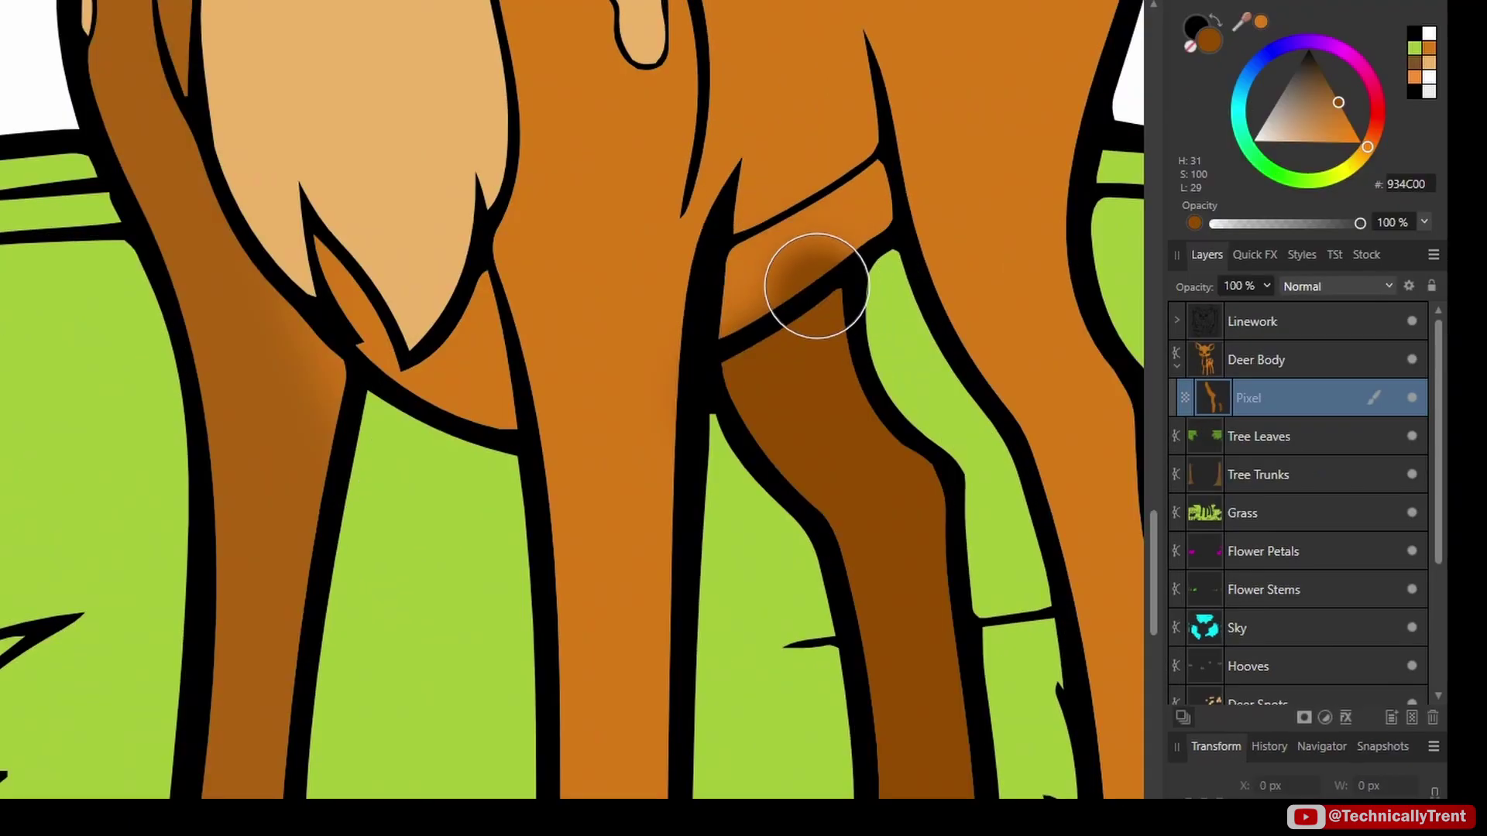
mouse_move(817, 286)
mouse_down()
mouse_move(861, 191)
mouse_move(833, 286)
mouse_move(855, 188)
mouse_move(845, 153)
mouse_move(760, 314)
mouse_up()
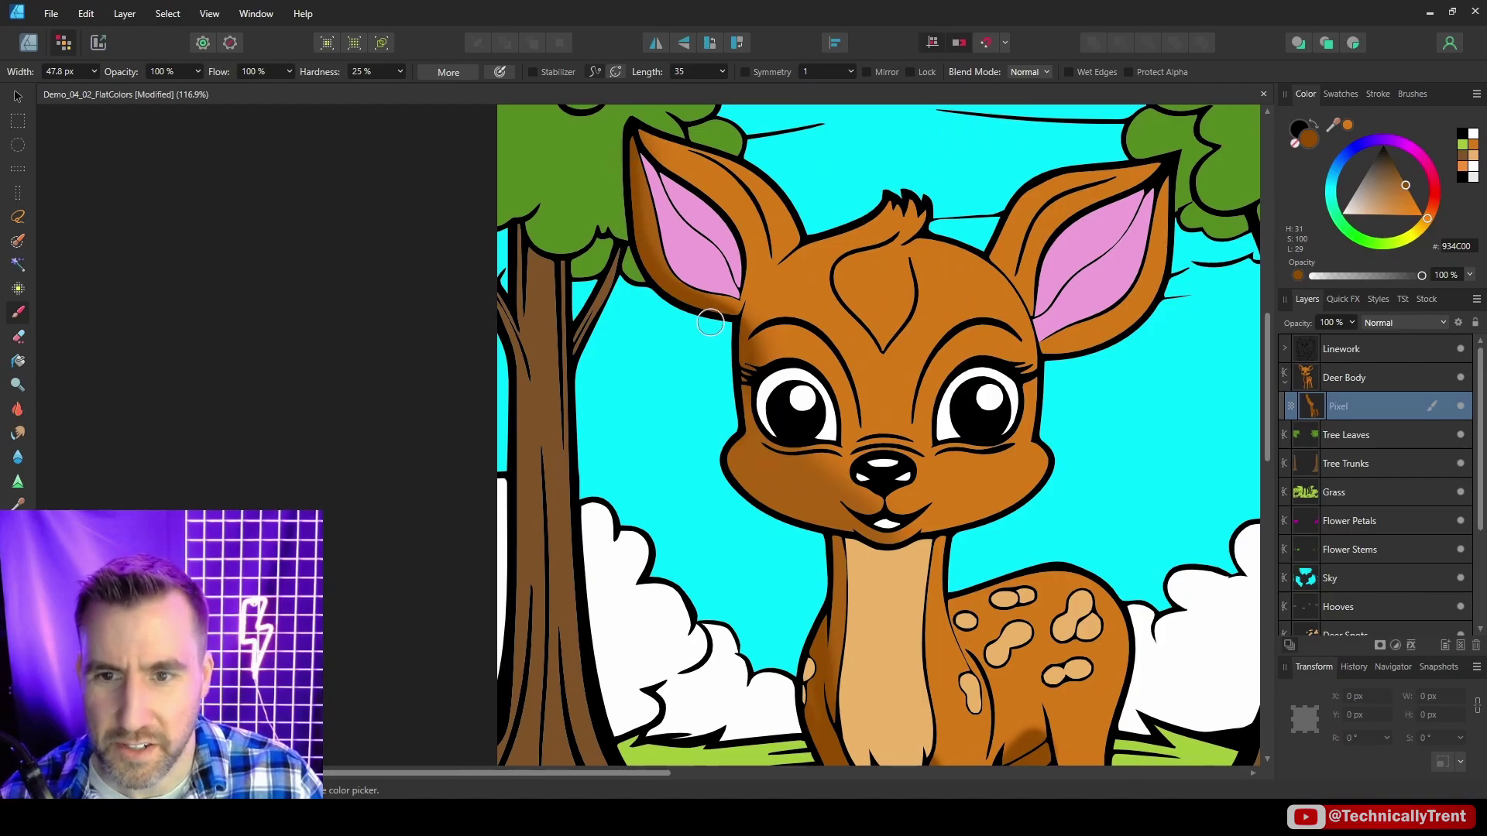
- Smudge the shading on the deer's left front leg using the Smudge Brush at 255.5 px width and 10% flow
key(o)
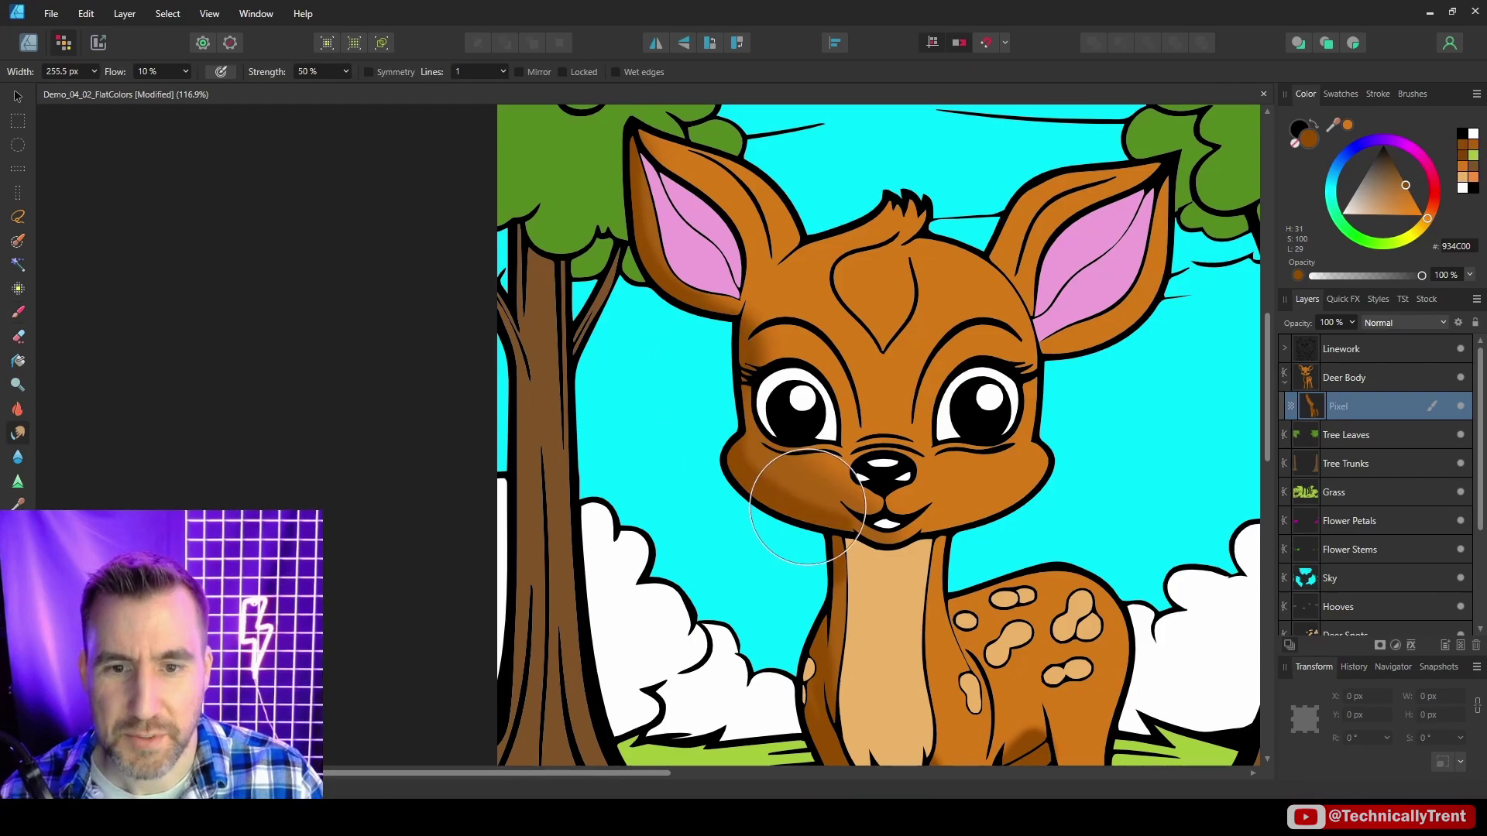
scroll(764, 347, down, 5)
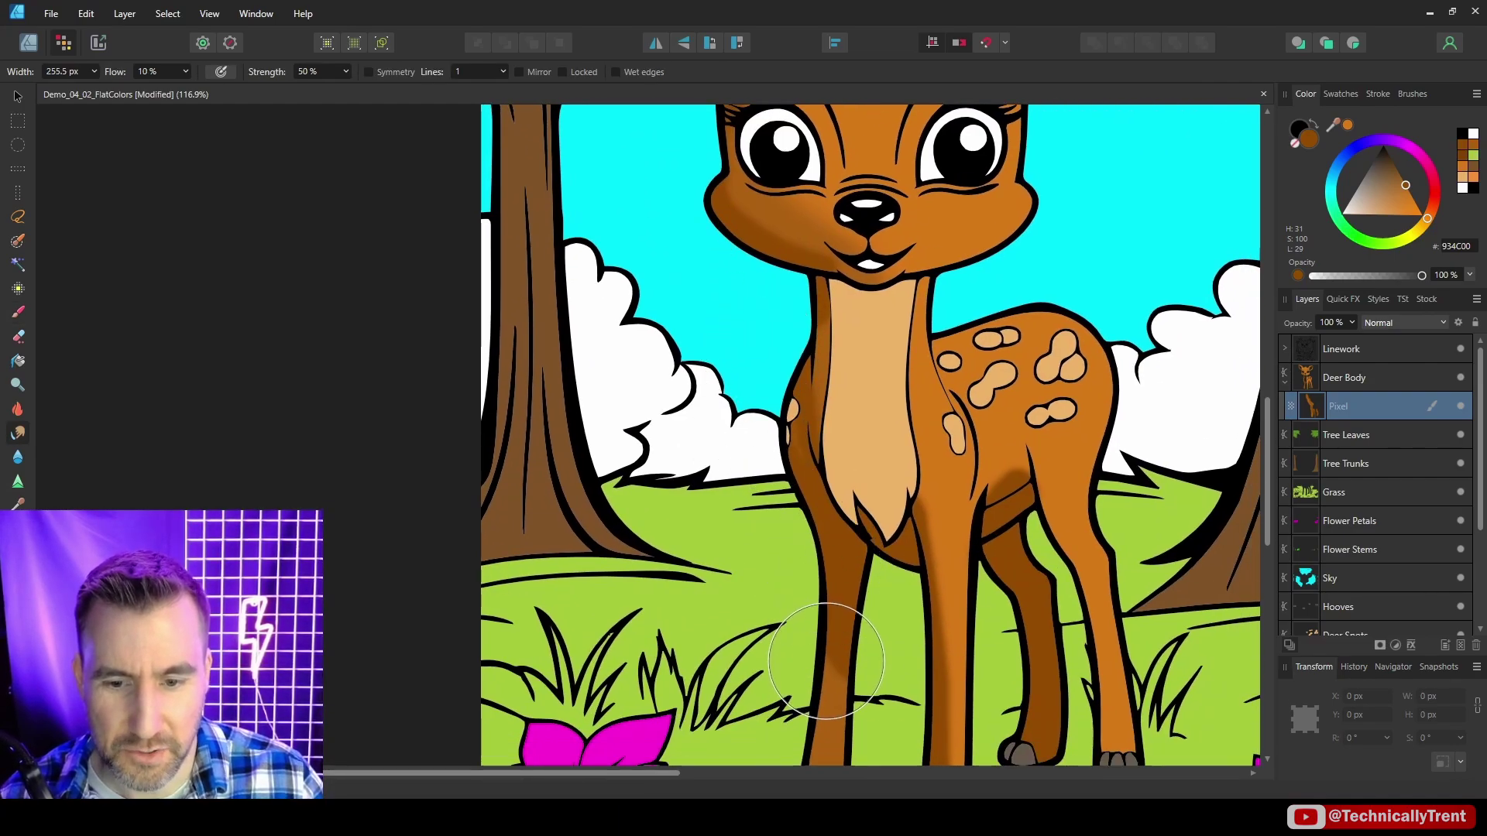
drag(828, 632, 806, 464)
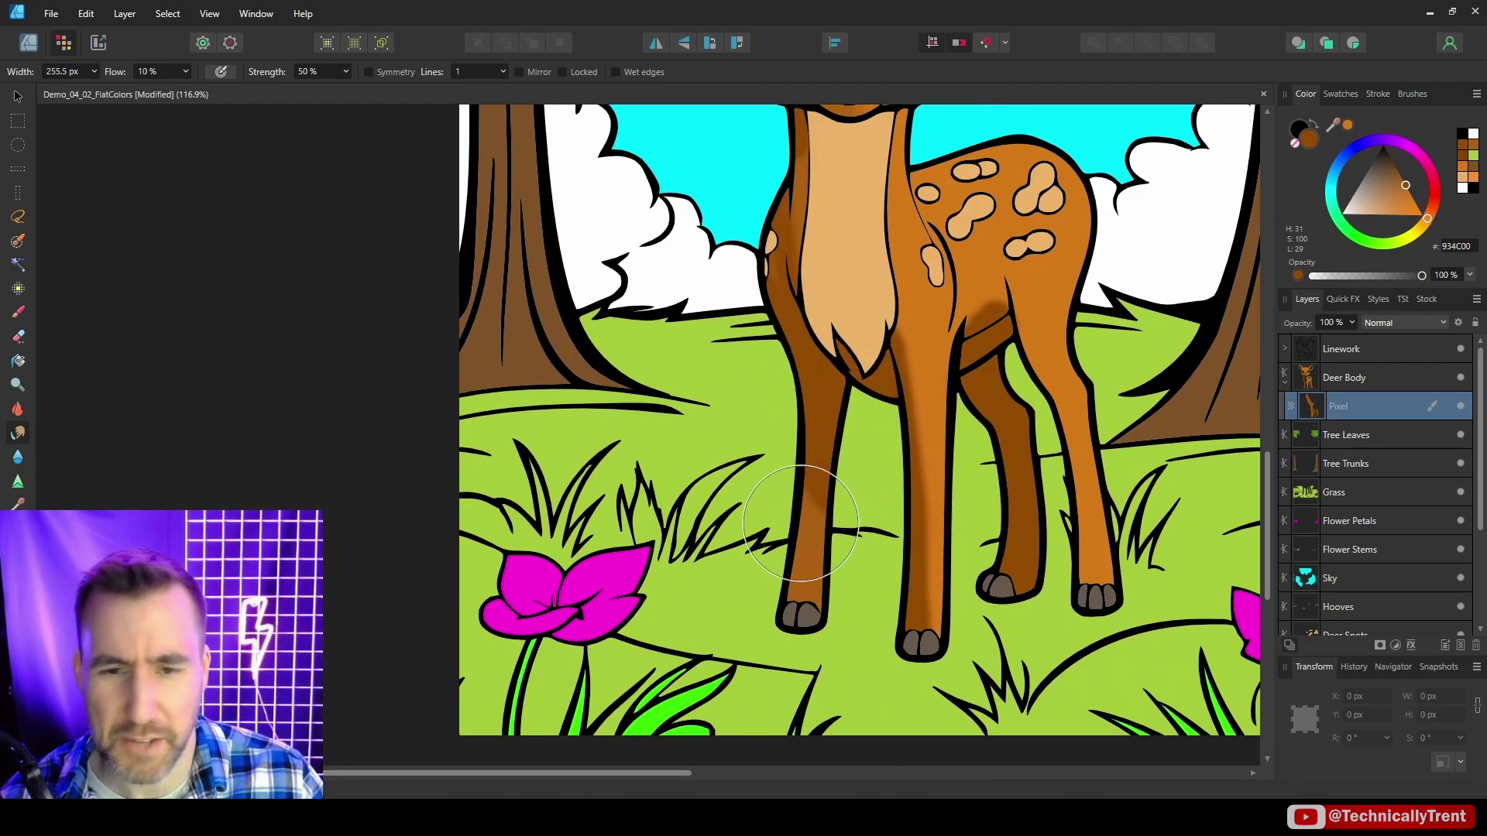
scroll(801, 523, up, 4)
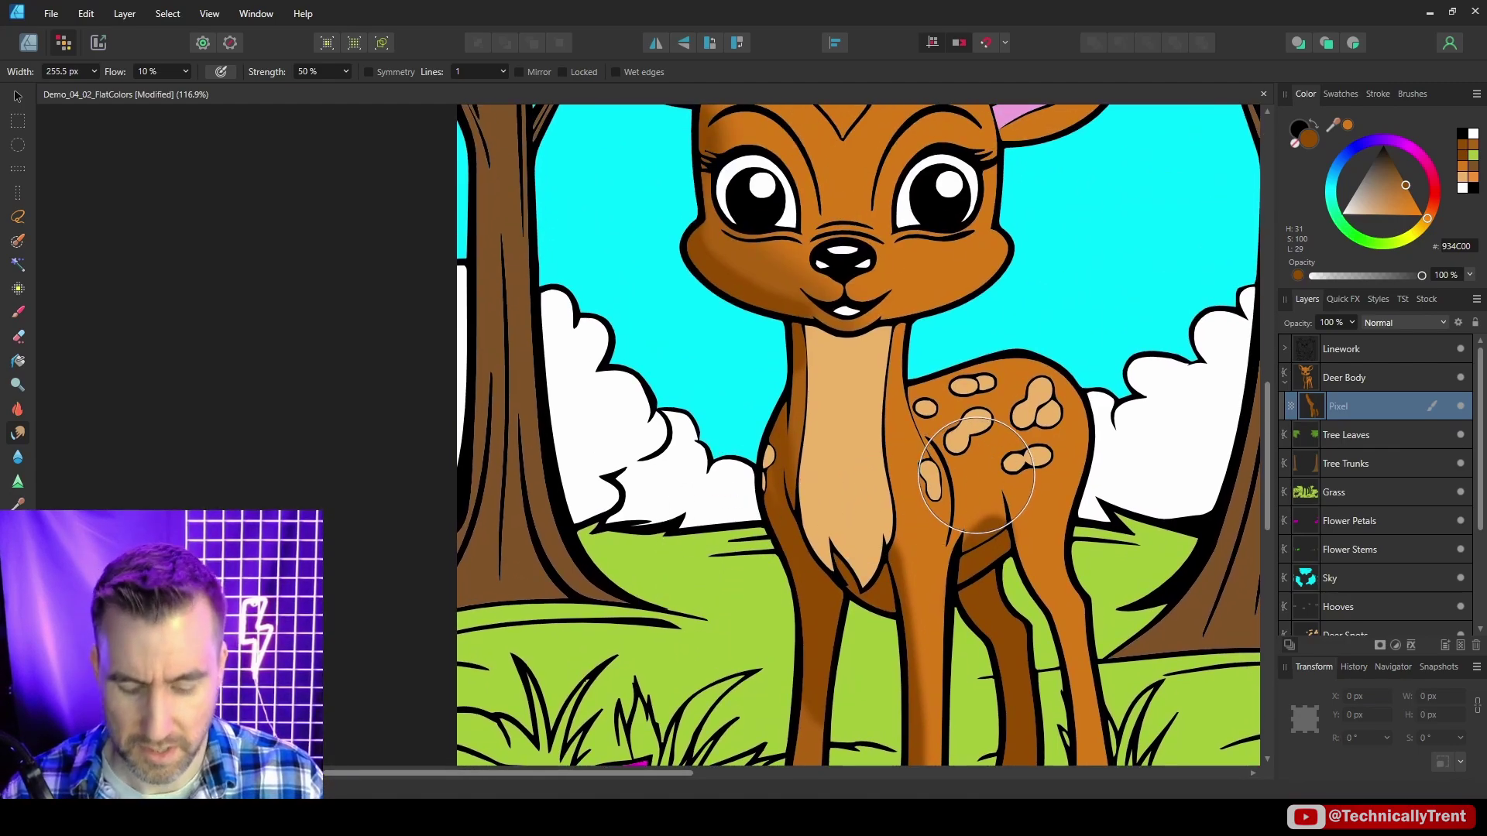
- Reduce the Smudge Brush to 81.9 px, raise its flow to 36%, and blend the belly shadow's edge up into the body
key(bracketleft)
key(bracketleft)
key(bracketleft)
drag(965, 525, 1019, 487)
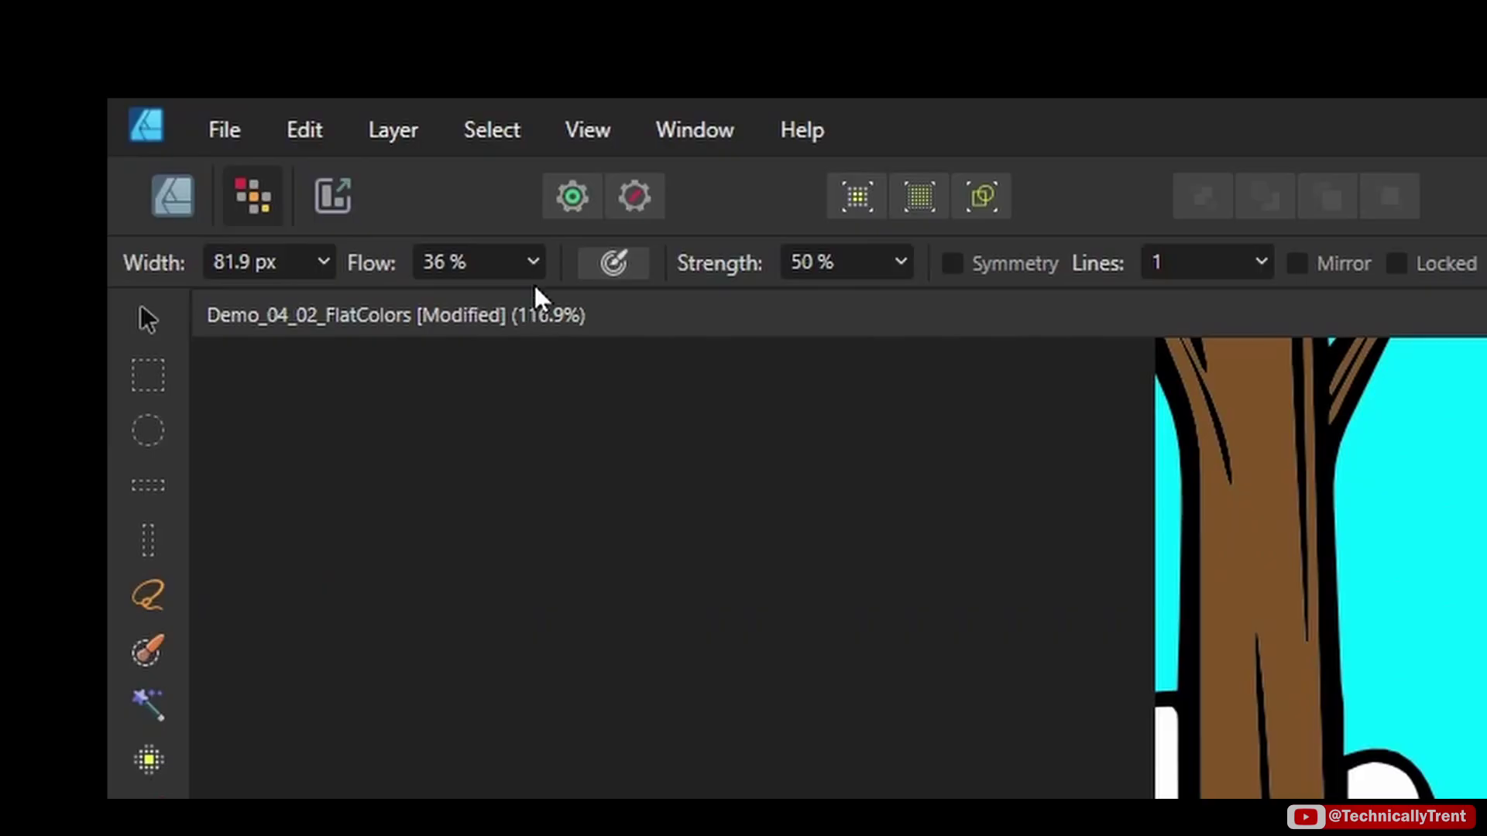
click(185, 71)
drag(540, 301, 545, 302)
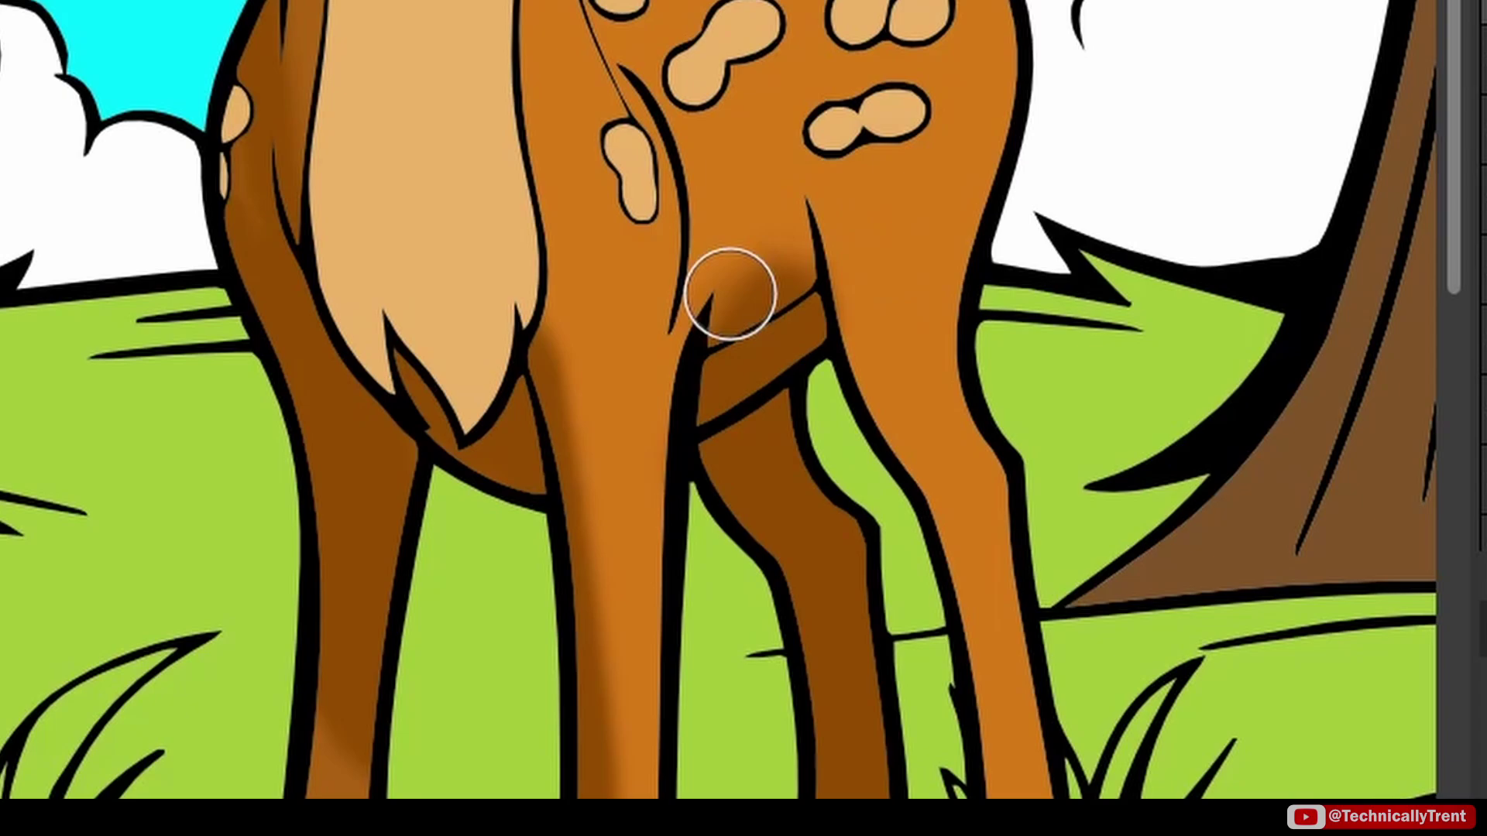
drag(731, 292, 789, 220)
drag(697, 322, 793, 249)
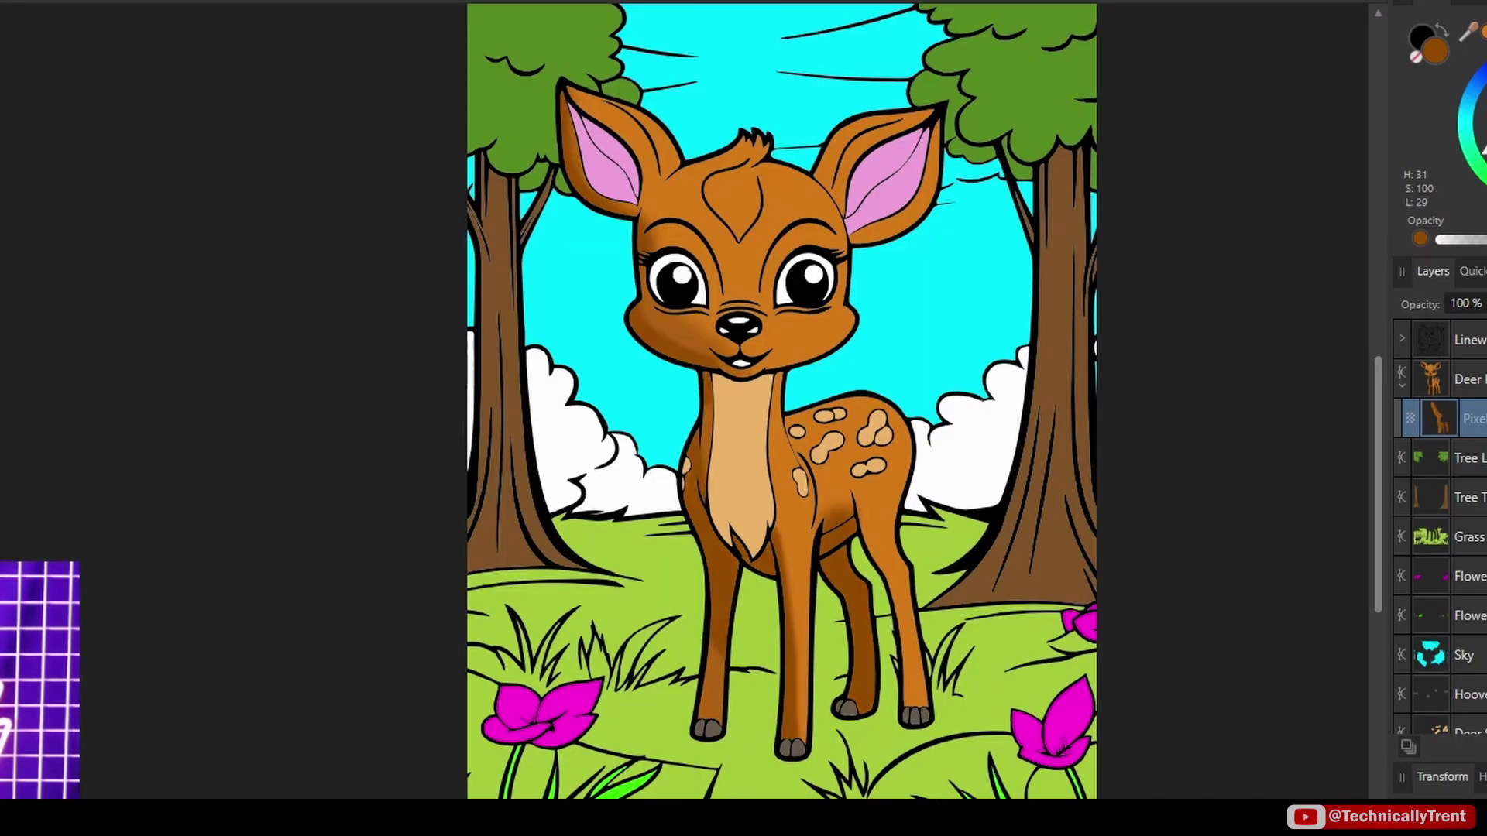
- Set the blend mode of the pixel shading layer inside Deer Body to Multiply and compare the deer with and without it
key(ctrl+z)
key(ctrl+shift+z)
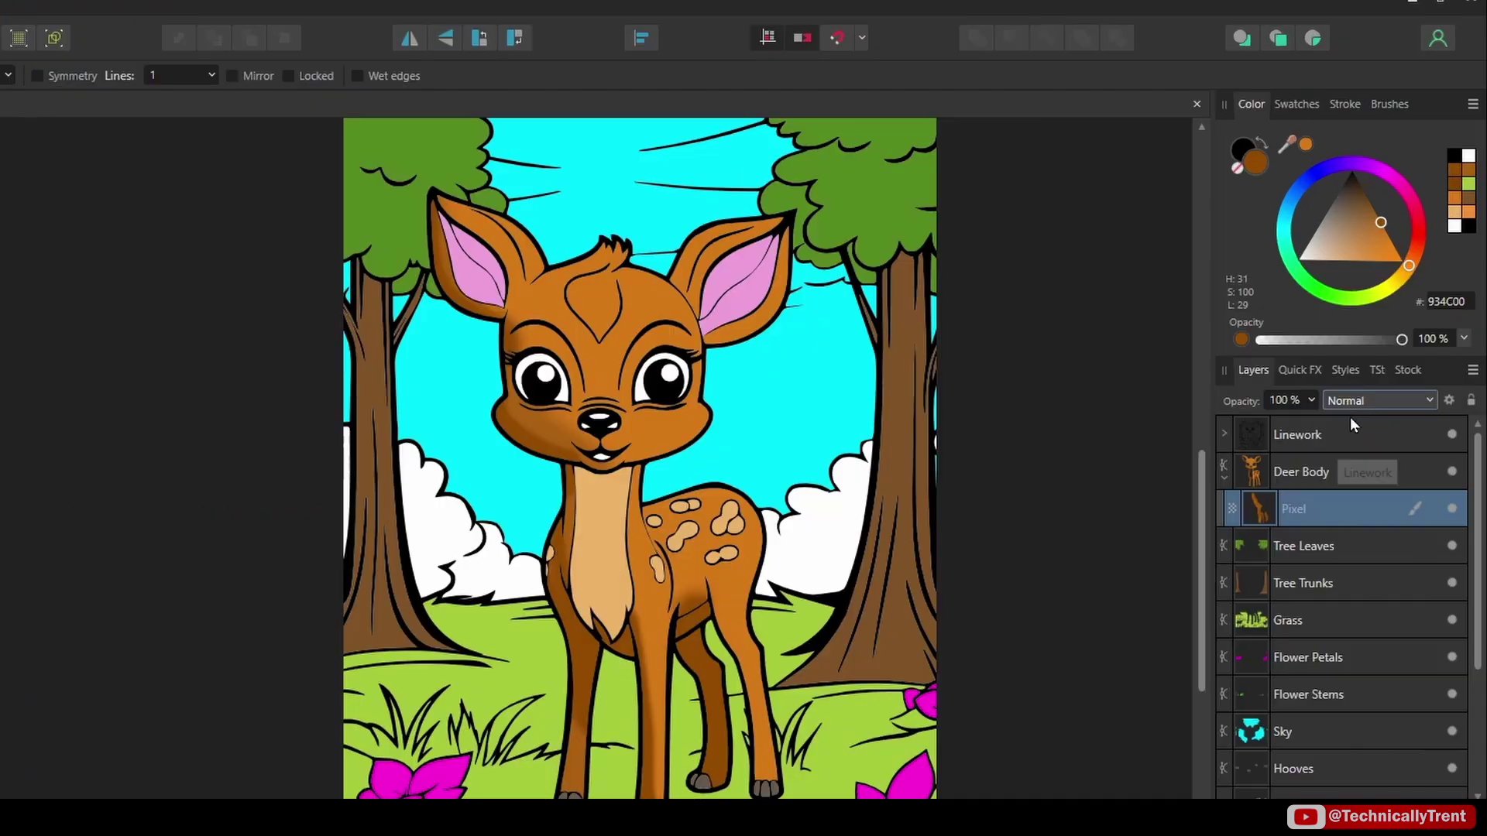
click(1369, 401)
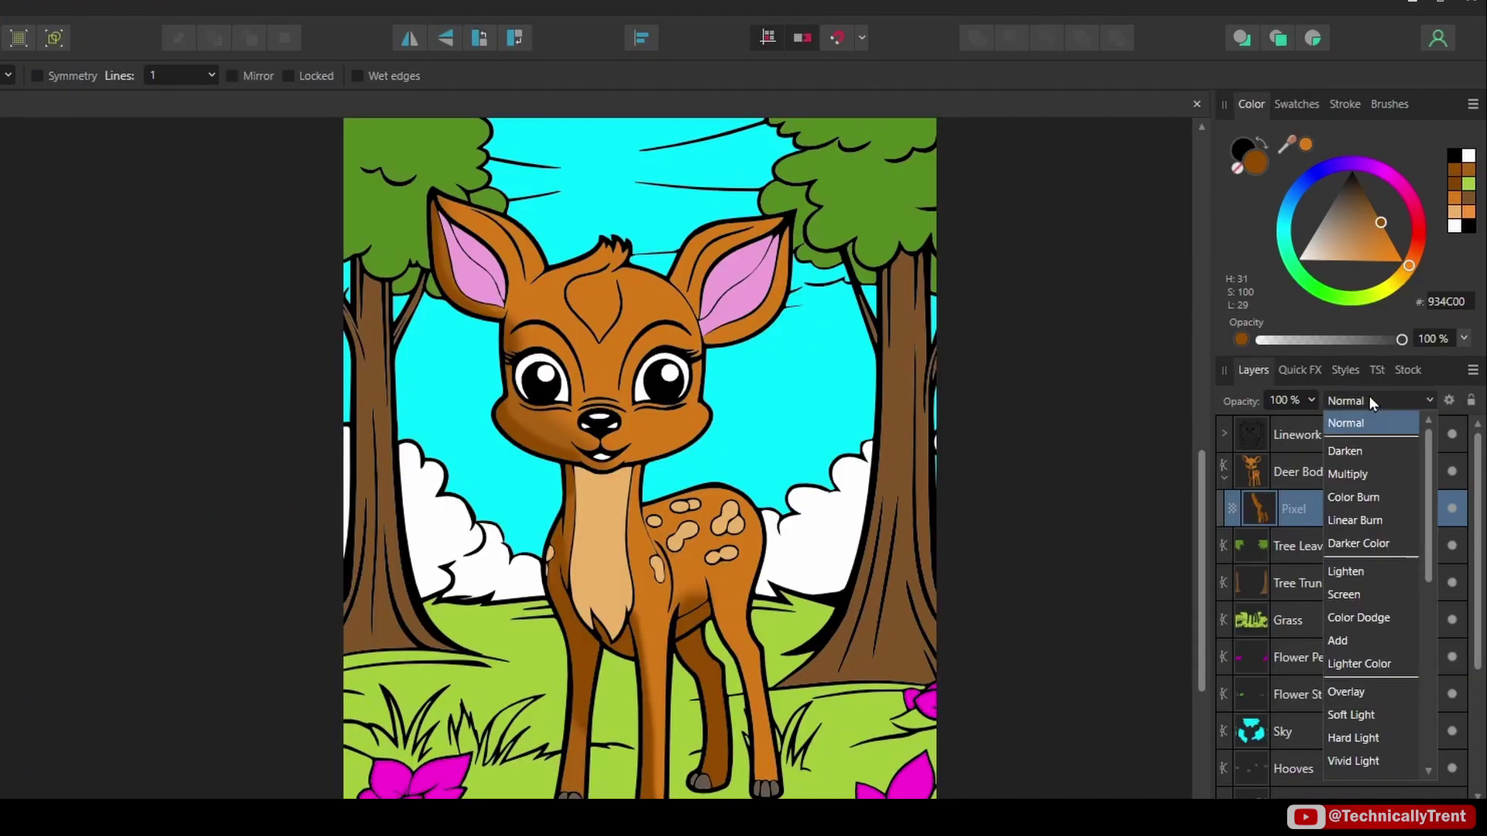
click(1365, 476)
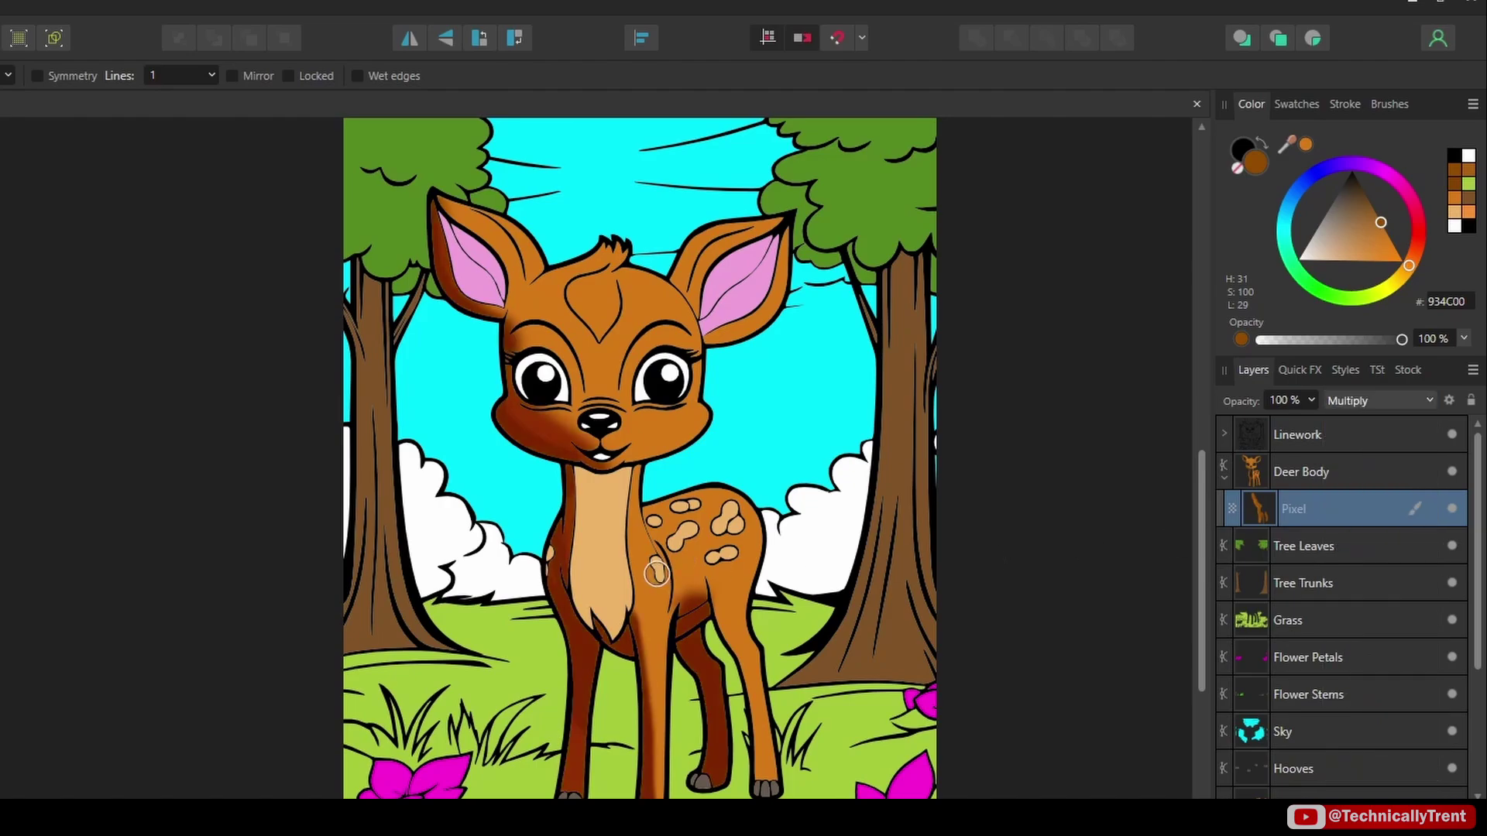
click(1451, 510)
click(1450, 509)
- Lower the shading layer's opacity to 47% and toggle its visibility to check the softened shadows
drag(1303, 421, 1267, 422)
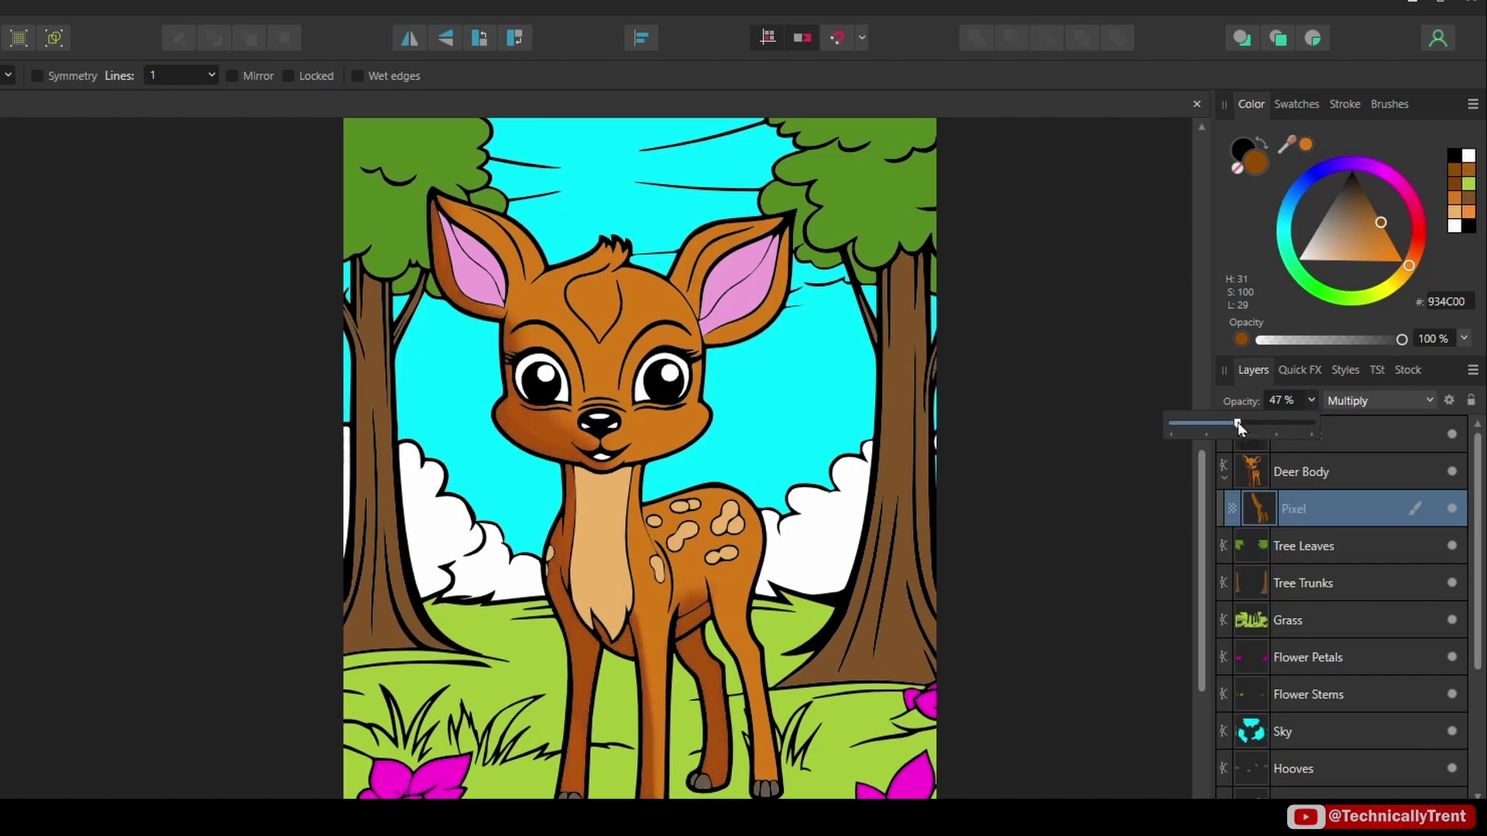
click(1252, 504)
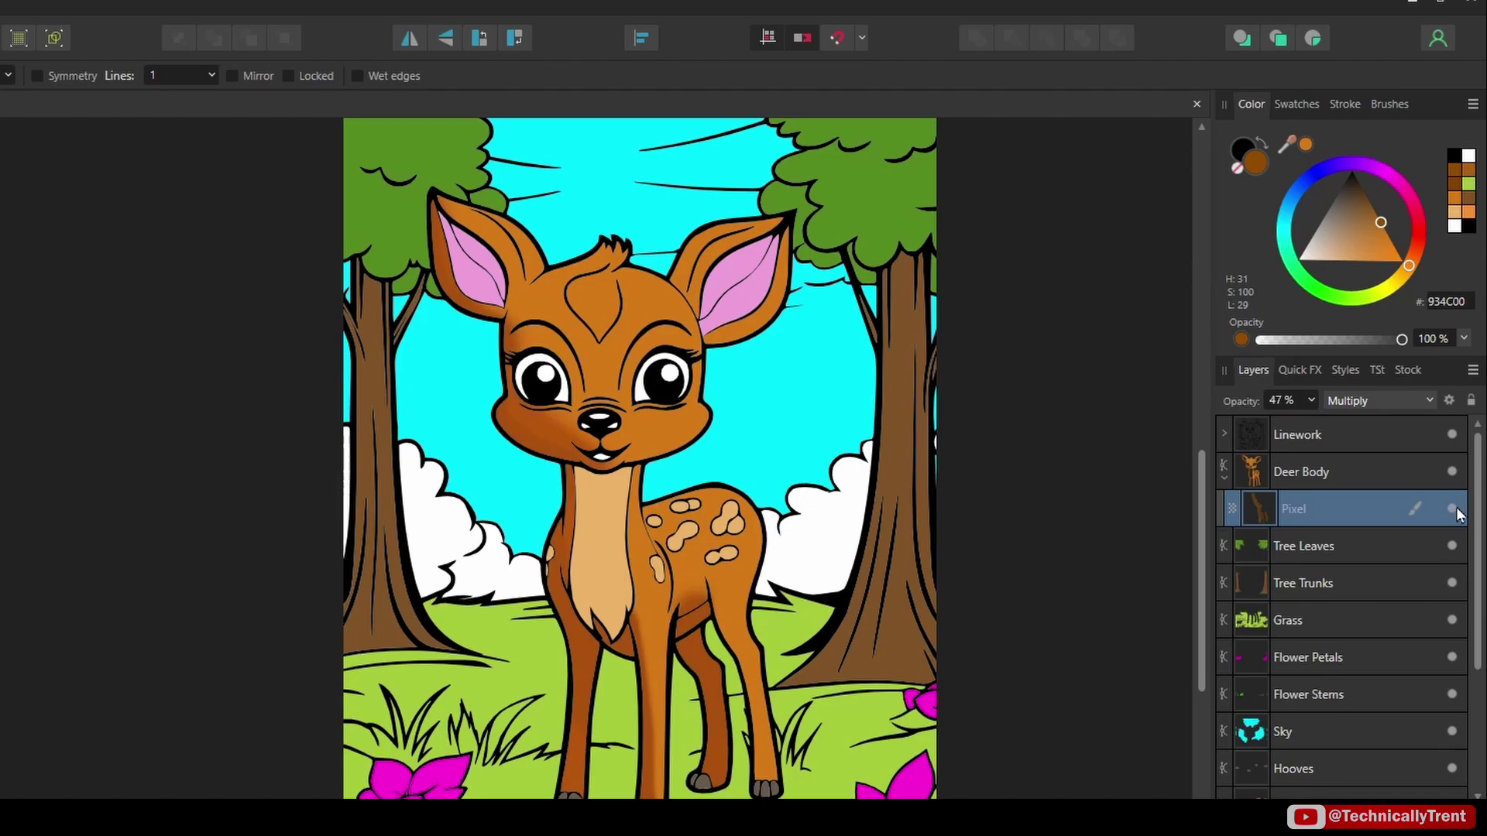
click(1453, 509)
click(1454, 509)
click(1454, 509)
click(1454, 509)
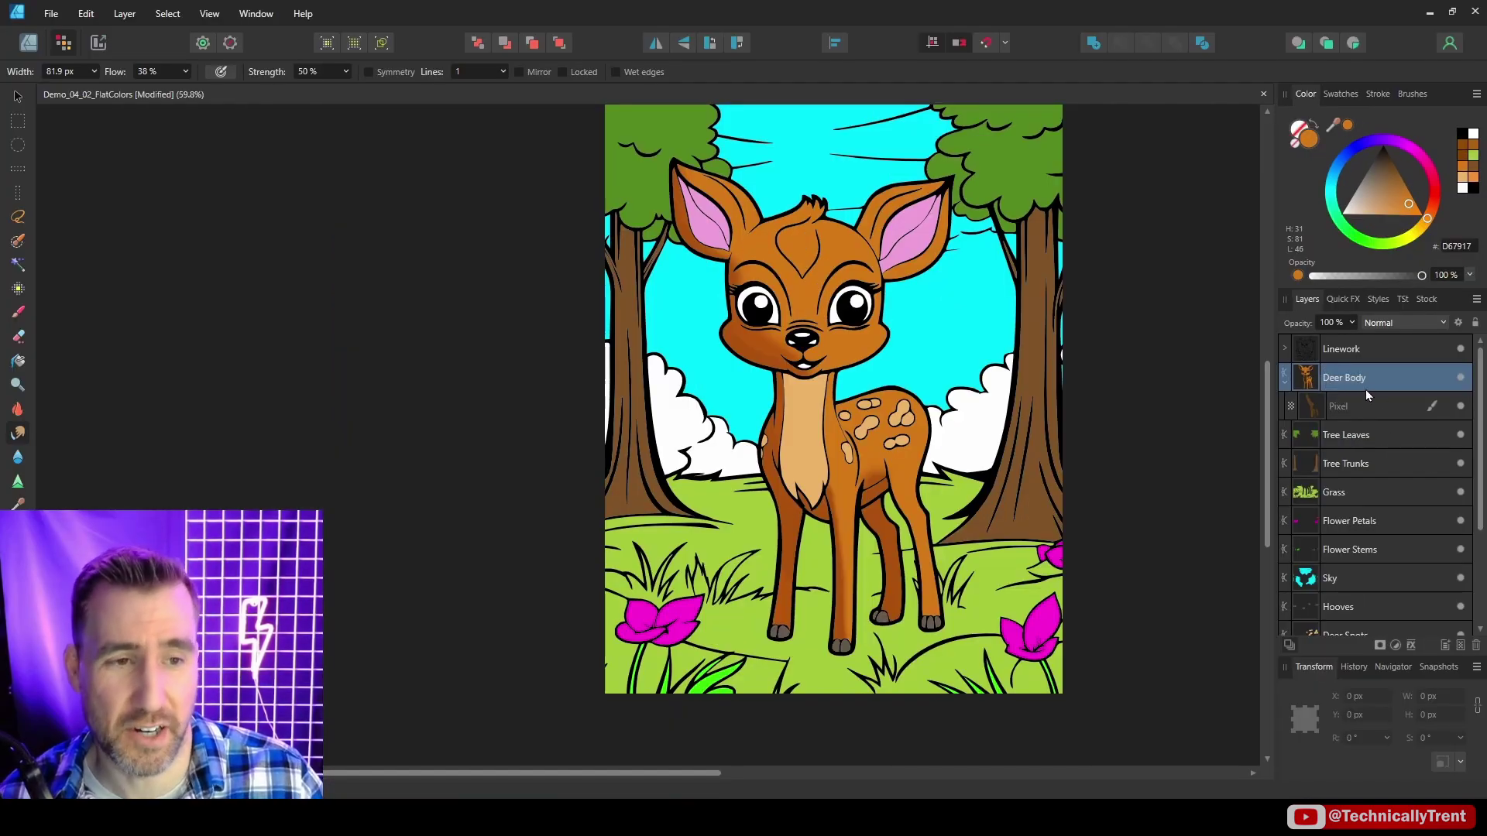
- Rename the pixel shading layer inside Deer Body as Shadow
click(1345, 407)
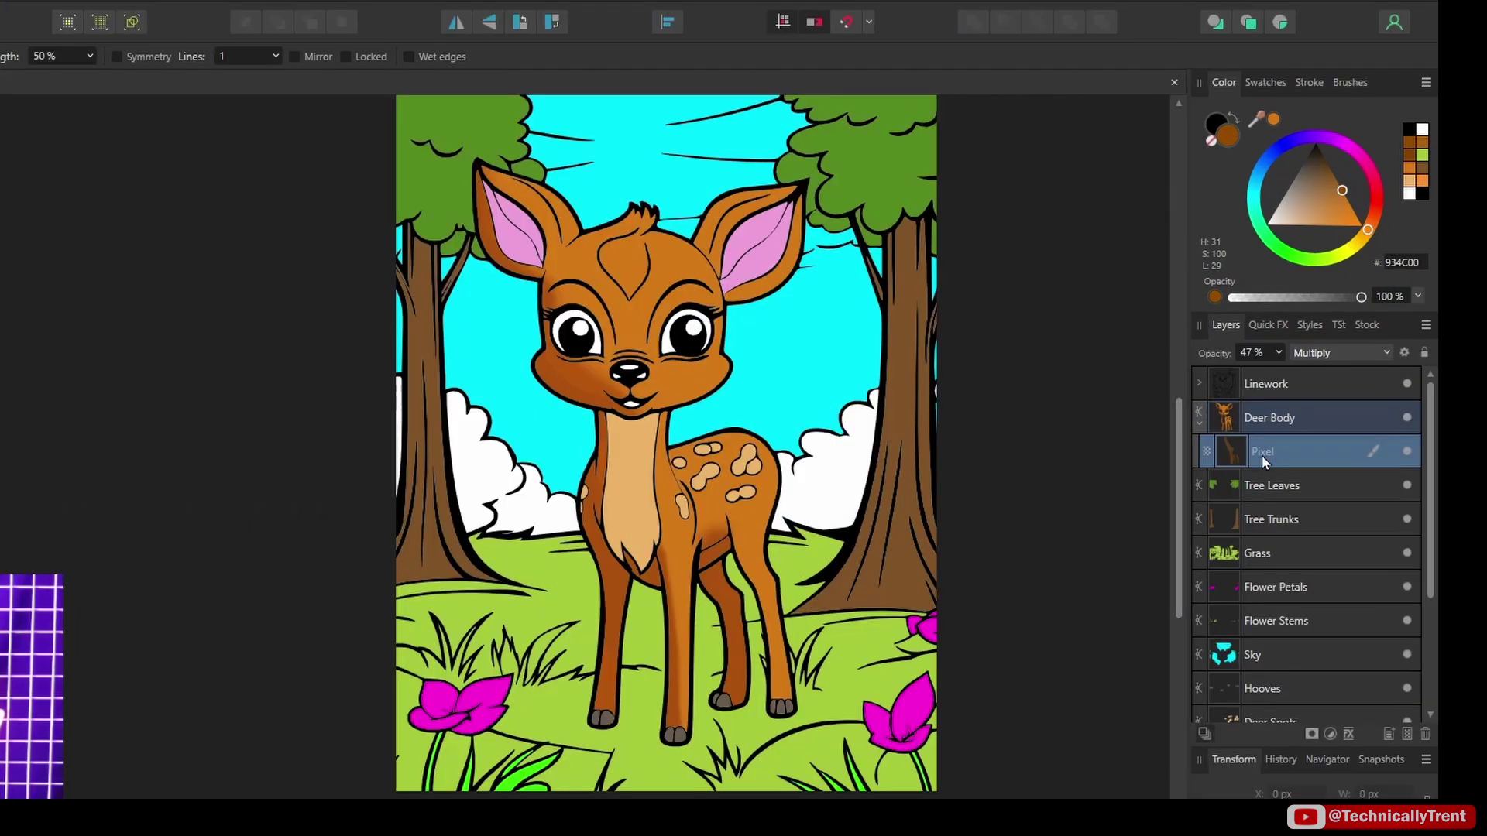
double_click(1262, 456)
text(Shadow)
key(Return)
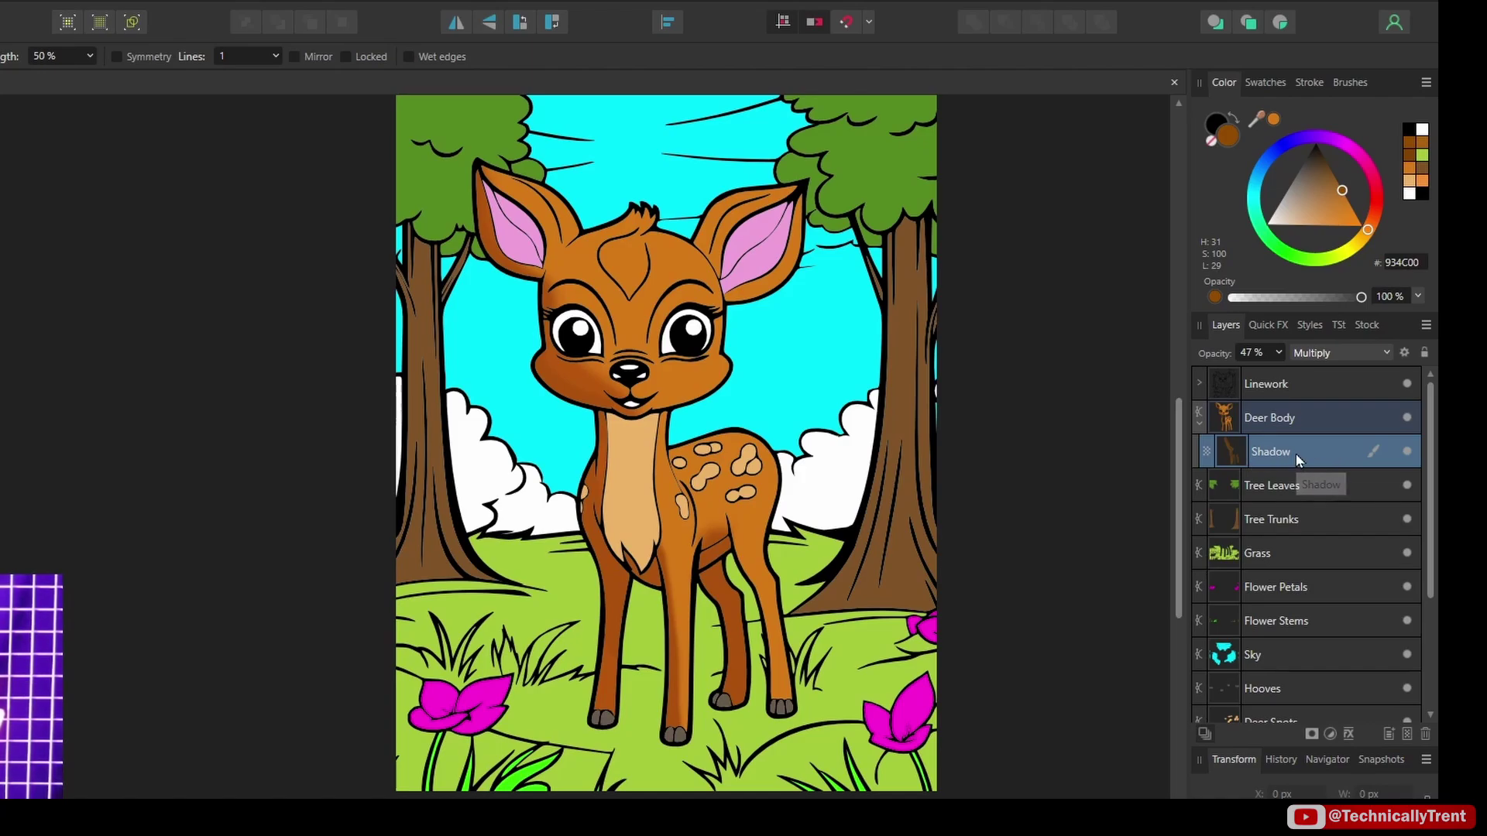
- Add a new pixel layer above Shadow inside Deer Body, name it Highlights, and activate the Paint Brush
click(1406, 734)
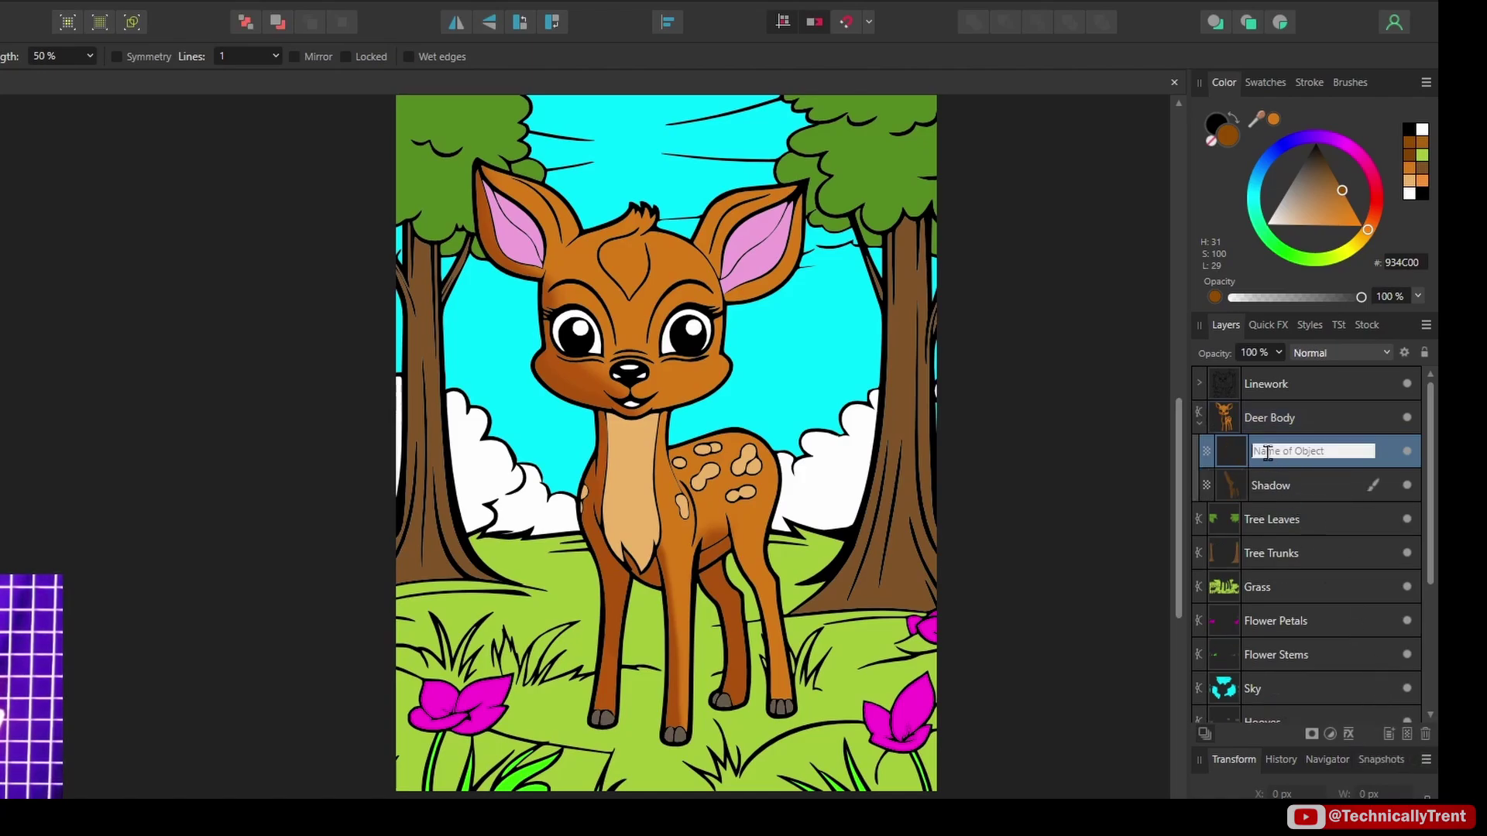
text(Highlights)
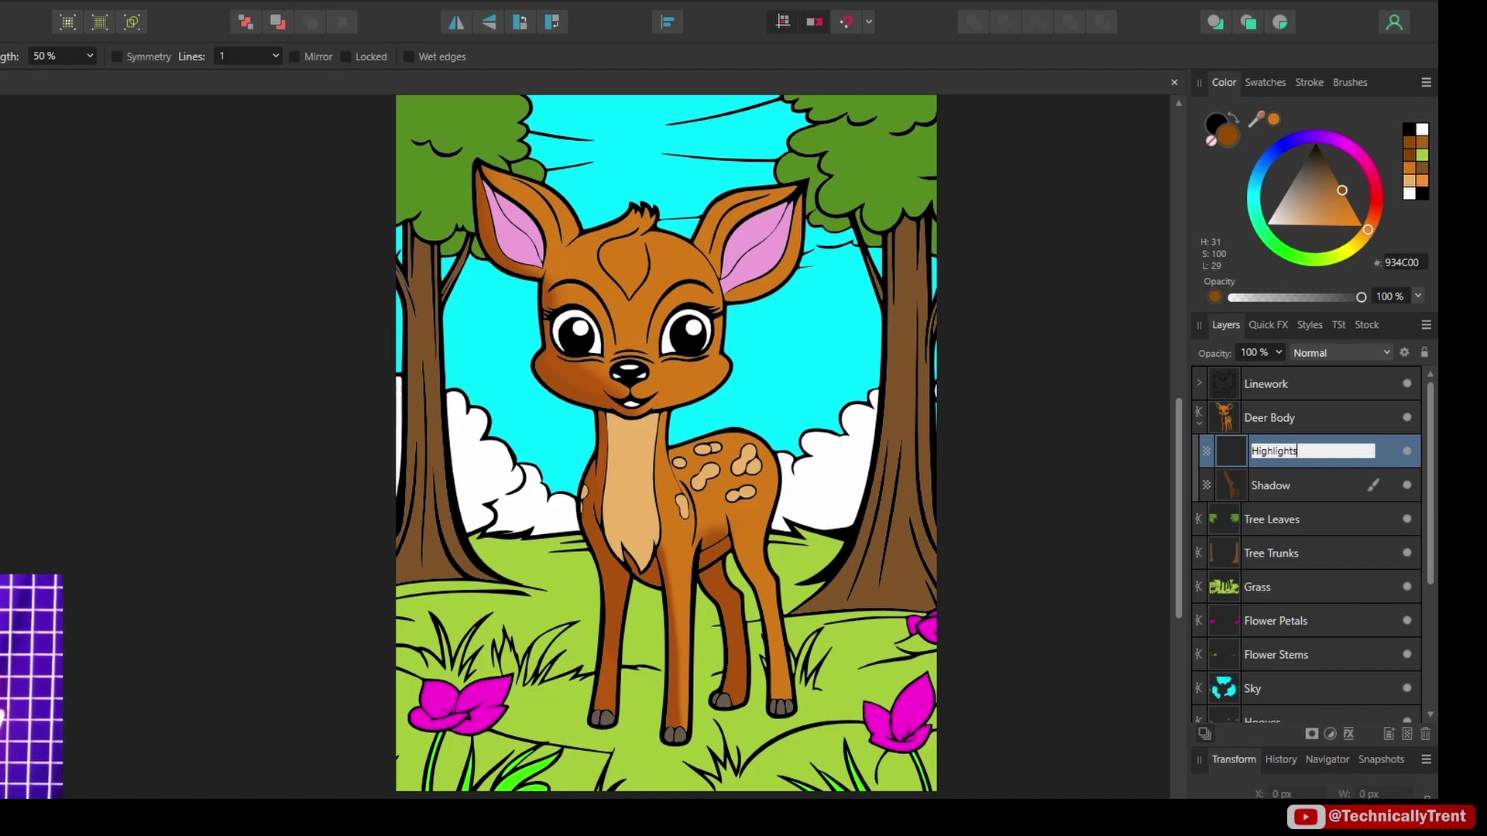
key(Return)
key(b)
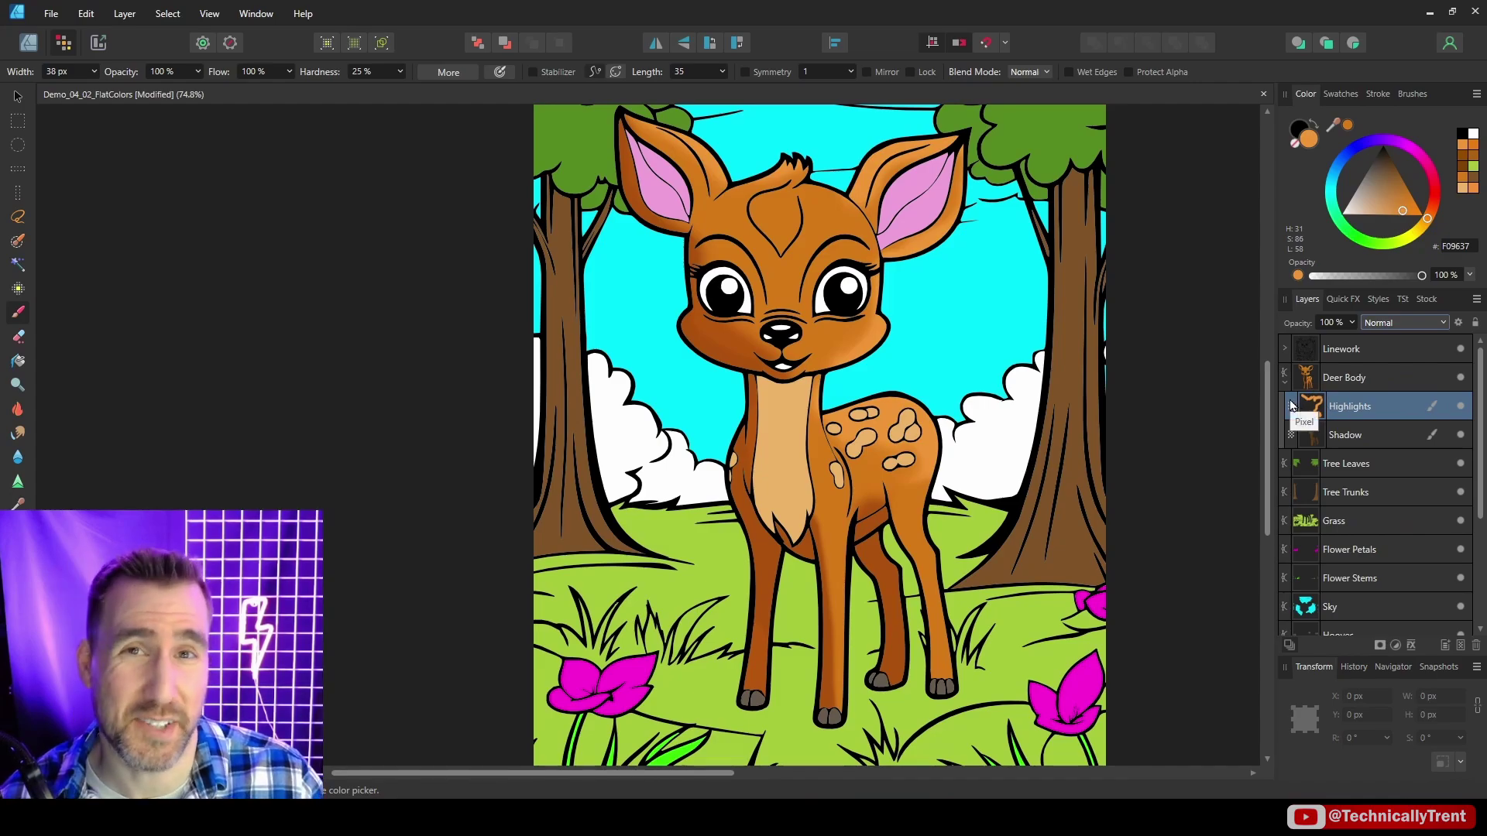
- Set the Highlights layer's blend mode to Screen and its opacity to 60%
click(1386, 322)
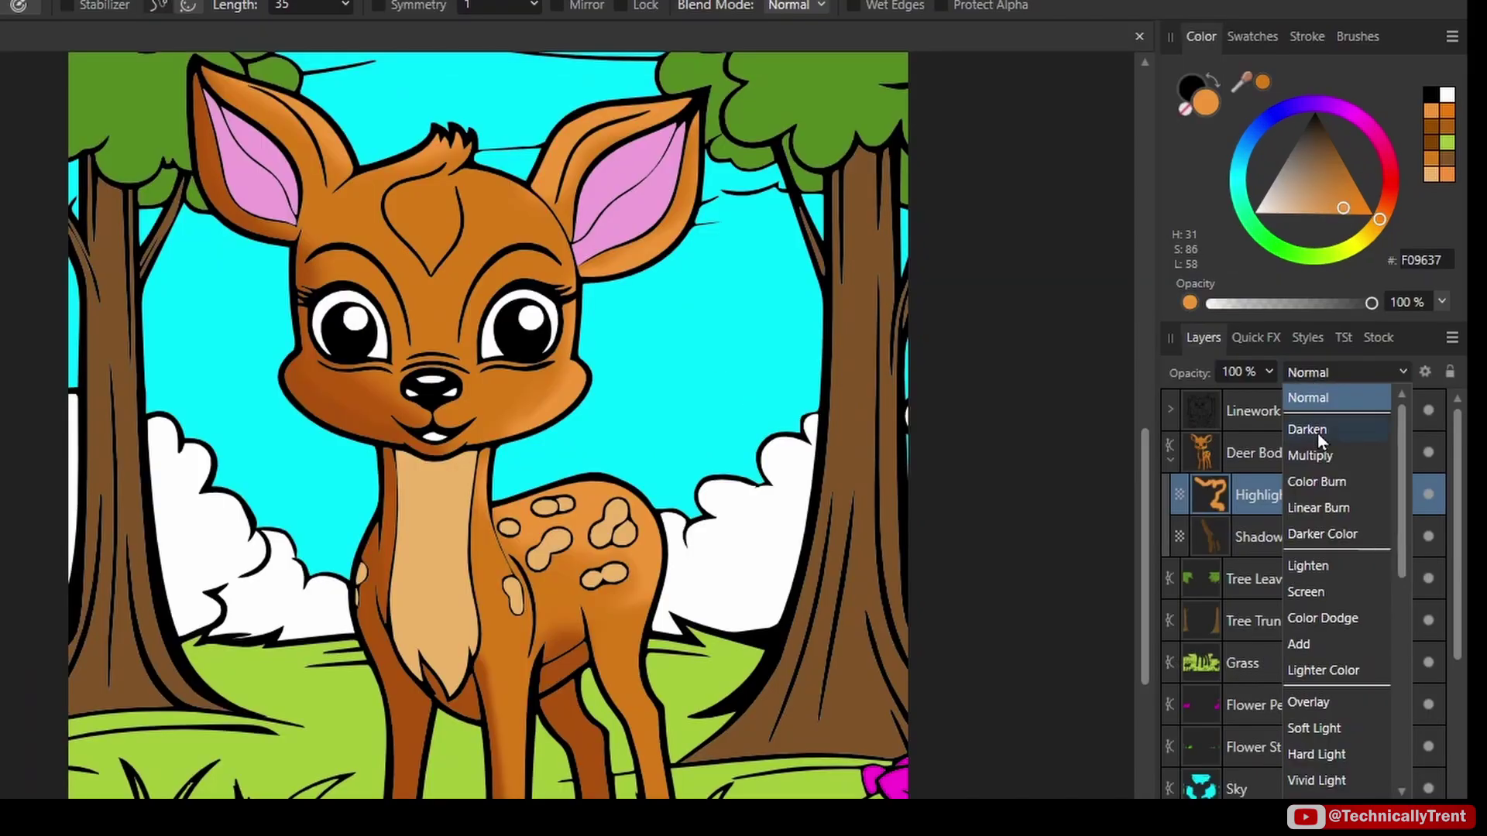
click(1324, 588)
click(1269, 372)
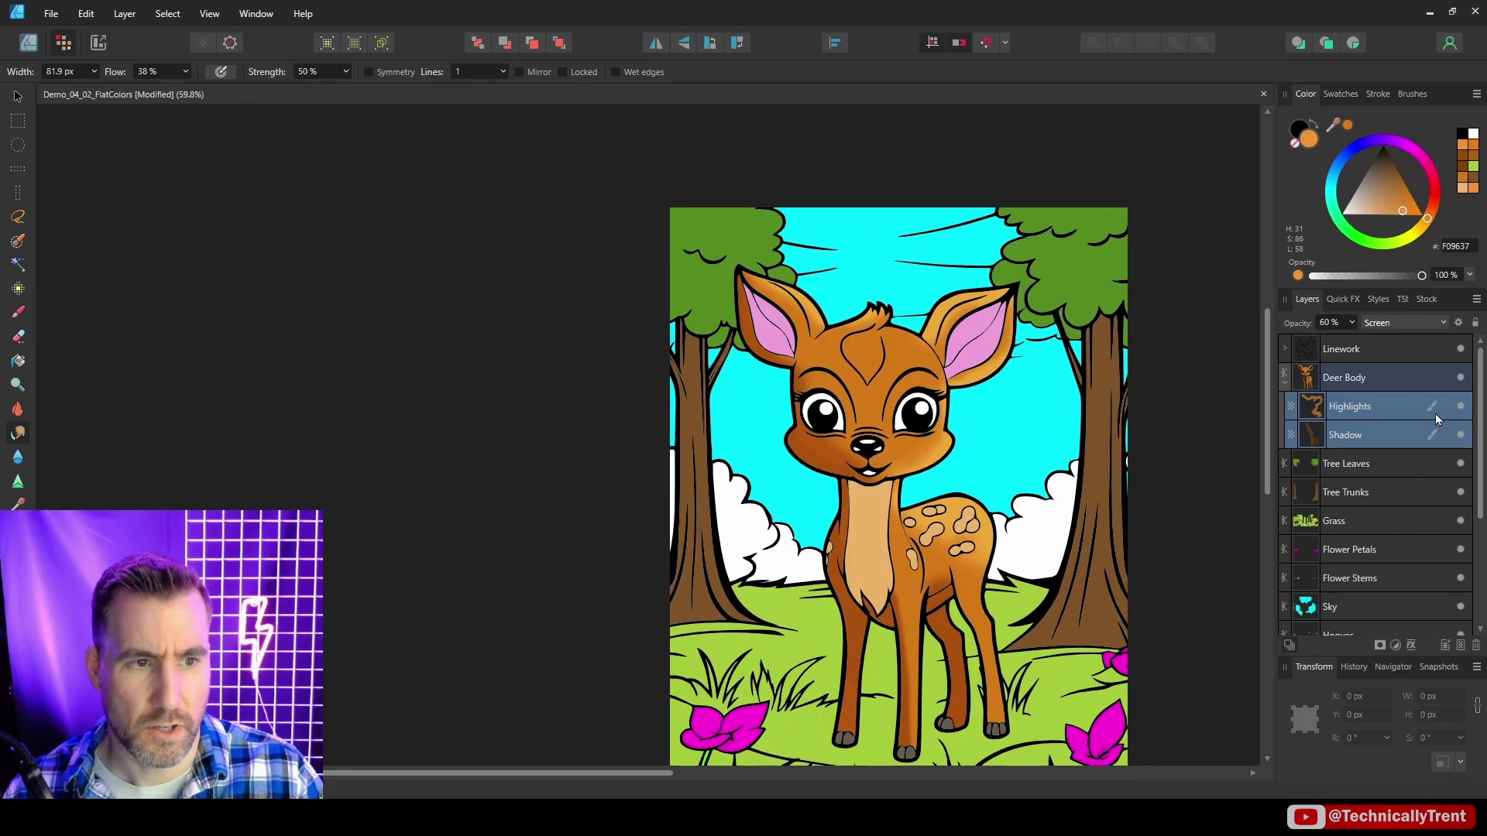
drag(1079, 450, 1084, 415)
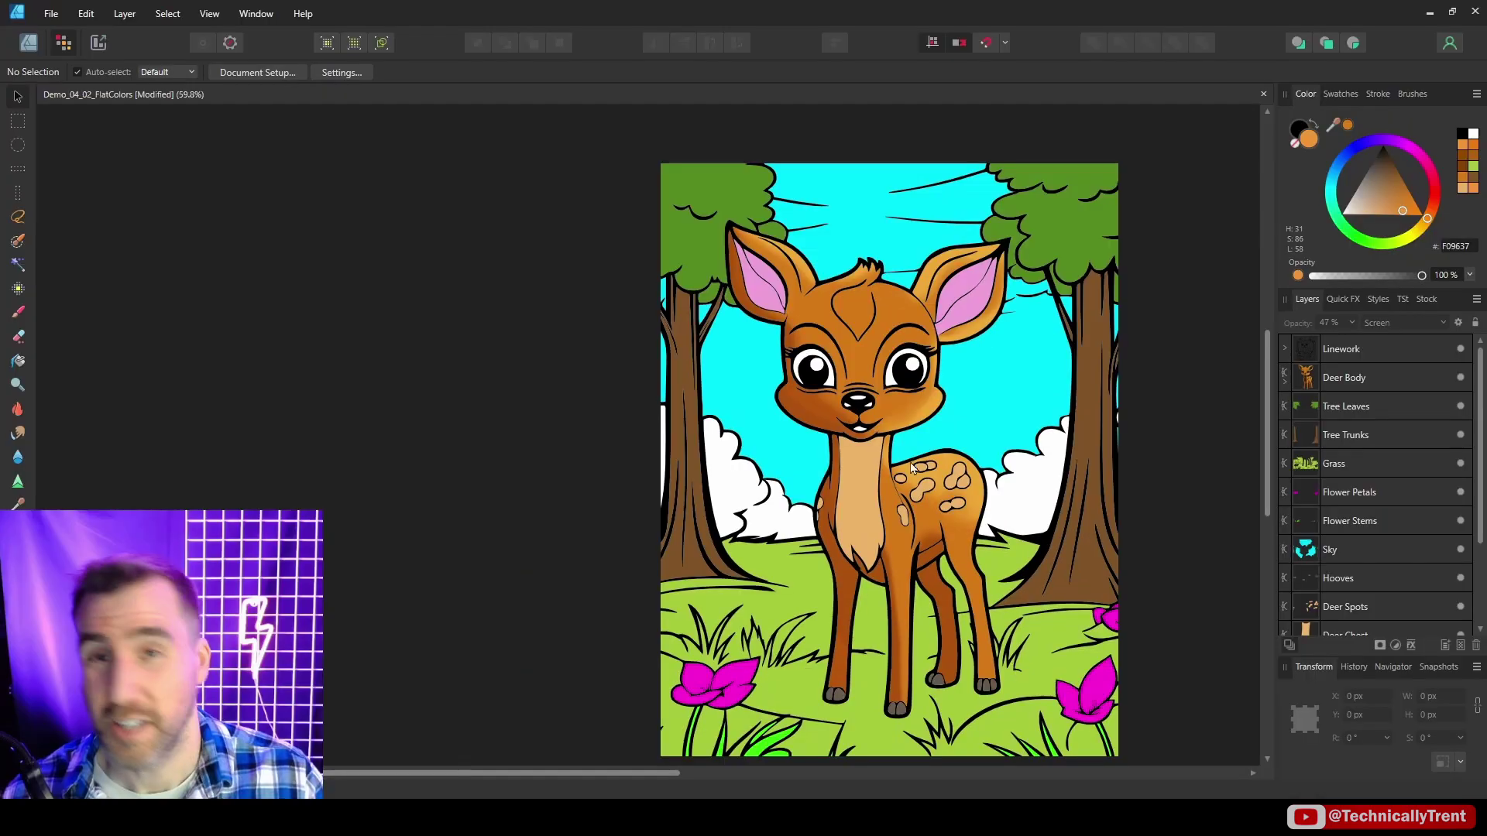
- Target the Grass layer for painting and choose the Classic Crayon Blend brush from the Dry Media category
click(1362, 465)
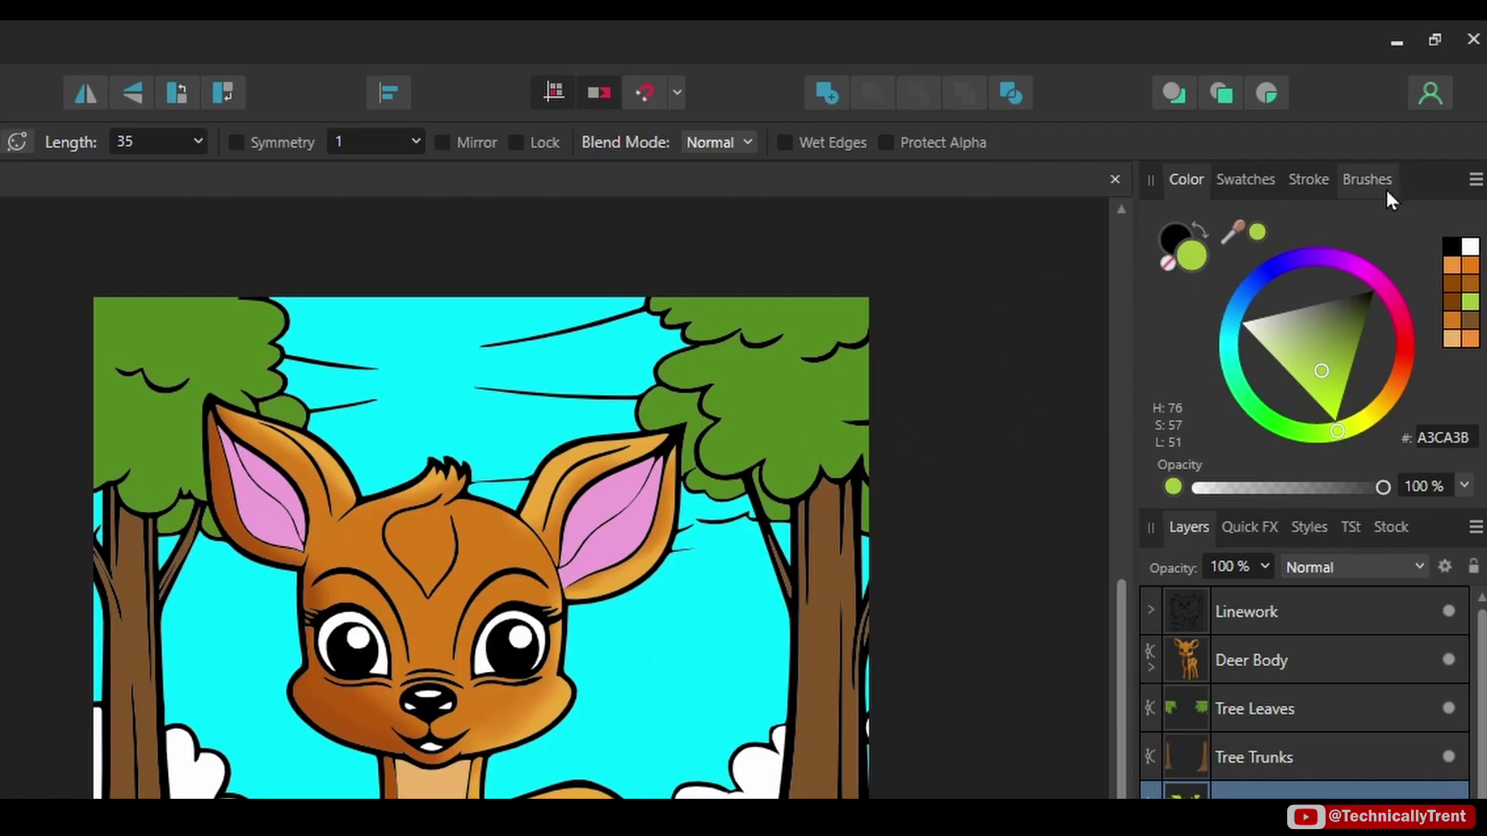
click(1379, 180)
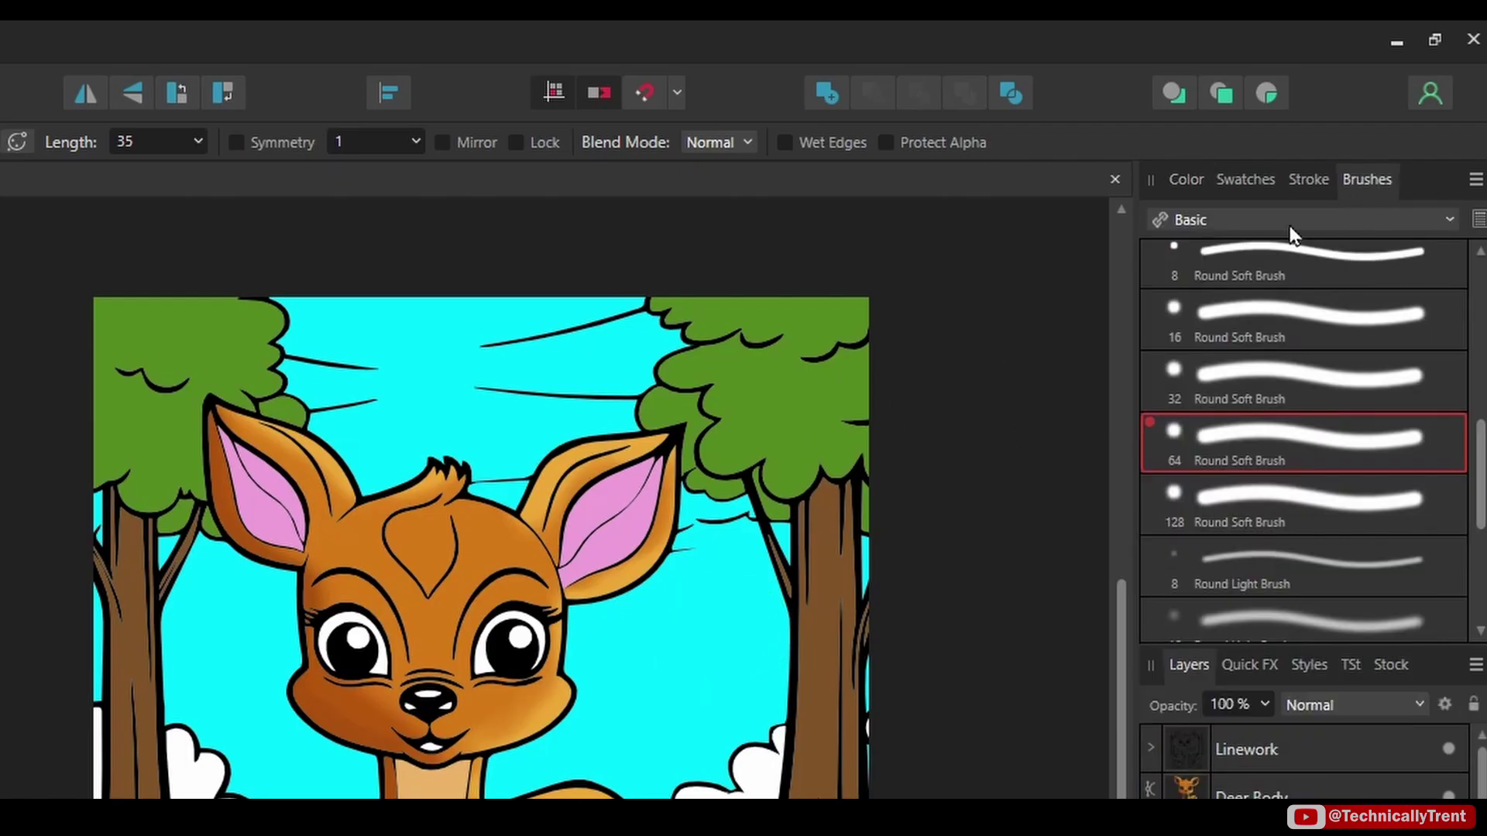
click(1239, 221)
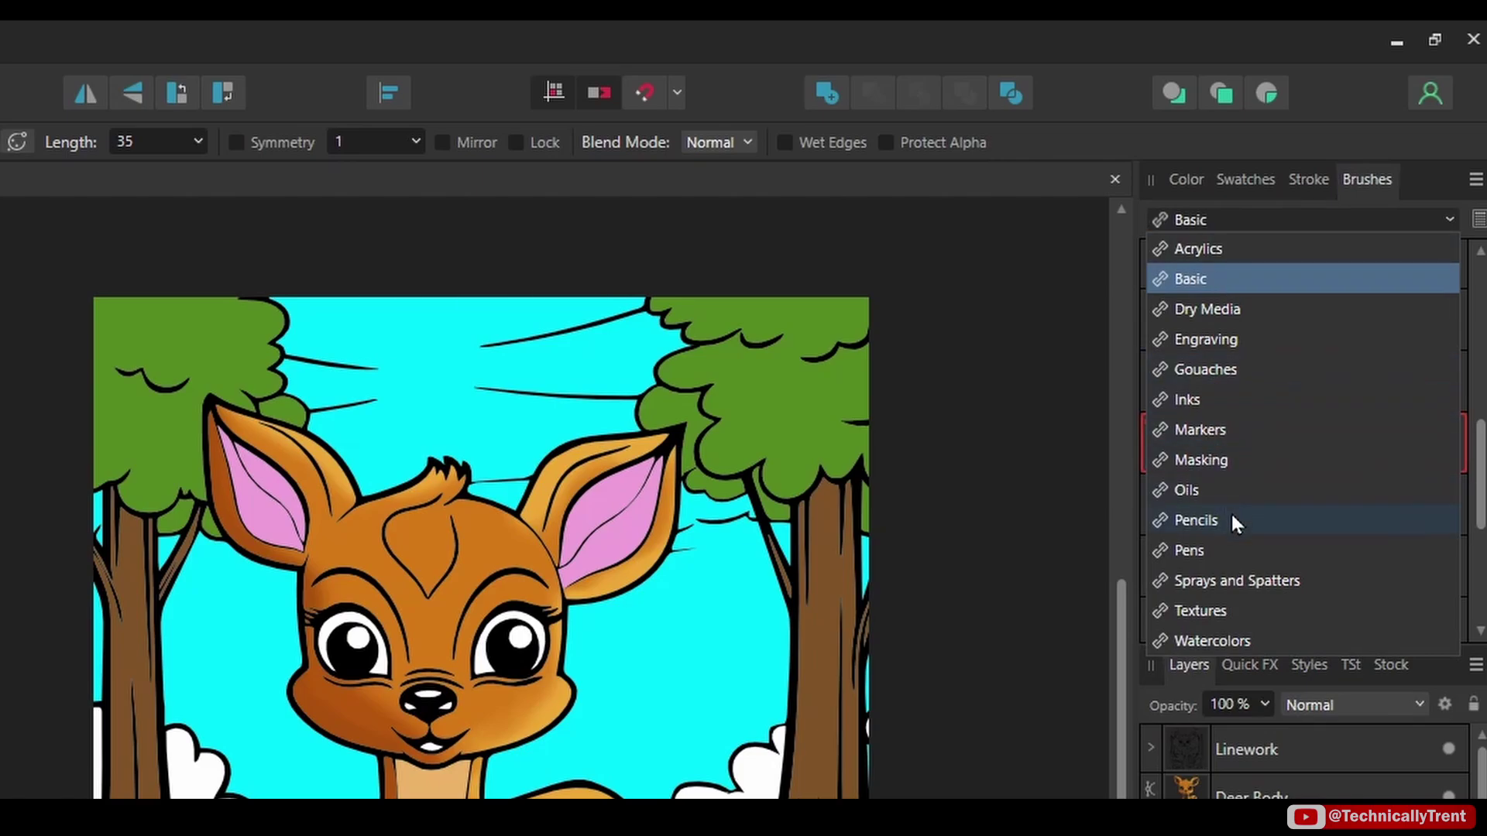
click(1277, 309)
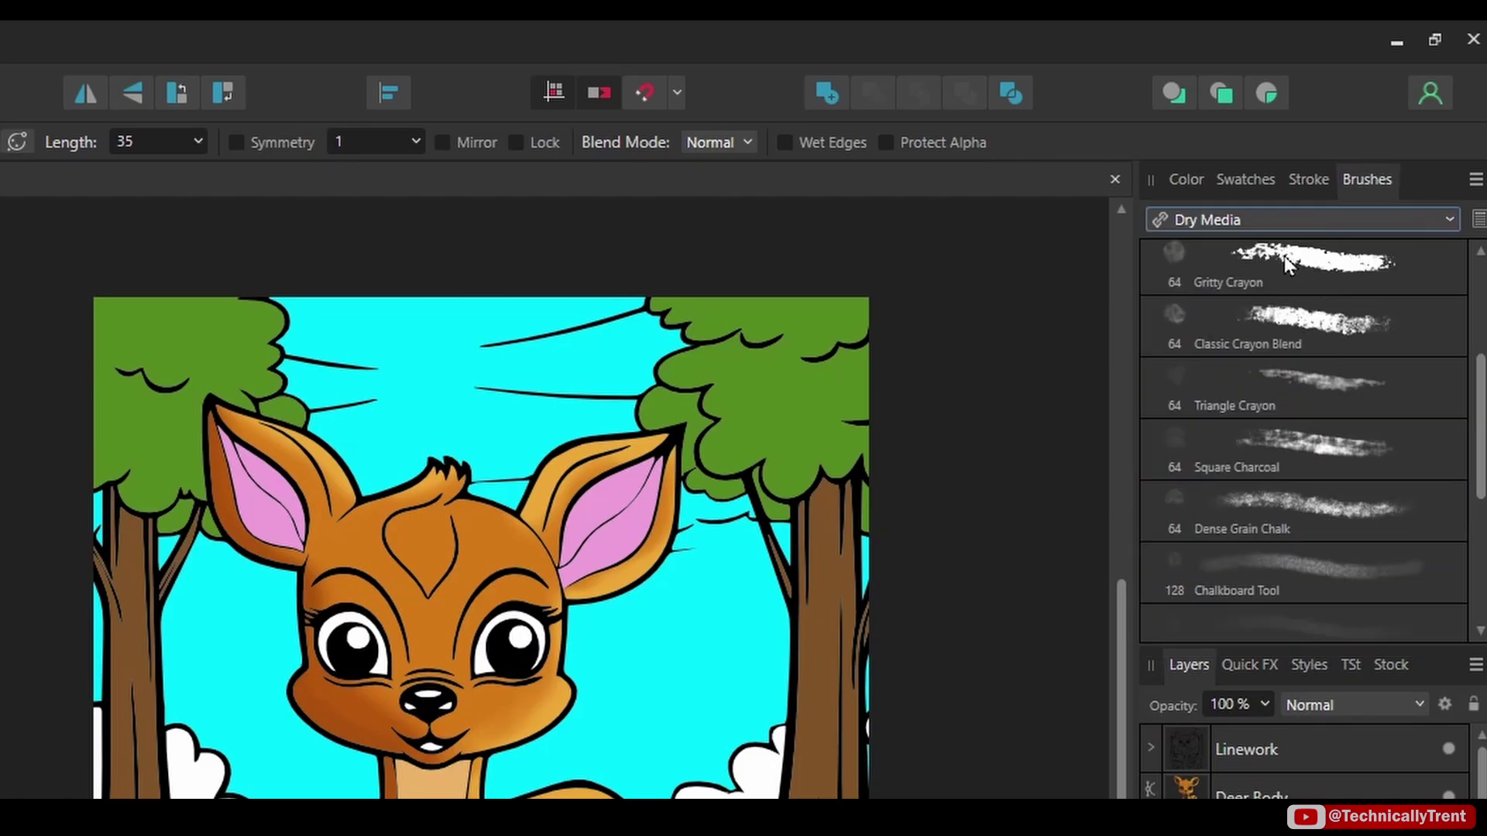
click(1301, 318)
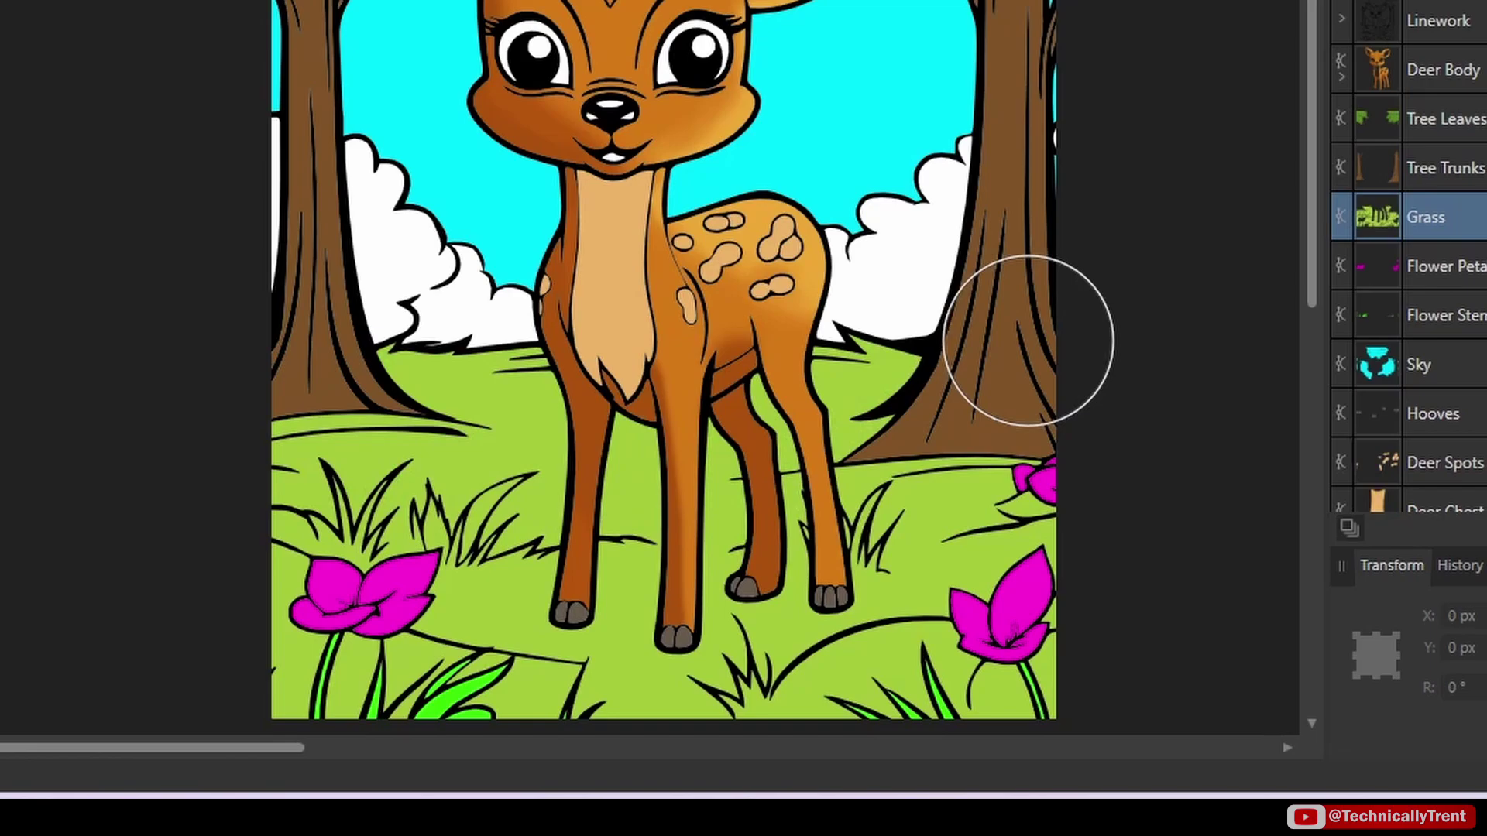
- Cover the whole grass area with green 409D00 crayon texture in broad strokes
mouse_move(1029, 341)
mouse_down()
mouse_move(80, 473)
mouse_move(1118, 443)
mouse_up()
drag(1132, 511, 4, 631)
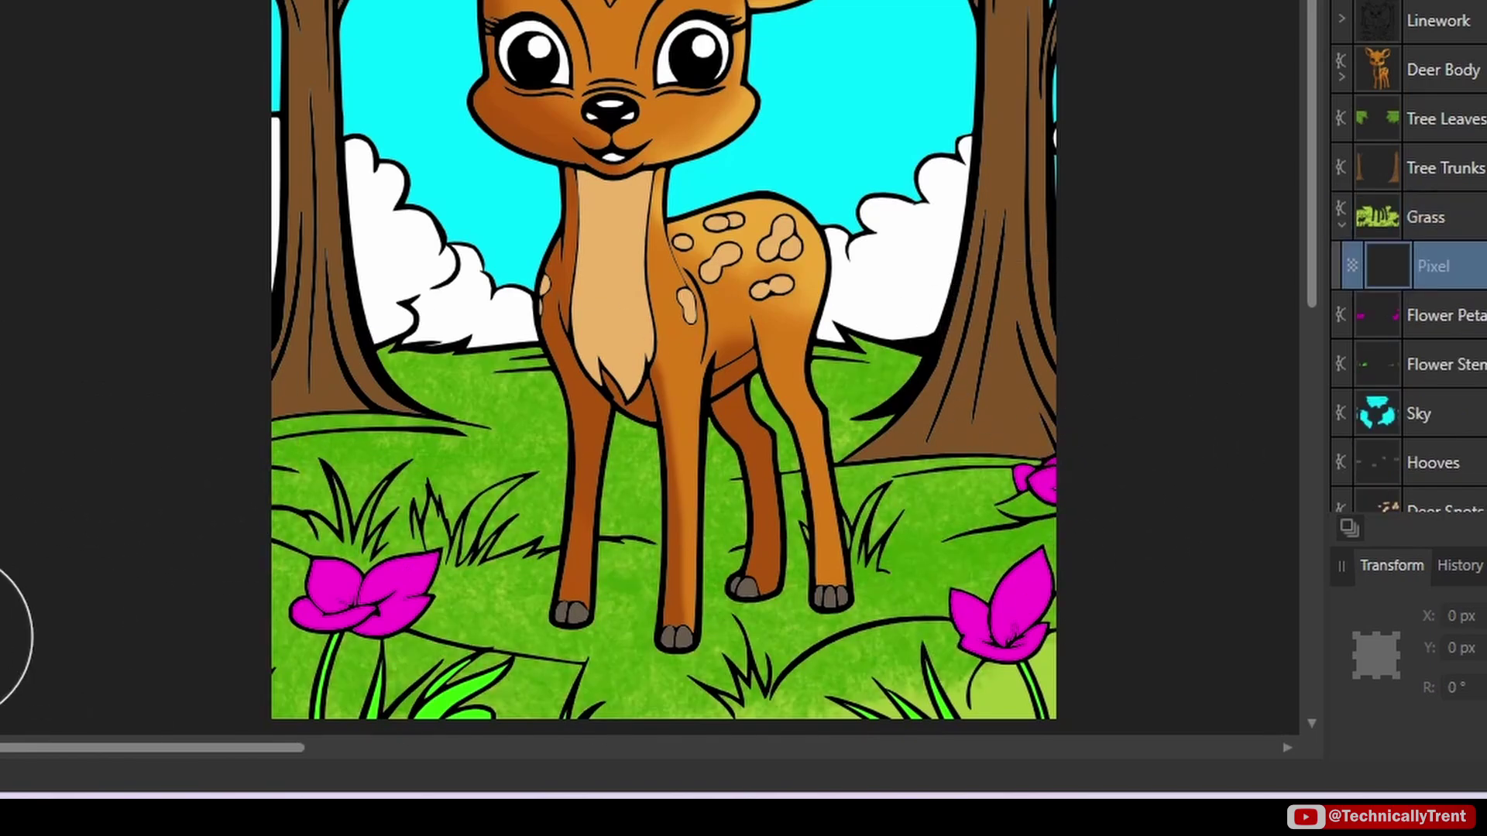
drag(1045, 636, 882, 674)
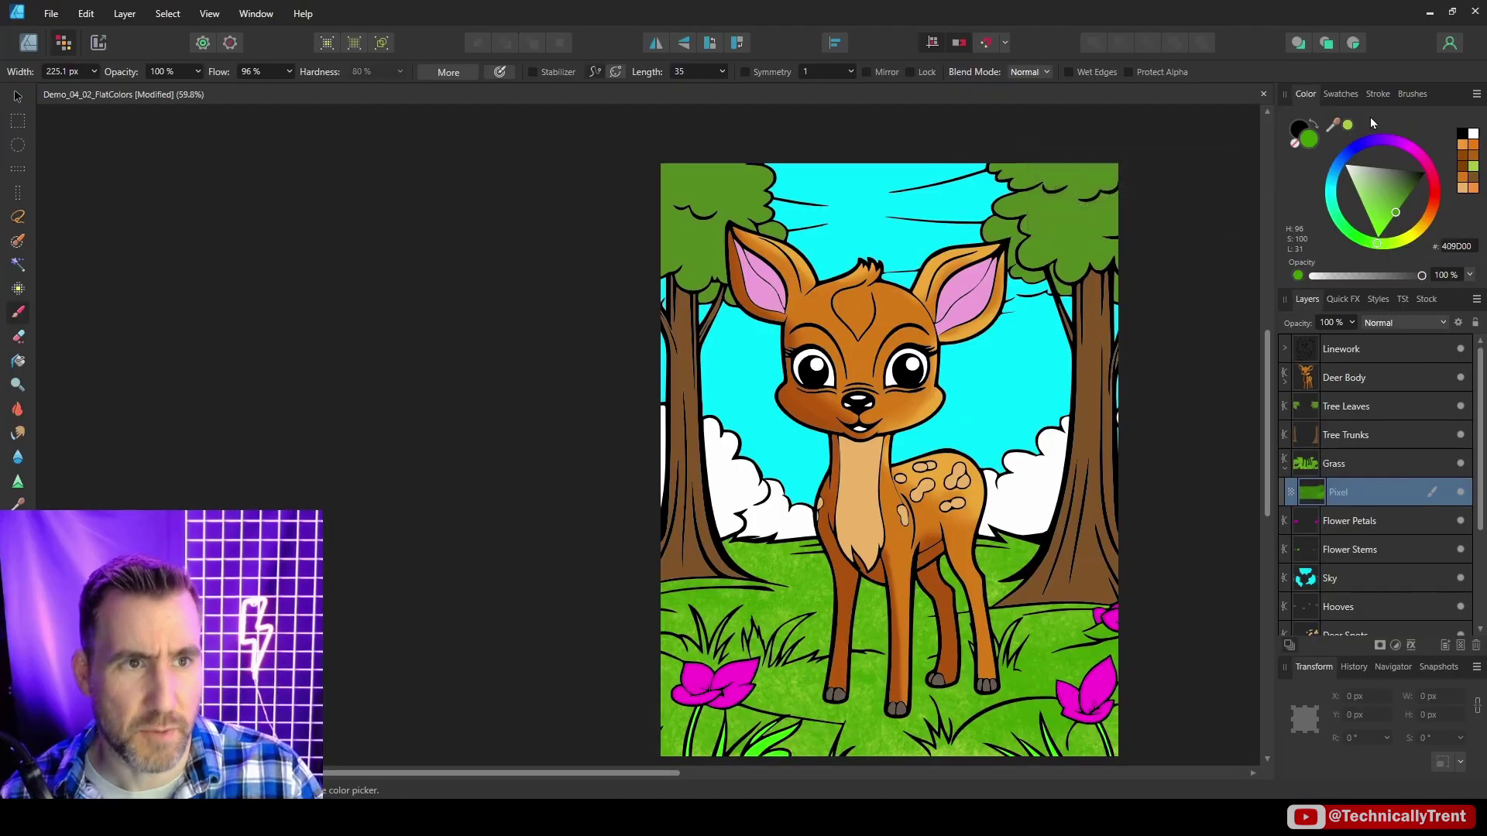
- Return to the sampled grass green and adjust the brush color to 67A42A
click(1411, 94)
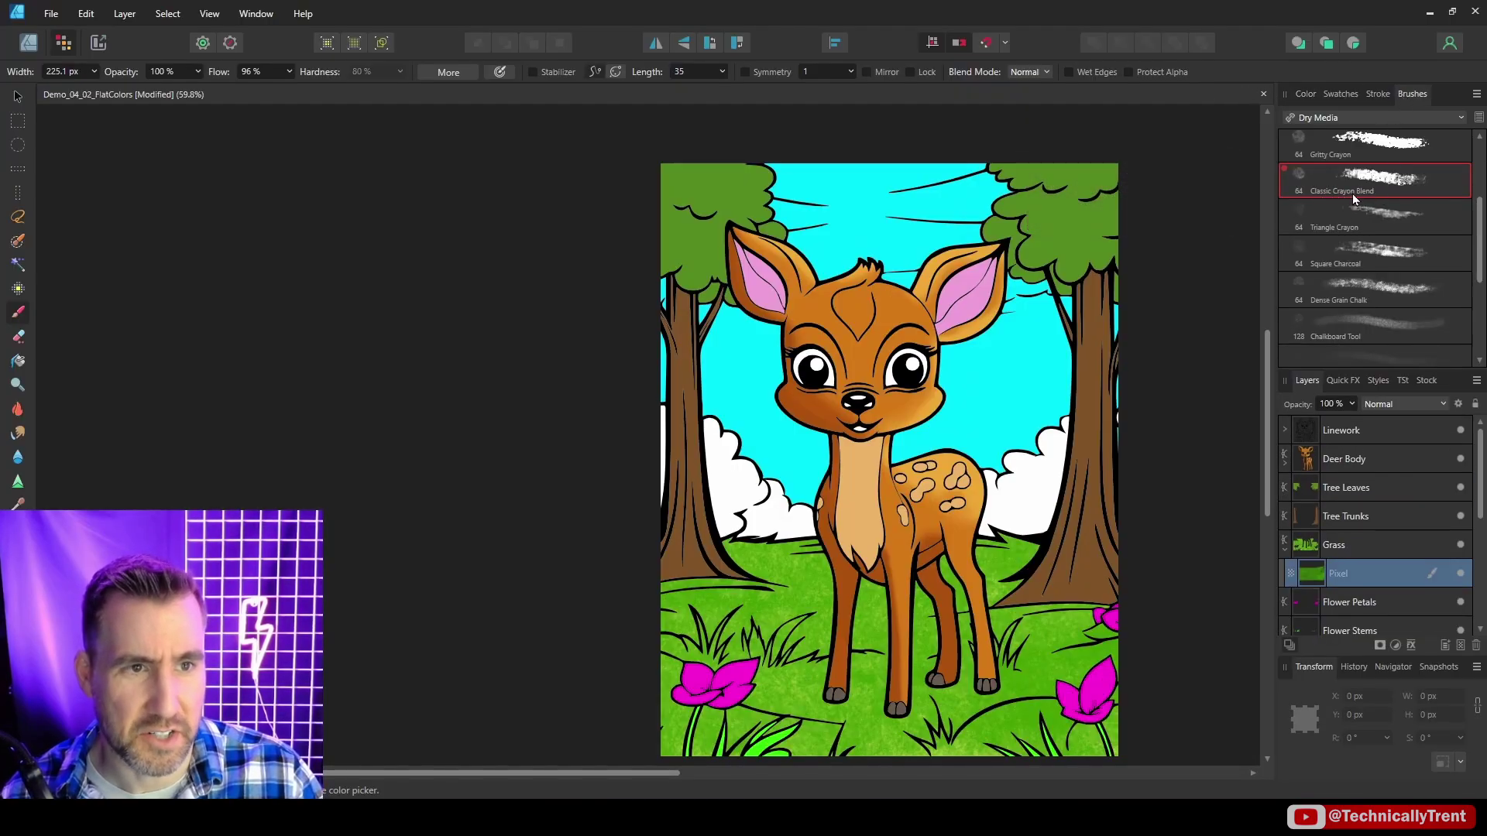
click(1306, 95)
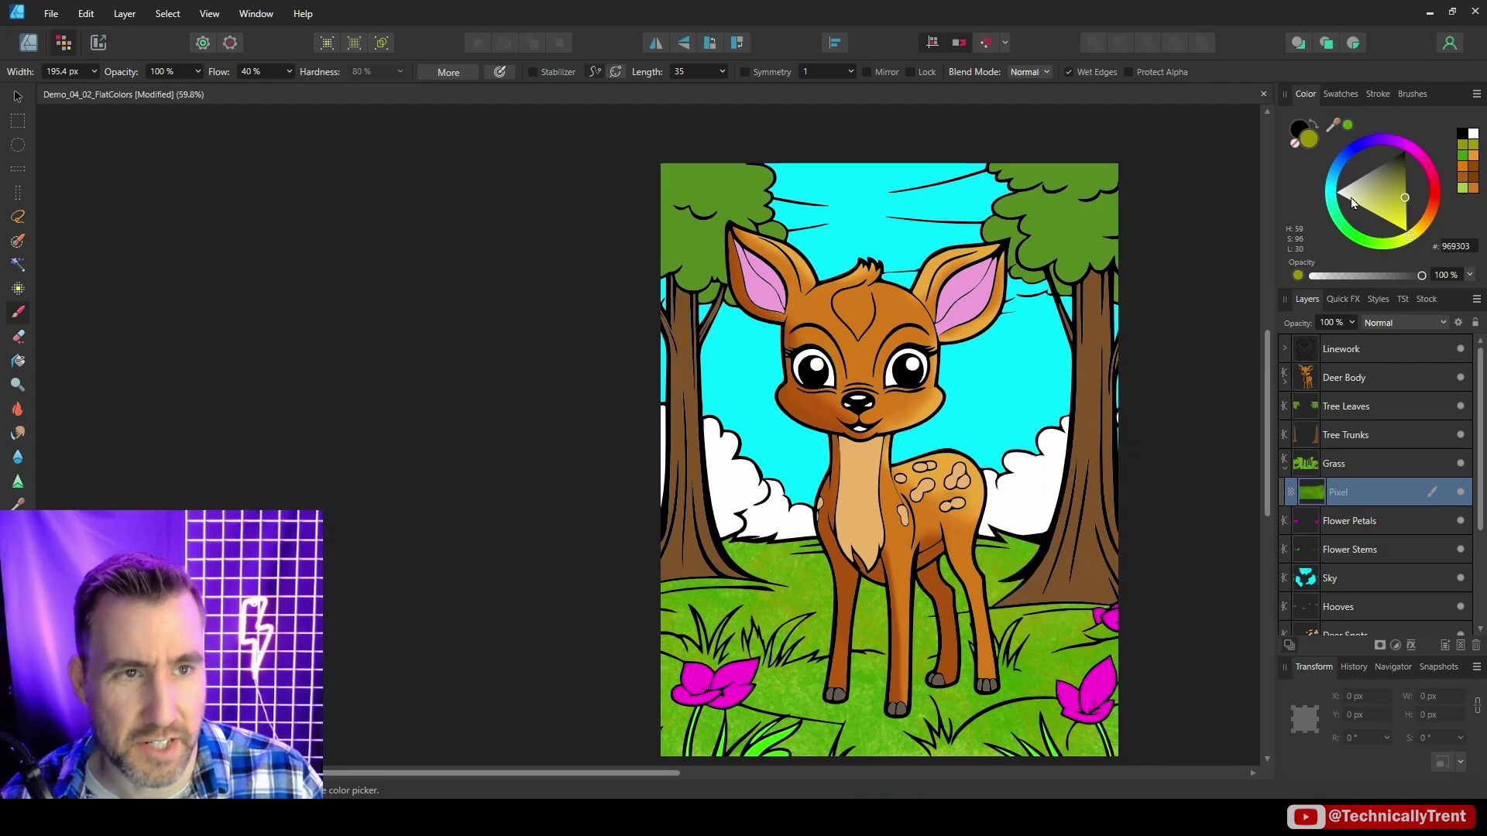
click(1348, 126)
click(1391, 204)
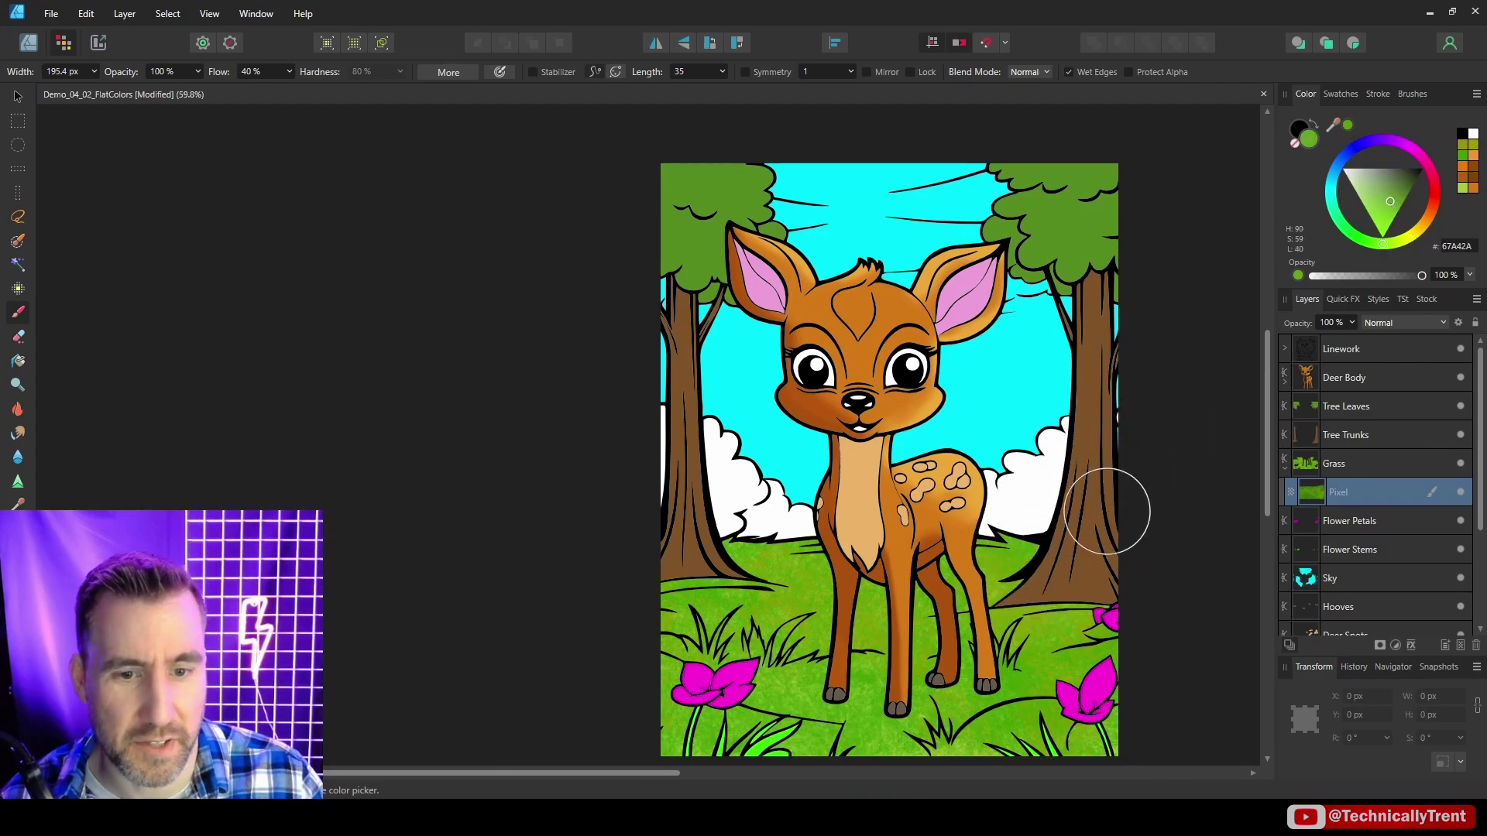
- Target the Tree Trunks layer and paint textured brown 884600 bark shading along the left tree's trunk
click(1324, 435)
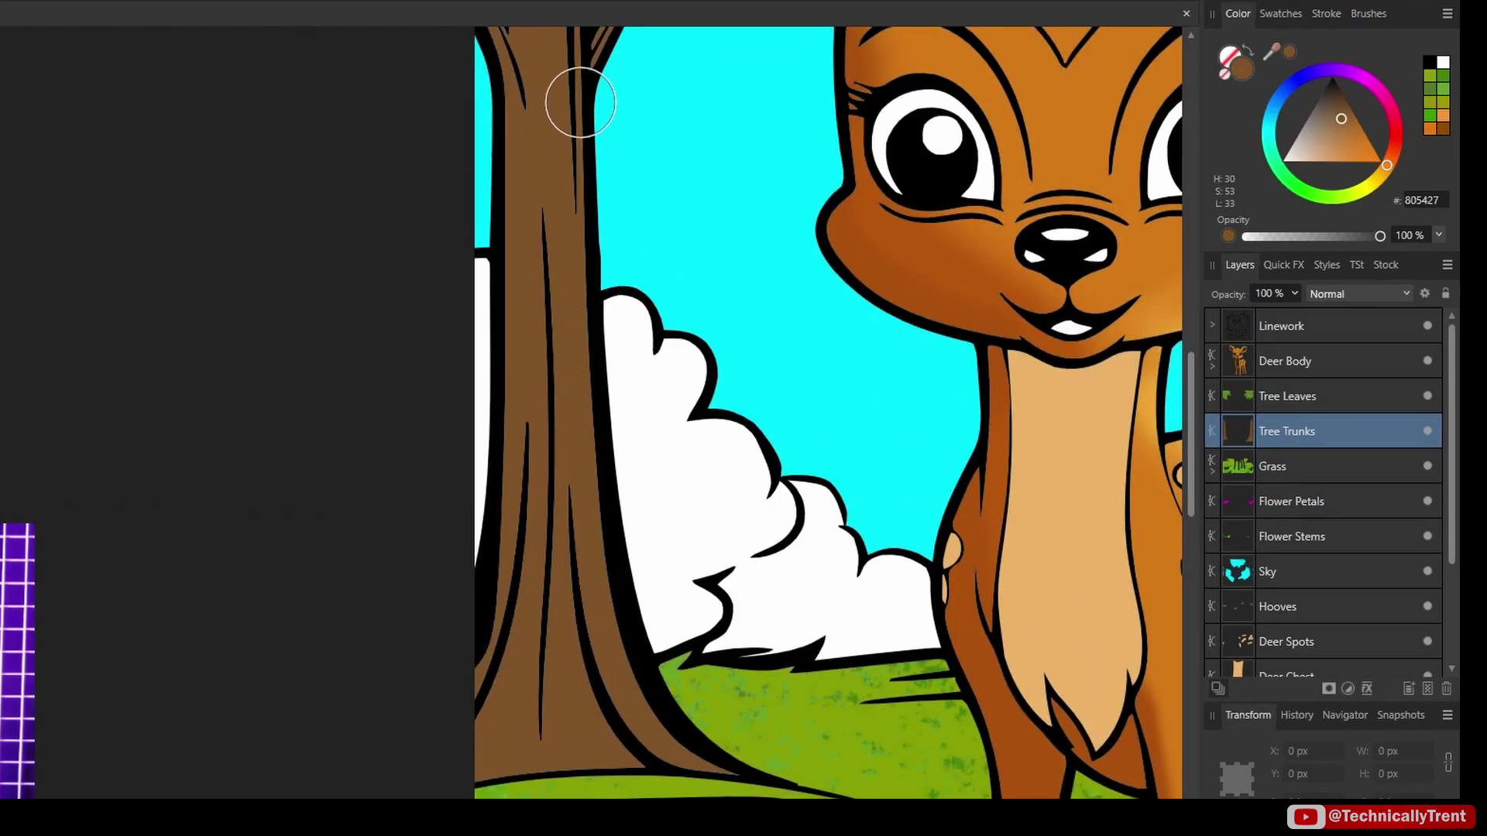
drag(575, 87, 575, 120)
mouse_move(592, 361)
mouse_down()
mouse_move(607, 537)
mouse_move(722, 765)
mouse_move(628, 611)
mouse_up()
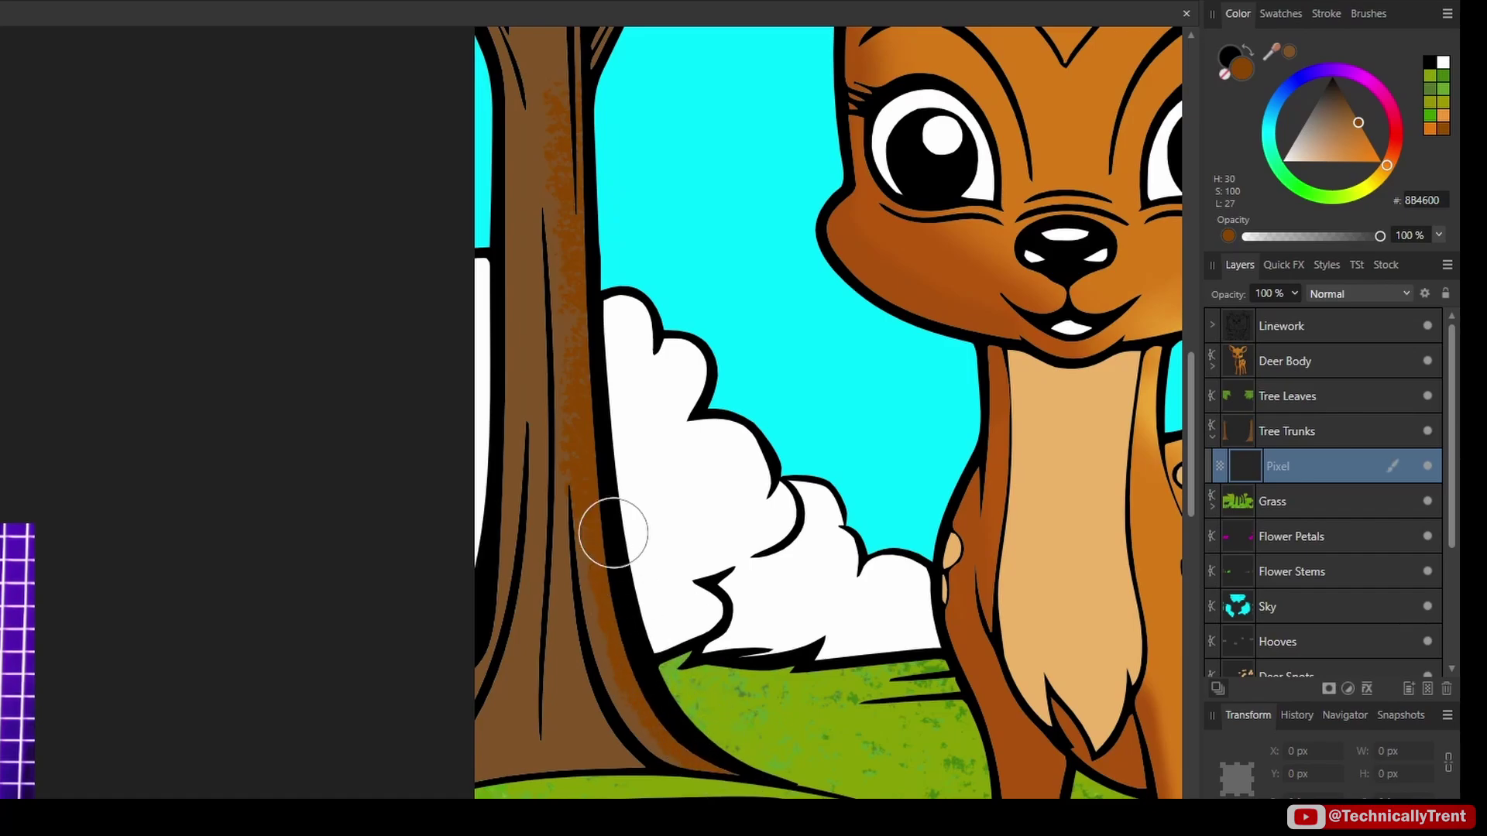
scroll(589, 348, up, 4)
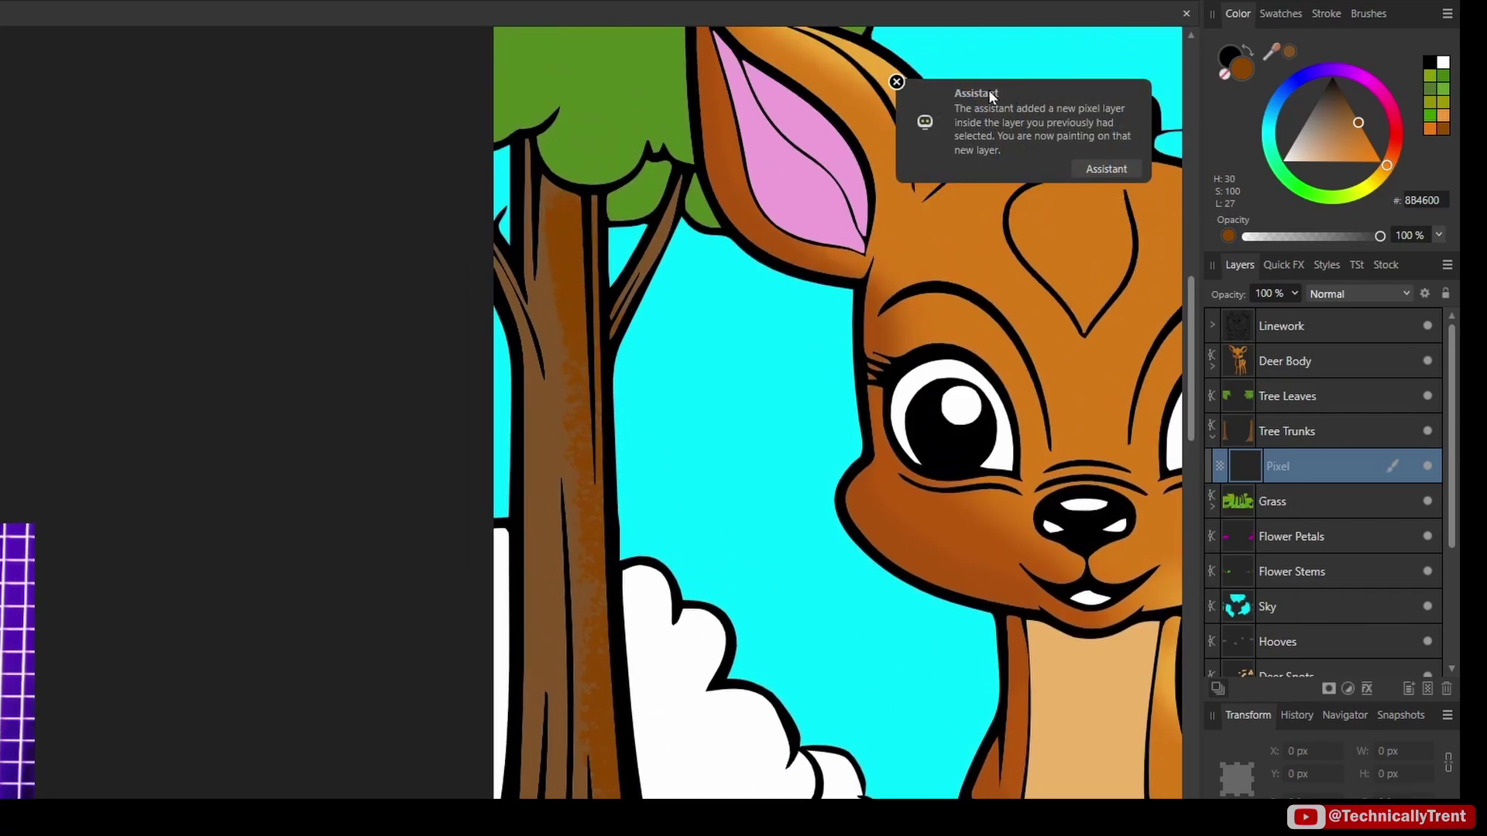
drag(910, 345, 904, 782)
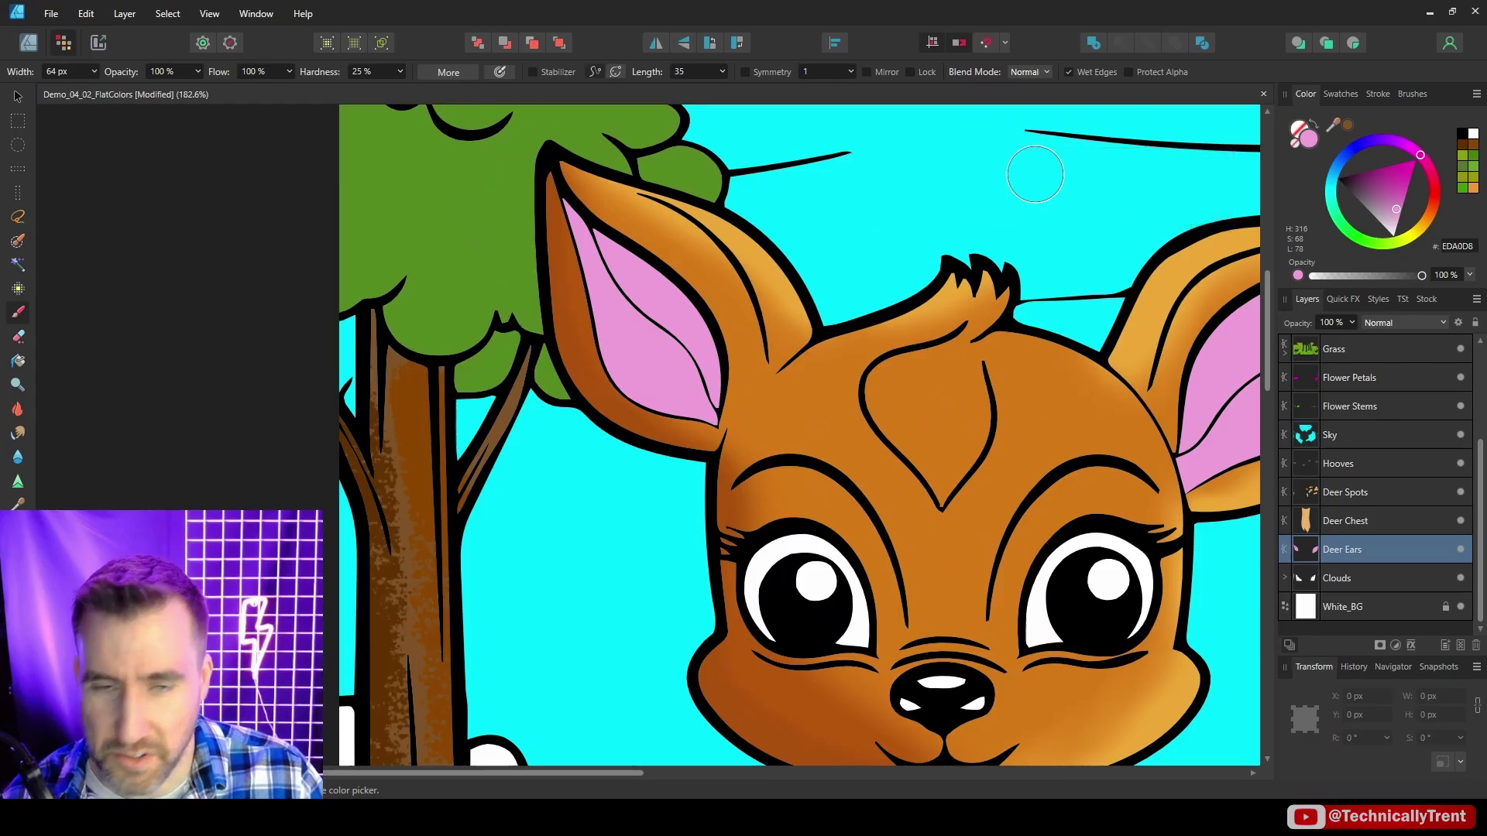
- Sample the inner-ear pink, deepen it to F07DD0, and shade the upper part of the deer's left inner ear
drag(1331, 124, 664, 300)
click(1348, 122)
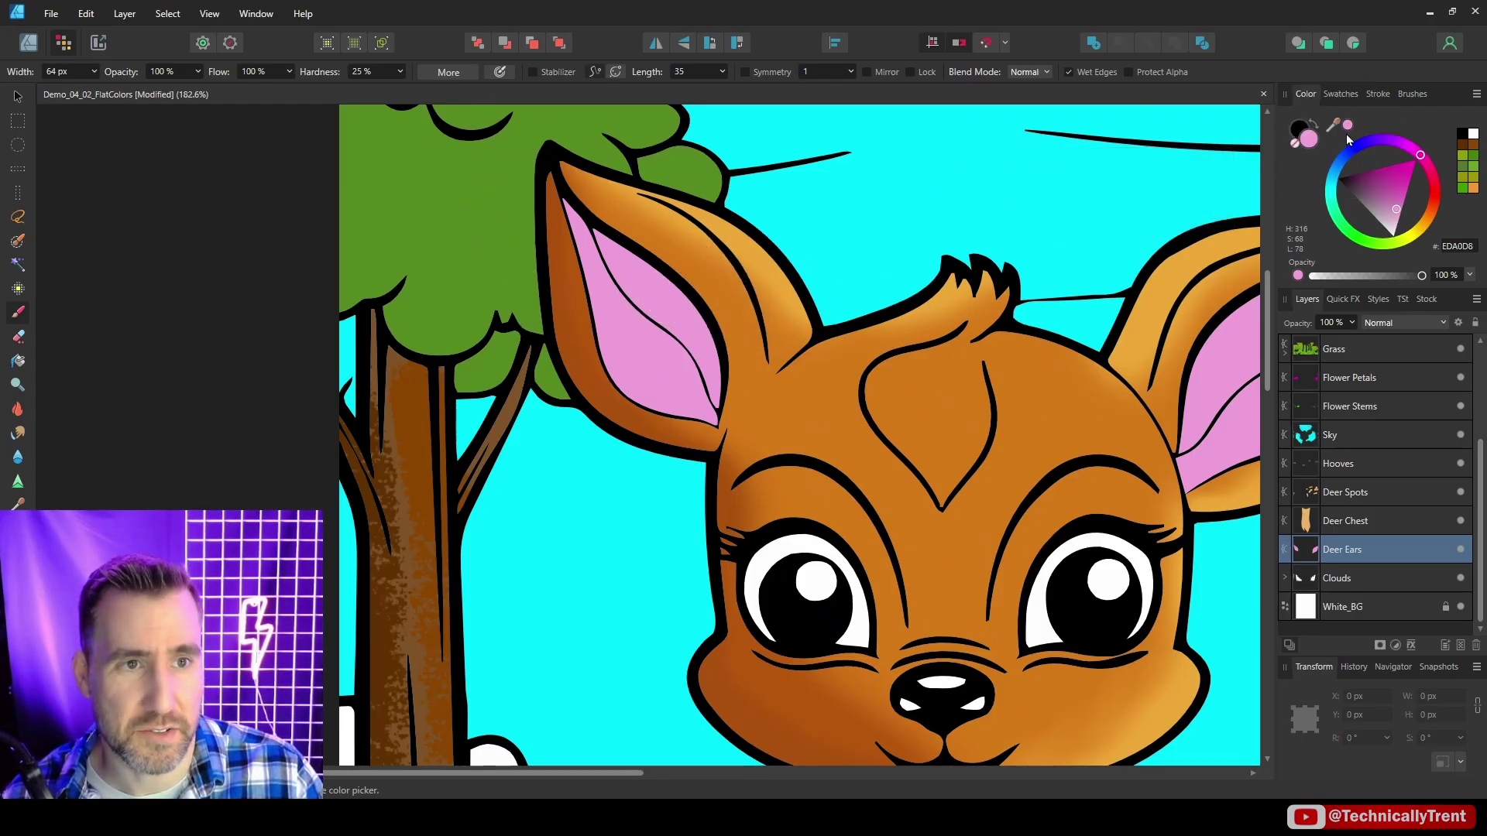
click(1400, 198)
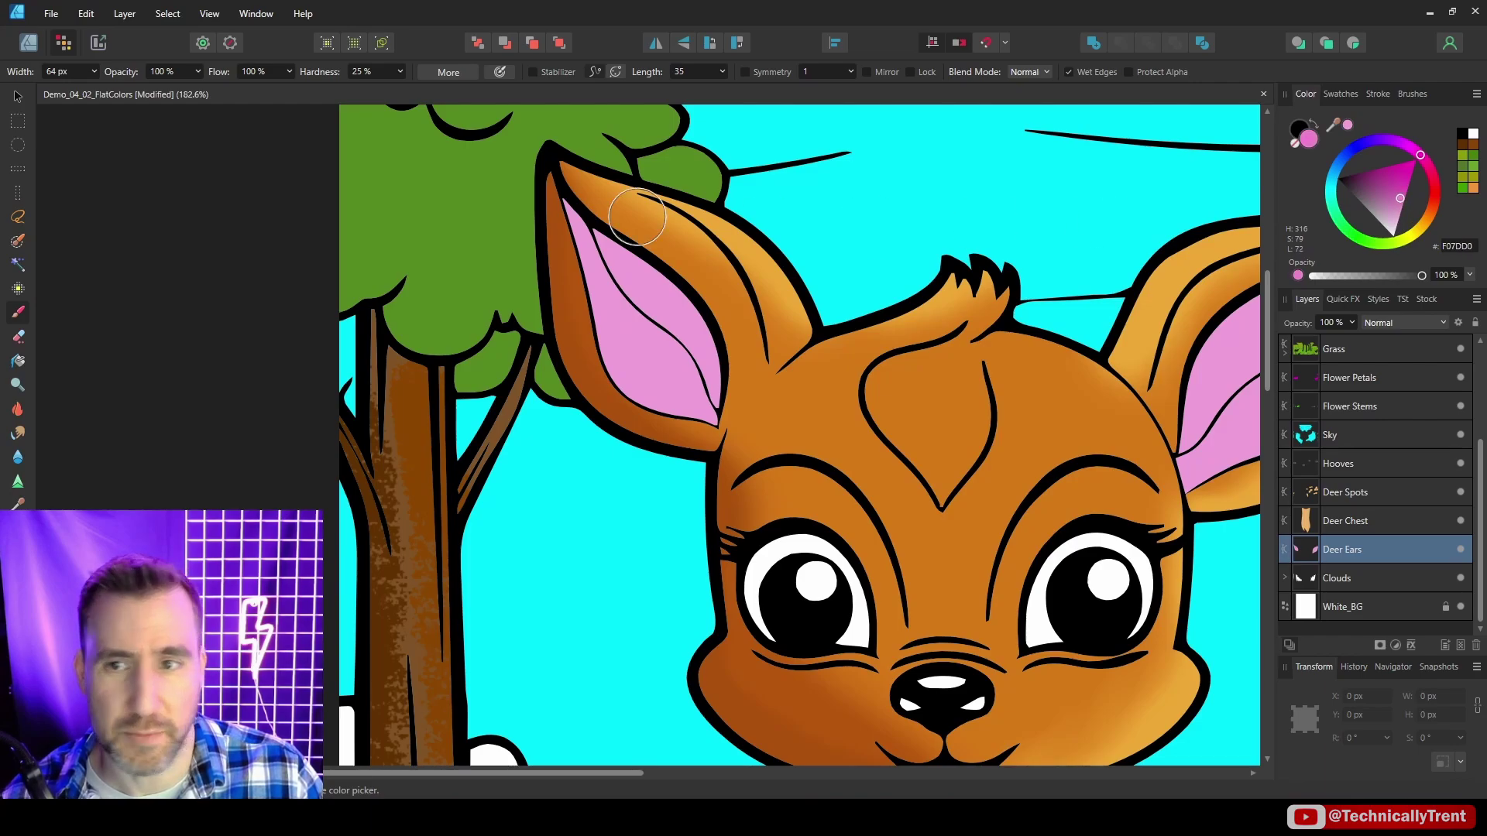
mouse_move(560, 170)
mouse_down()
mouse_move(714, 340)
mouse_move(751, 419)
mouse_up()
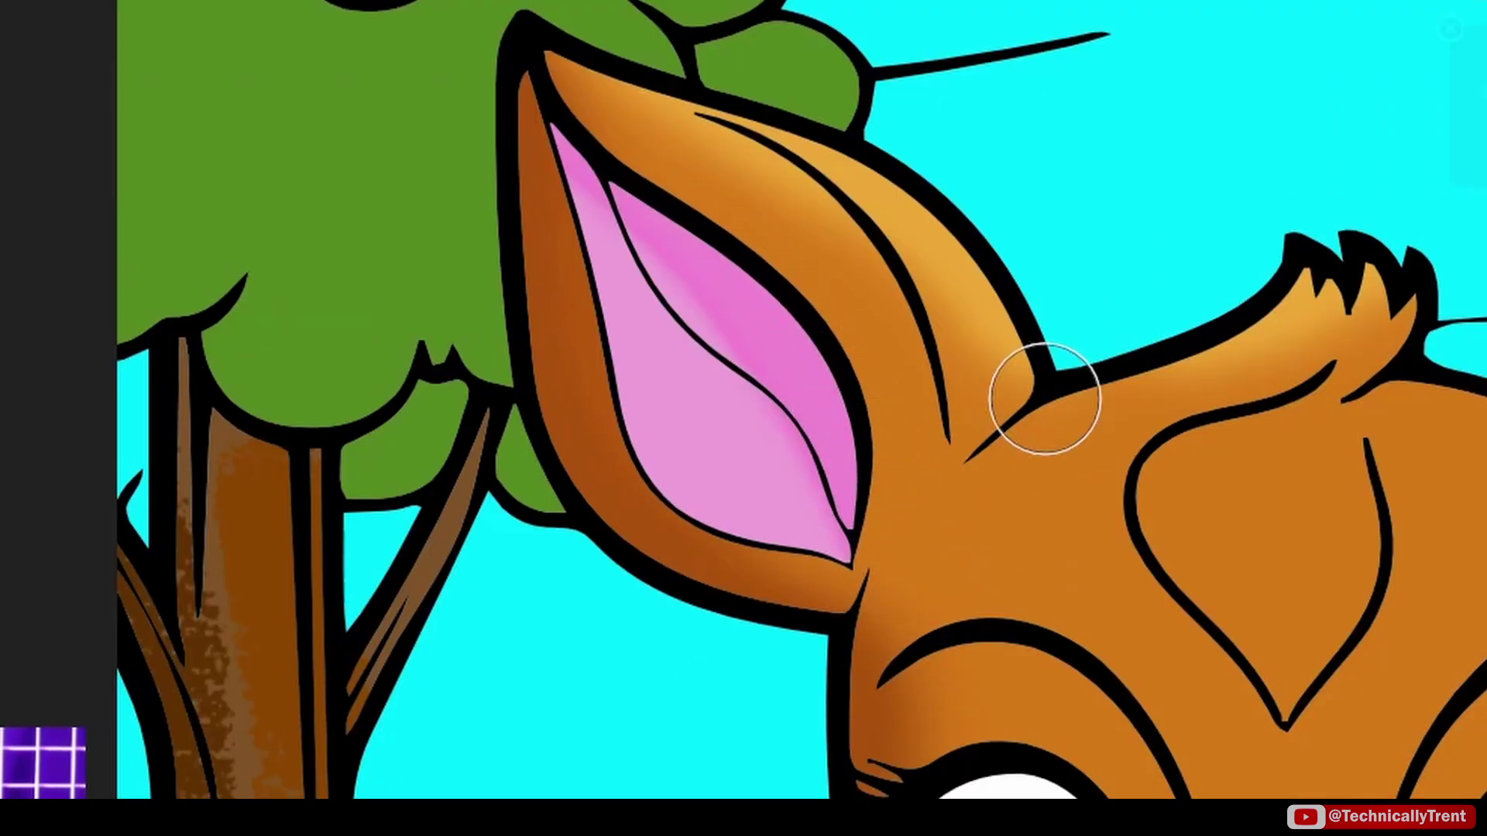
drag(1136, 339, 722, 361)
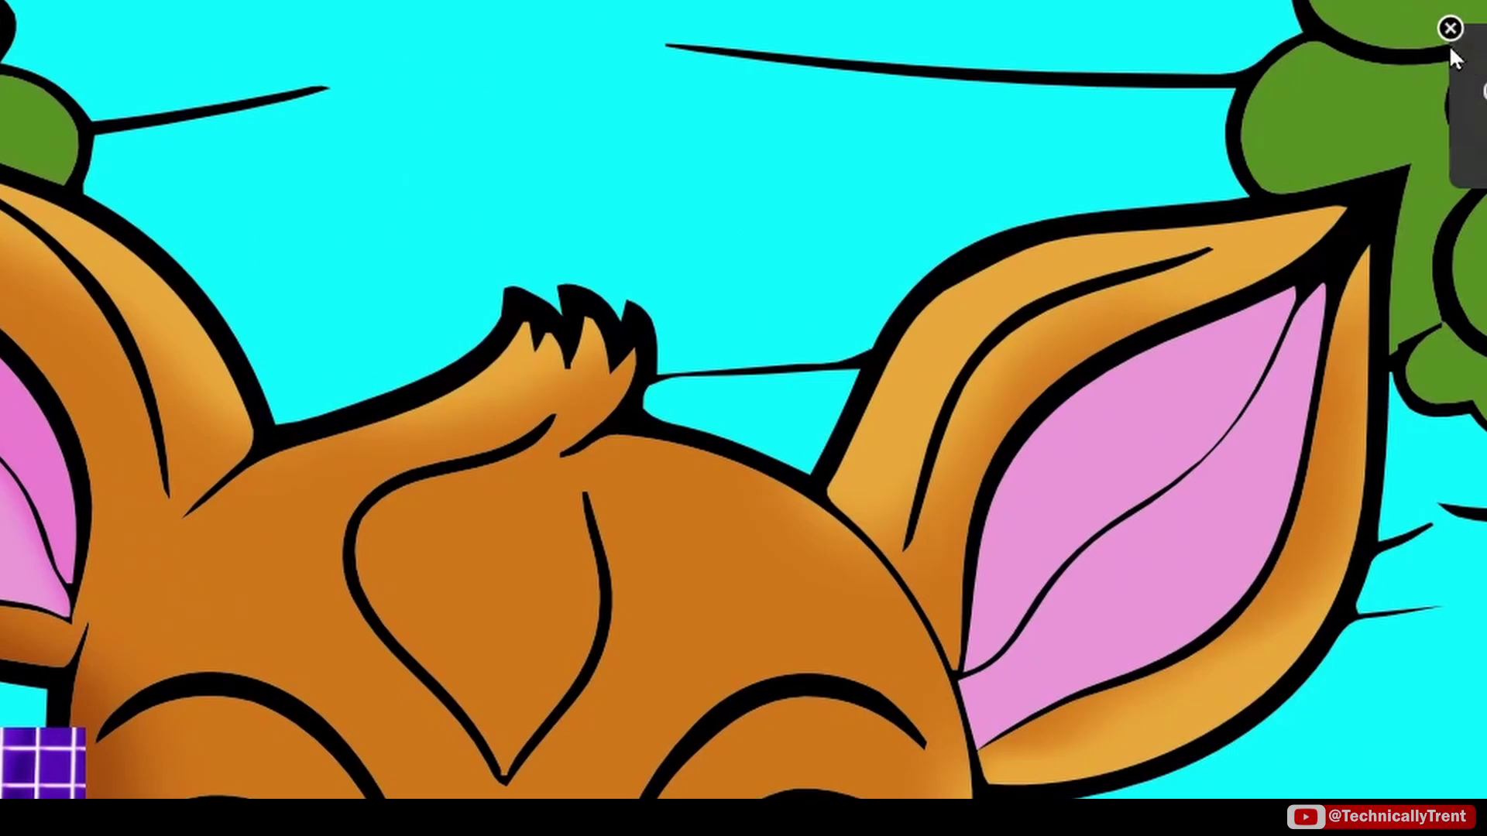
- Shade the upper part of the deer's right inner ear with pink F07DD0, undoing and repainting the stroke once
mouse_move(1346, 267)
mouse_down()
mouse_move(1179, 345)
mouse_move(1071, 458)
mouse_move(996, 574)
mouse_up()
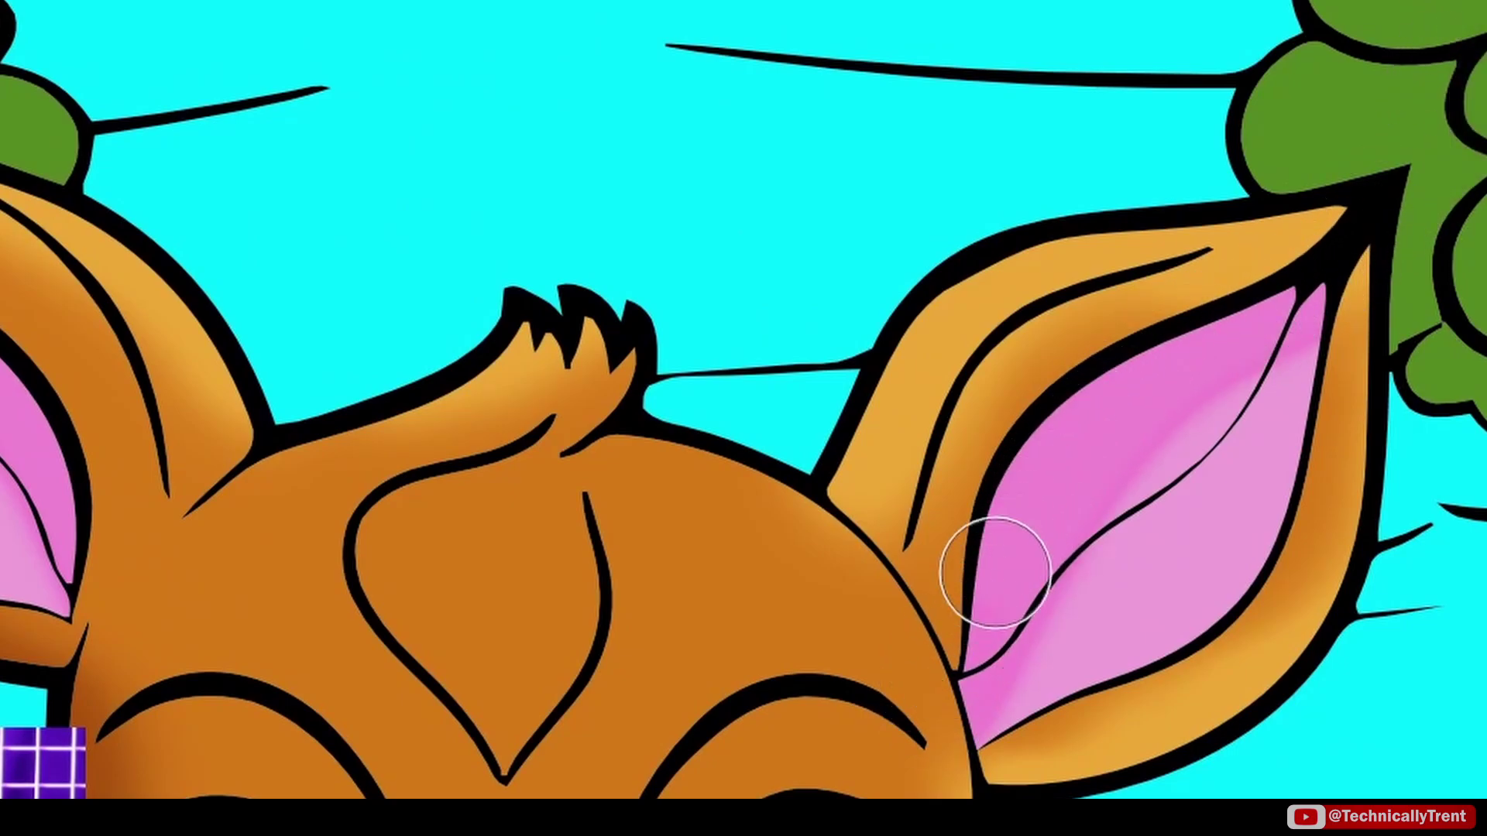
key(ctrl+z)
mouse_move(1269, 279)
mouse_down()
mouse_move(1123, 375)
mouse_move(979, 542)
mouse_move(908, 704)
mouse_up()
scroll(917, 486, down, 2)
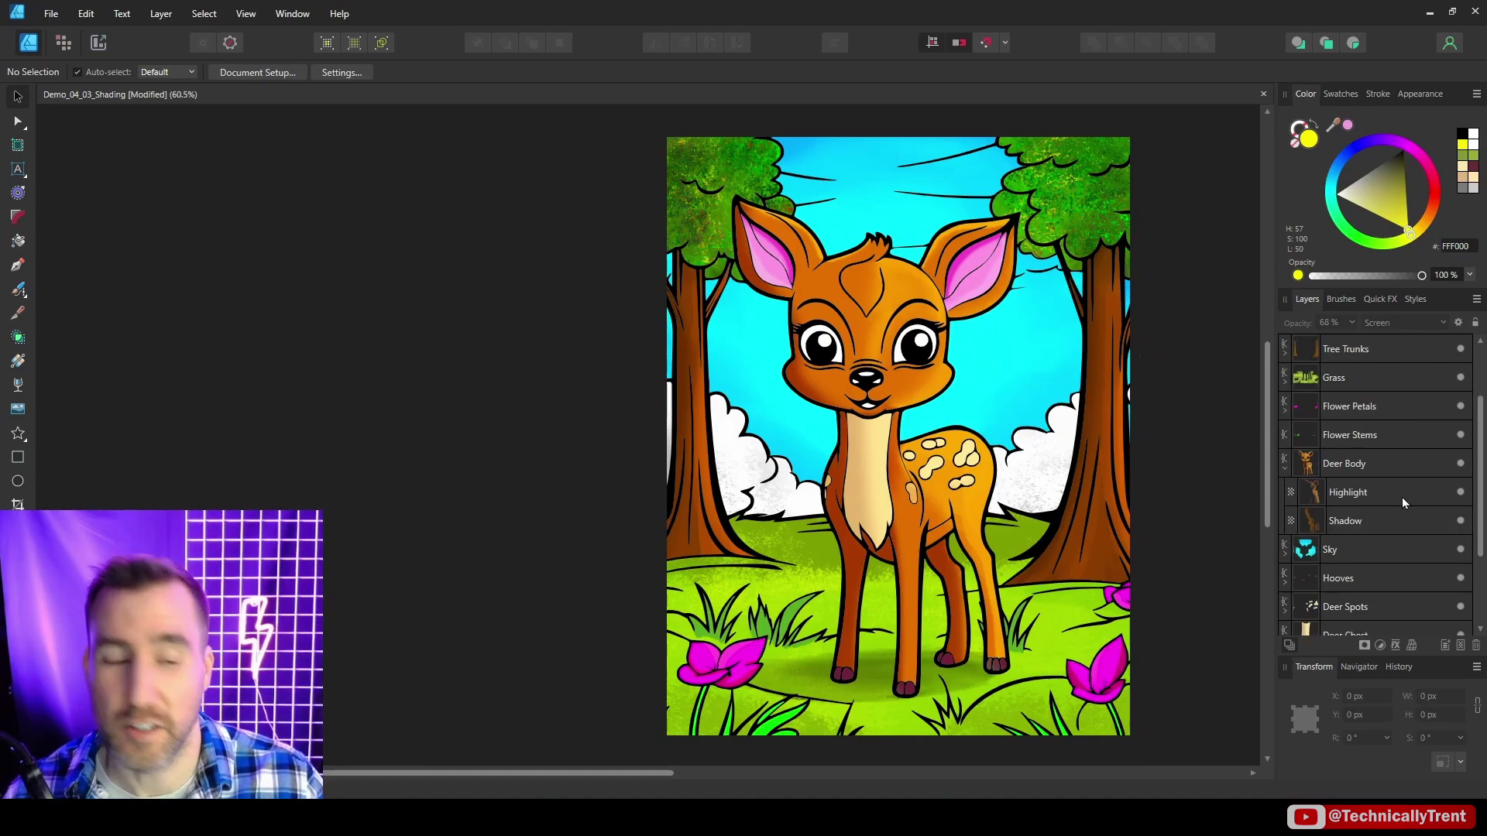
- Toggle the Deer Body's Highlight and Shadow layers off and back on together to compare the shading
click(1347, 492)
shift+click(1385, 524)
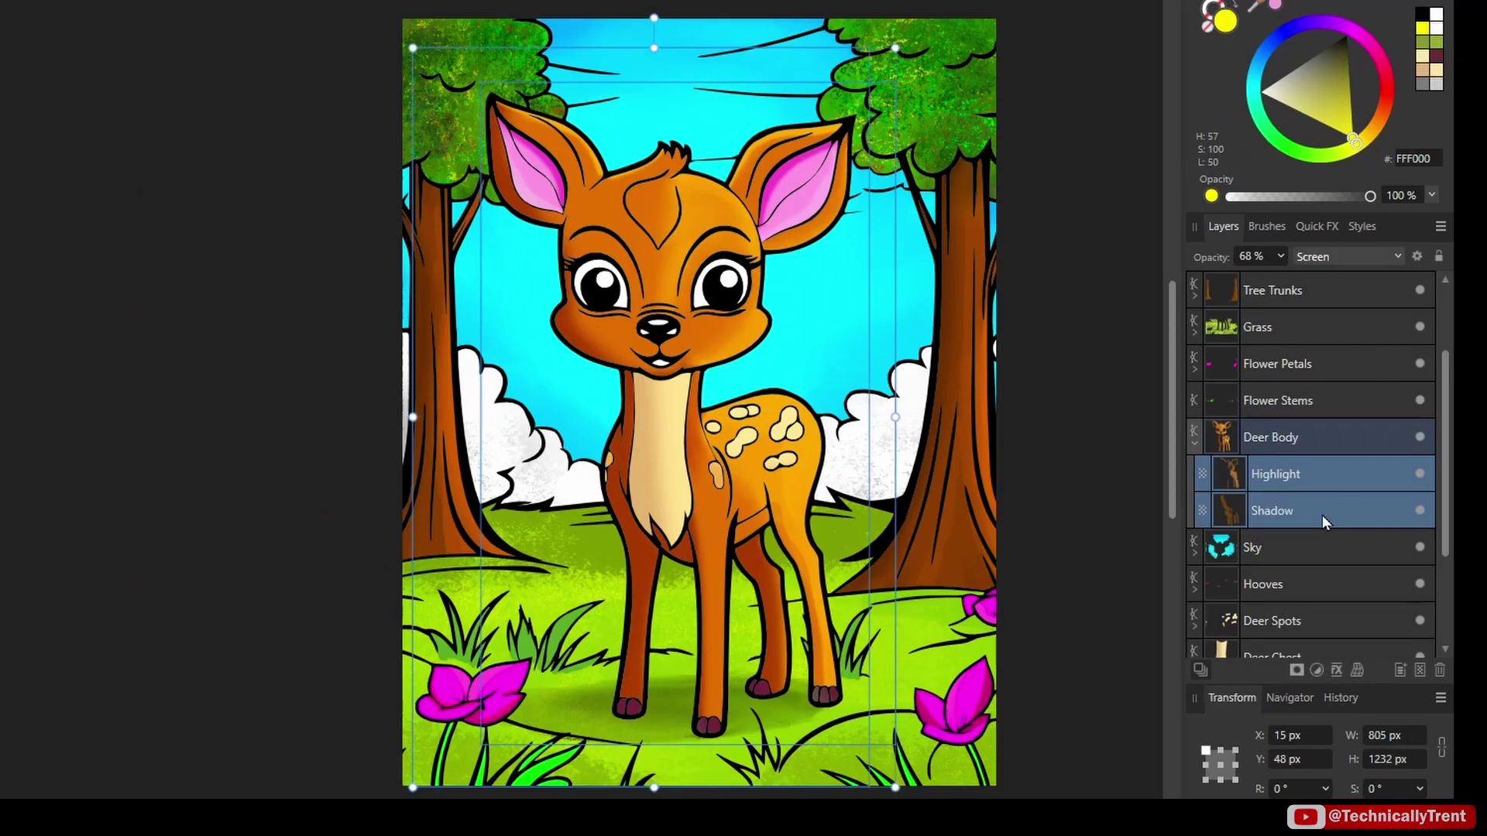
click(1422, 475)
click(1422, 475)
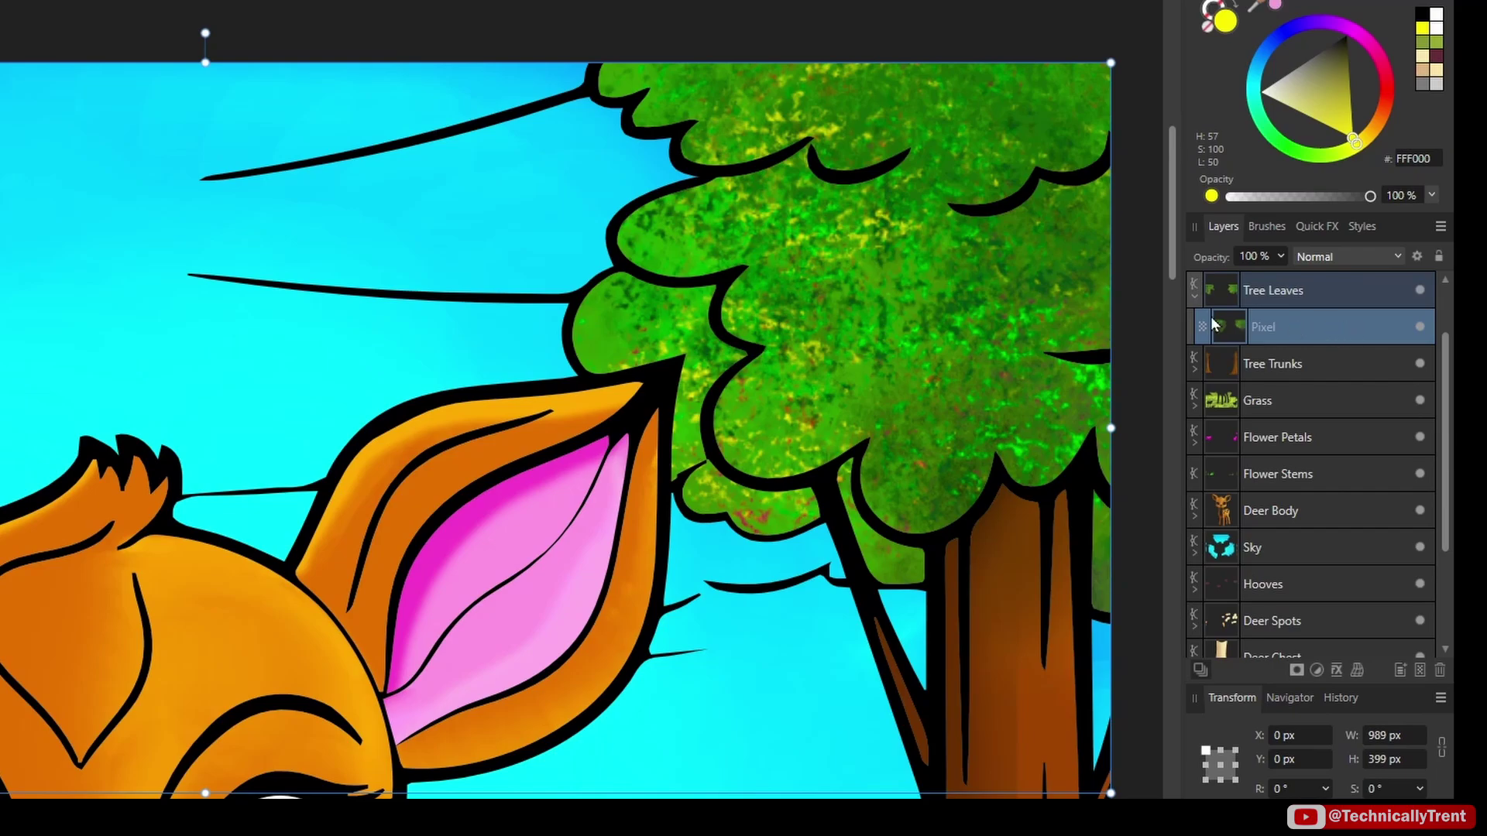
- Toggle the Tree Leaves' Pixel layer and the Clouds layer off and back on to compare their texture
click(1422, 327)
click(1421, 327)
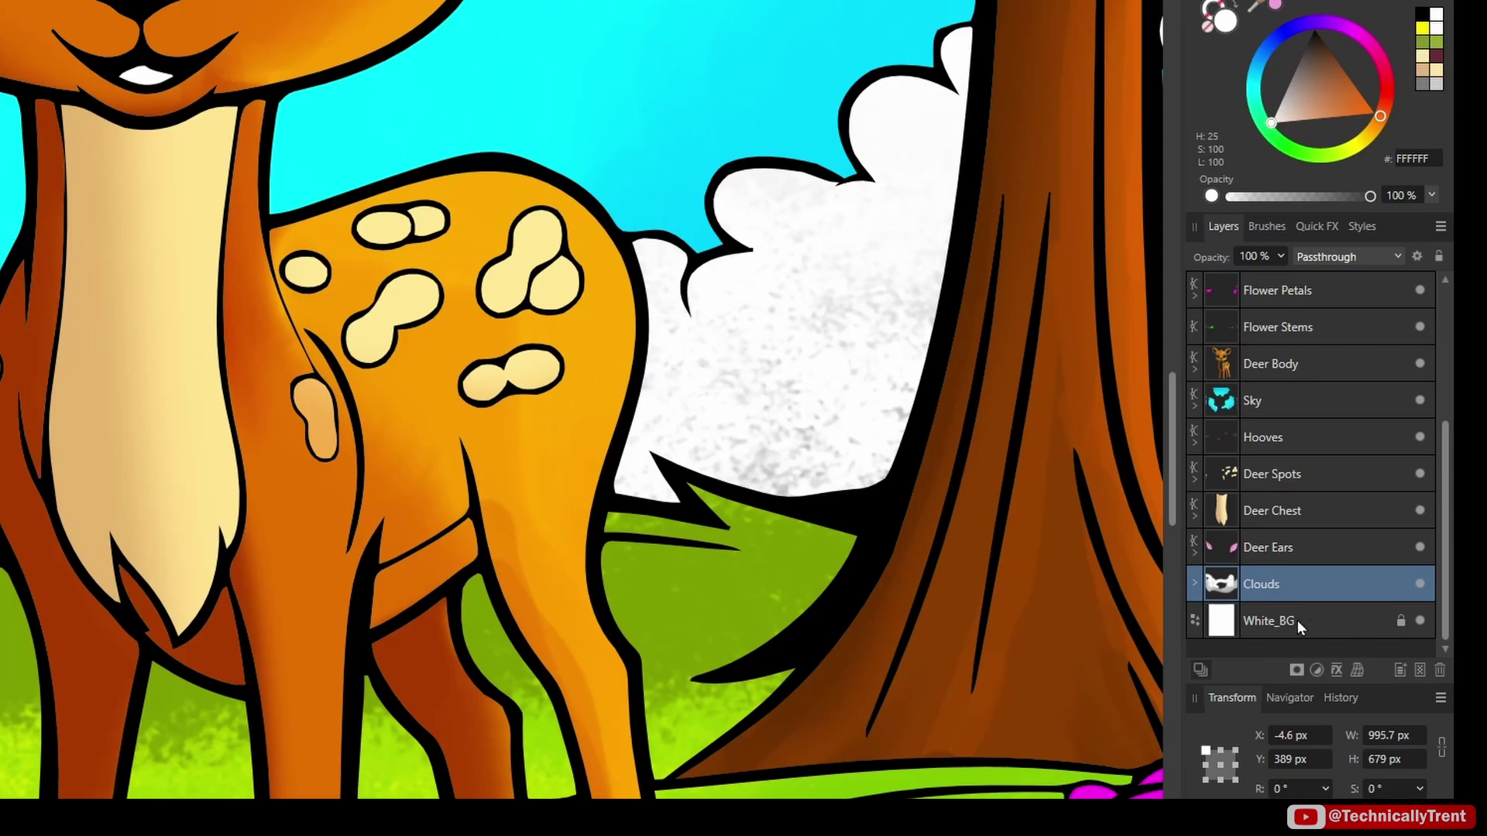
click(1425, 584)
click(1425, 581)
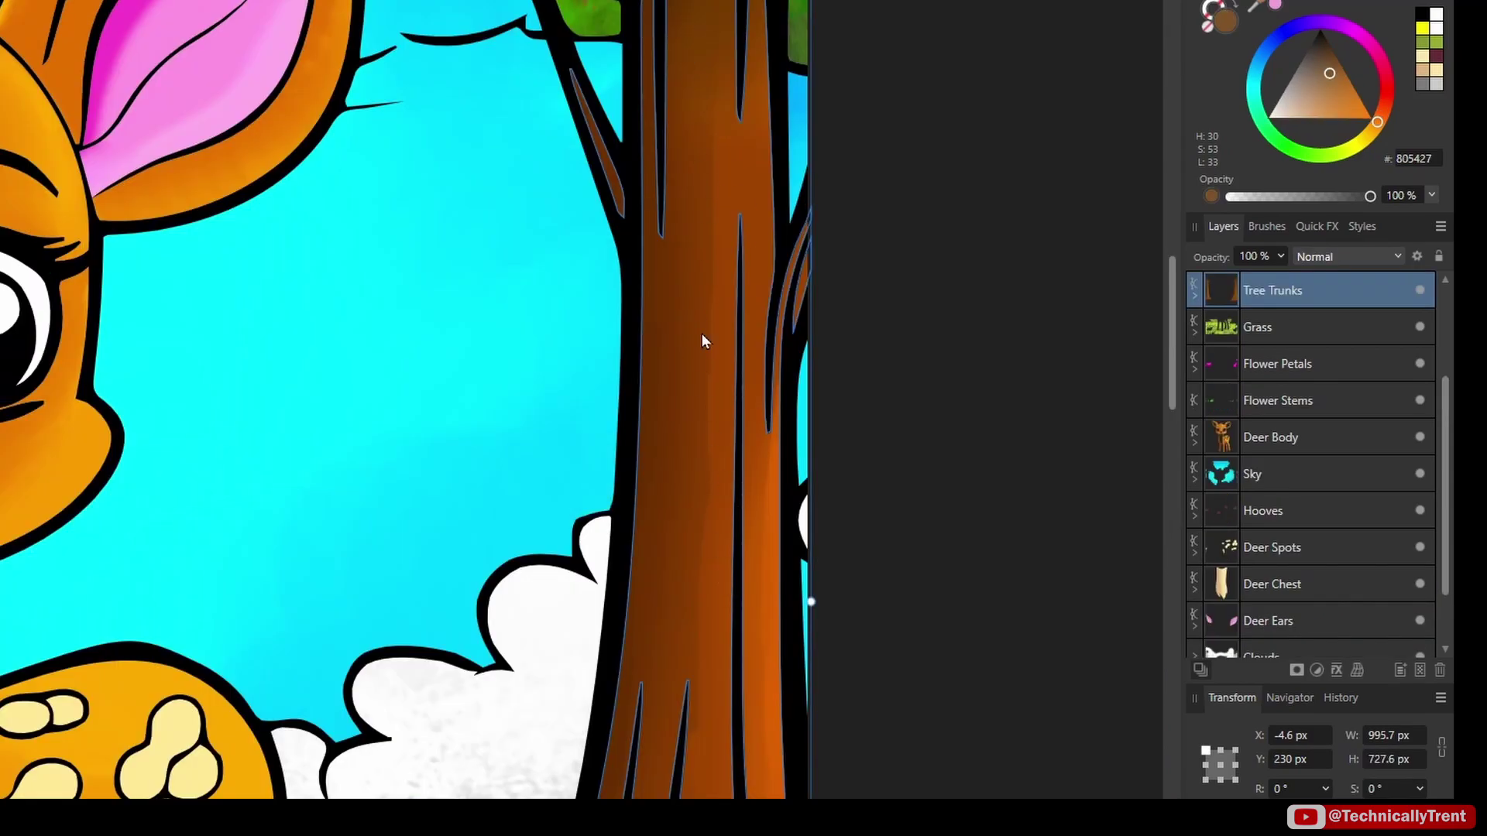
- Examine the tree trunk, grass and flower shading up close, and toggle the Linework group's visibility to check the colors beneath
scroll(701, 335, down, 3)
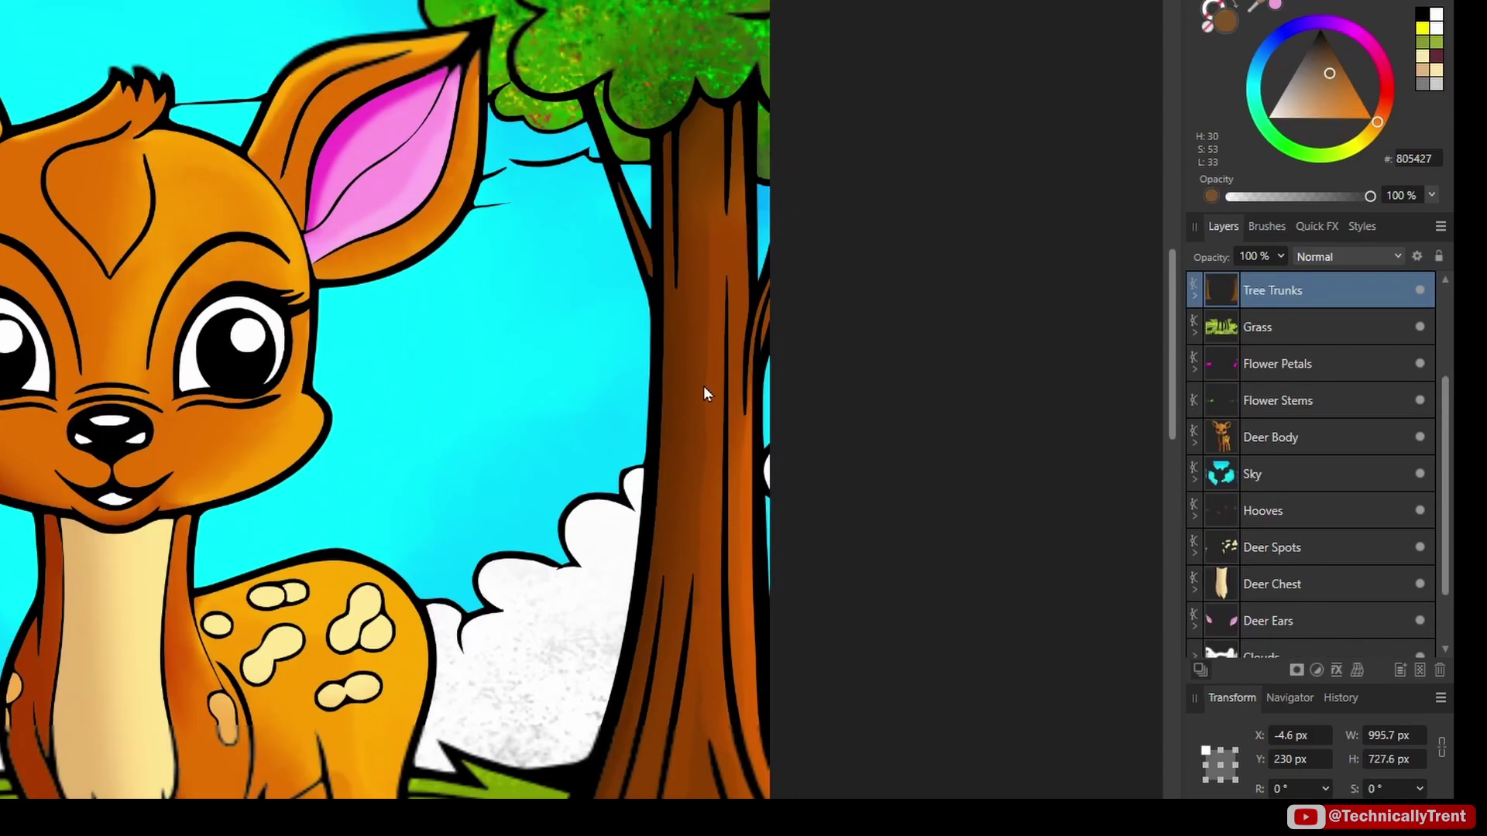
scroll(700, 585, down, 4)
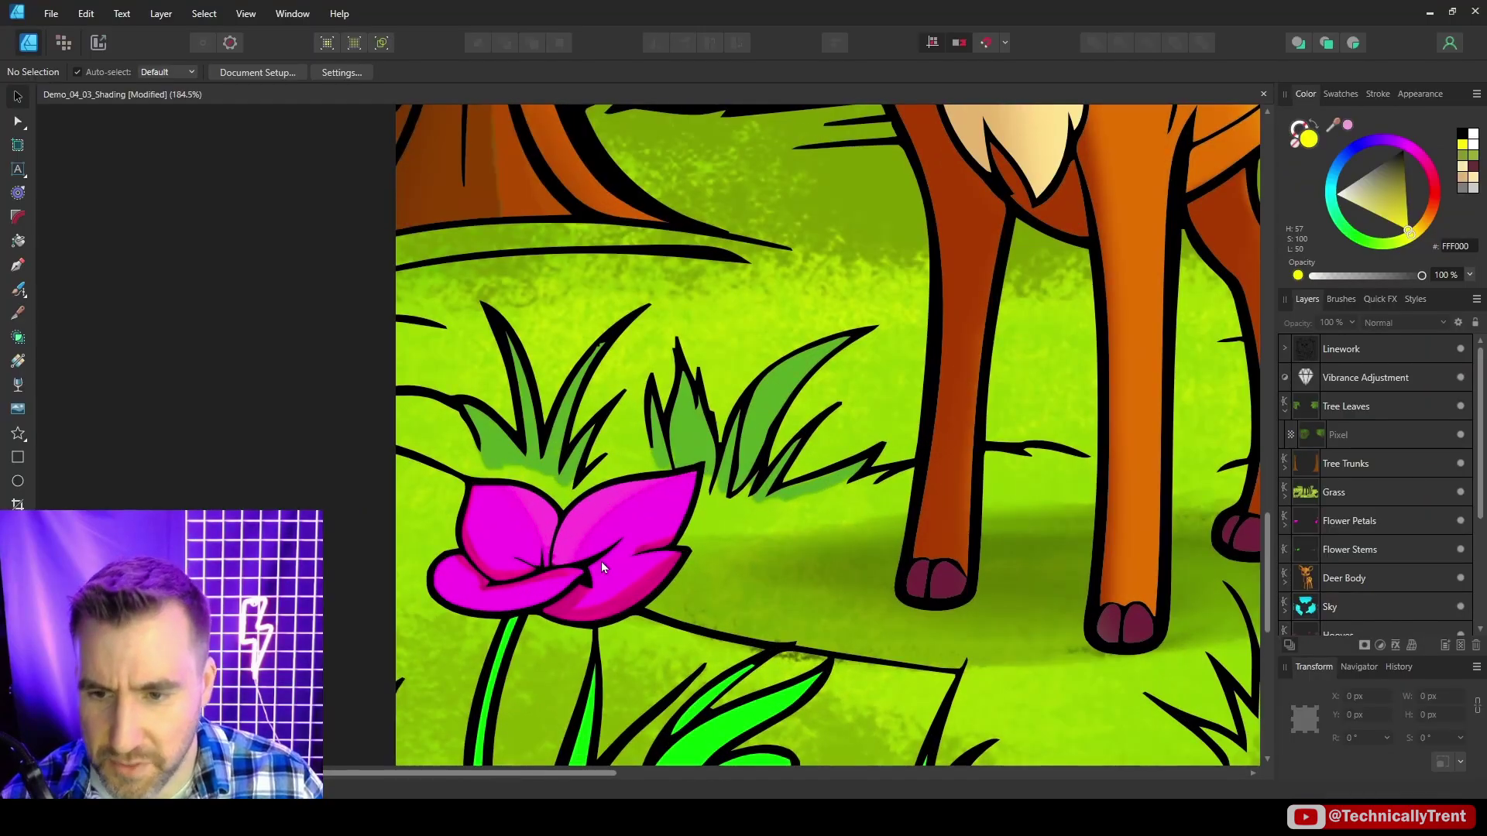
scroll(588, 532, up, 3)
scroll(802, 322, down, 5)
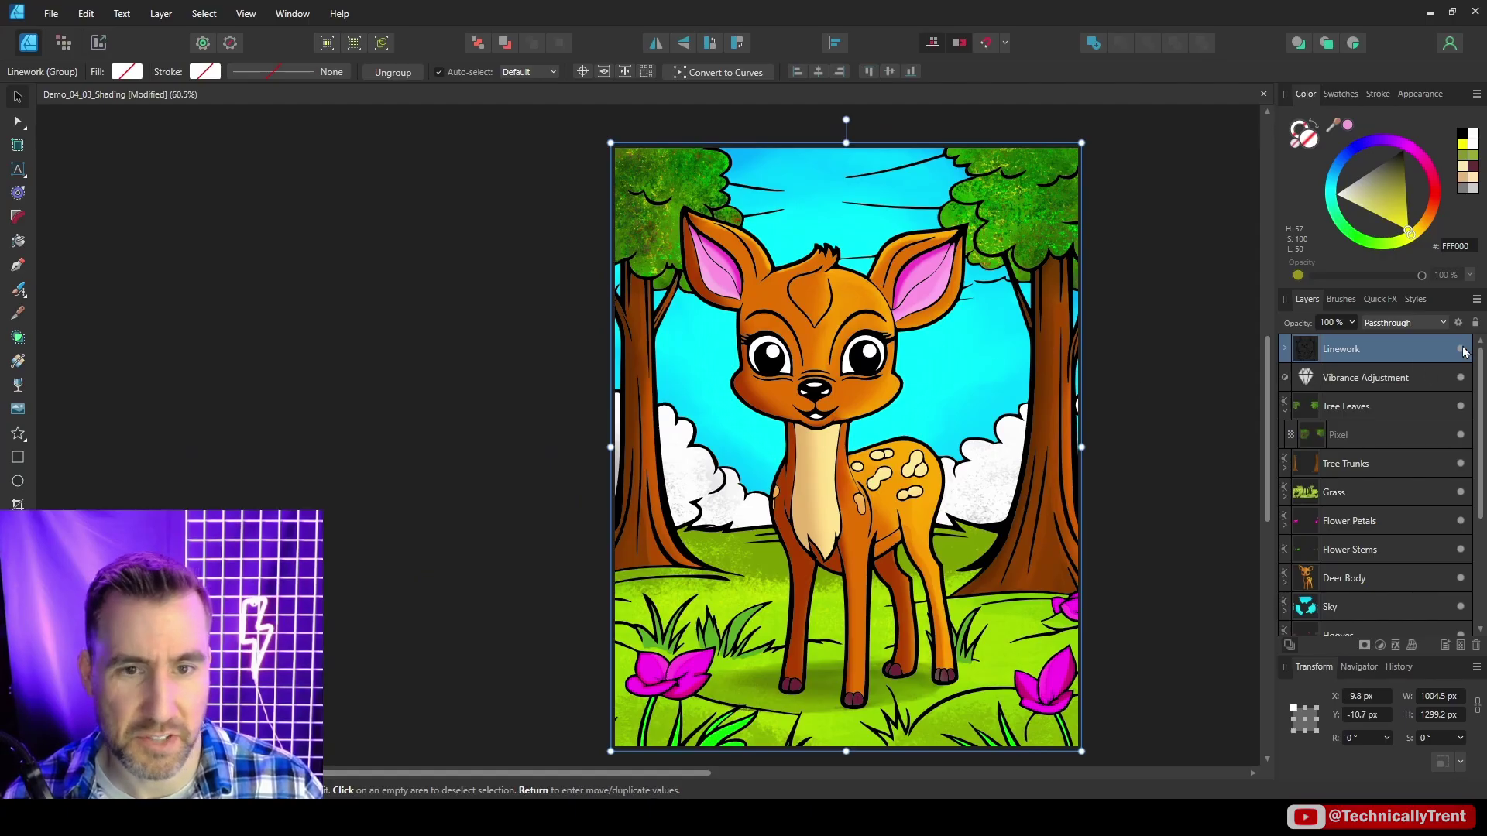
click(1460, 348)
scroll(883, 480, up, 3)
scroll(871, 354, down, 4)
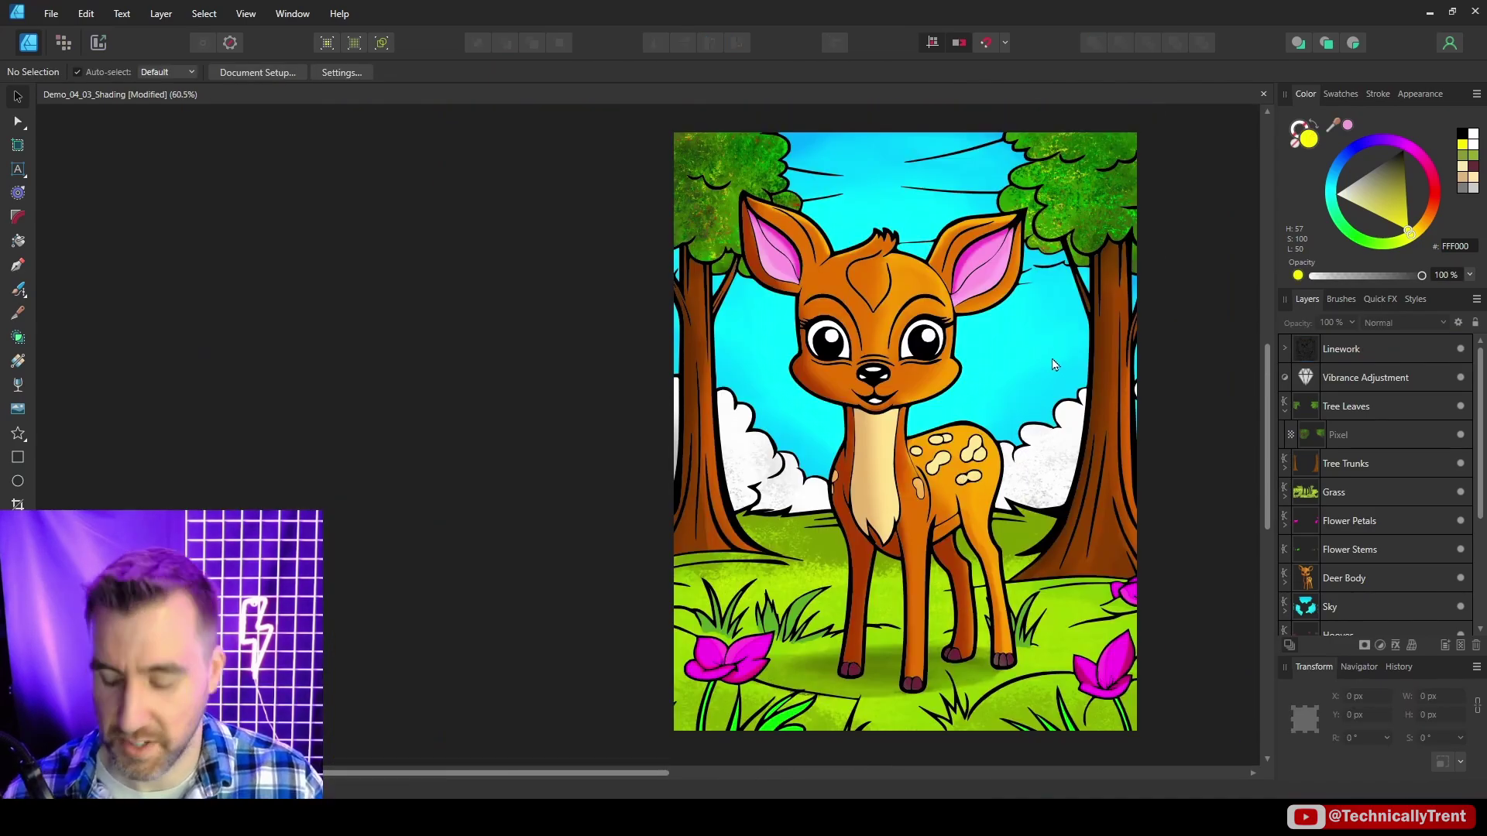
- Try scaling the entire artwork unevenly to be wider and flatter, and clear the selection
key(ctrl+a)
drag(1136, 132, 1249, 355)
click(898, 488)
key(ctrl+a)
click(1064, 278)
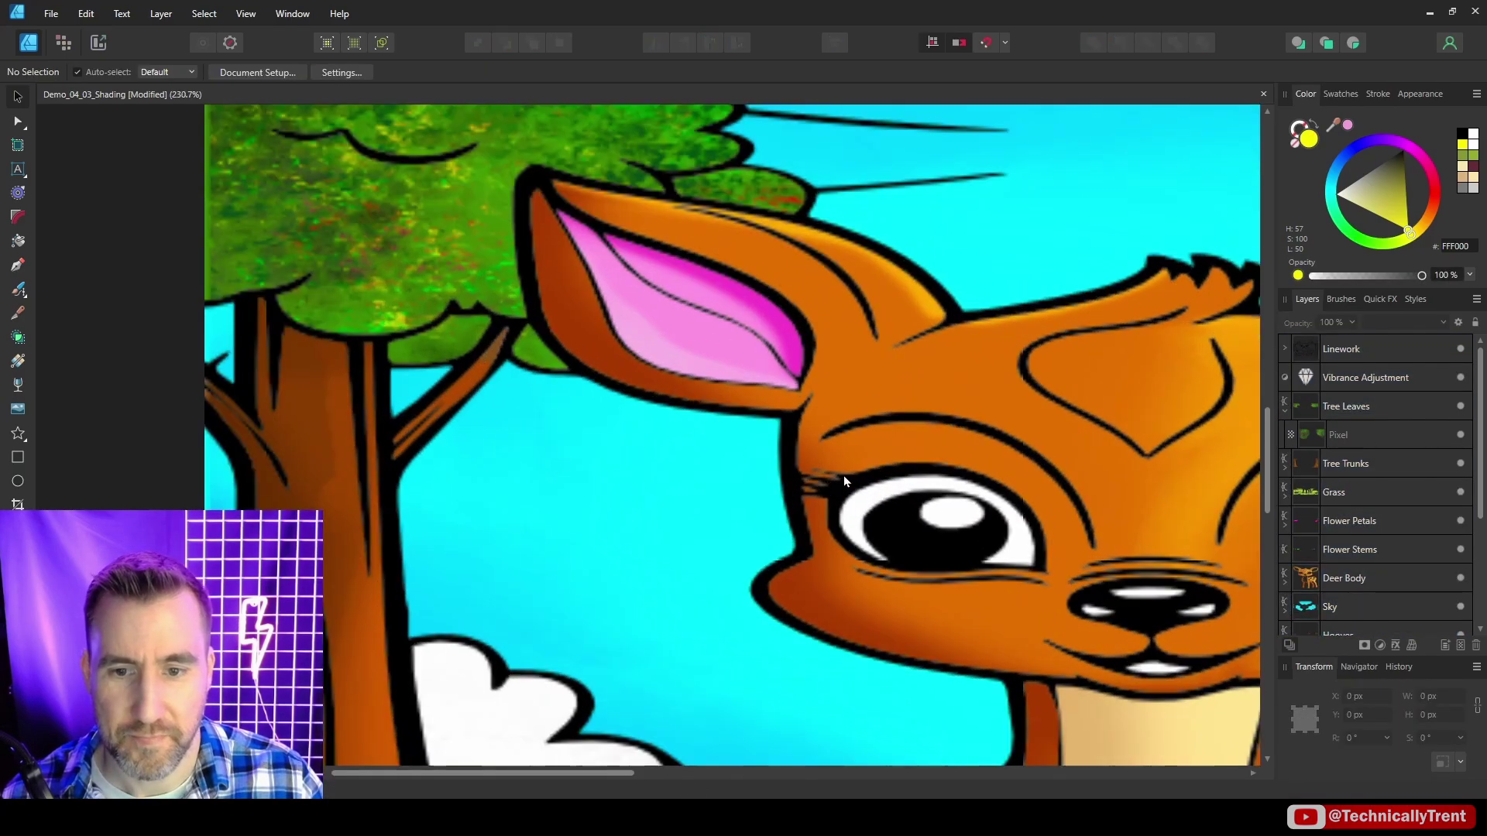
- Examine the linework around the deer's eye and ears and the pixel shading inside the ear at high magnification
scroll(843, 475, up, 8)
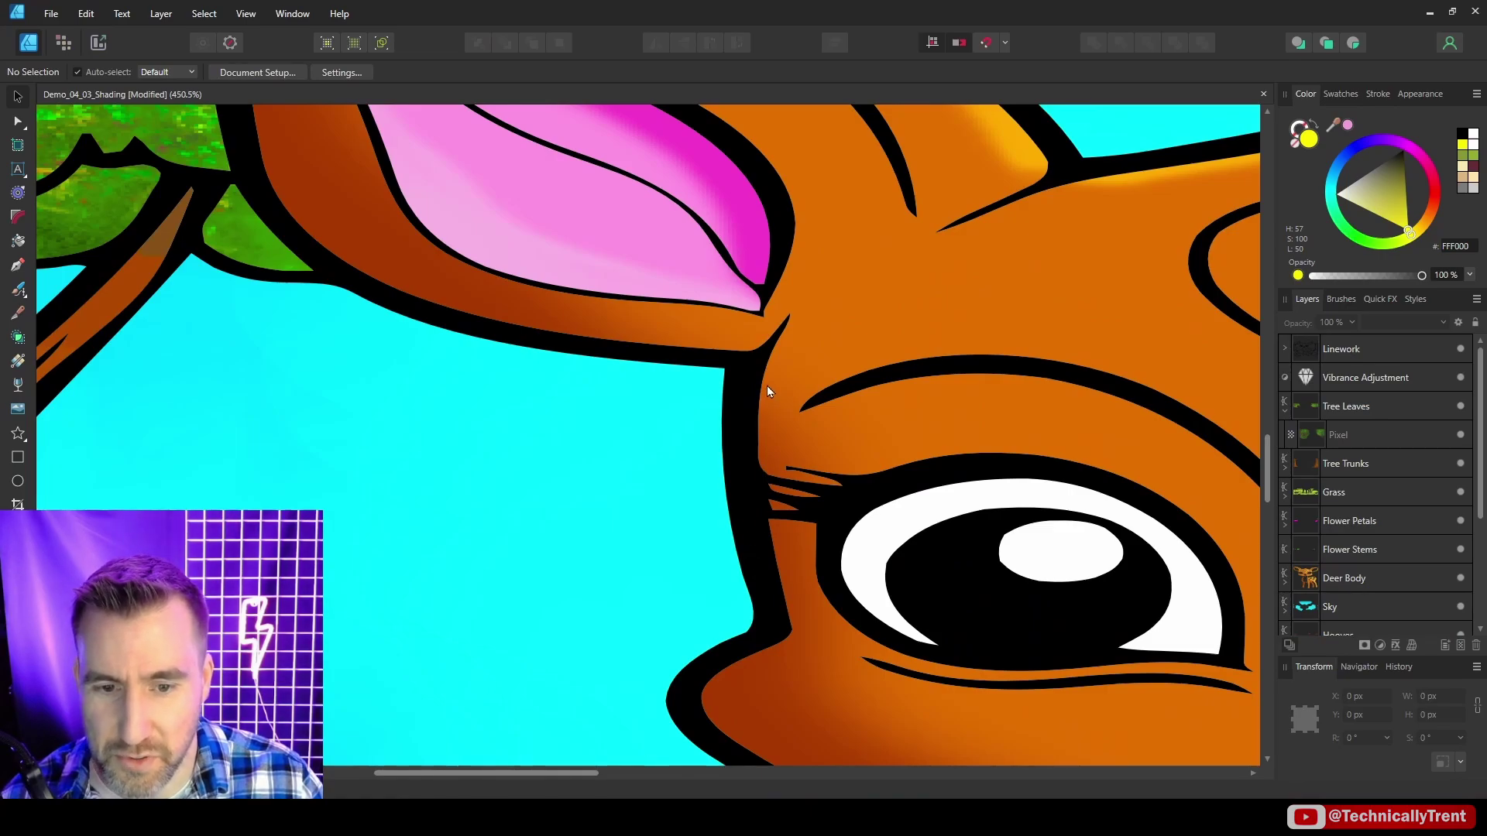
scroll(823, 421, down, 8)
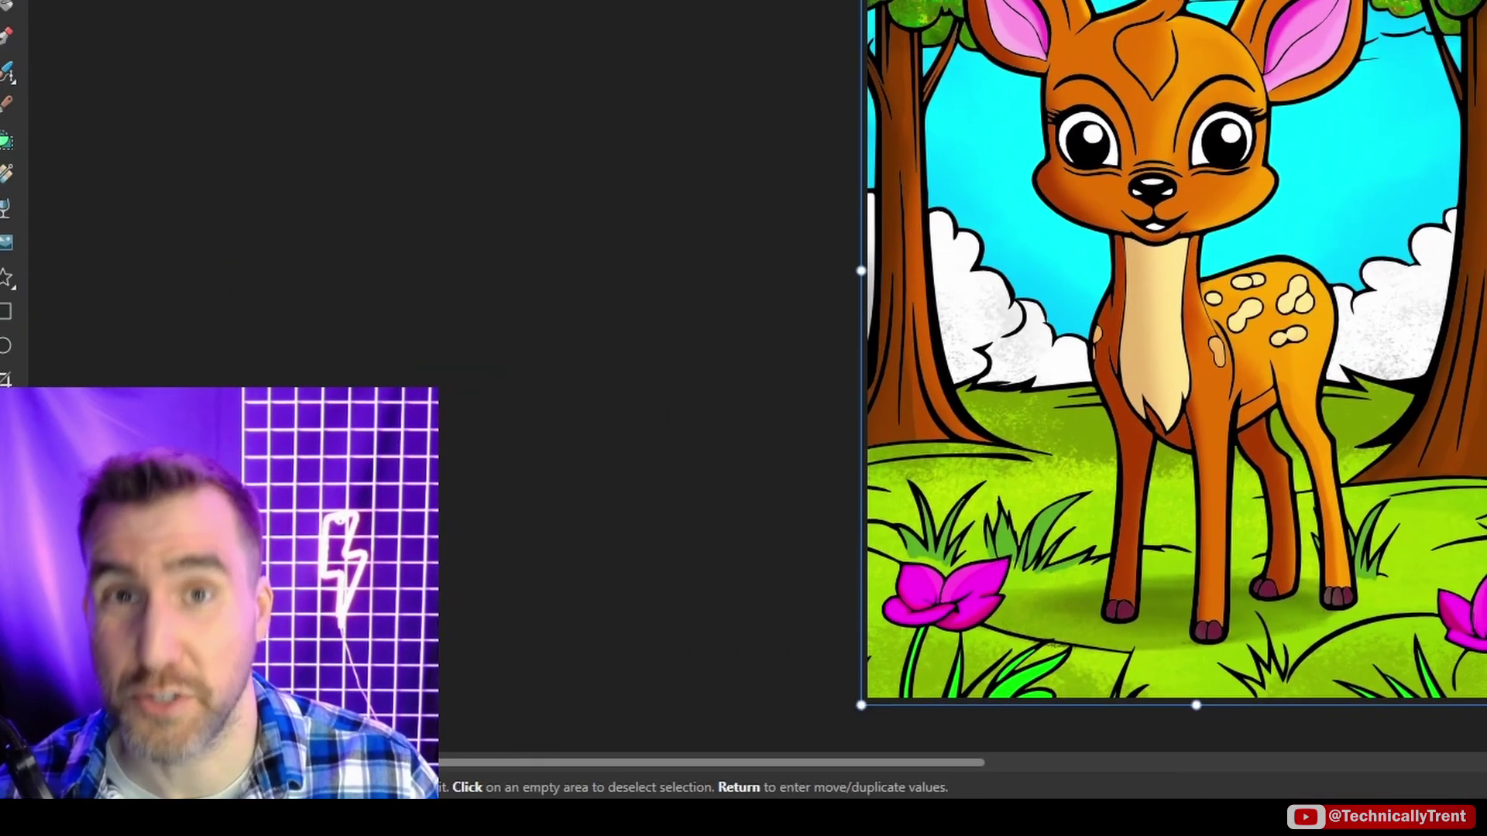
key(ctrl+d)
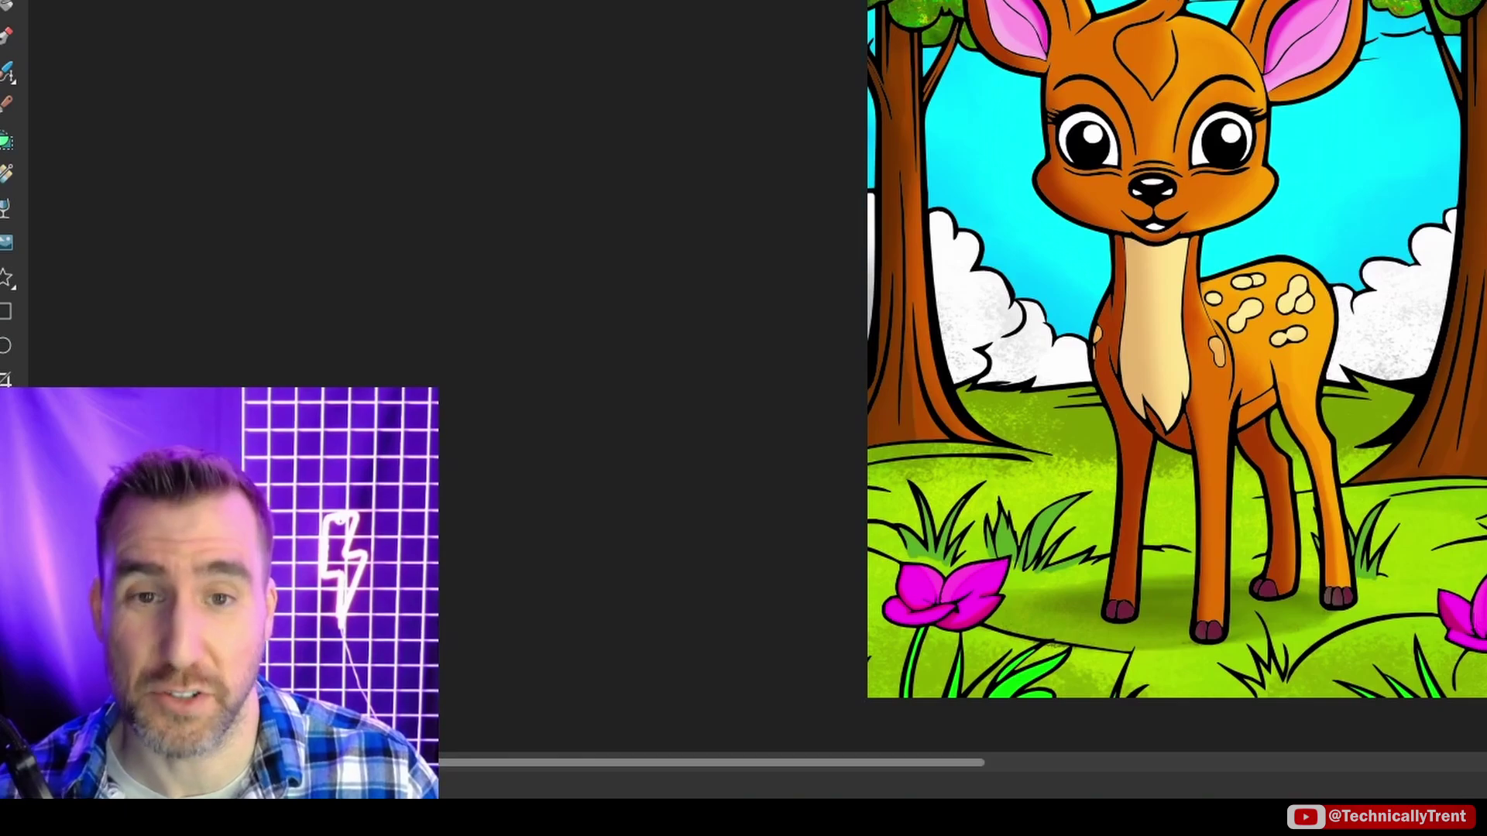
scroll(1363, 34, up, 10)
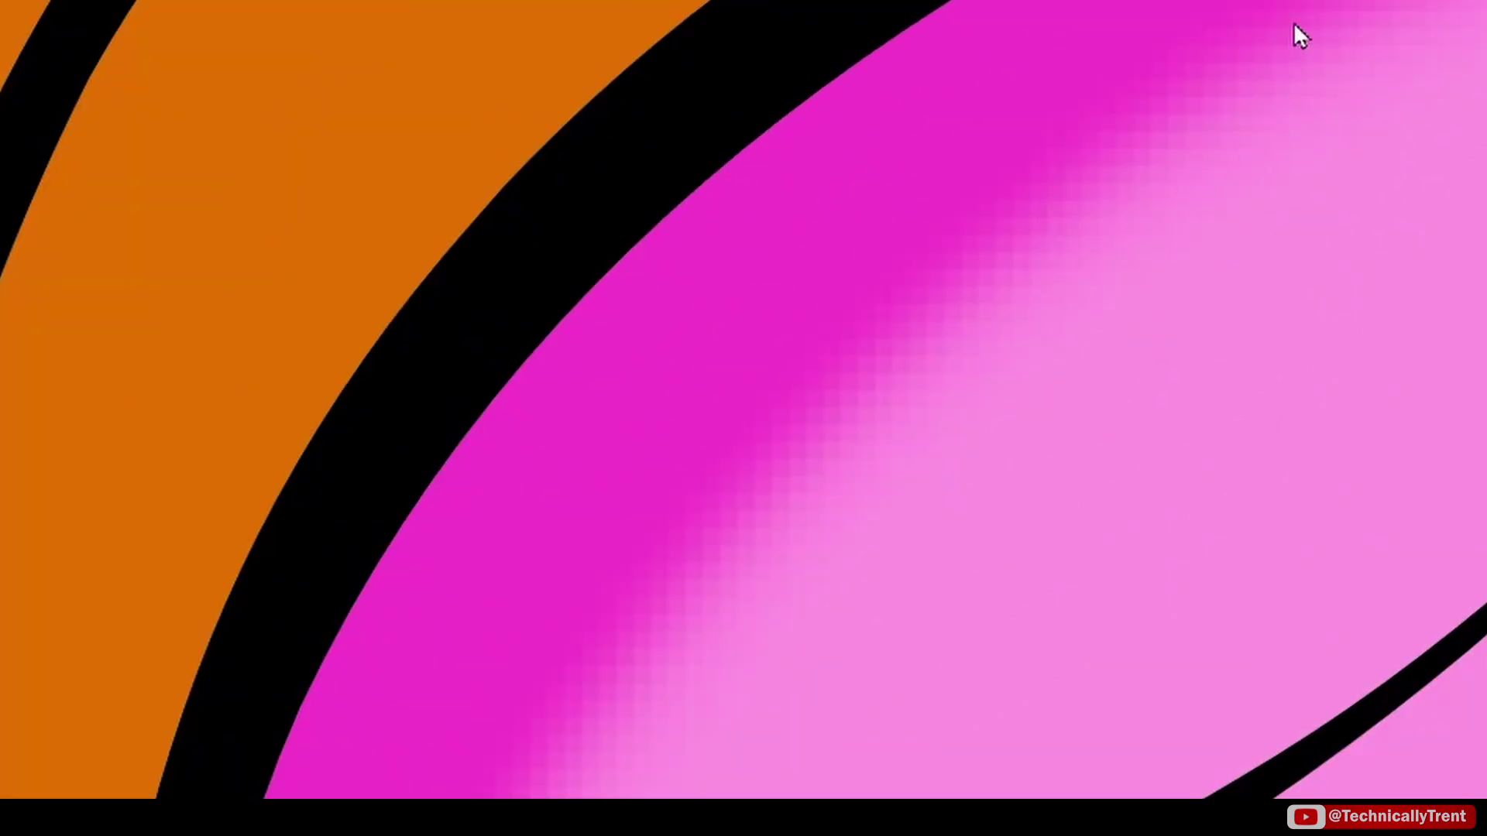